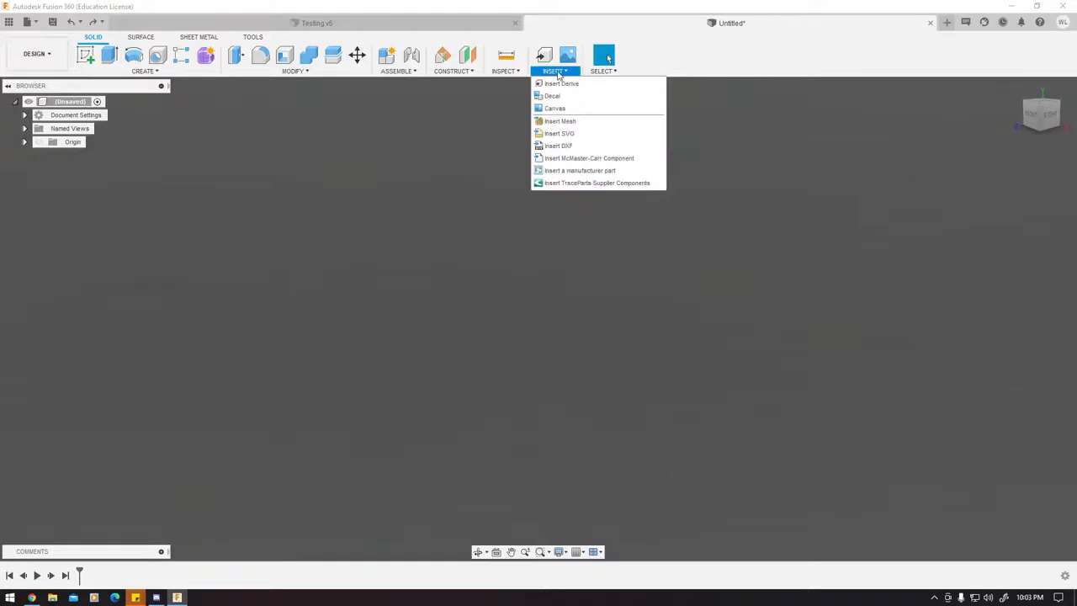
Insert tires-front-and-side.jpg from the computer as a canvas on the YZ plane with the default placement.
{"action": "left_click", "coordinate": [566, 112]}
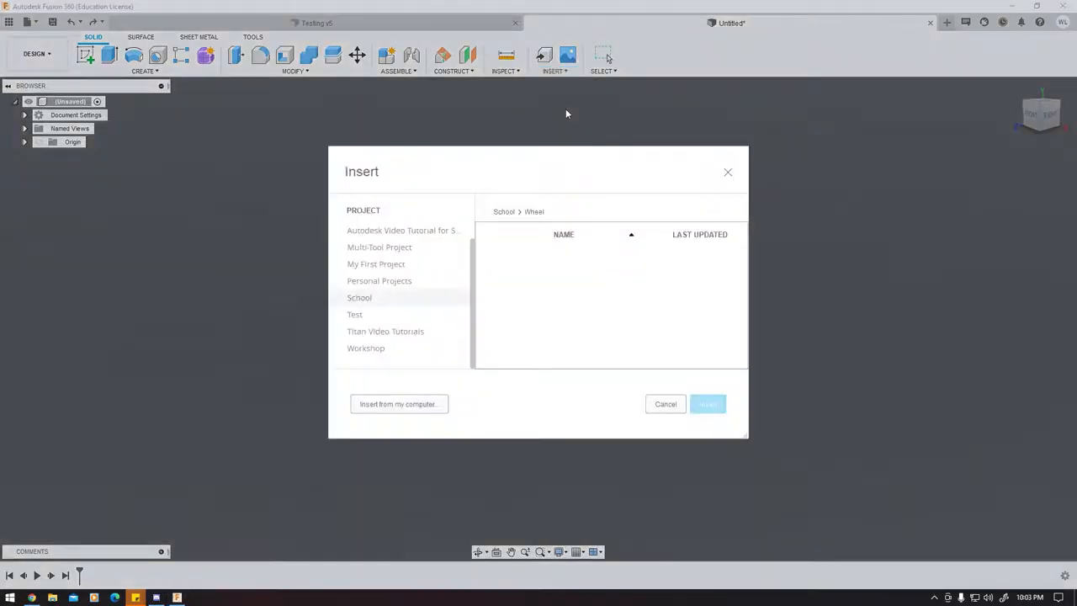
{"action": "left_click", "coordinate": [383, 405]}
{"action": "left_click", "coordinate": [192, 113]}
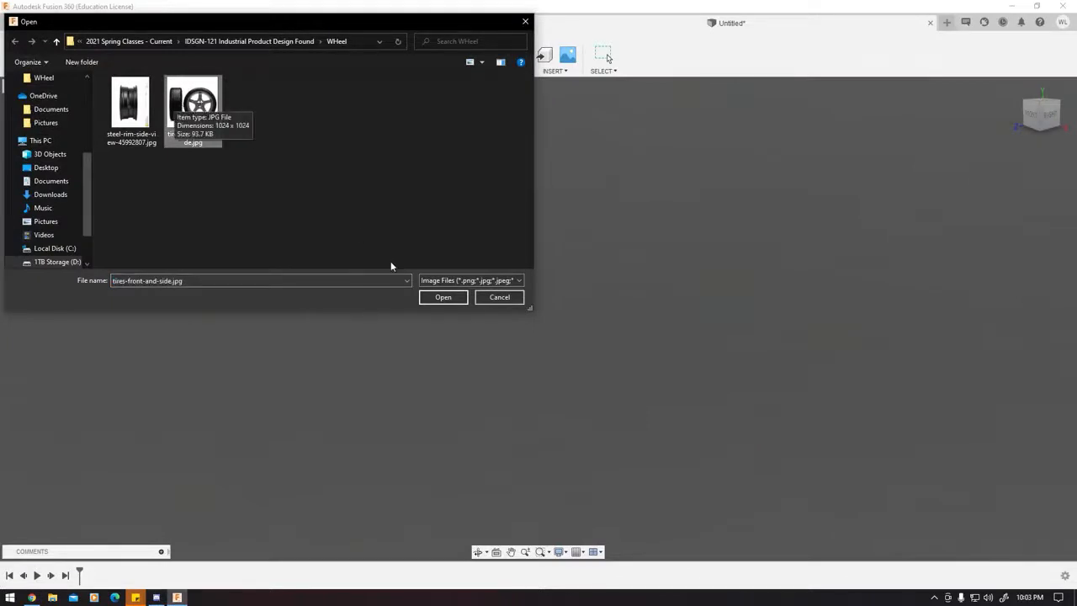
{"action": "left_click", "coordinate": [449, 296]}
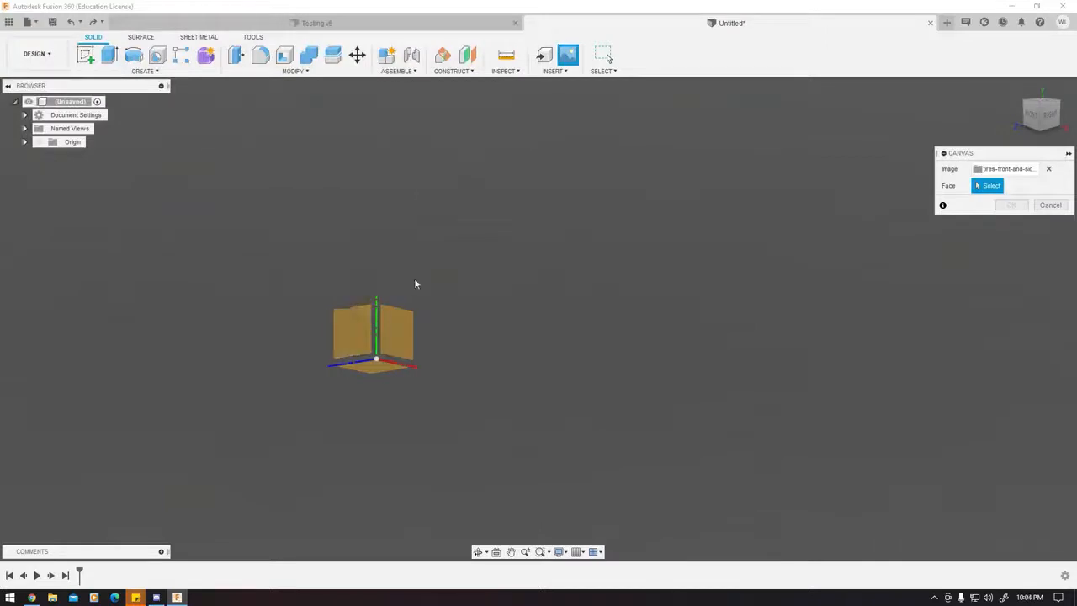
{"action": "middle_click_drag", "start_coordinate": [415, 284], "coordinate": [454, 274], "text": "shift"}
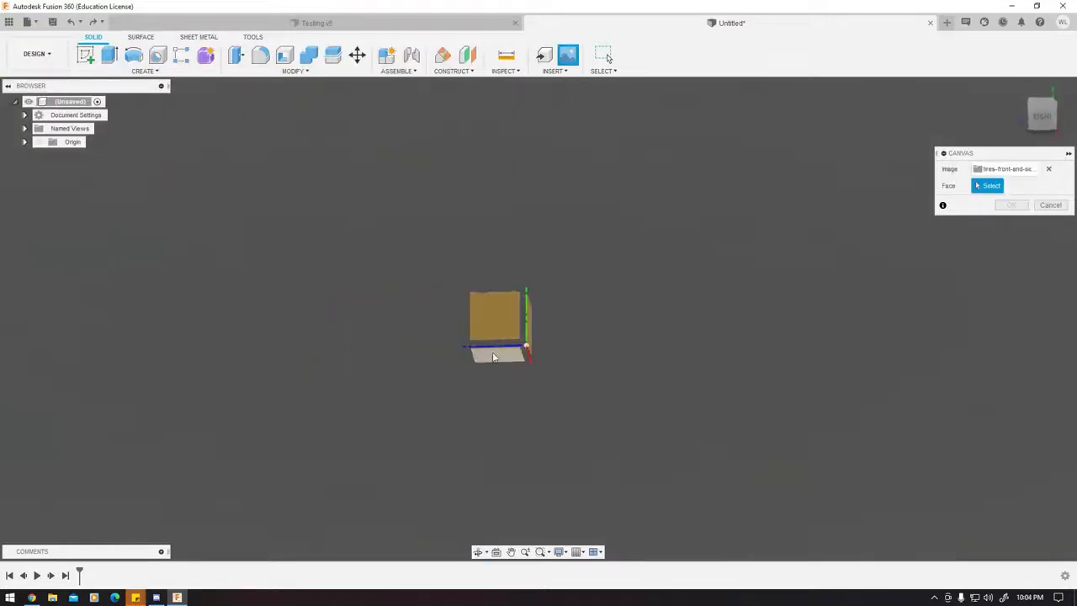
{"action": "middle_click_drag", "start_coordinate": [494, 357], "coordinate": [528, 346]}
{"action": "middle_click_drag", "start_coordinate": [558, 295], "coordinate": [582, 325]}
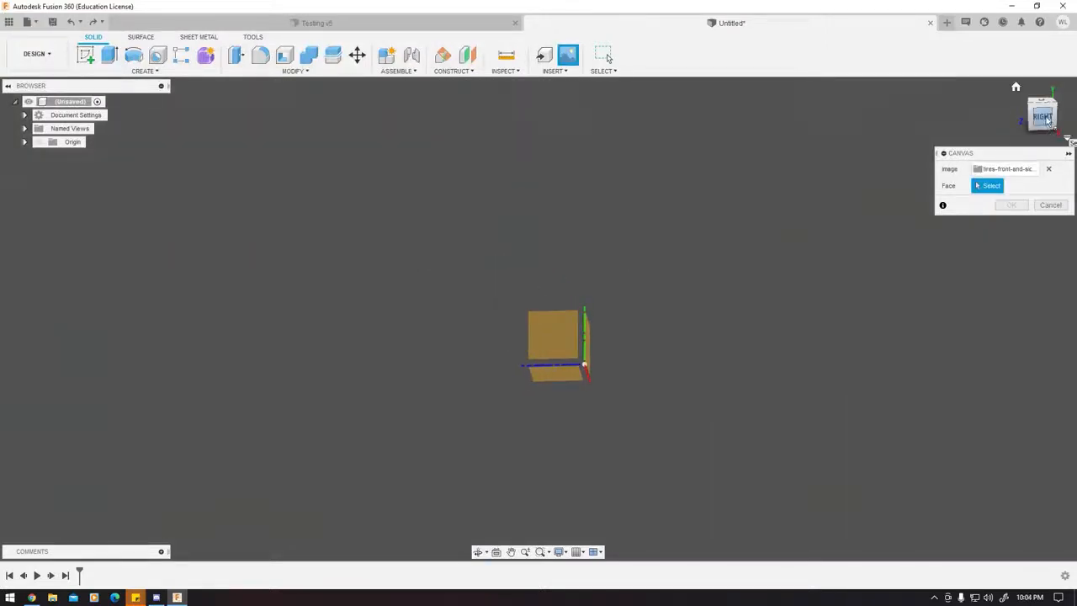
{"action": "left_click", "coordinate": [1046, 118]}
{"action": "left_click", "coordinate": [556, 330]}
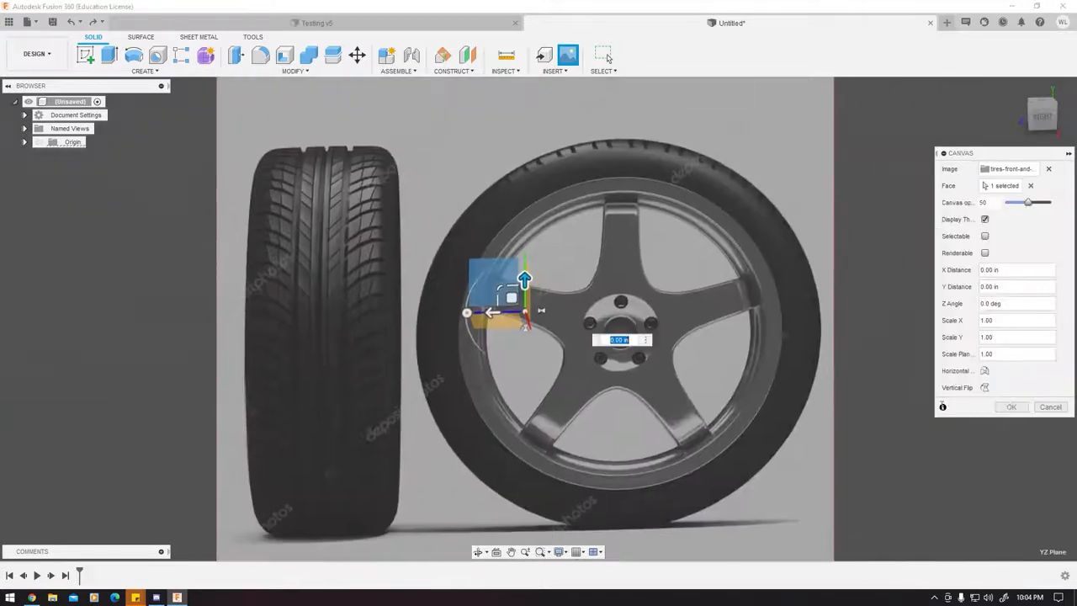
{"action": "left_click", "coordinate": [1017, 409]}
Examine the placed tire canvas from the front and at an angle.
{"action": "scroll", "coordinate": [587, 325], "scroll_direction": "down", "scroll_amount": 5}
{"action": "middle_click_drag", "start_coordinate": [586, 326], "coordinate": [583, 319], "text": "shift"}
{"action": "middle_click_drag", "start_coordinate": [583, 319], "coordinate": [496, 307]}
{"action": "middle_click_drag", "start_coordinate": [496, 307], "coordinate": [476, 238], "text": "shift"}
{"action": "scroll", "coordinate": [409, 278], "scroll_direction": "up", "scroll_amount": 5}
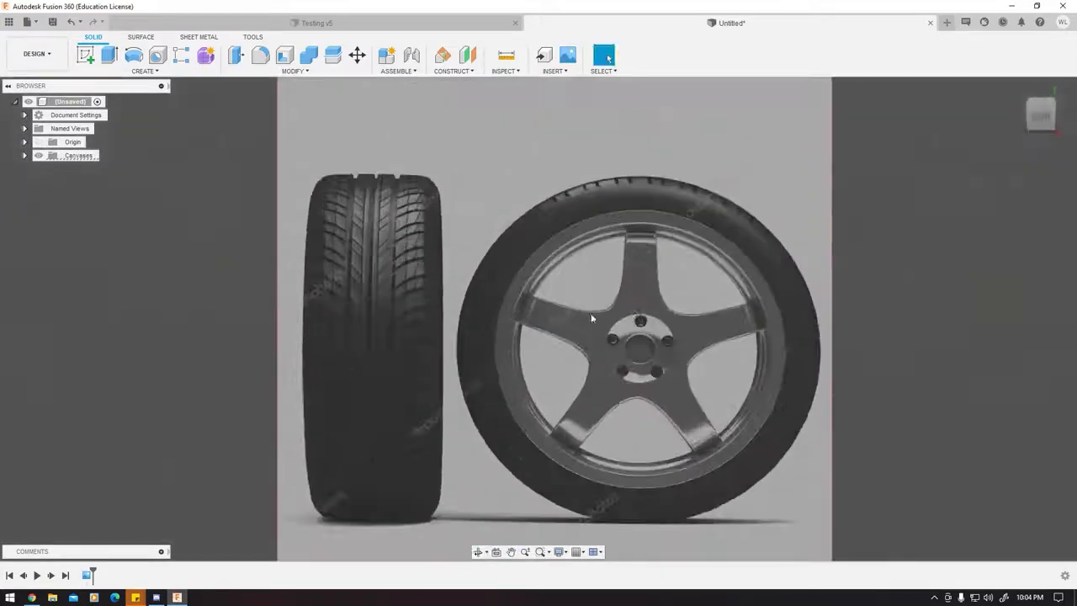
{"action": "middle_click_drag", "start_coordinate": [591, 318], "coordinate": [490, 259], "text": "shift"}
{"action": "scroll", "coordinate": [486, 183], "scroll_direction": "down", "scroll_amount": 5}
{"action": "middle_click_drag", "start_coordinate": [541, 225], "coordinate": [512, 235]}
{"action": "middle_click_drag", "start_coordinate": [511, 235], "coordinate": [575, 262], "text": "shift"}
Insert steel-rim-side-view-45992807.jpg from the computer as a second canvas on the XY plane.
{"action": "left_click", "coordinate": [556, 70]}
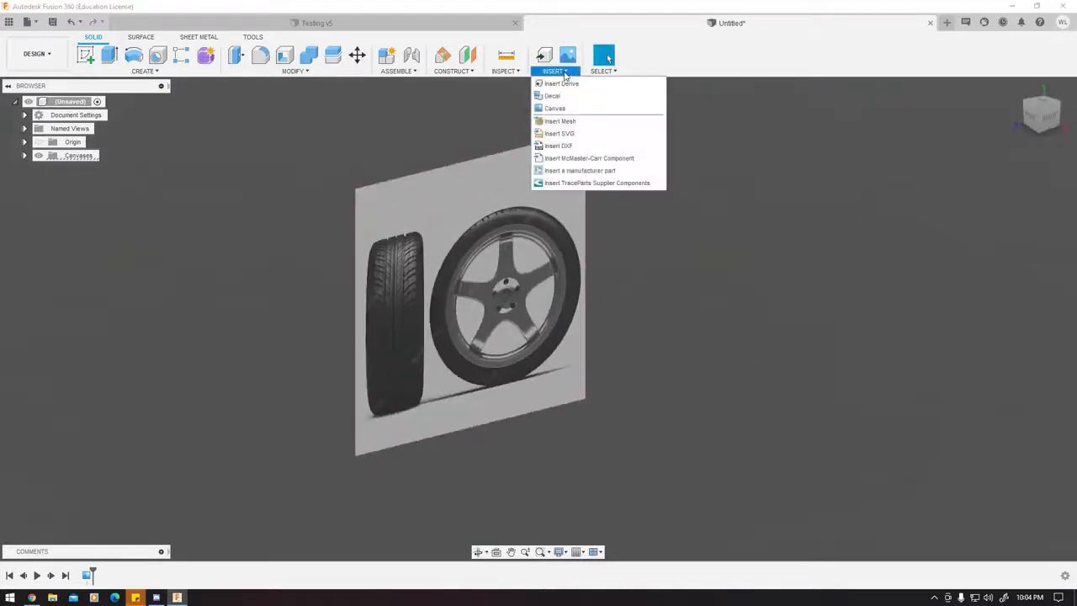
{"action": "left_click", "coordinate": [587, 109]}
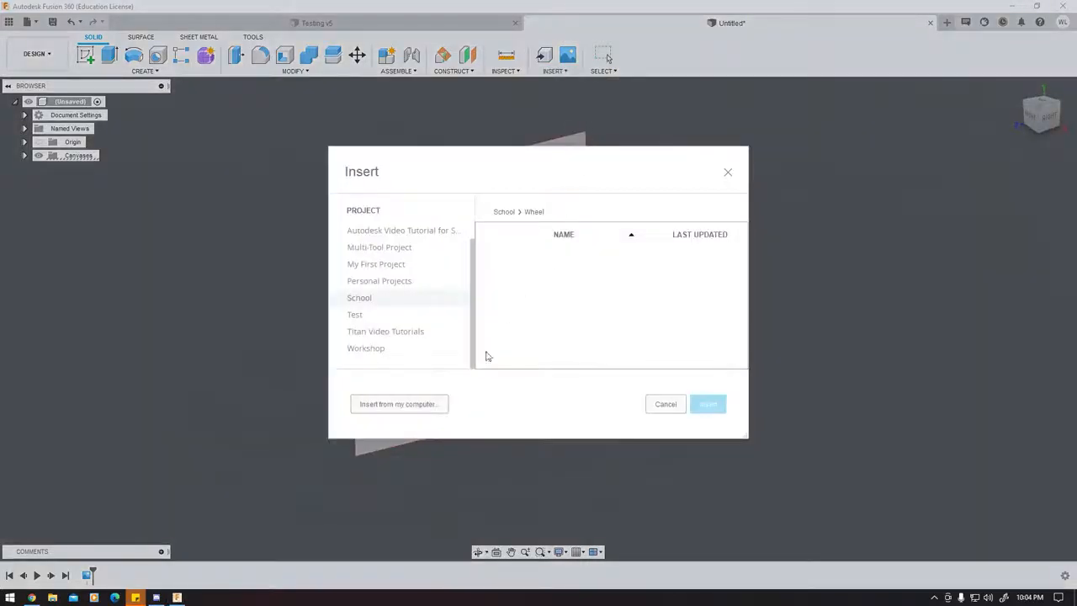
{"action": "left_click", "coordinate": [412, 404]}
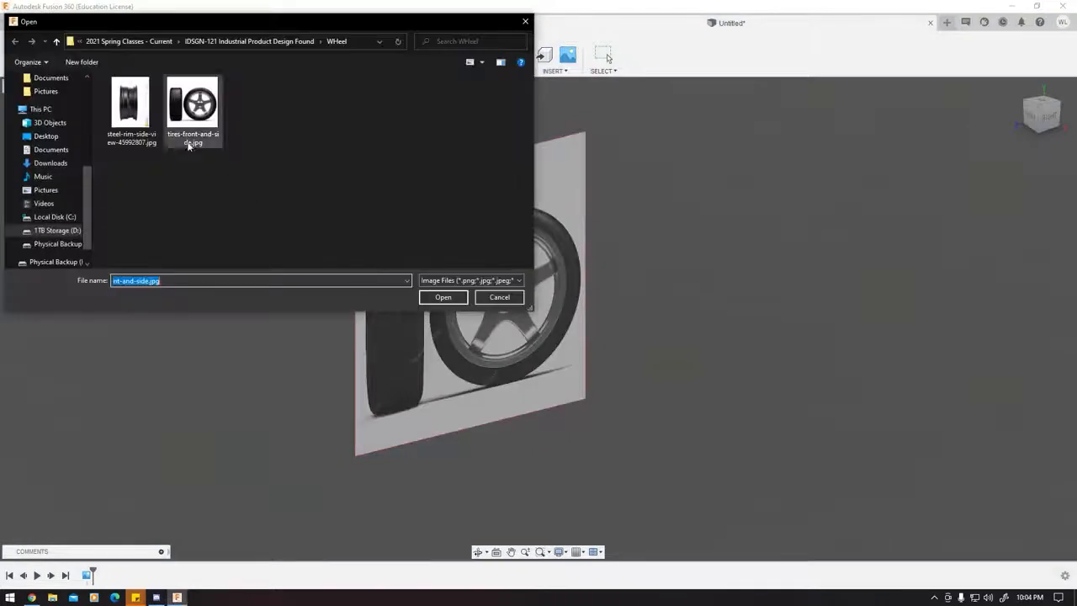
{"action": "left_click", "coordinate": [131, 105]}
{"action": "left_click", "coordinate": [443, 297]}
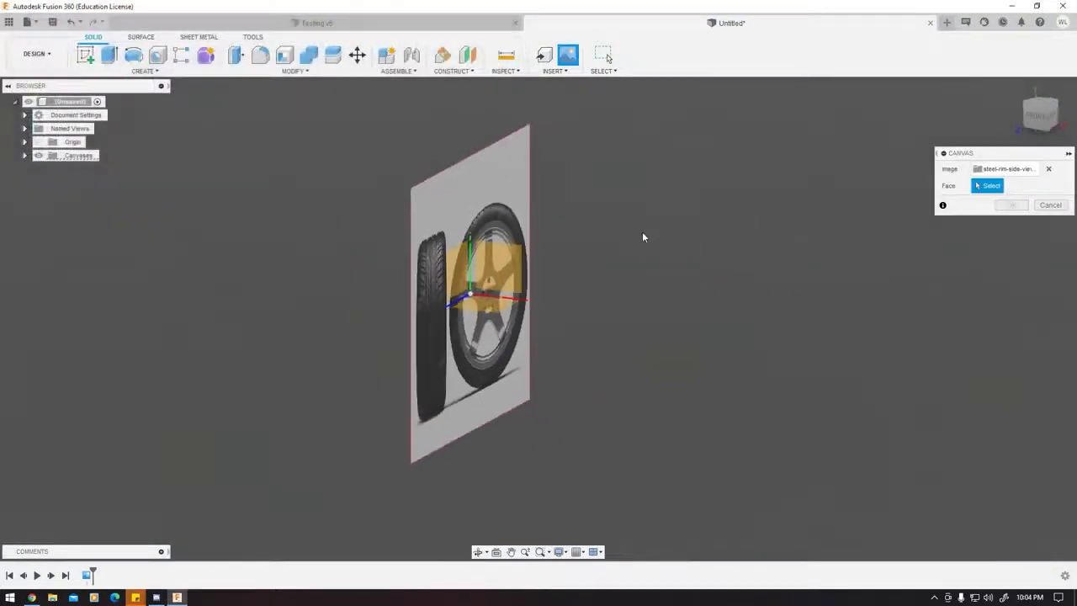
{"action": "left_click", "coordinate": [505, 270]}
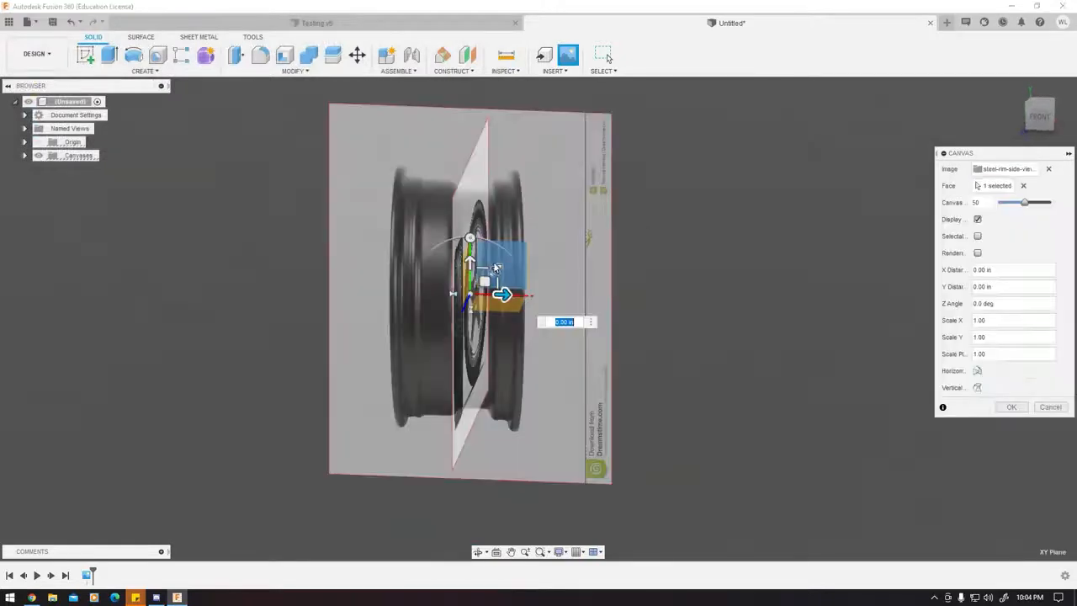
{"action": "left_click", "coordinate": [1011, 406]}
Edit the steel rim canvas and reduce its plane scale freehand to about 0.878.
{"action": "middle_click_drag", "start_coordinate": [712, 294], "coordinate": [555, 228], "text": "shift"}
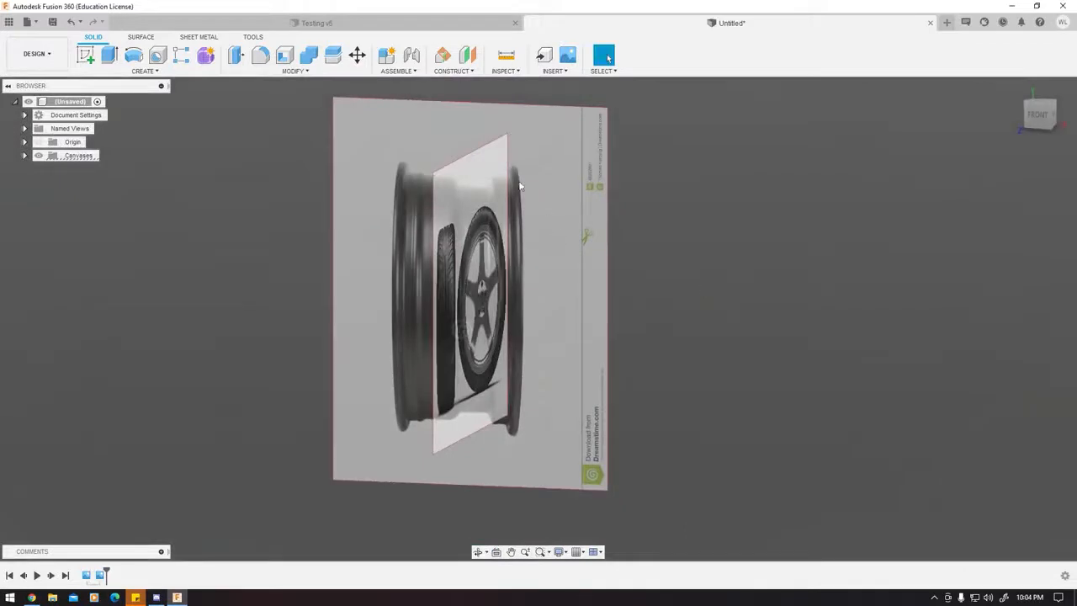
{"action": "middle_click_drag", "start_coordinate": [491, 239], "coordinate": [459, 166], "text": "shift"}
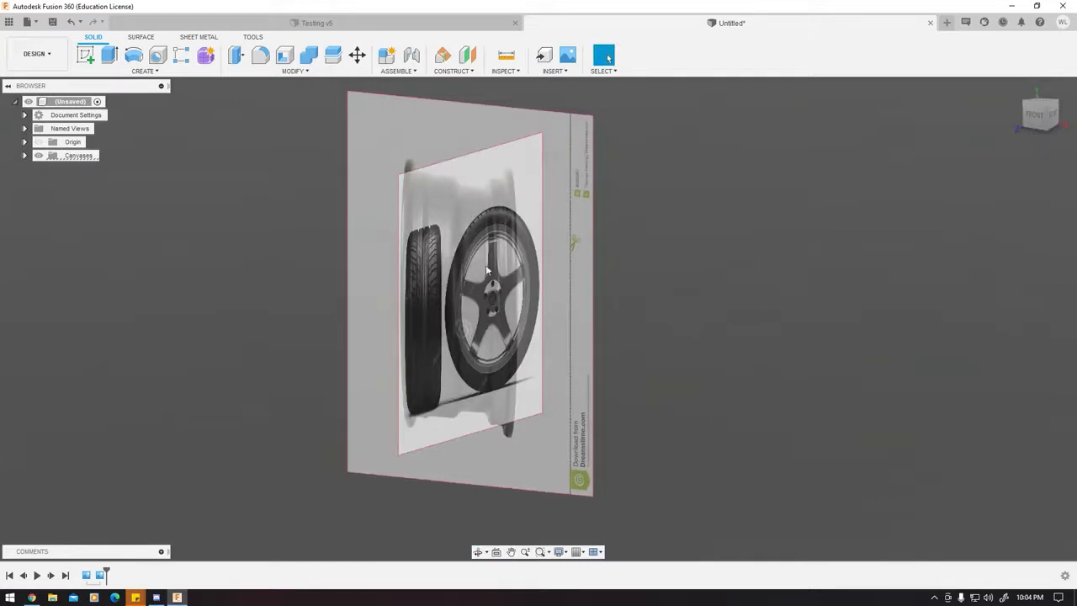
{"action": "middle_click_drag", "start_coordinate": [527, 220], "coordinate": [586, 242], "text": "shift"}
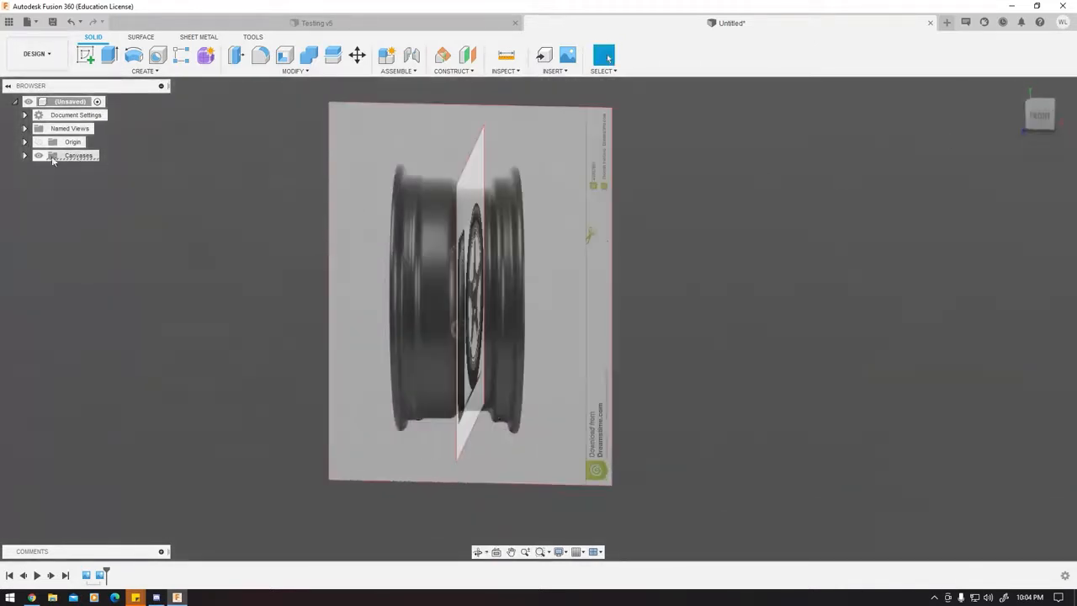
{"action": "left_click", "coordinate": [24, 157]}
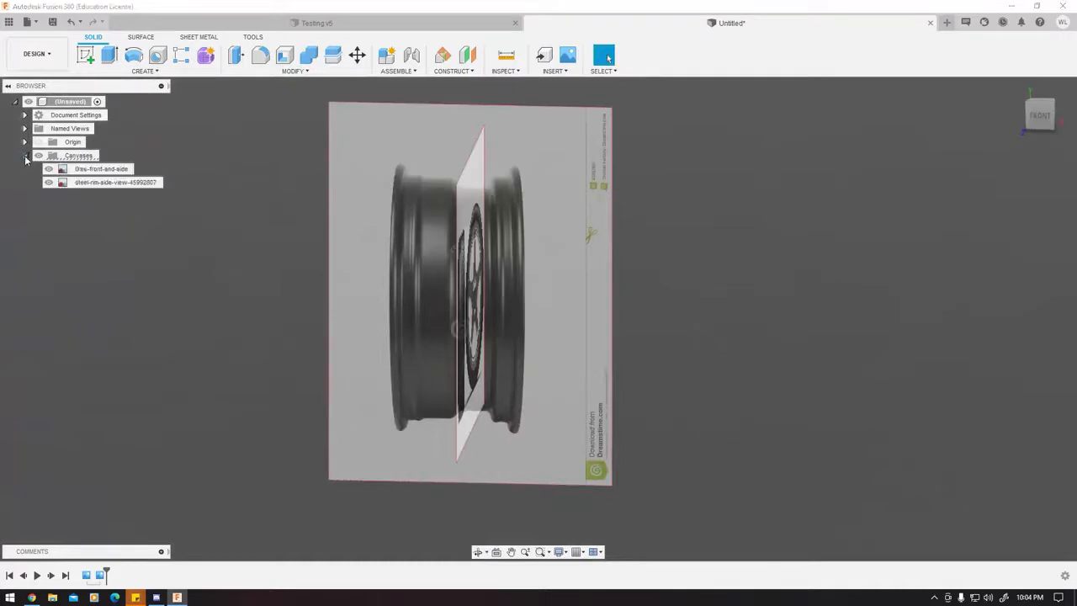
{"action": "left_click", "coordinate": [91, 183]}
{"action": "right_click", "coordinate": [94, 183]}
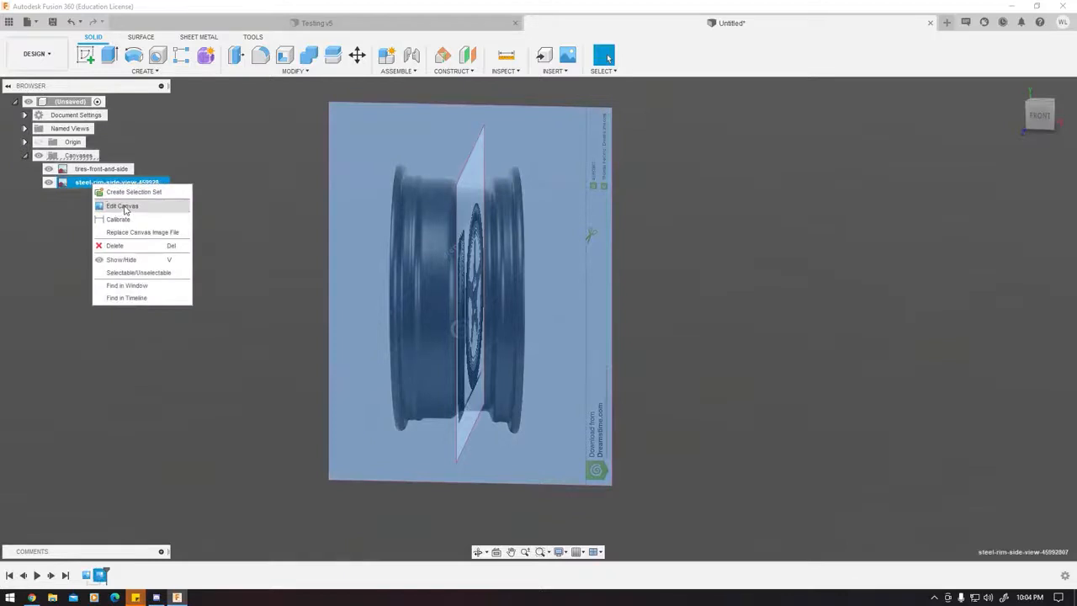
{"action": "left_click", "coordinate": [123, 206]}
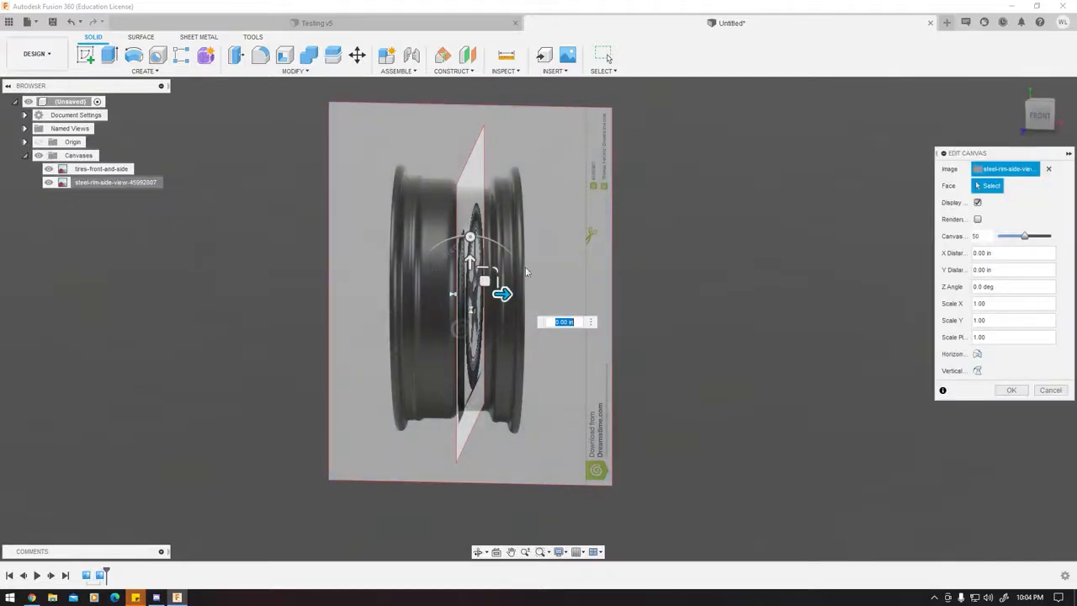
{"action": "left_click_drag", "start_coordinate": [496, 271], "coordinate": [488, 277]}
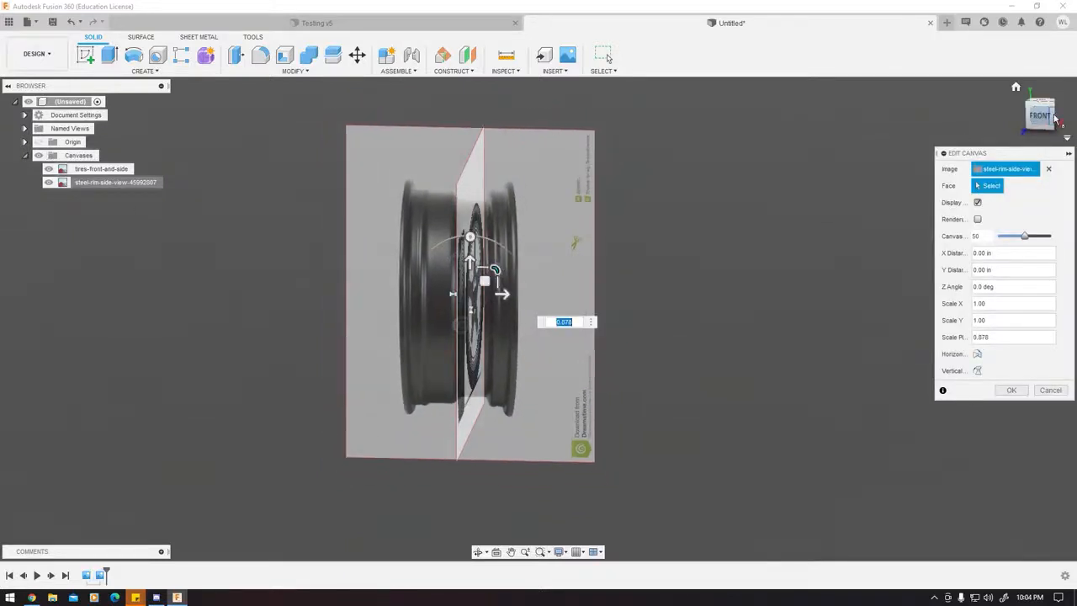
Scale the rim canvas down further to roughly match the wheel's rim height, ending at a plane scale of about 0.965.
{"action": "left_click", "coordinate": [1051, 123]}
{"action": "scroll", "coordinate": [505, 239], "scroll_direction": "up", "scroll_amount": 5}
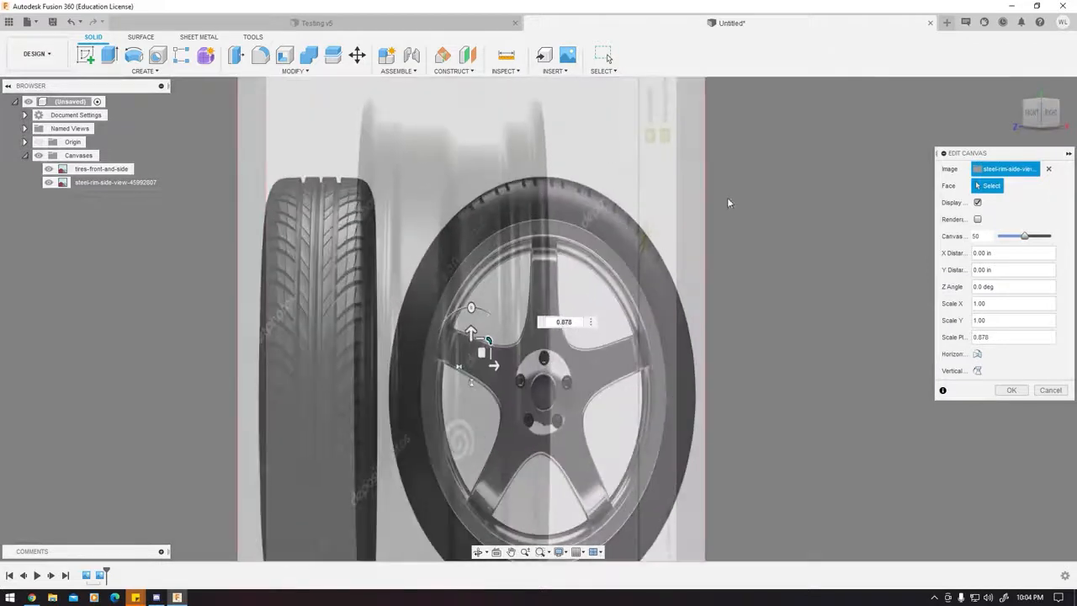
{"action": "scroll", "coordinate": [555, 249], "scroll_direction": "down", "scroll_amount": 3}
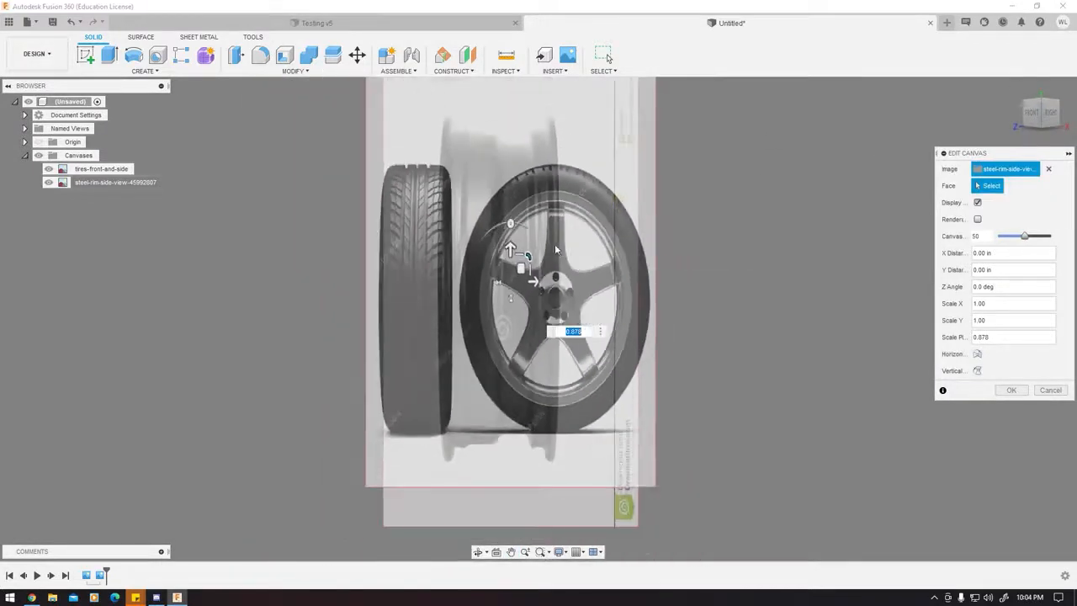
{"action": "left_click_drag", "start_coordinate": [528, 262], "coordinate": [531, 278]}
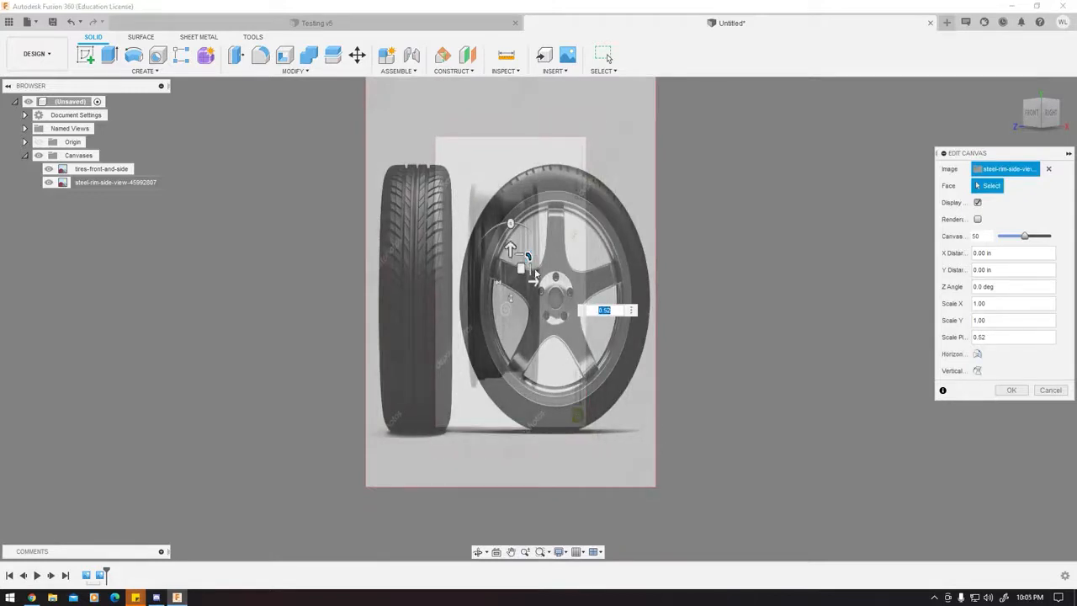
{"action": "mouse_move", "coordinate": [532, 260]}
{"action": "left_mouse_down"}
{"action": "mouse_move", "coordinate": [516, 258]}
{"action": "mouse_move", "coordinate": [519, 271]}
{"action": "left_mouse_up"}
{"action": "left_click_drag", "start_coordinate": [534, 276], "coordinate": [531, 271]}
{"action": "middle_click_drag", "start_coordinate": [535, 203], "coordinate": [563, 205]}
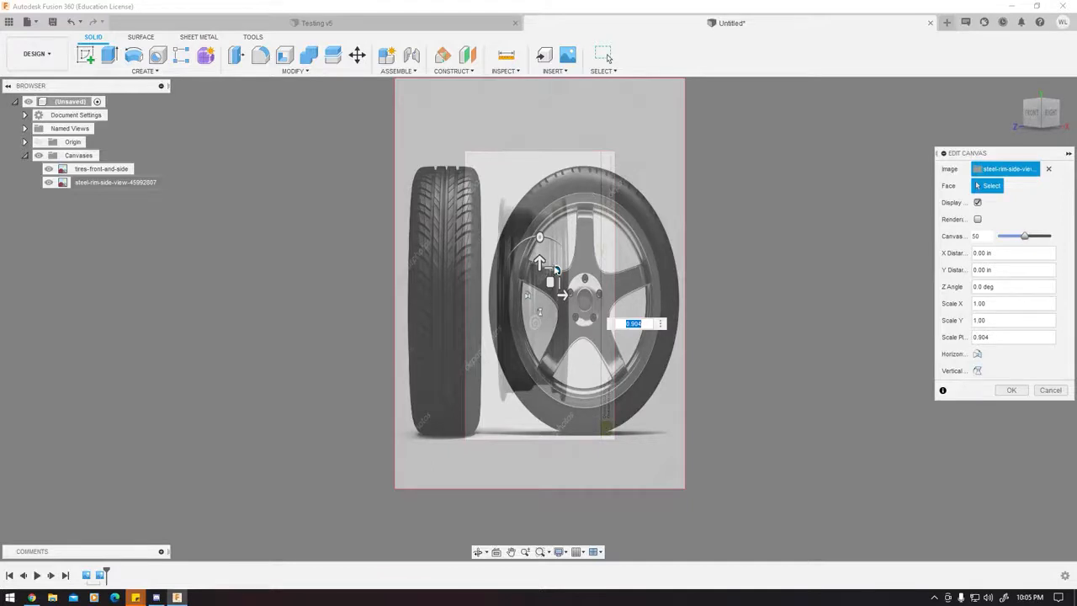
{"action": "left_click_drag", "start_coordinate": [556, 269], "coordinate": [560, 270]}
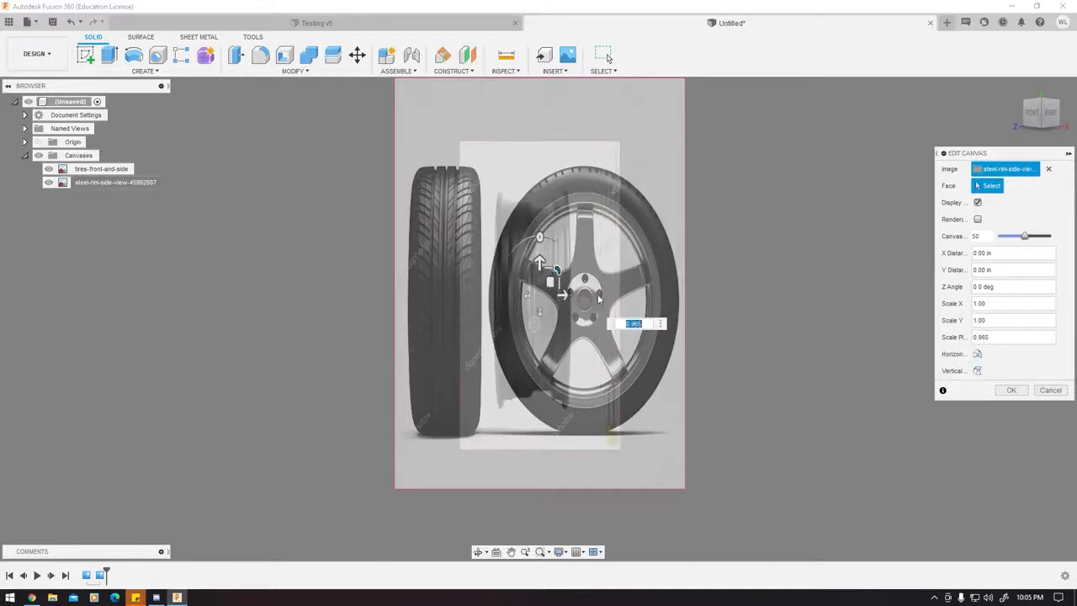
Fine-tune the rim canvas by trying plane scales 1 and 0.99, then set 0.97 and accept the edit.
{"action": "left_click", "coordinate": [641, 325]}
{"action": "key", "text": "Return"}
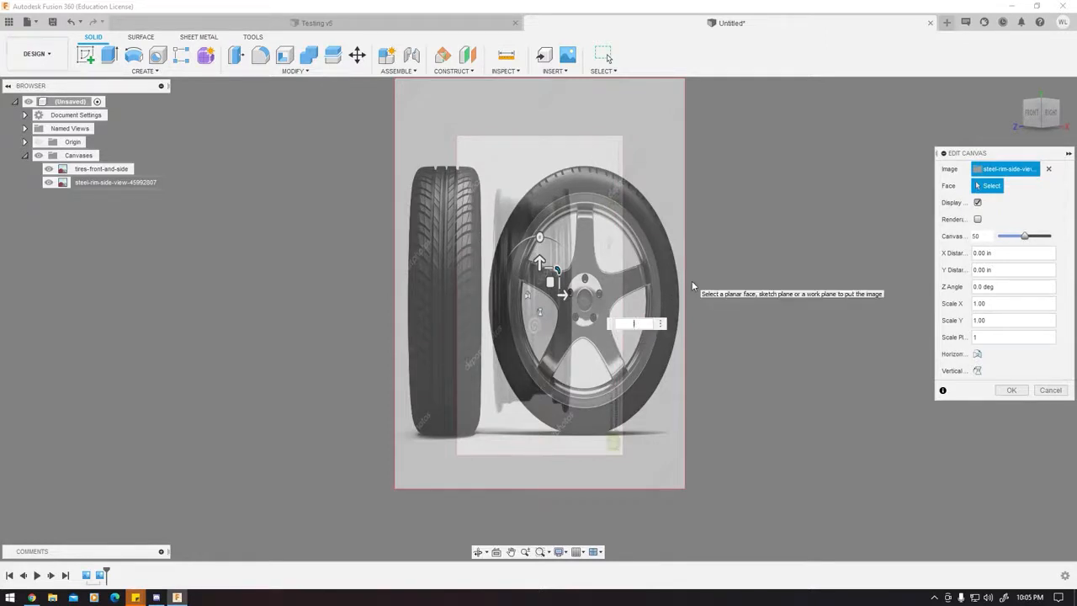
{"action": "key", "text": "Return"}
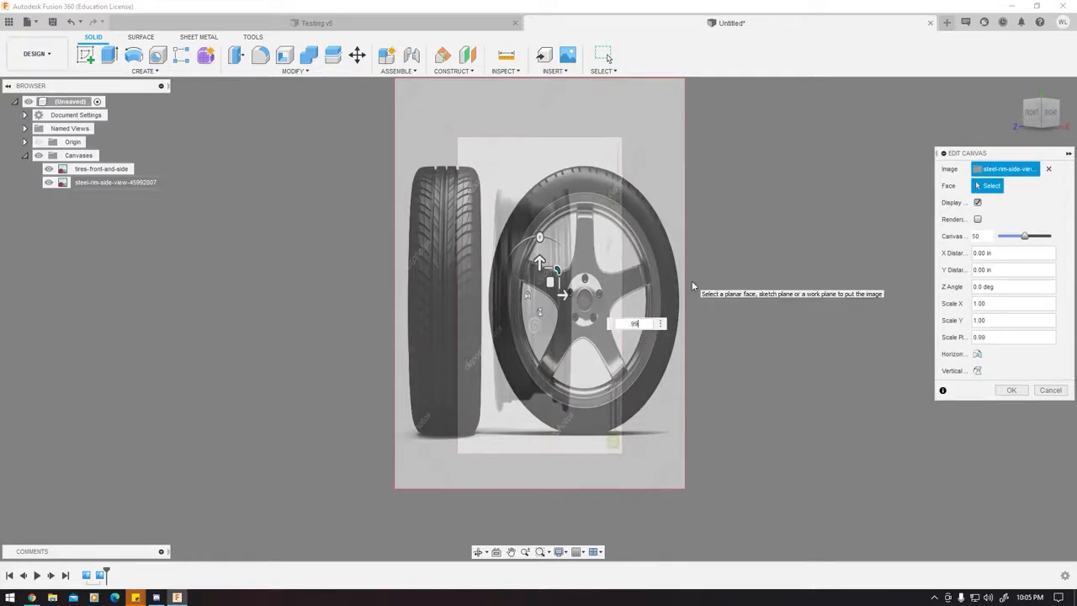
{"action": "key", "text": "Return"}
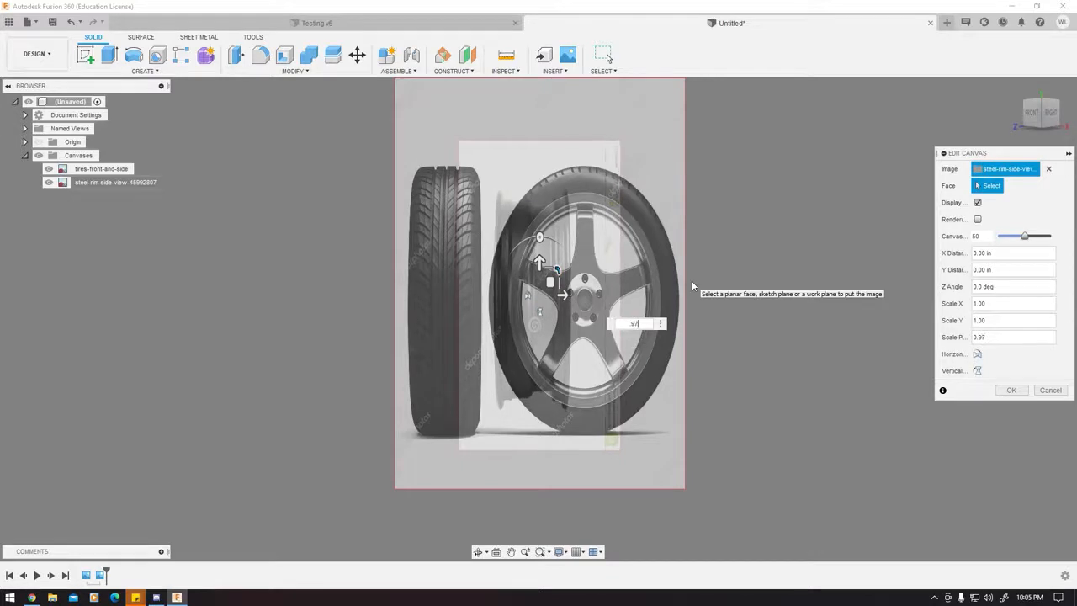
{"action": "key", "text": "Return"}
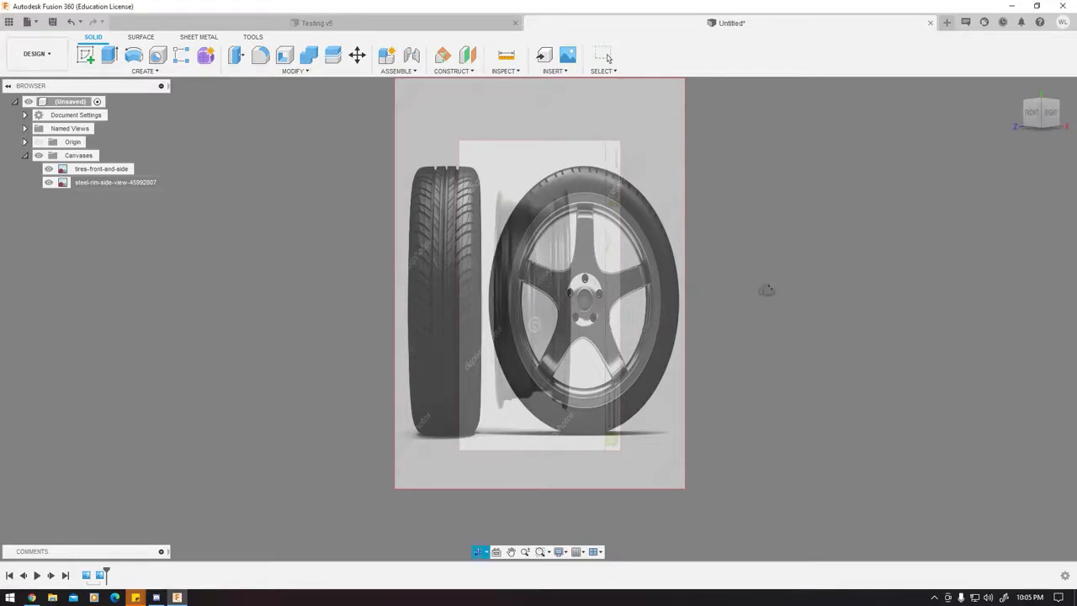
Start a new sketch on the XY plane that carries the steel rim canvas.
{"action": "mouse_move", "coordinate": [766, 291]}
{"action": "middle_mouse_down", "text": "shift"}
{"action": "mouse_move", "coordinate": [707, 291]}
{"action": "mouse_move", "coordinate": [733, 277]}
{"action": "middle_mouse_up", "text": "shift"}
{"action": "left_click", "coordinate": [605, 57]}
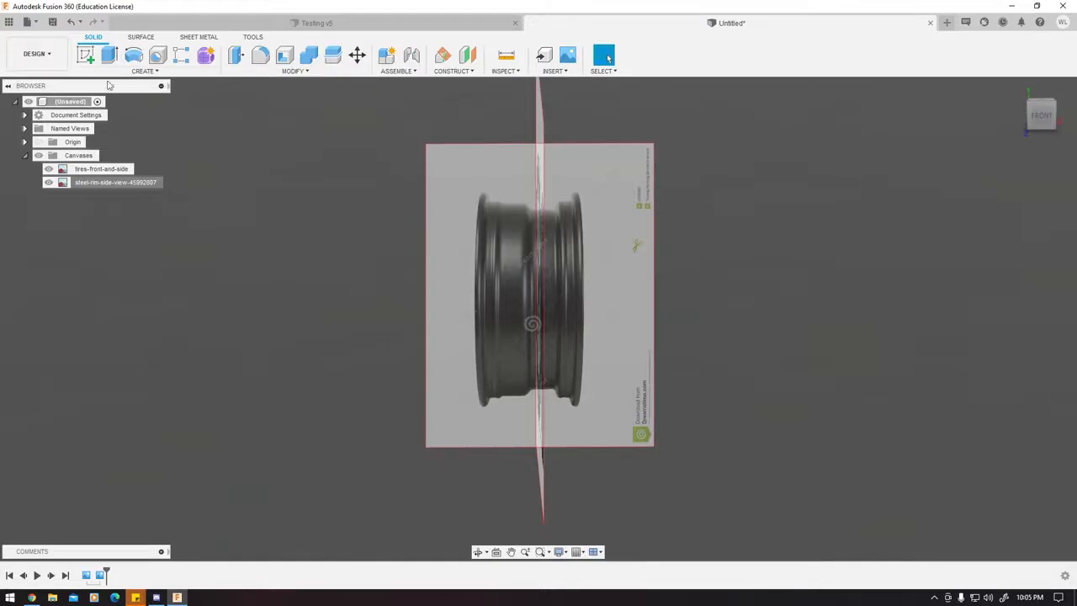
{"action": "left_click", "coordinate": [84, 57]}
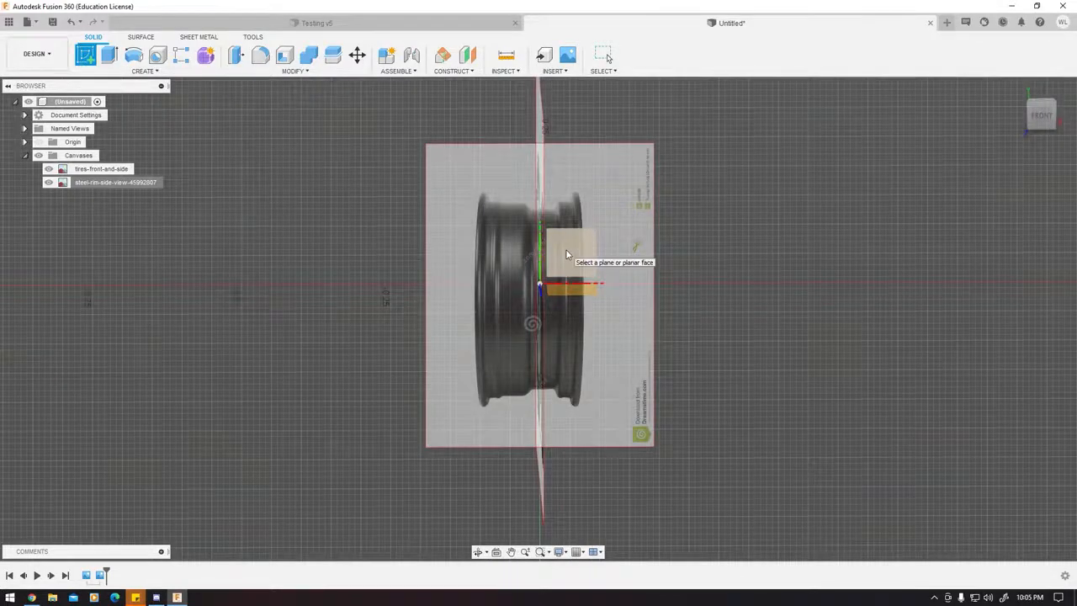
{"action": "middle_click_drag", "start_coordinate": [567, 254], "coordinate": [578, 247], "text": "shift"}
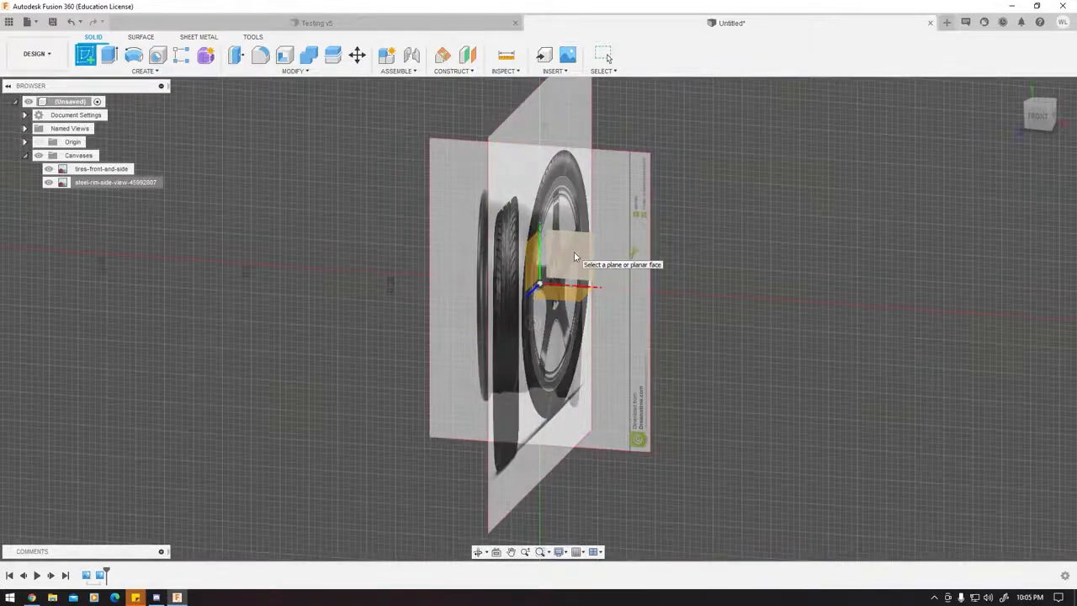
{"action": "left_click", "coordinate": [574, 252]}
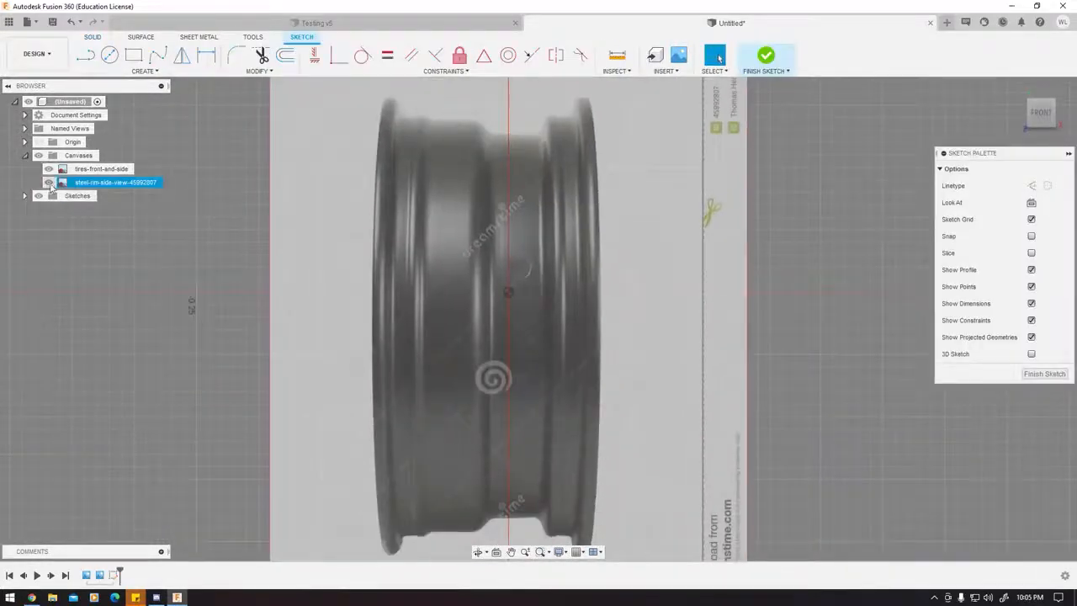
Hide the tires-front-and-side canvas, keeping the steel rim canvas shown.
{"action": "left_click", "coordinate": [49, 182]}
{"action": "left_click", "coordinate": [49, 183]}
{"action": "left_click", "coordinate": [48, 170]}
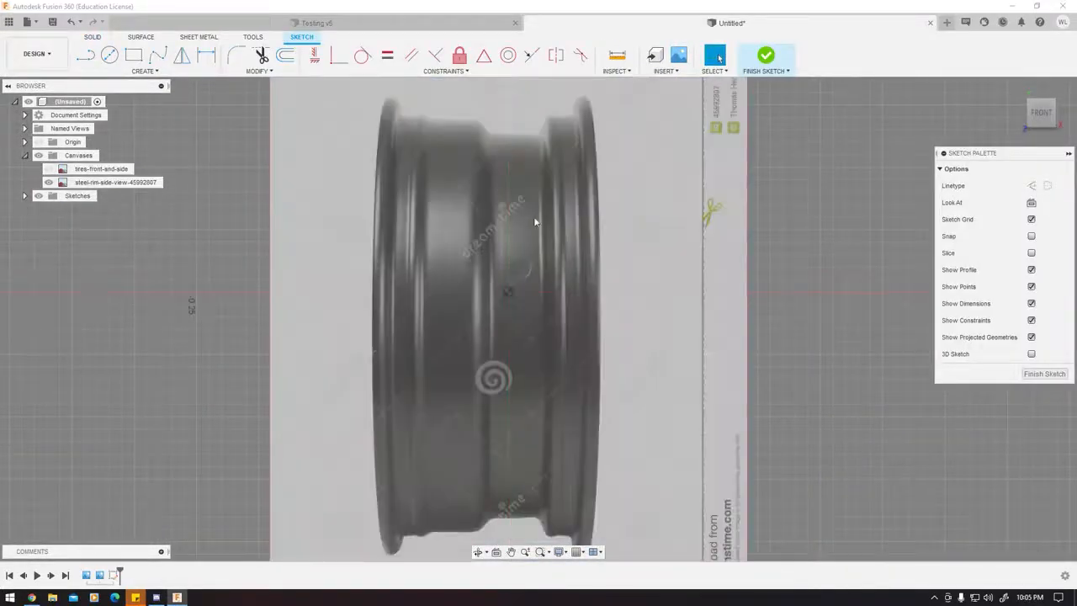
Sketch connected lines across the top of the rim's left flange, straight down its inner side, and along the left bead seat.
{"action": "scroll", "coordinate": [499, 217], "scroll_direction": "up", "scroll_amount": 5}
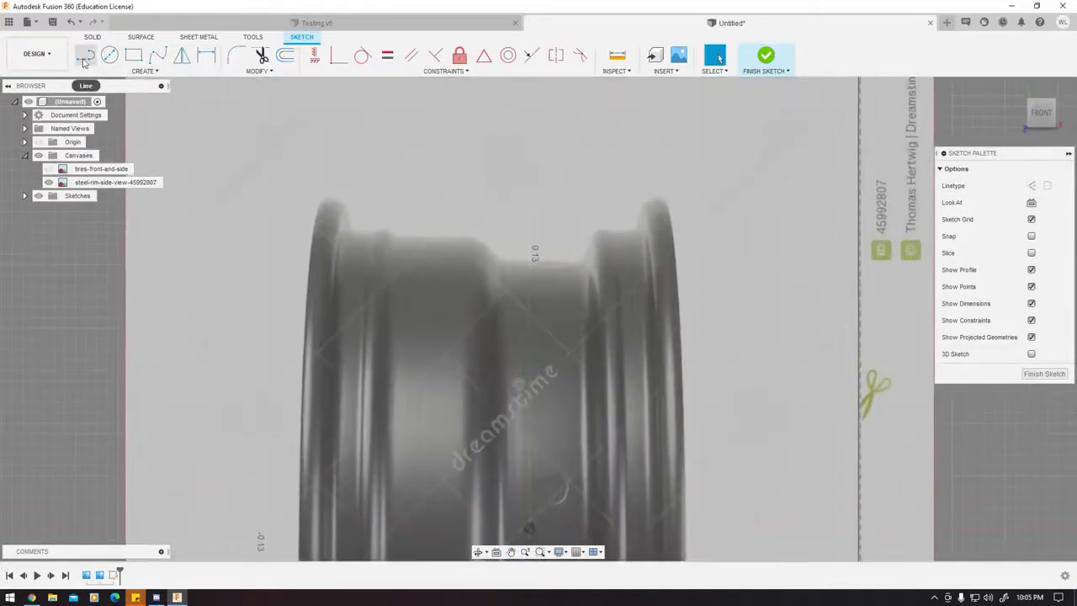
{"action": "left_click", "coordinate": [85, 57]}
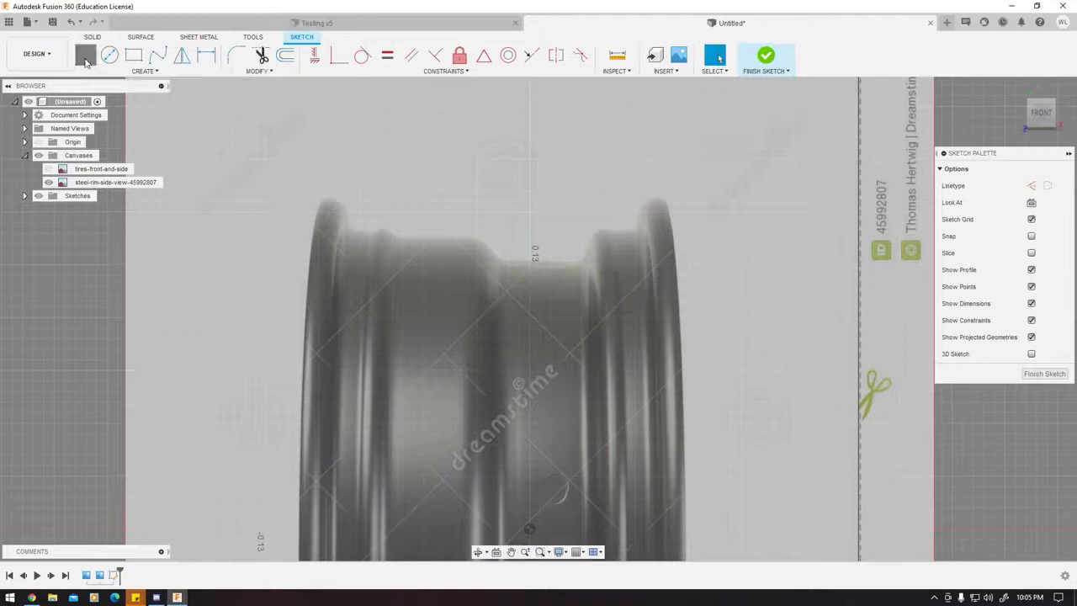
{"action": "left_click", "coordinate": [324, 198]}
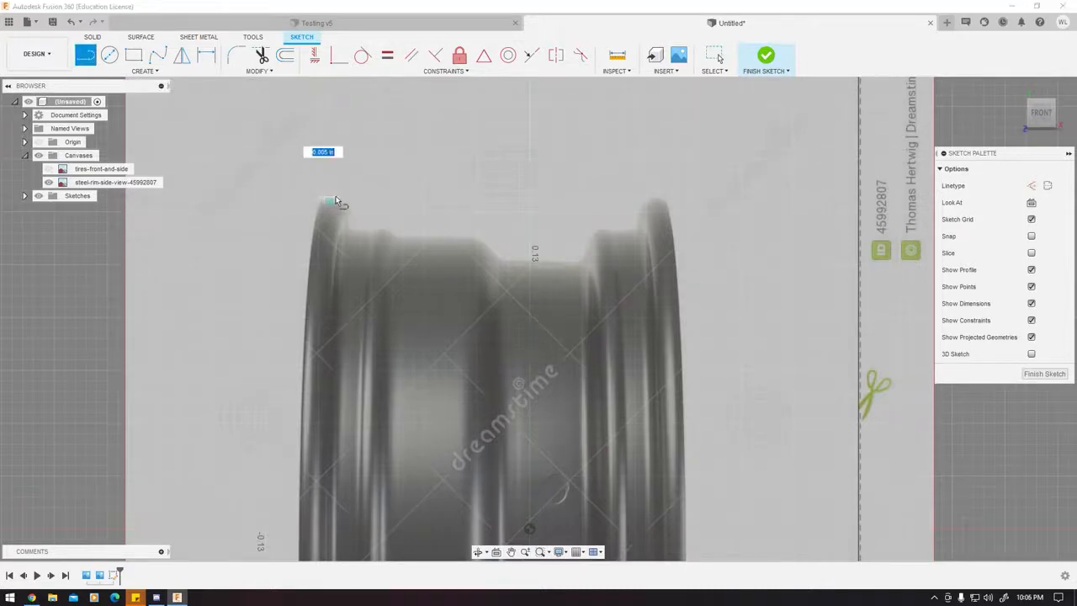
{"action": "left_click", "coordinate": [348, 199]}
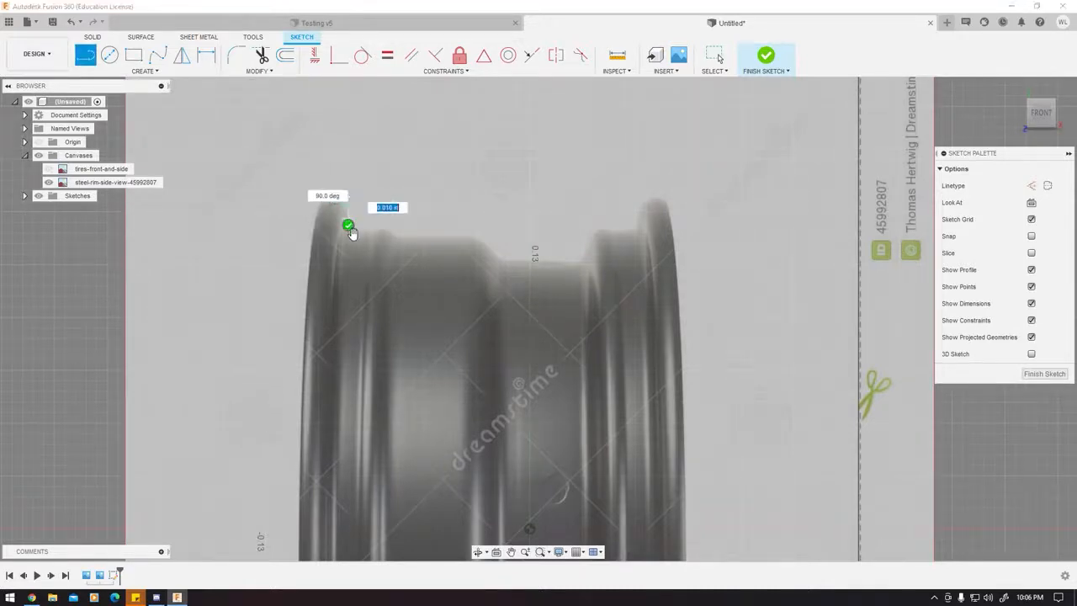
{"action": "scroll", "coordinate": [346, 239], "scroll_direction": "up", "scroll_amount": 4}
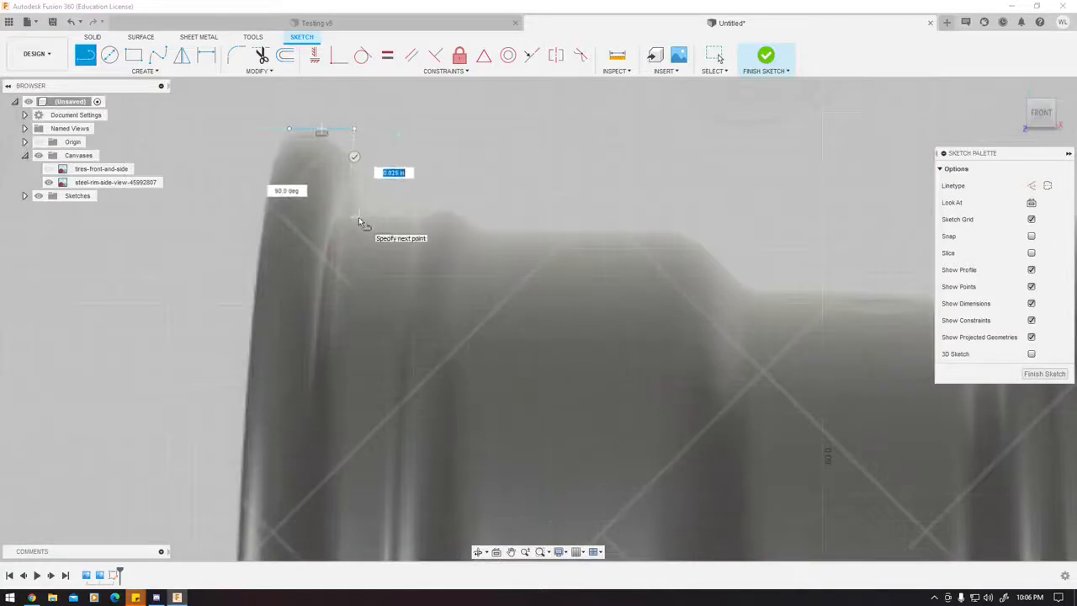
{"action": "left_click", "coordinate": [354, 212]}
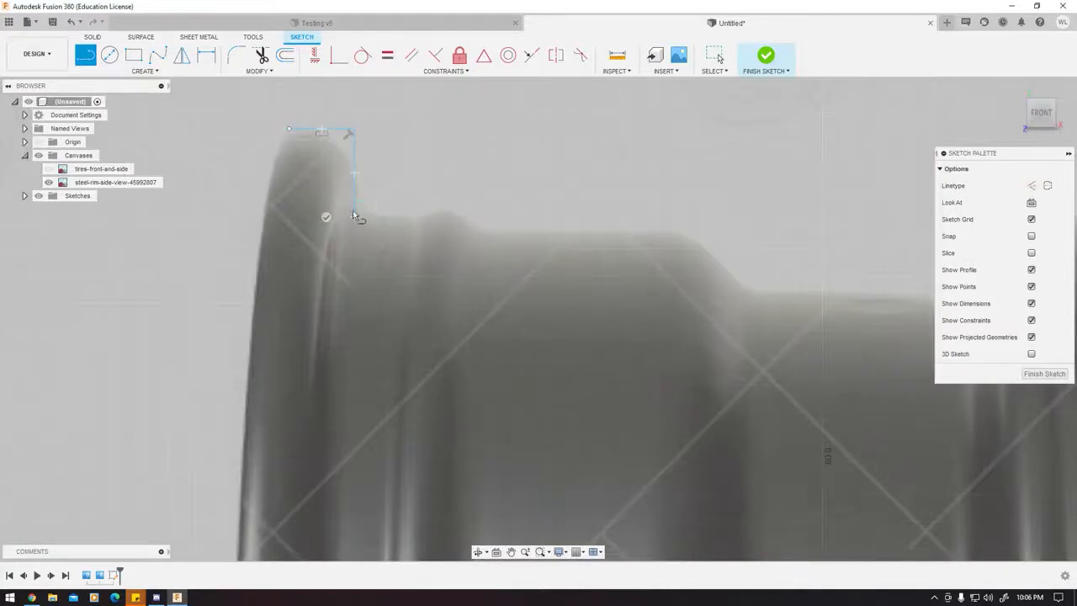
{"action": "left_click", "coordinate": [432, 218]}
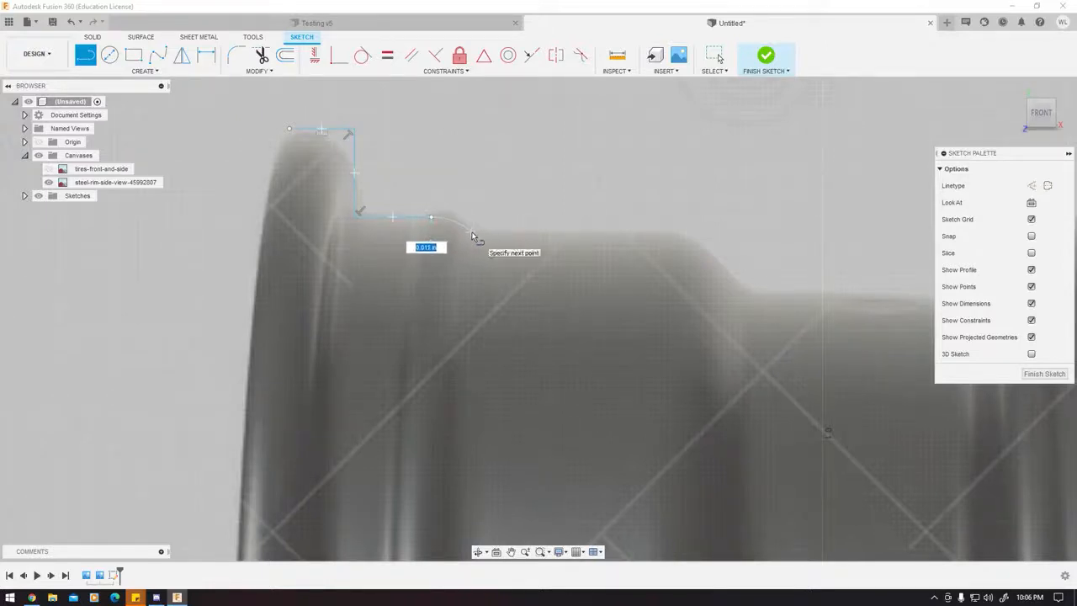
Continue the profile with a tangent arc over the hump and a horizontal line along the raised part of the rim barrel.
{"action": "left_click_drag", "start_coordinate": [472, 233], "coordinate": [471, 232]}
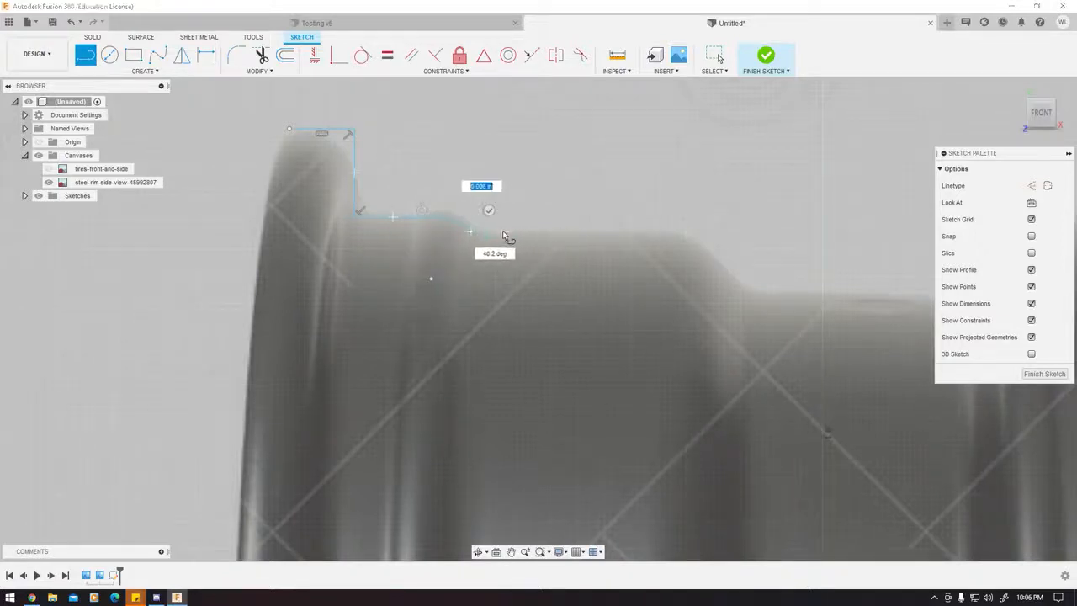
{"action": "middle_click_drag", "start_coordinate": [621, 234], "coordinate": [497, 233]}
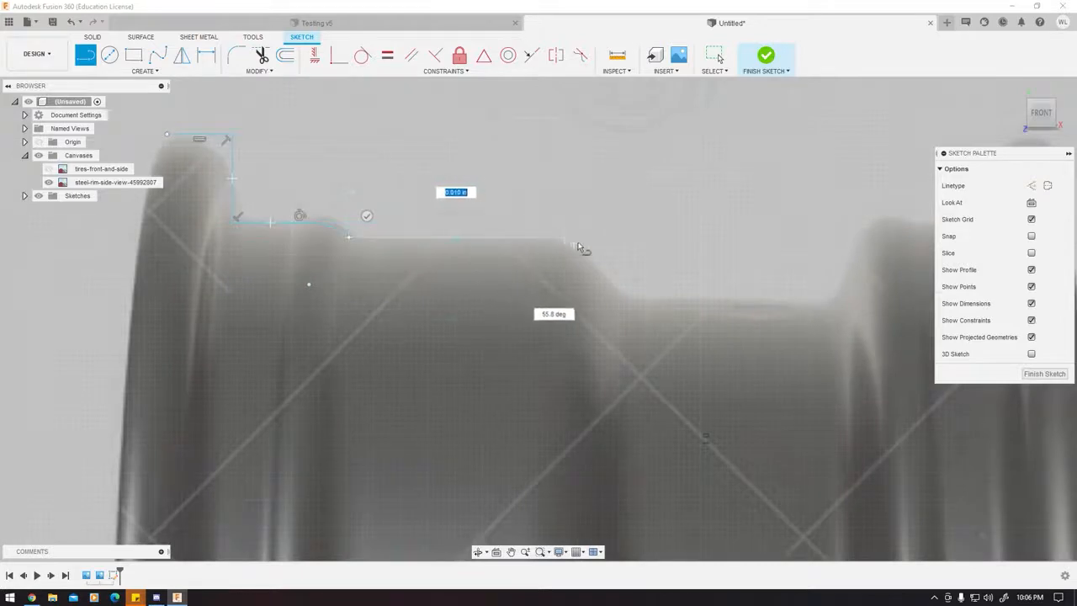
{"action": "middle_click_drag", "start_coordinate": [812, 230], "coordinate": [564, 274]}
{"action": "middle_click_drag", "start_coordinate": [454, 288], "coordinate": [717, 255]}
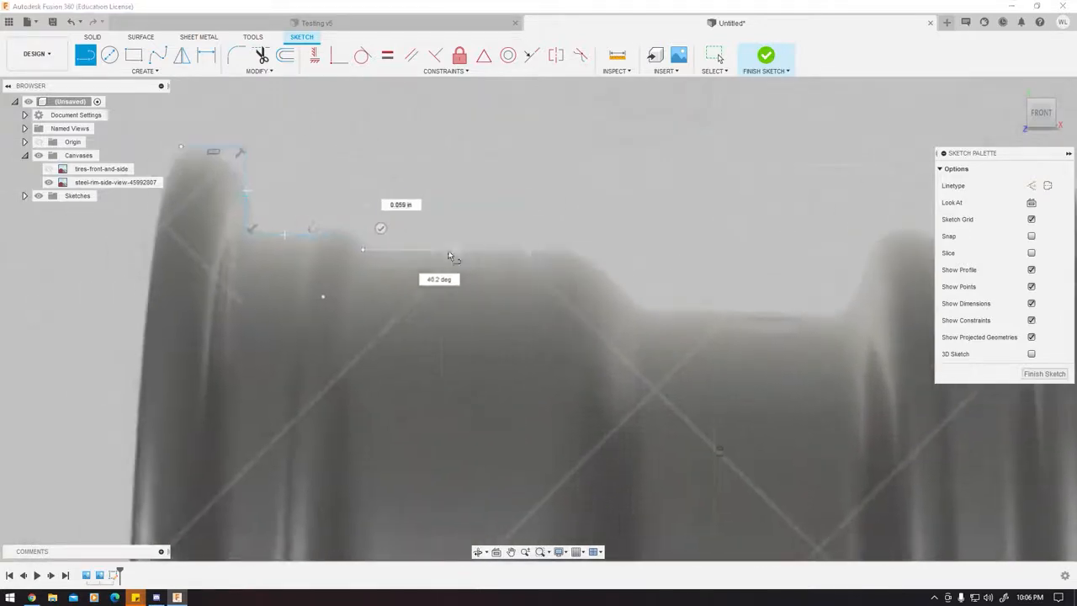
{"action": "left_click", "coordinate": [555, 250]}
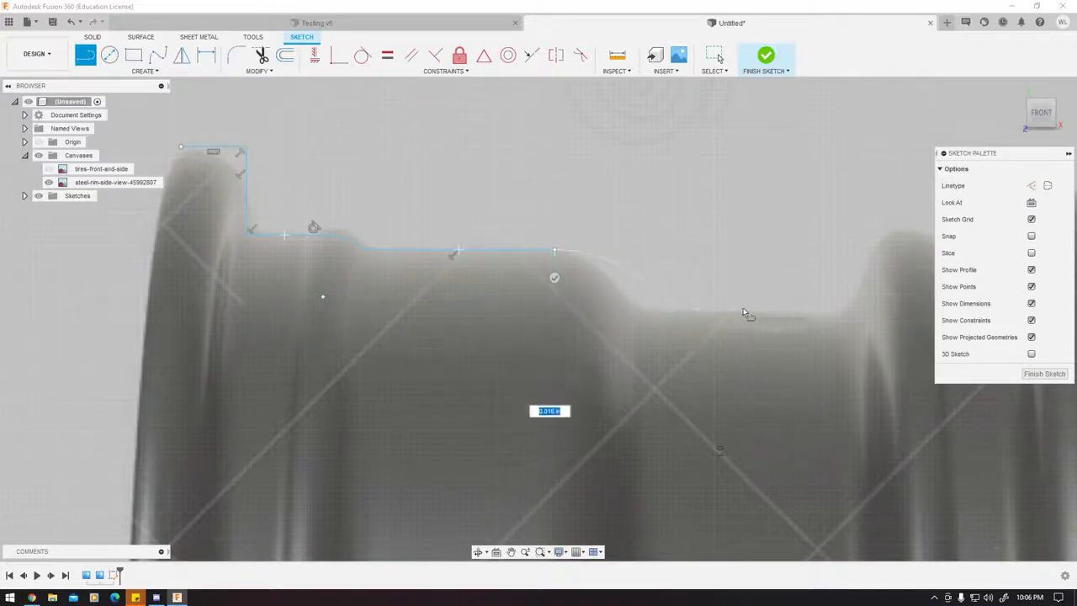
Sketch a tangent arc down into the drop centre and a line across its floor, and undo the extra arc beyond it.
{"action": "left_click_drag", "start_coordinate": [636, 308], "coordinate": [636, 308]}
{"action": "middle_click_drag", "start_coordinate": [737, 304], "coordinate": [522, 295]}
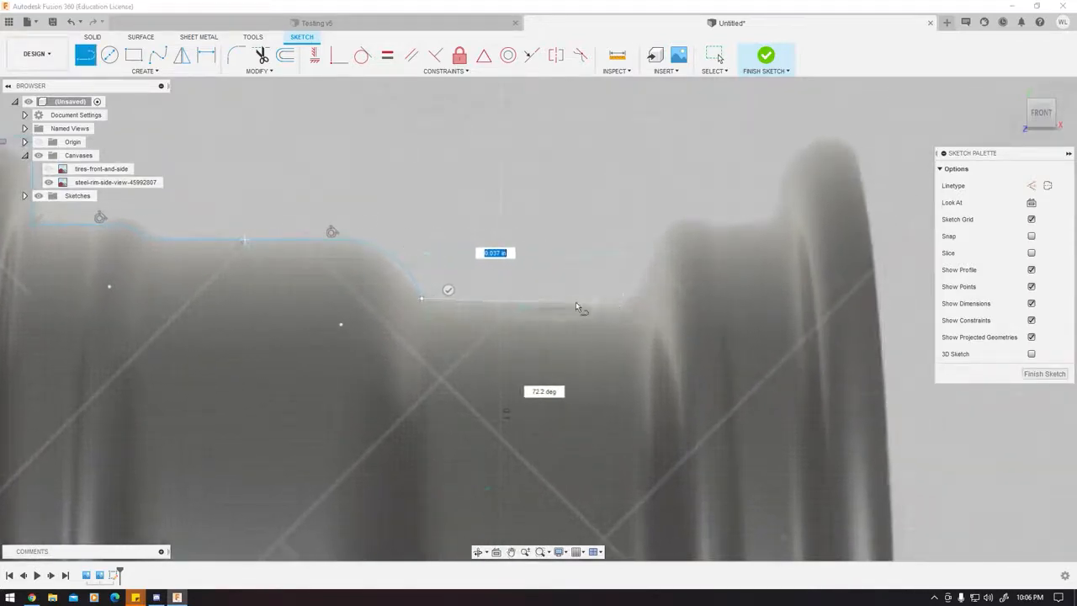
{"action": "left_click", "coordinate": [625, 303]}
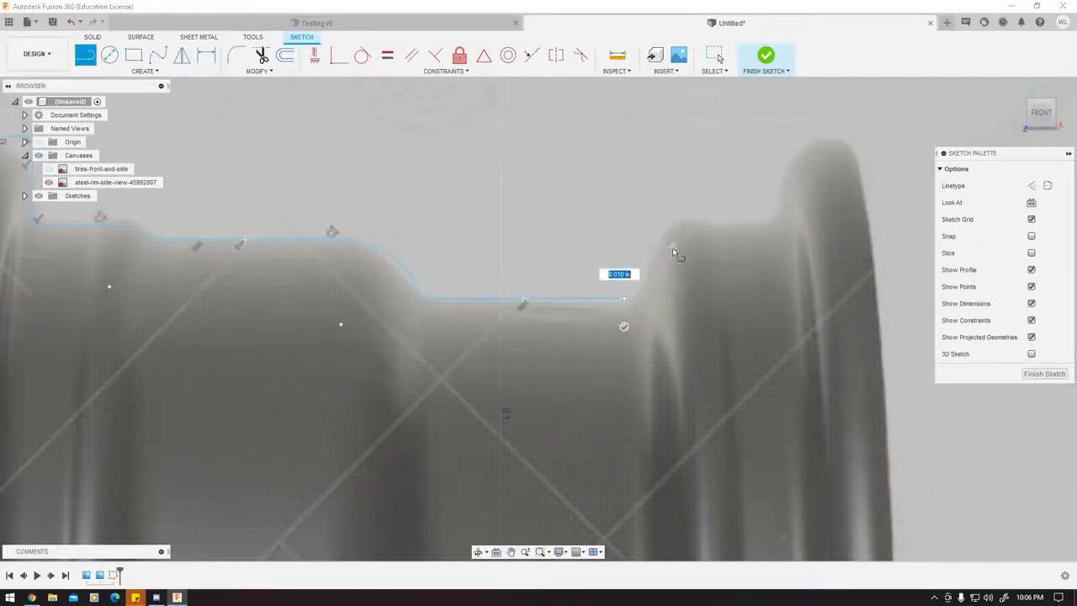
{"action": "key", "text": "Escape"}
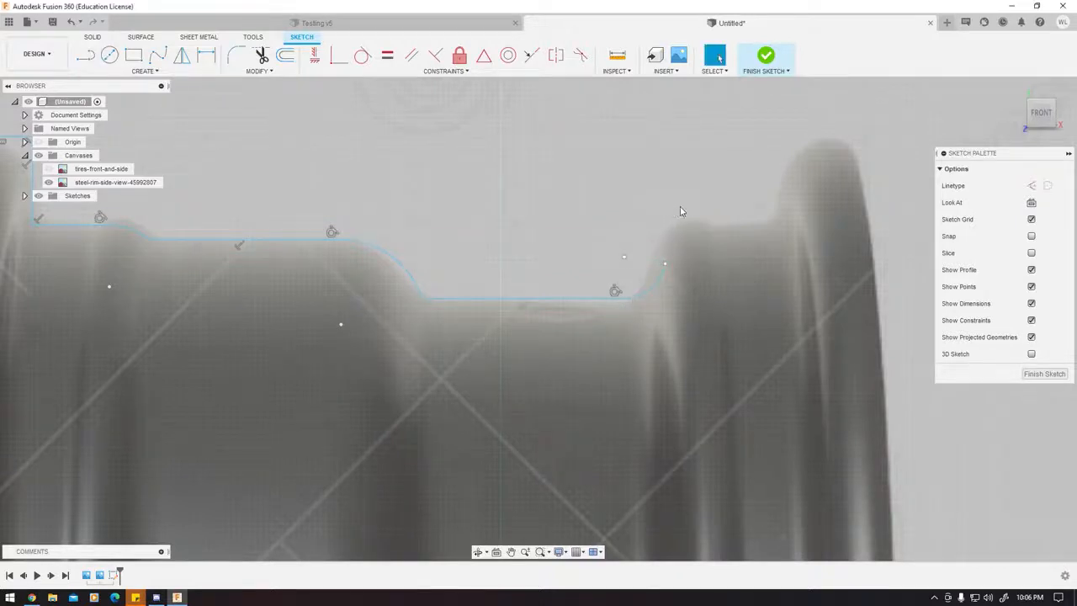
{"action": "key", "text": "ctrl+z"}
{"action": "middle_click_drag", "start_coordinate": [591, 220], "coordinate": [542, 246]}
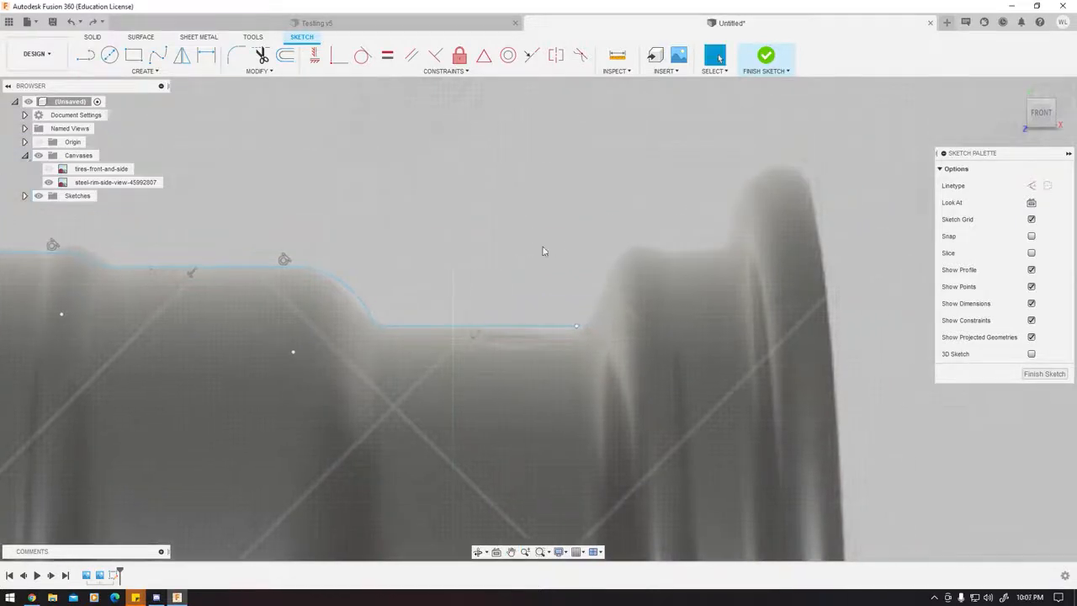
{"action": "middle_click_drag", "start_coordinate": [754, 199], "coordinate": [729, 195]}
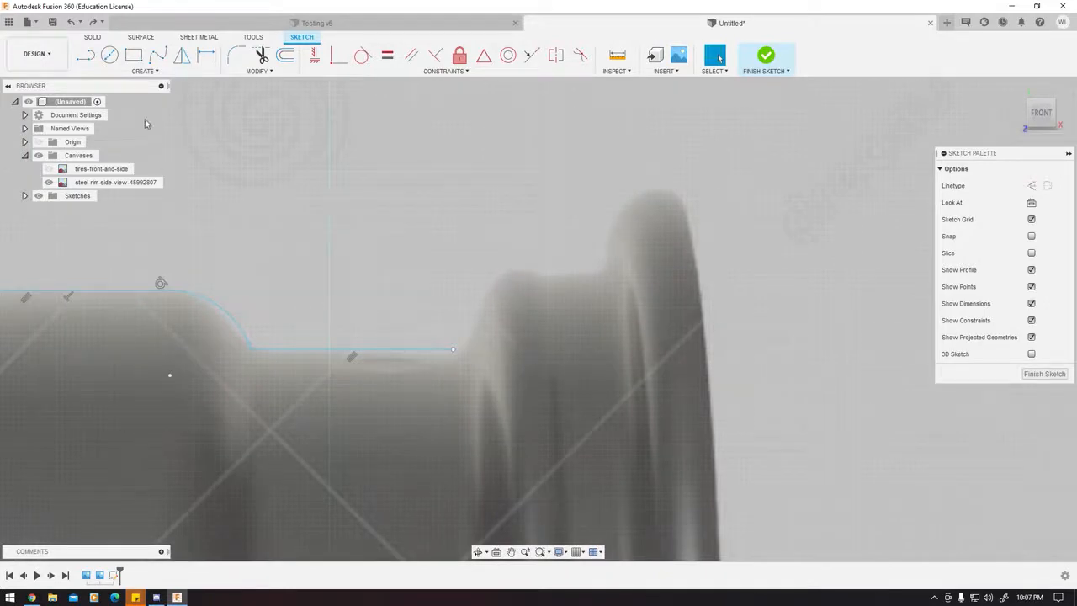
{"action": "key", "text": "l"}
{"action": "middle_click_drag", "start_coordinate": [488, 245], "coordinate": [603, 266]}
{"action": "scroll", "coordinate": [603, 266], "scroll_direction": "down", "scroll_amount": 3}
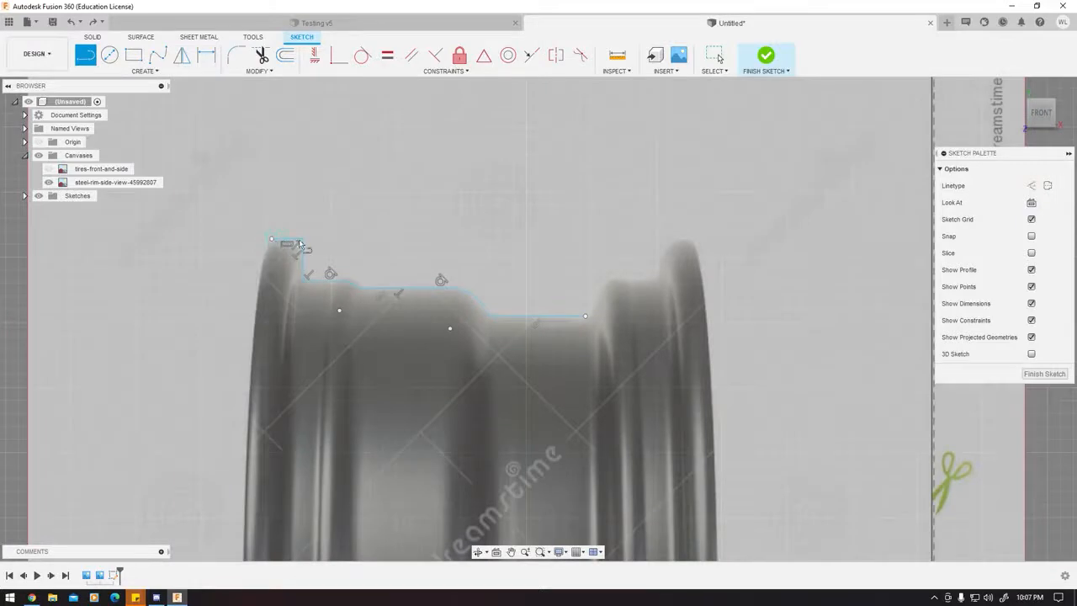
{"action": "middle_click_drag", "start_coordinate": [217, 264], "coordinate": [207, 268]}
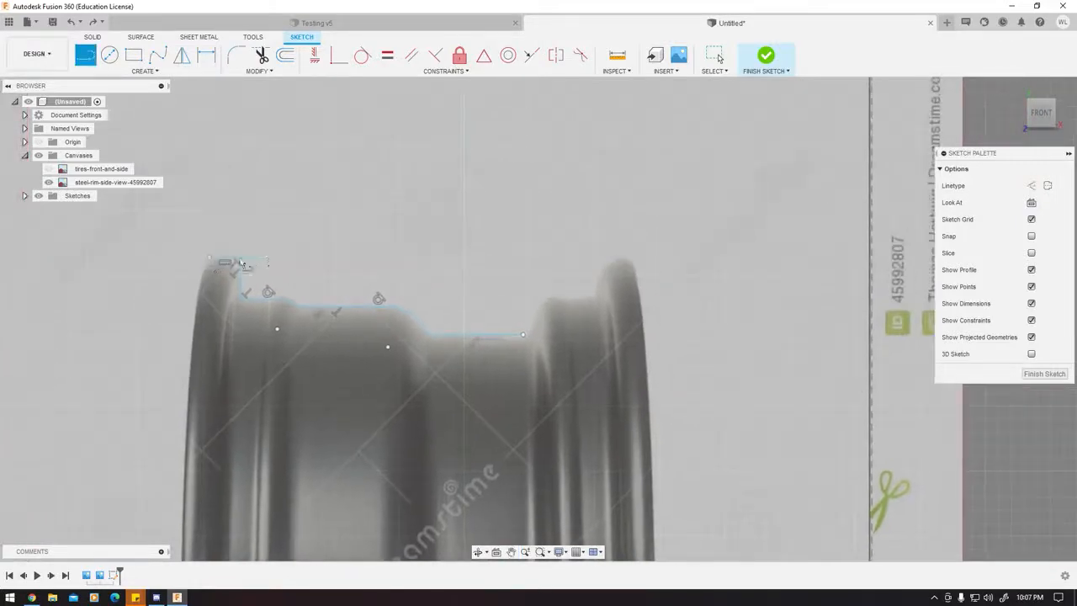
{"action": "left_click", "coordinate": [633, 260]}
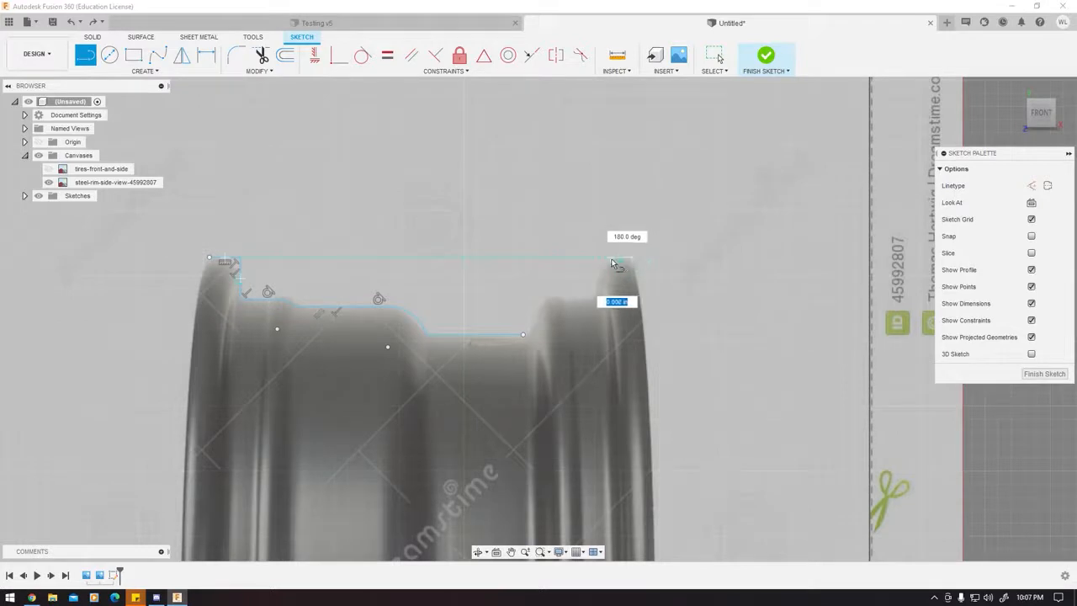
{"action": "left_click", "coordinate": [613, 257]}
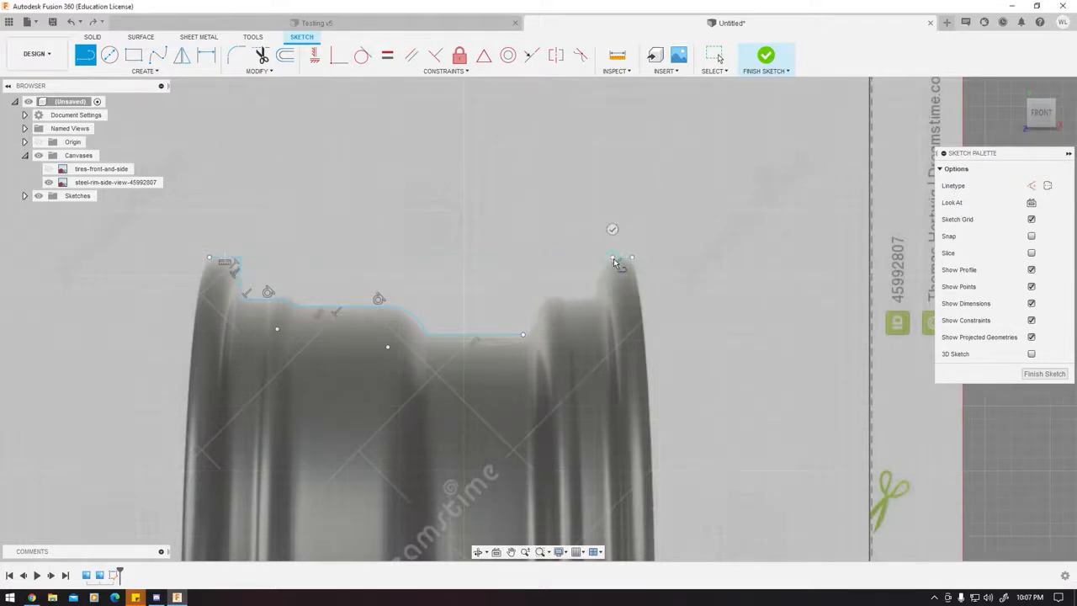
{"action": "left_click", "coordinate": [613, 258]}
{"action": "left_click_drag", "start_coordinate": [587, 295], "coordinate": [582, 296]}
{"action": "key", "text": "Escape"}
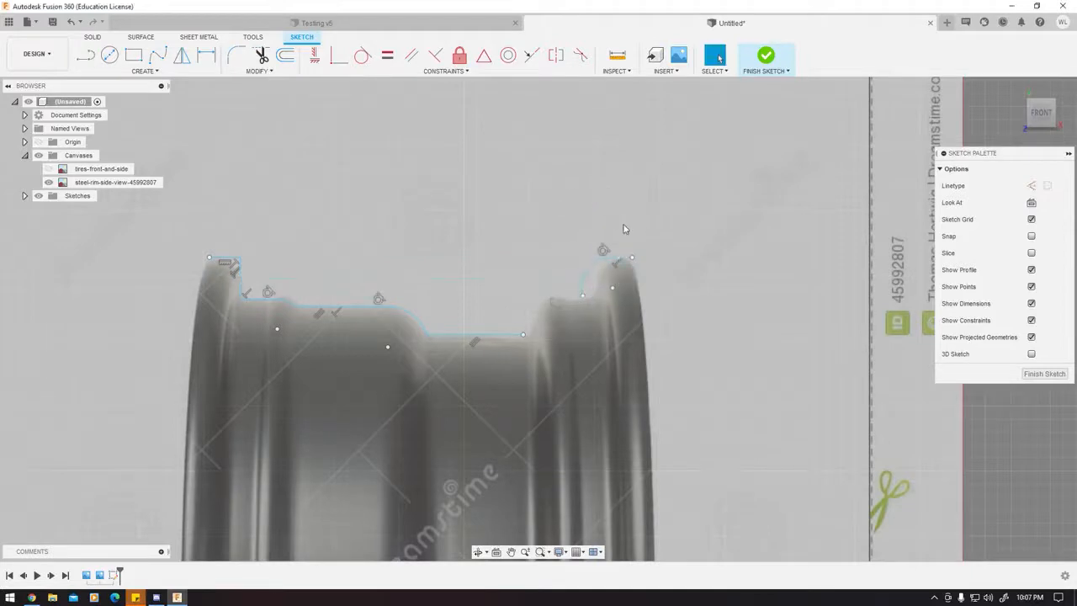
Sketch the right flange's stepped lines level with the left flange's top, and join them to the drop centre line with a tangent arc.
{"action": "key", "text": "l"}
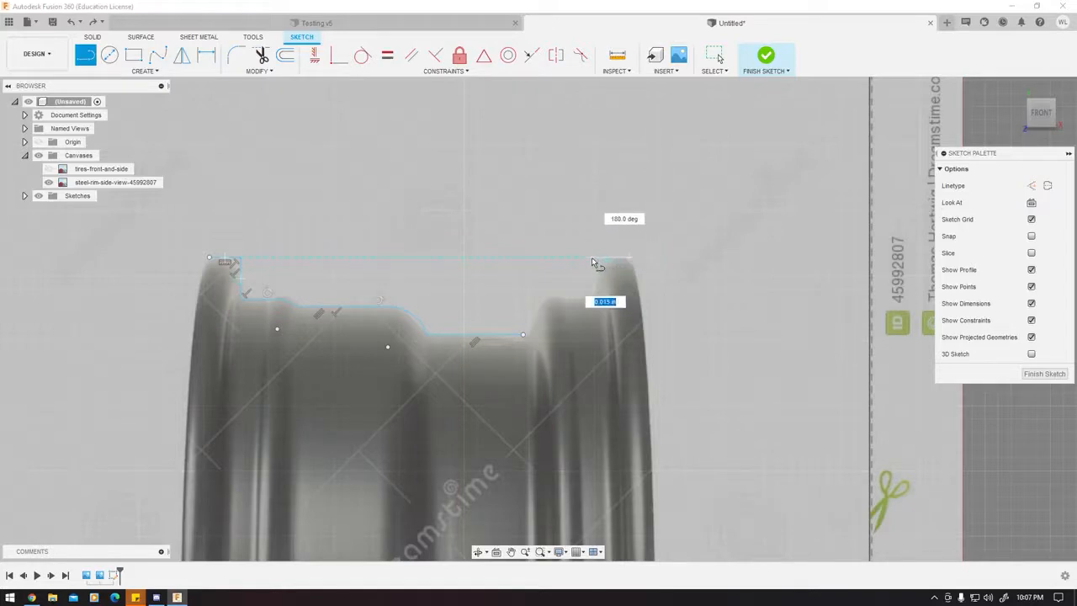
{"action": "left_click", "coordinate": [591, 258]}
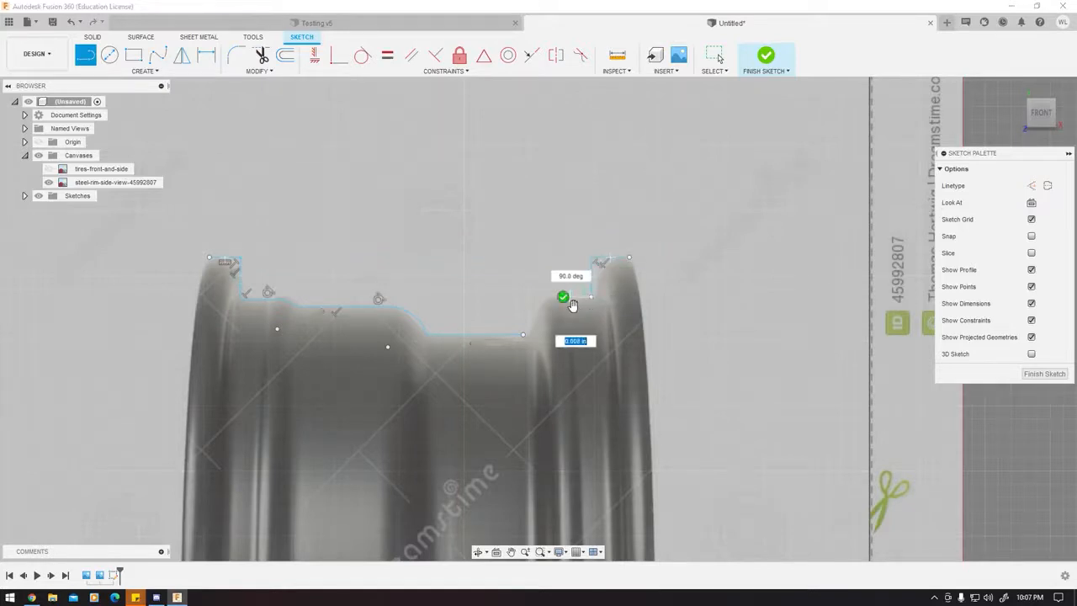
{"action": "scroll", "coordinate": [572, 305], "scroll_direction": "up", "scroll_amount": 5}
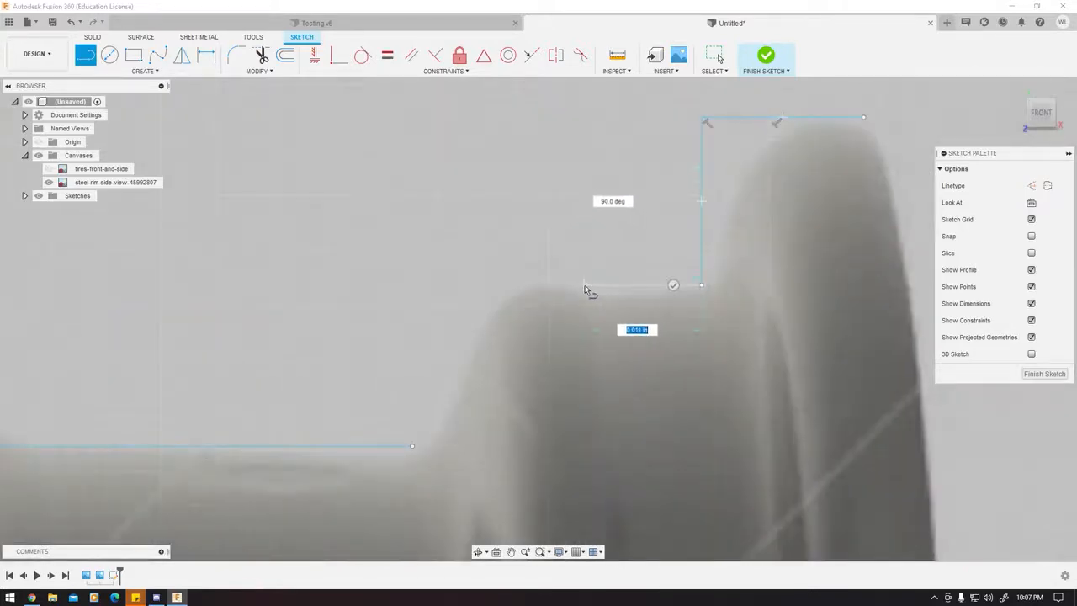
{"action": "left_click", "coordinate": [585, 286]}
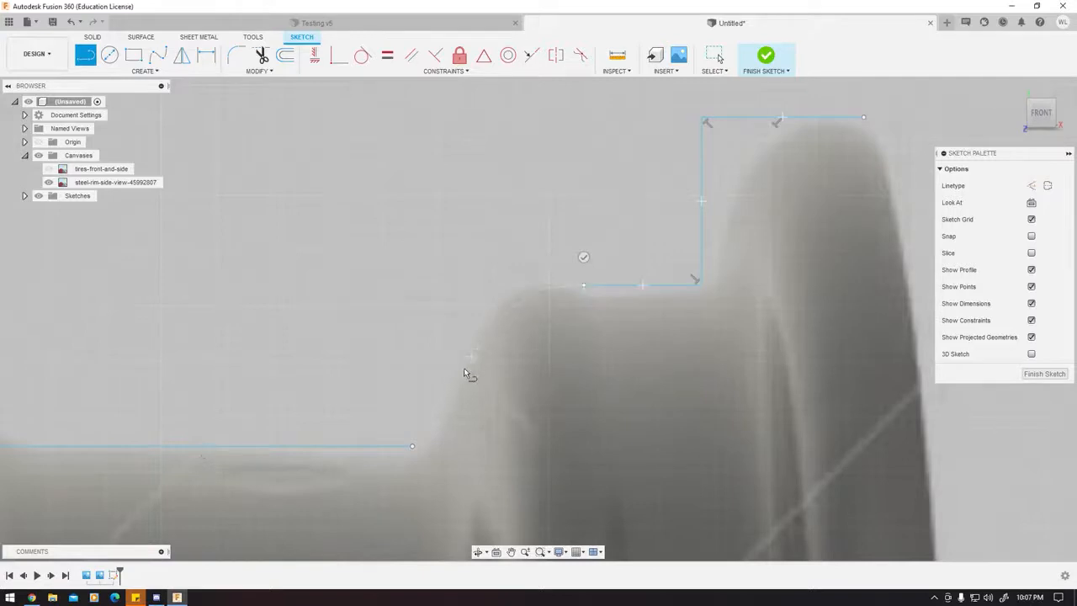
{"action": "left_click_drag", "start_coordinate": [412, 443], "coordinate": [413, 447]}
{"action": "scroll", "coordinate": [601, 333], "scroll_direction": "down", "scroll_amount": 4}
{"action": "scroll", "coordinate": [558, 292], "scroll_direction": "down", "scroll_amount": 4}
{"action": "key", "text": "Escape"}
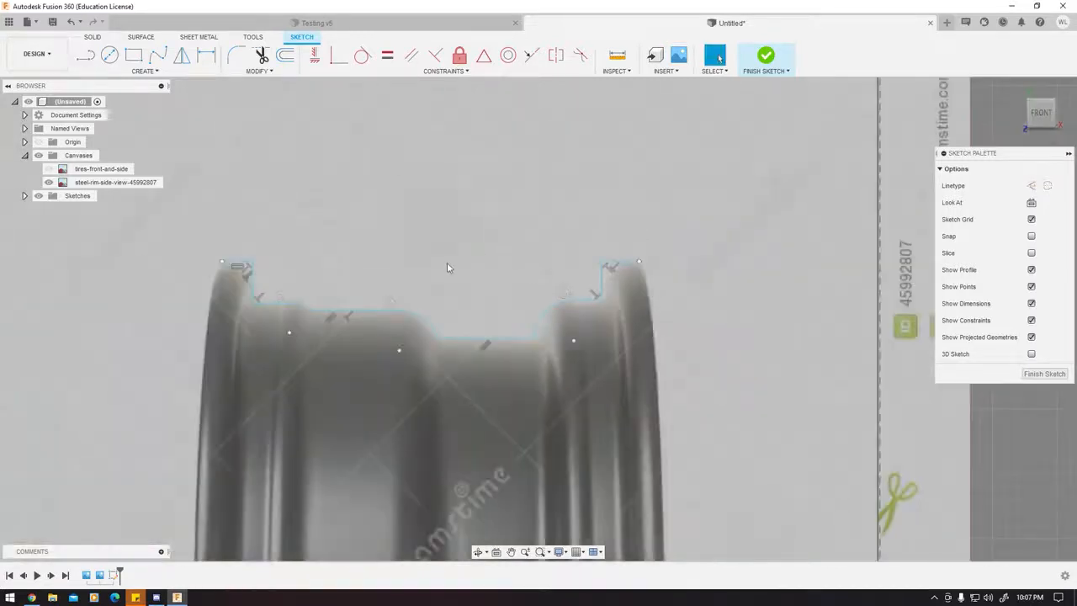
Fillet the upper inner corner of the left flange with a radius of about 0.009 in, following the canvas outline.
{"action": "middle_click_drag", "start_coordinate": [449, 265], "coordinate": [642, 270]}
{"action": "scroll", "coordinate": [578, 270], "scroll_direction": "up", "scroll_amount": 2}
{"action": "middle_click_drag", "start_coordinate": [497, 229], "coordinate": [435, 242]}
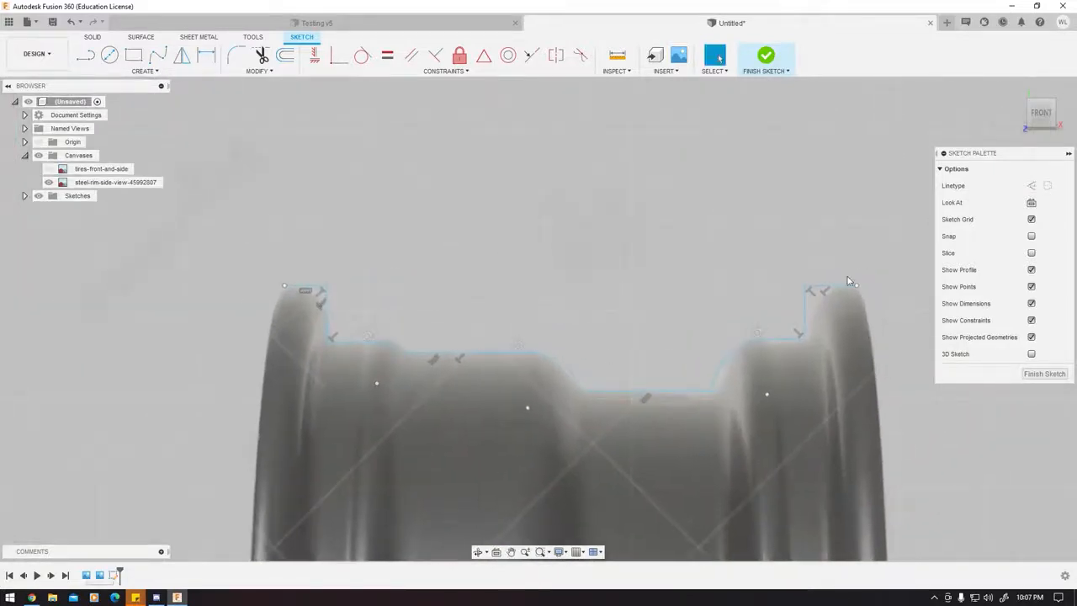
{"action": "middle_click_drag", "start_coordinate": [645, 250], "coordinate": [578, 241]}
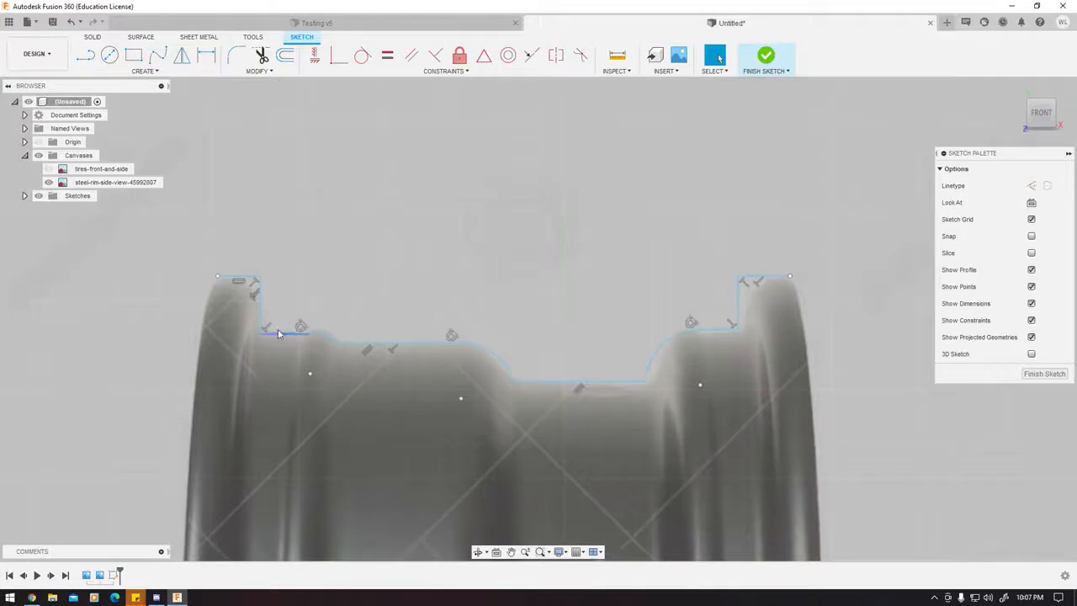
{"action": "left_click", "coordinate": [238, 59]}
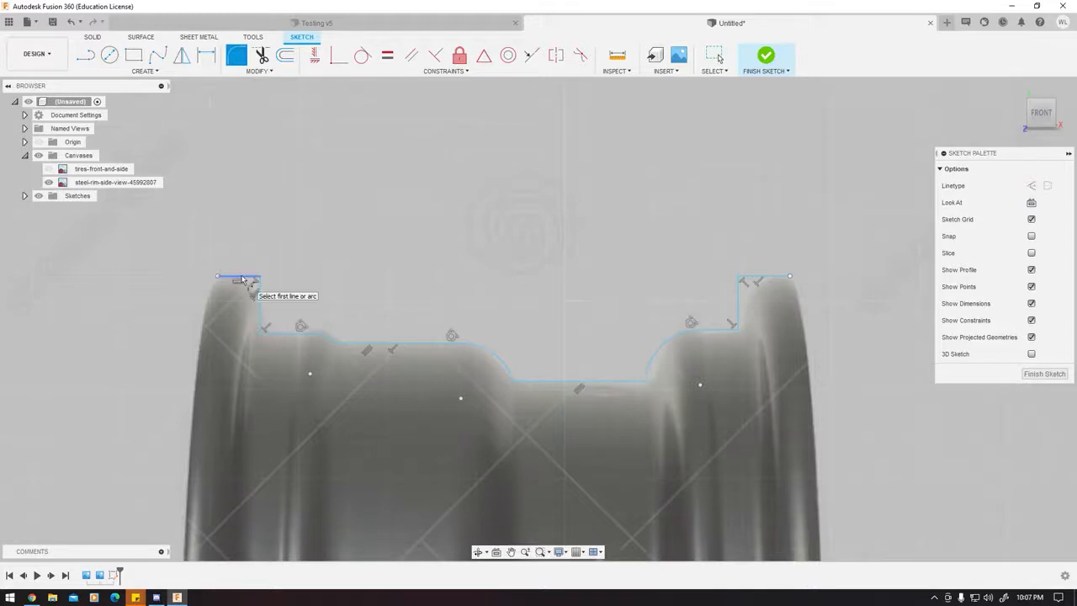
{"action": "left_click", "coordinate": [244, 276]}
{"action": "left_click", "coordinate": [261, 295]}
{"action": "scroll", "coordinate": [260, 286], "scroll_direction": "up", "scroll_amount": 5}
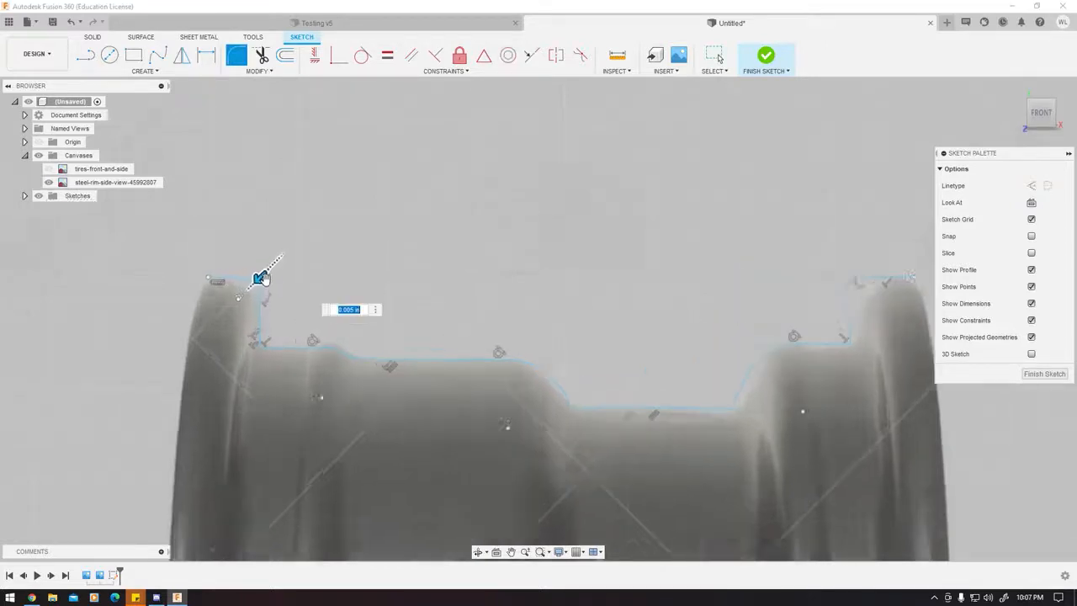
{"action": "left_click_drag", "start_coordinate": [258, 300], "coordinate": [253, 305]}
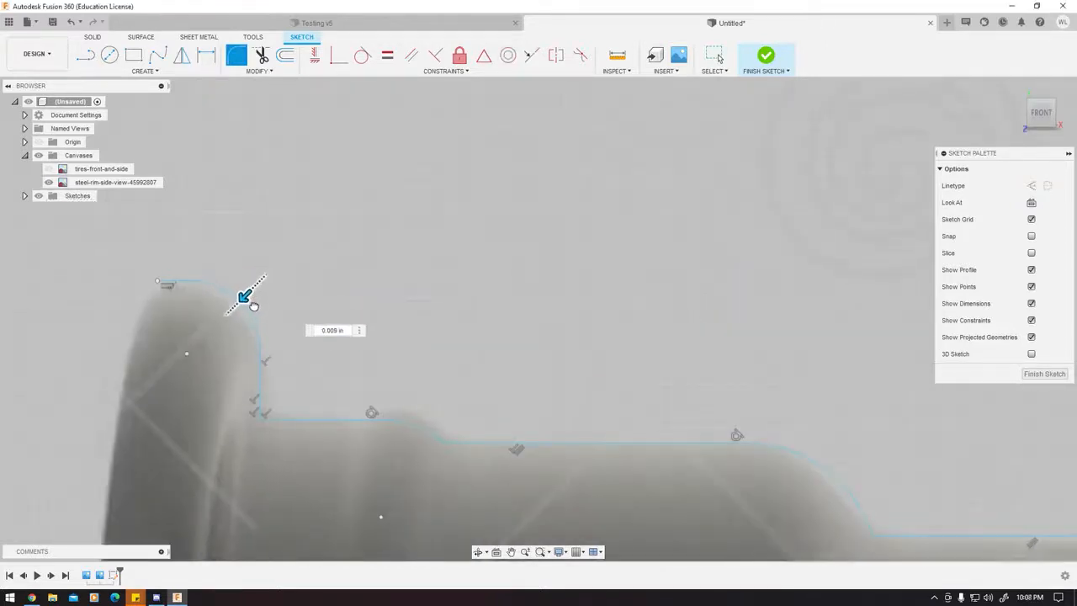
{"action": "scroll", "coordinate": [261, 294], "scroll_direction": "down", "scroll_amount": 4}
{"action": "key", "text": "Escape"}
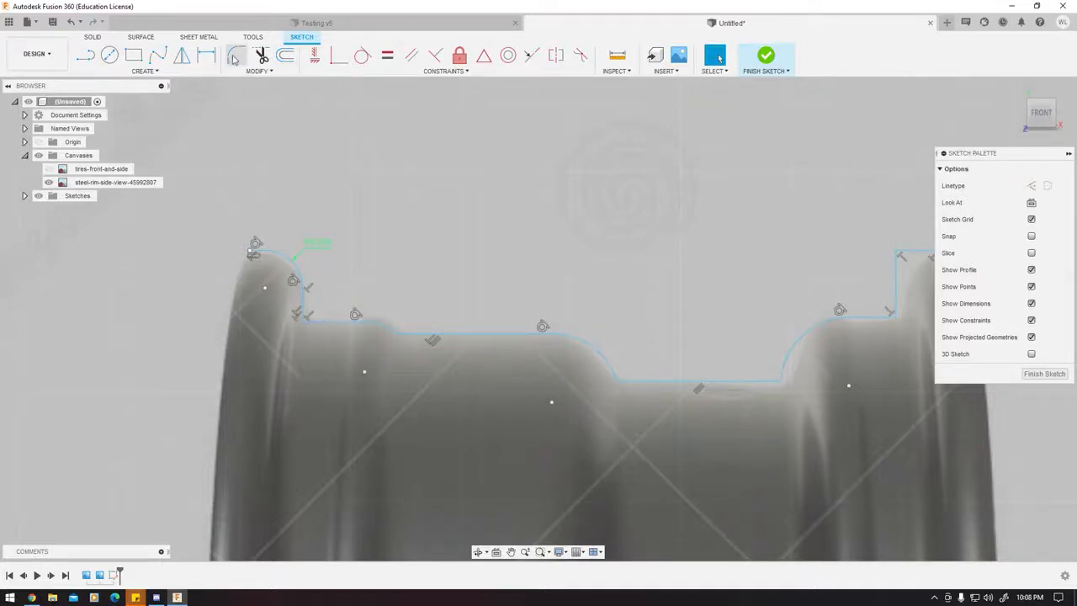
Fillet the lower inner corner of the left flange with a radius of about 0.007 in.
{"action": "right_click", "coordinate": [468, 248]}
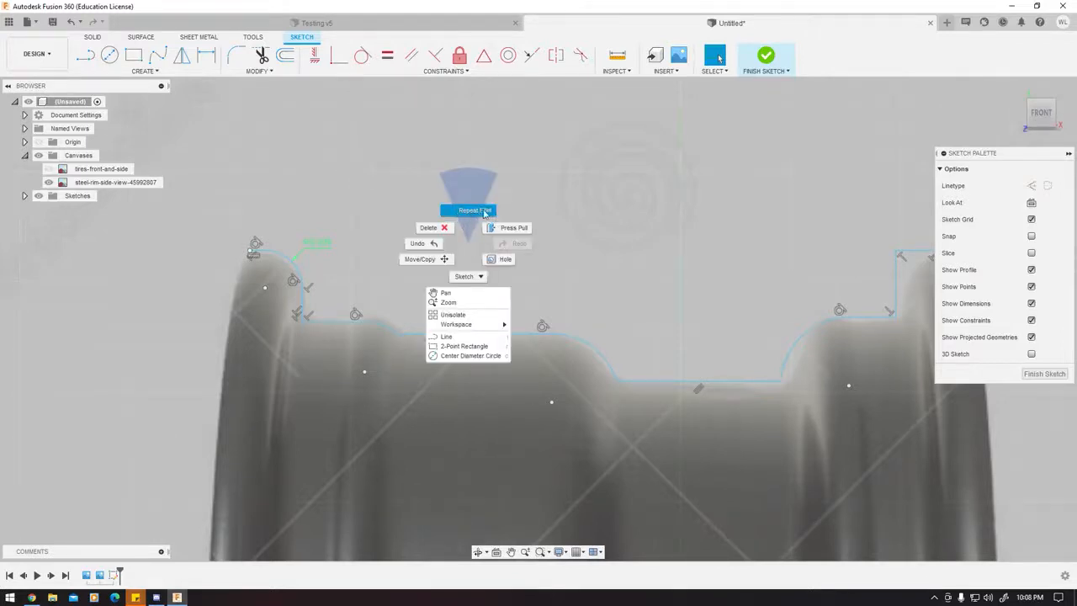
{"action": "left_click", "coordinate": [473, 212]}
{"action": "scroll", "coordinate": [332, 305], "scroll_direction": "up", "scroll_amount": 2}
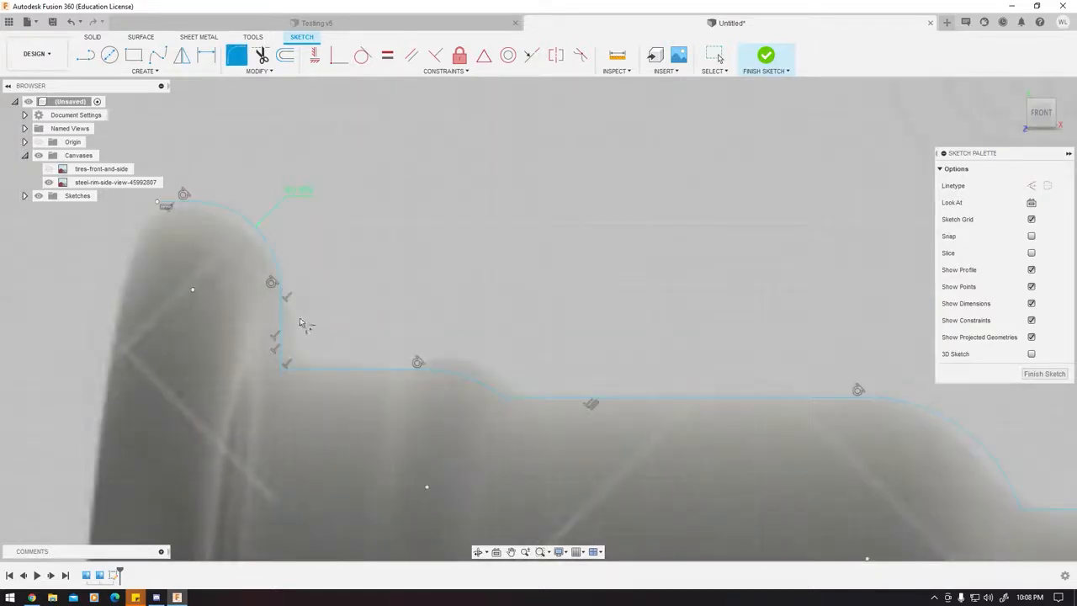
{"action": "left_click", "coordinate": [282, 373]}
{"action": "left_click_drag", "start_coordinate": [287, 375], "coordinate": [310, 365]}
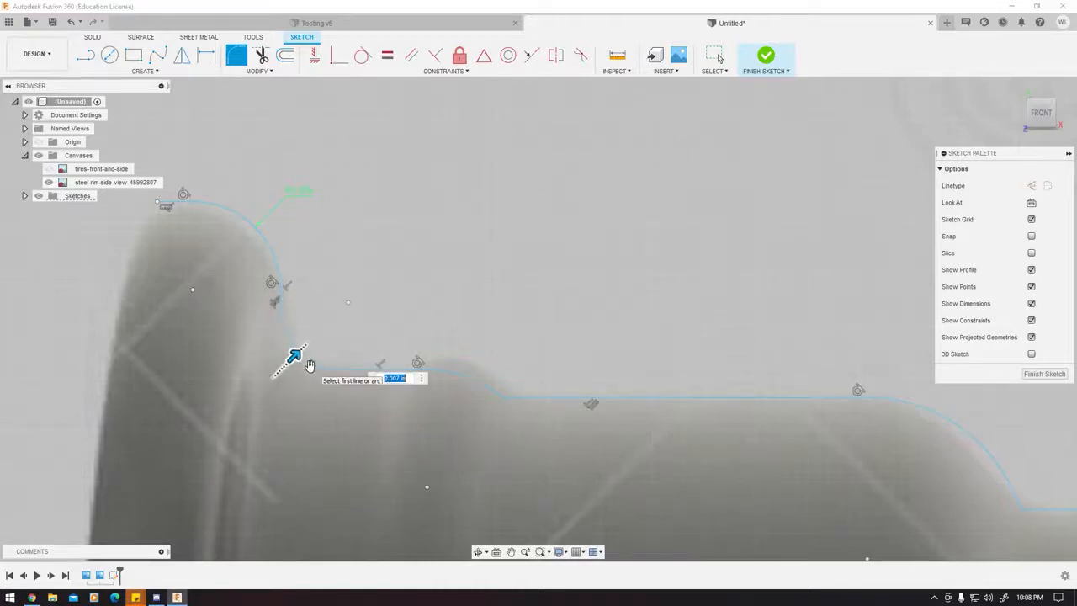
{"action": "key", "text": "Return"}
Fillet the corner where the hump's arc meets the horizontal line of the rim barrel, following the canvas outline.
{"action": "middle_click_drag", "start_coordinate": [584, 328], "coordinate": [445, 302]}
{"action": "middle_click_drag", "start_coordinate": [547, 316], "coordinate": [433, 302]}
{"action": "right_click", "coordinate": [352, 296]}
{"action": "left_click", "coordinate": [354, 253]}
{"action": "left_click", "coordinate": [245, 359]}
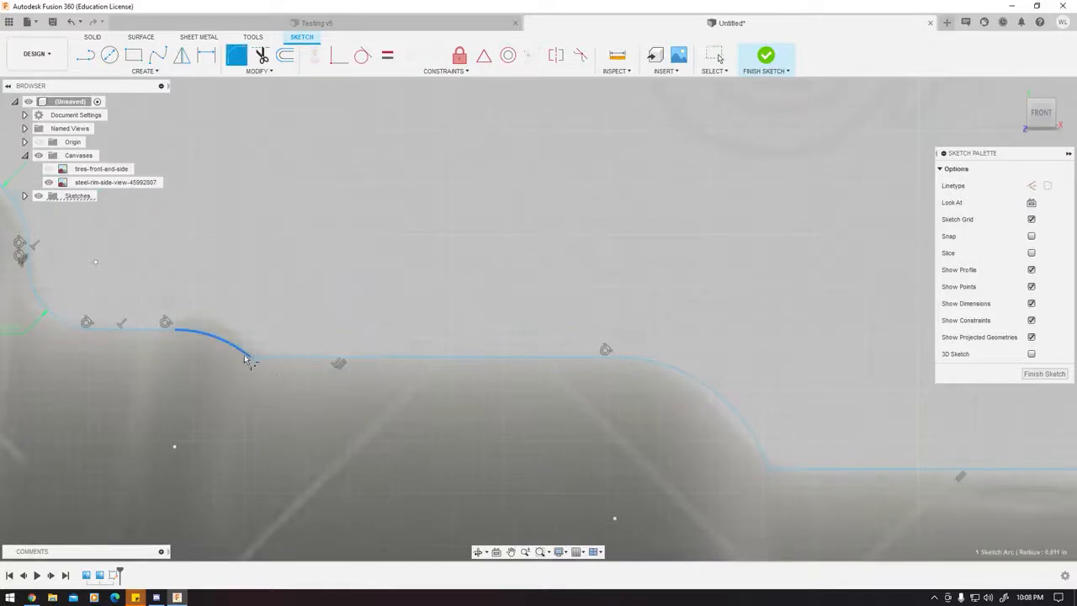
{"action": "left_click", "coordinate": [269, 361]}
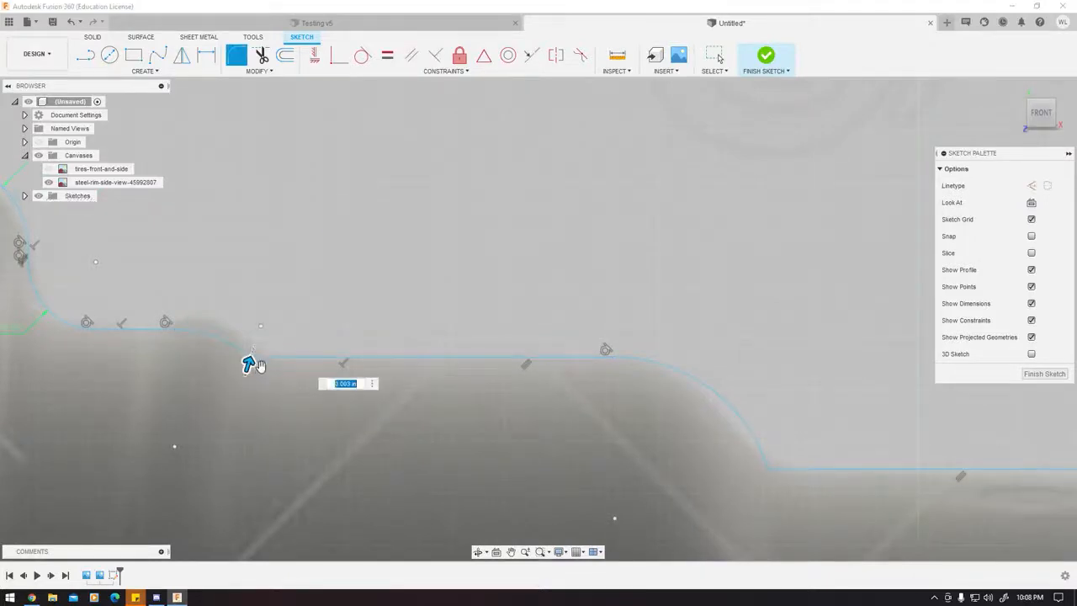
{"action": "key", "text": "Return"}
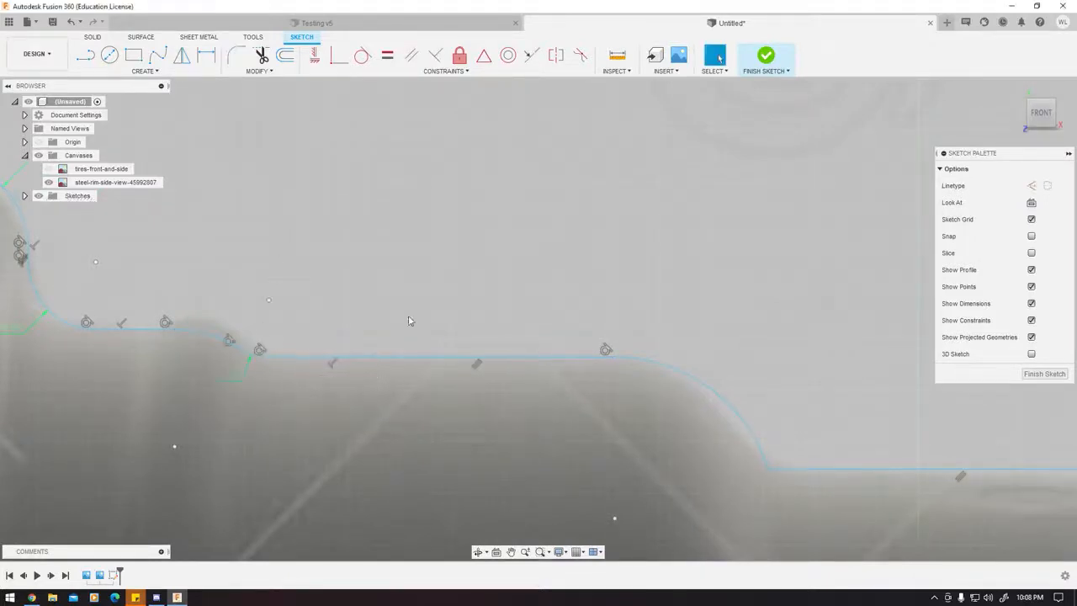
Fillet the left corner of the drop centre floor to blend it into the descending arc, following the canvas outline.
{"action": "middle_click_drag", "start_coordinate": [626, 315], "coordinate": [234, 225]}
{"action": "right_click", "coordinate": [438, 321]}
{"action": "left_click", "coordinate": [438, 283]}
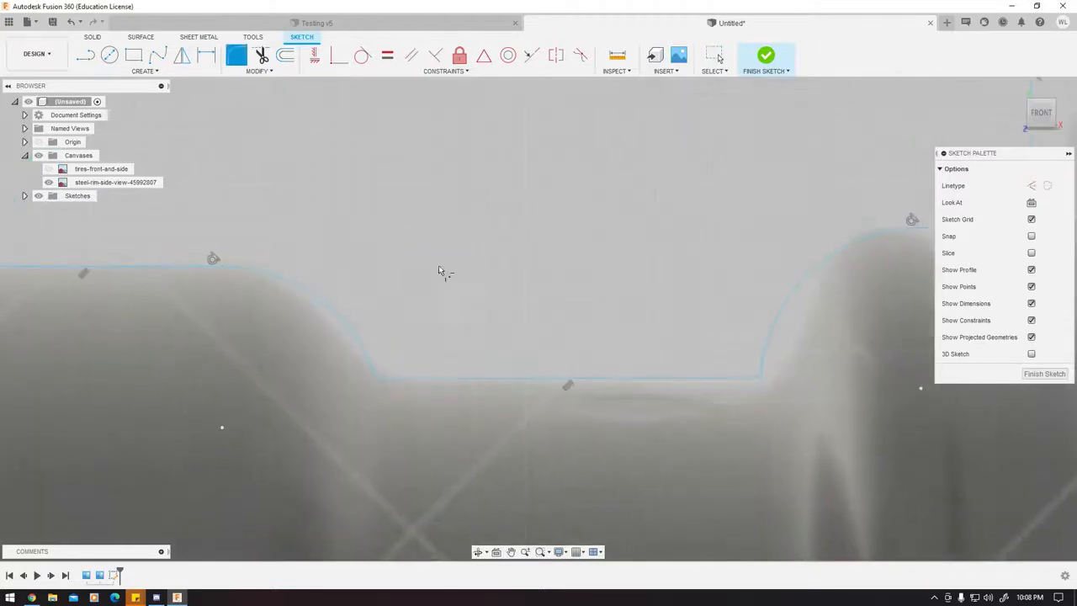
{"action": "left_click", "coordinate": [372, 371]}
{"action": "left_click", "coordinate": [383, 377]}
{"action": "left_click_drag", "start_coordinate": [380, 386], "coordinate": [383, 388]}
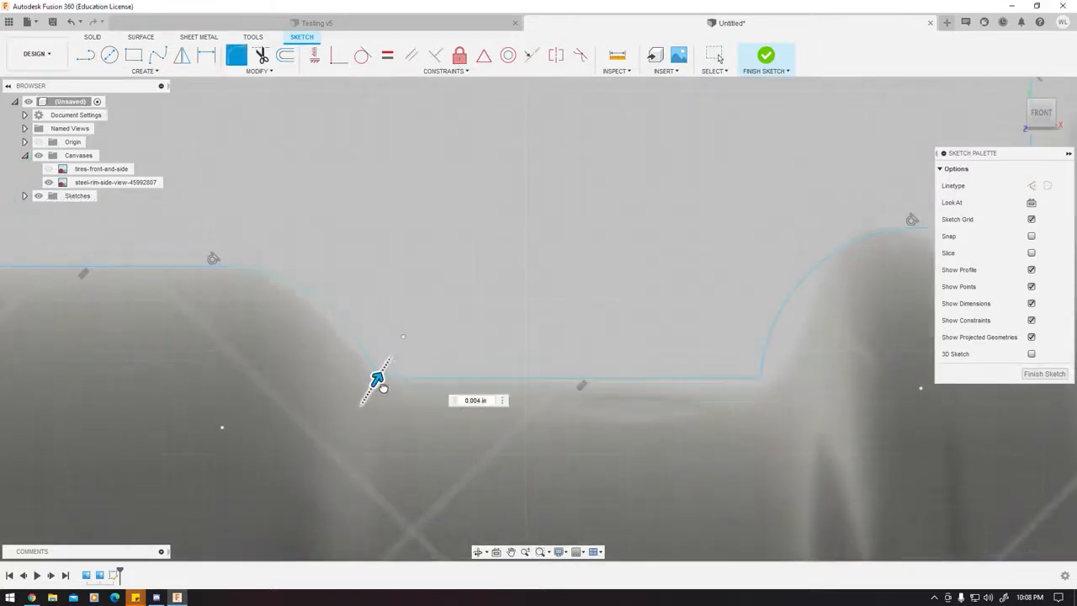
{"action": "key", "text": "Return"}
Fillet the right corner of the drop centre floor to blend it into the arc rising toward the right flange.
{"action": "middle_click_drag", "start_coordinate": [668, 321], "coordinate": [461, 315]}
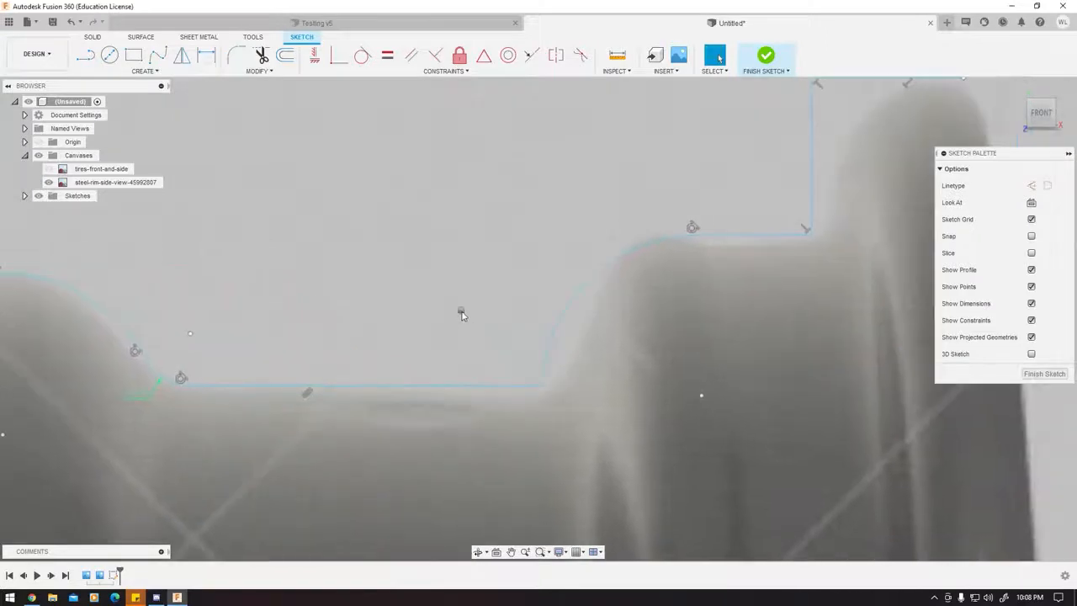
{"action": "right_click_drag", "start_coordinate": [461, 310], "coordinate": [459, 271]}
{"action": "right_click", "coordinate": [458, 308]}
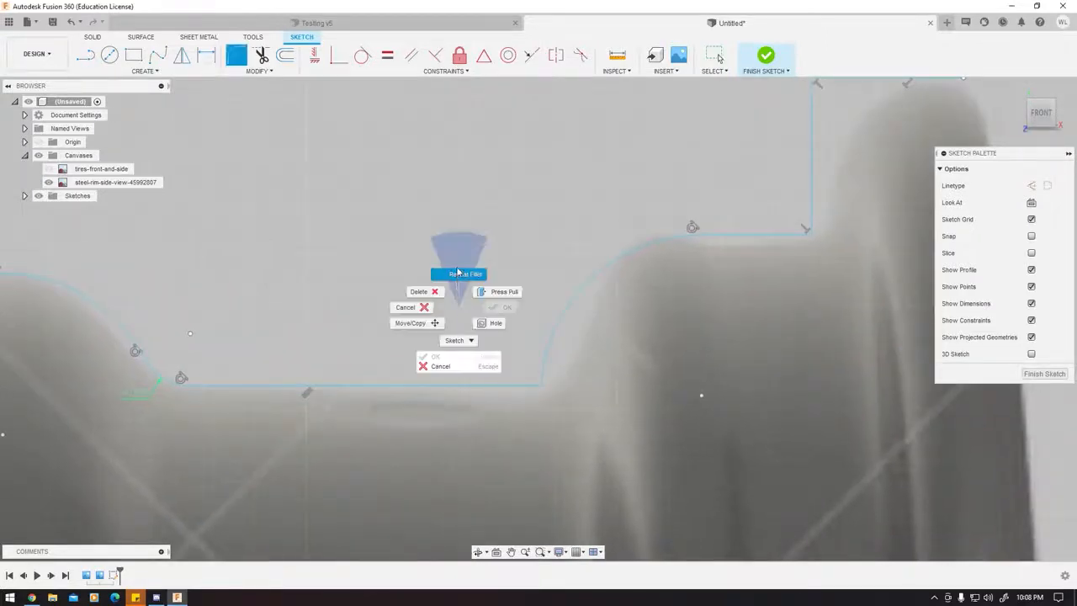
{"action": "left_click", "coordinate": [458, 273]}
{"action": "left_click", "coordinate": [542, 387]}
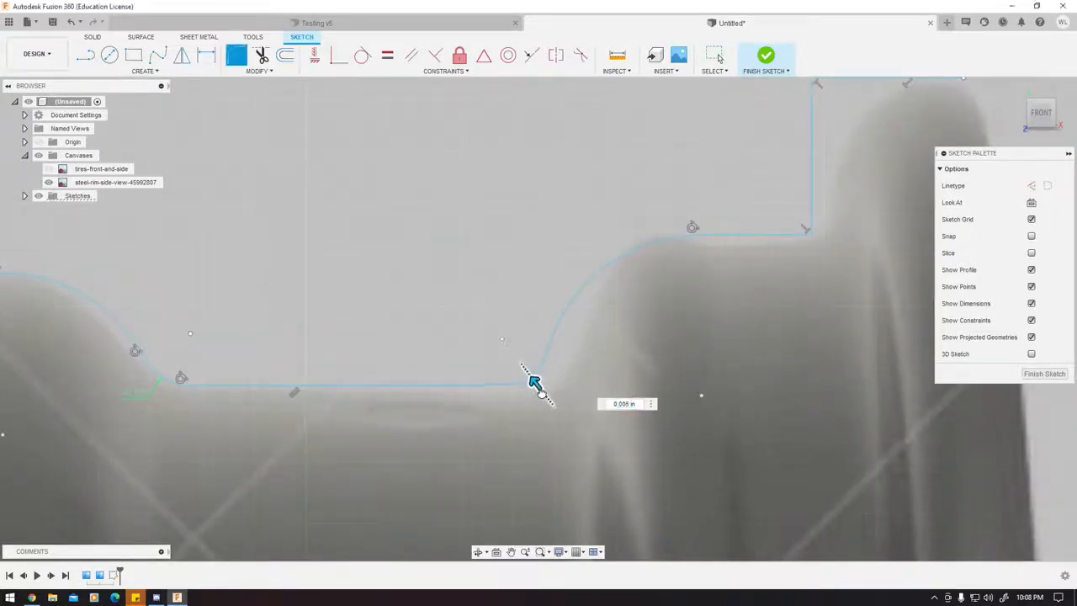
{"action": "key", "text": "Return"}
Fillet the lower inner corner of the right flange, between the bead seat line and the vertical line.
{"action": "middle_click_drag", "start_coordinate": [759, 205], "coordinate": [490, 317]}
{"action": "right_click", "coordinate": [490, 317]}
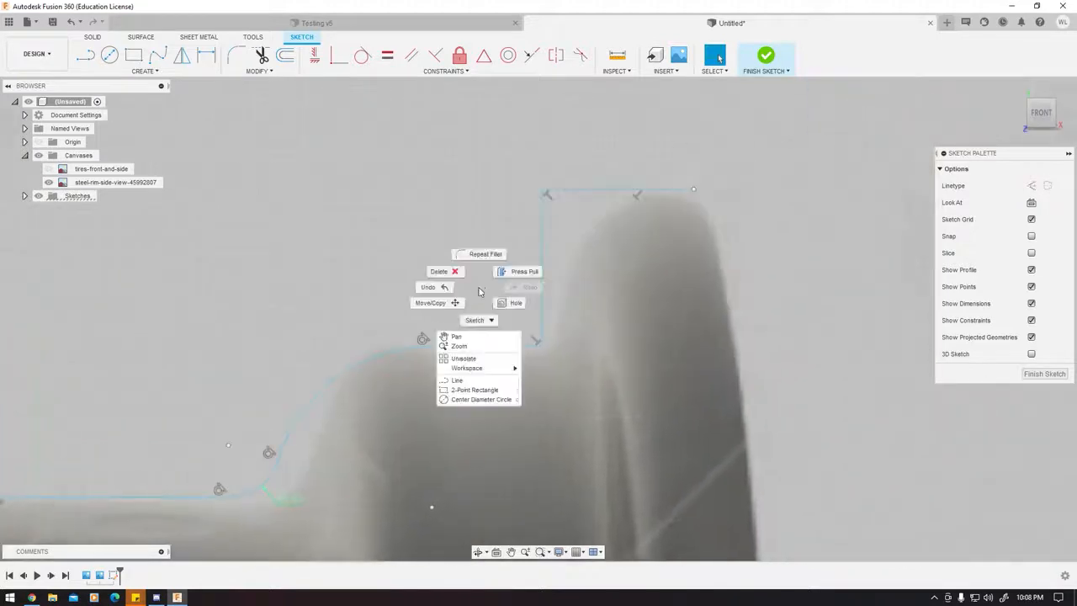
{"action": "left_click", "coordinate": [490, 260]}
{"action": "left_click", "coordinate": [548, 354]}
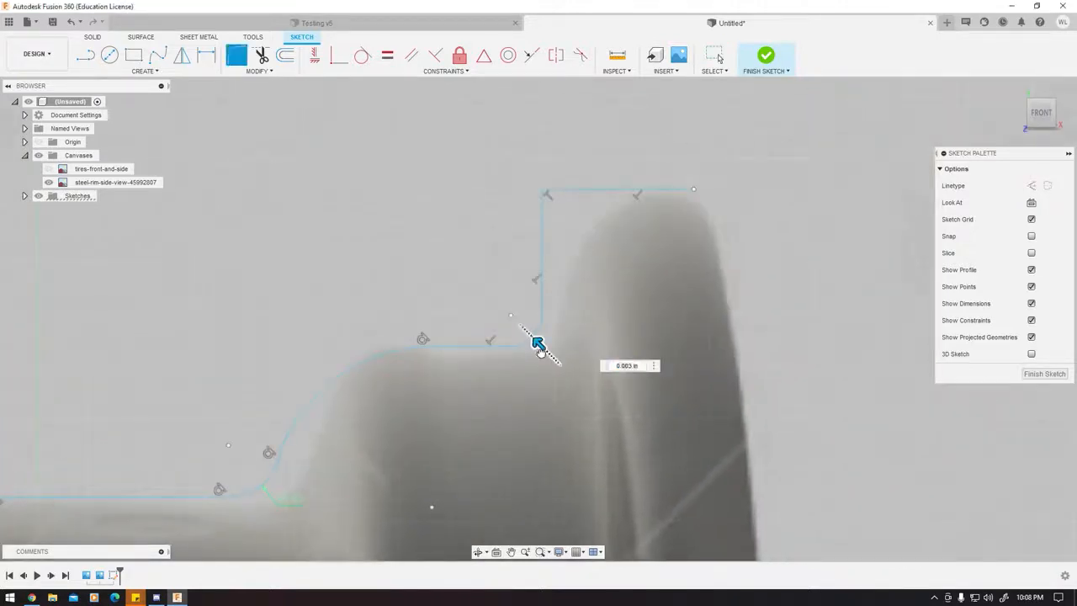
{"action": "key", "text": "Return"}
Fillet the upper inner corner of the right flange with a large radius following the canvas outline.
{"action": "middle_click_drag", "start_coordinate": [595, 281], "coordinate": [558, 342]}
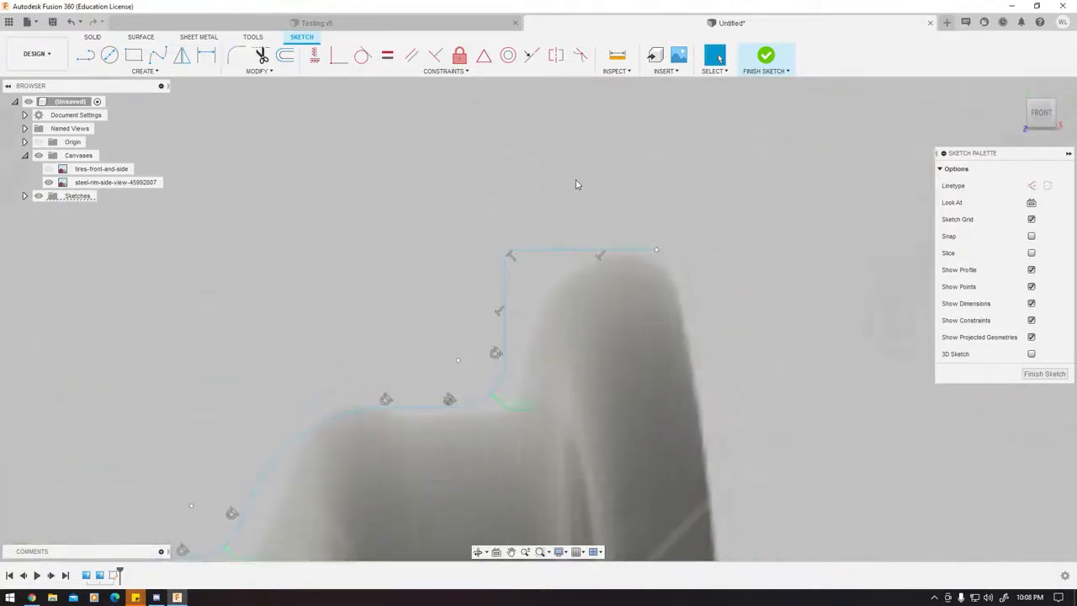
{"action": "right_click", "coordinate": [576, 179]}
{"action": "left_click", "coordinate": [576, 124]}
{"action": "left_click", "coordinate": [509, 254]}
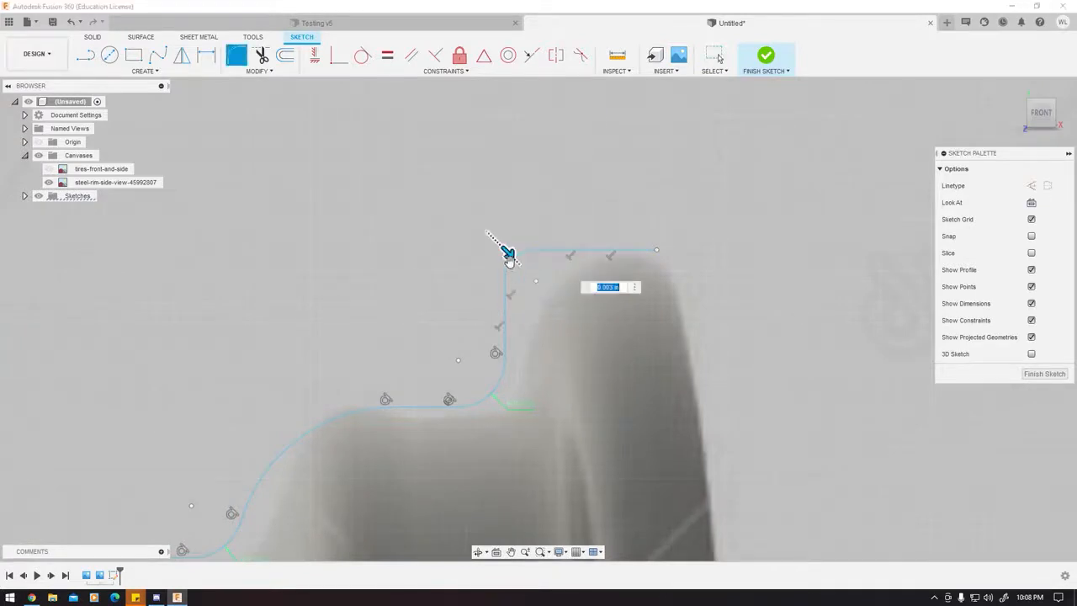
{"action": "left_click_drag", "start_coordinate": [508, 249], "coordinate": [532, 276]}
{"action": "key", "text": "Return"}
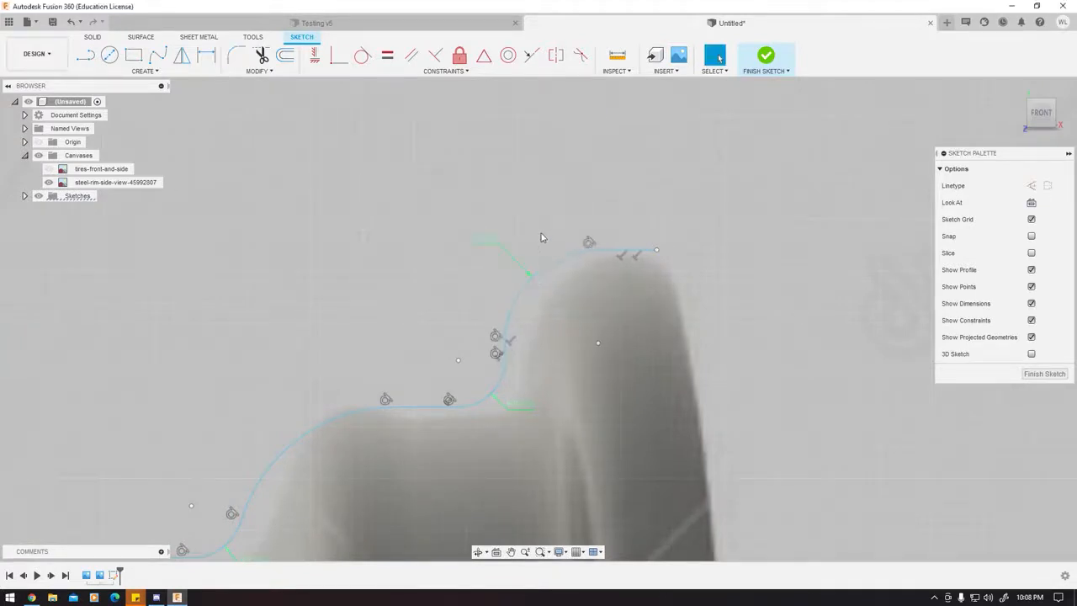
Offset the whole chained rim profile 0.002 in inward to give the rim its wall thickness.
{"action": "scroll", "coordinate": [546, 244], "scroll_direction": "down", "scroll_amount": 5}
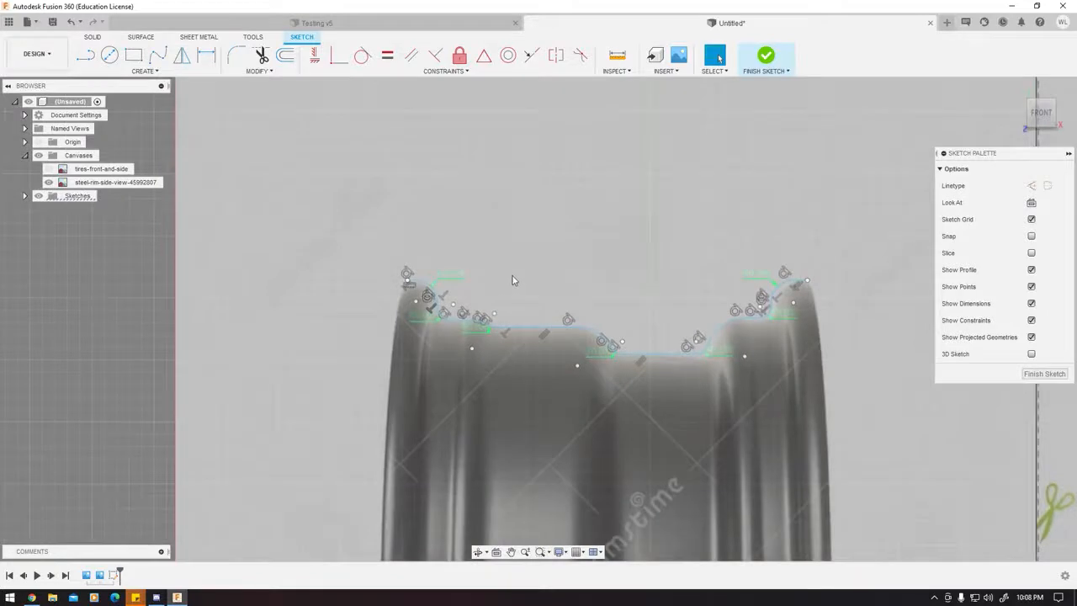
{"action": "scroll", "coordinate": [523, 241], "scroll_direction": "down", "scroll_amount": 3}
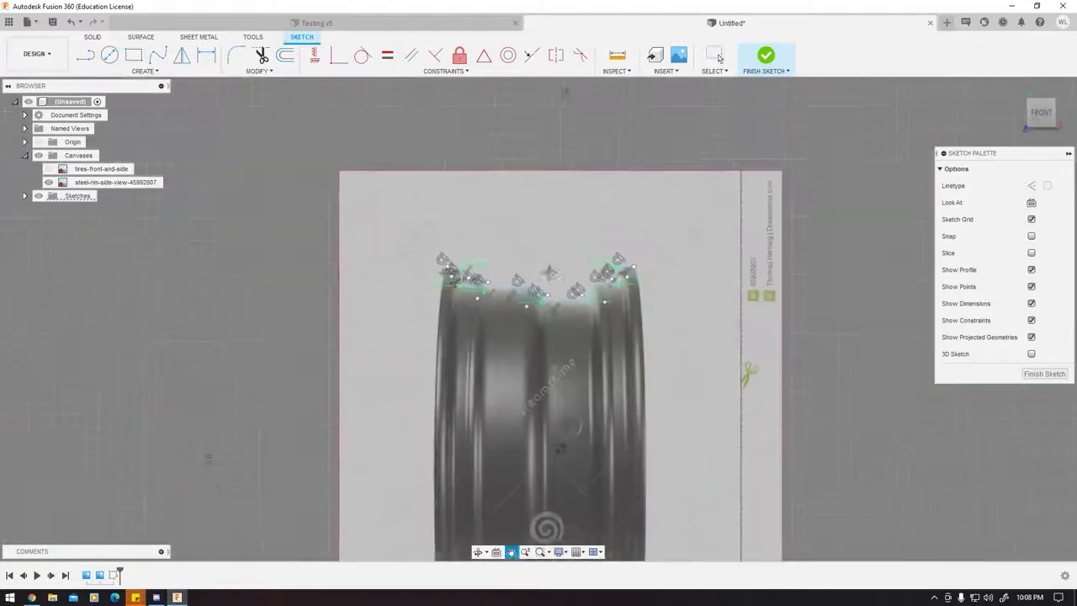
{"action": "scroll", "coordinate": [460, 299], "scroll_direction": "up", "scroll_amount": 5}
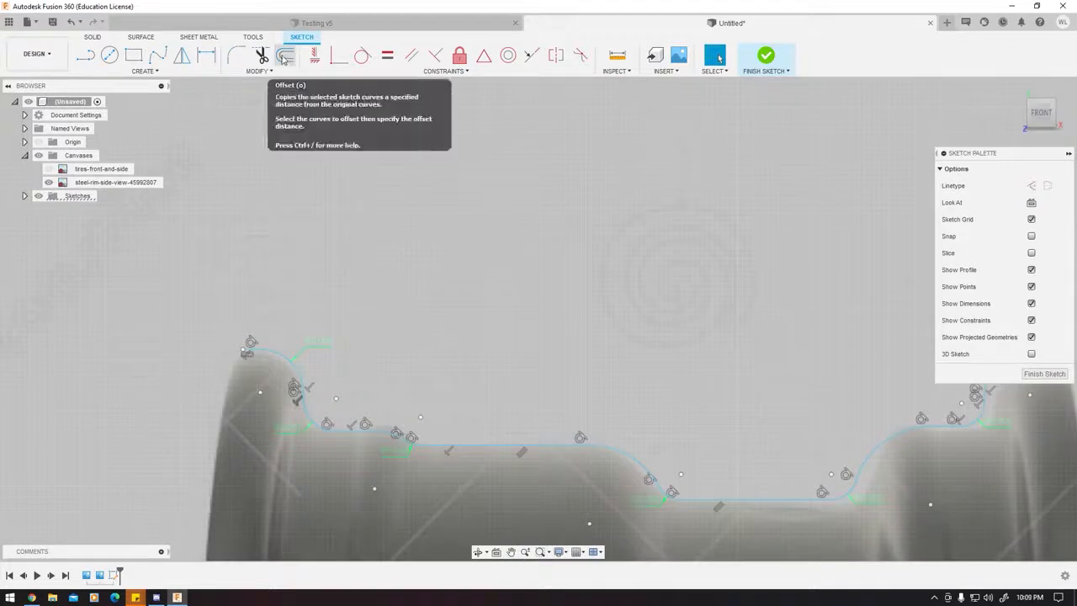
{"action": "left_click", "coordinate": [285, 57]}
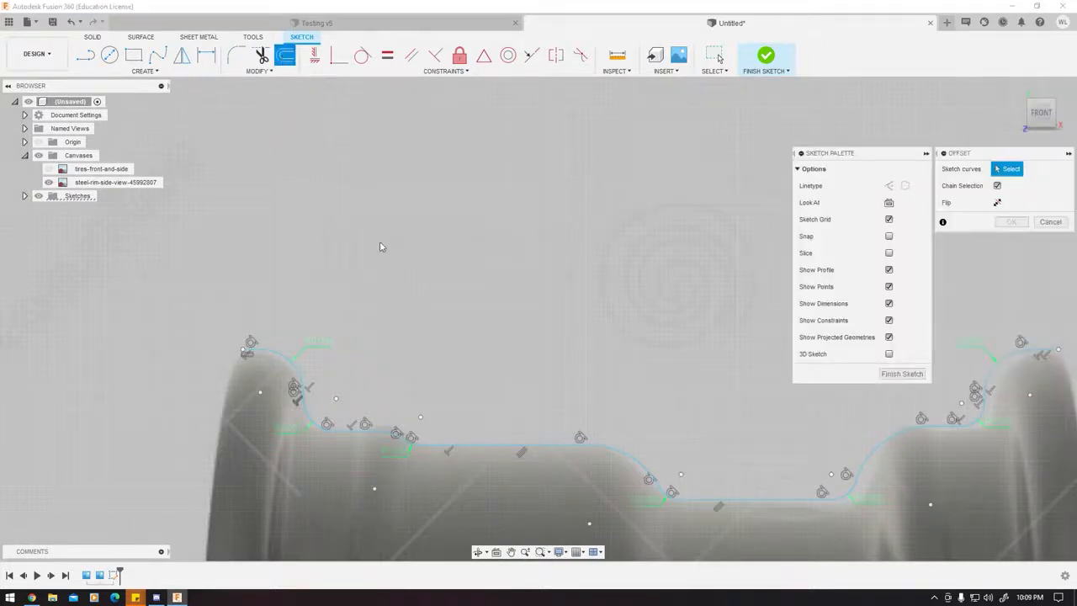
{"action": "middle_click_drag", "start_coordinate": [458, 339], "coordinate": [296, 252]}
{"action": "left_click", "coordinate": [361, 347]}
{"action": "scroll", "coordinate": [362, 340], "scroll_direction": "down", "scroll_amount": 4}
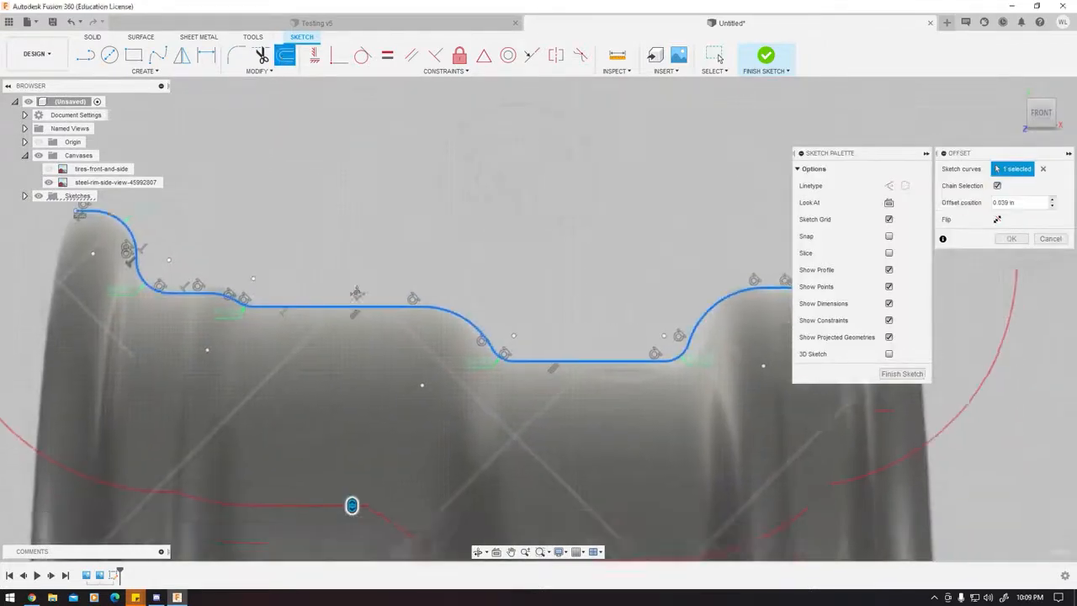
{"action": "left_click_drag", "start_coordinate": [364, 345], "coordinate": [379, 258]}
{"action": "scroll", "coordinate": [394, 243], "scroll_direction": "up", "scroll_amount": 8}
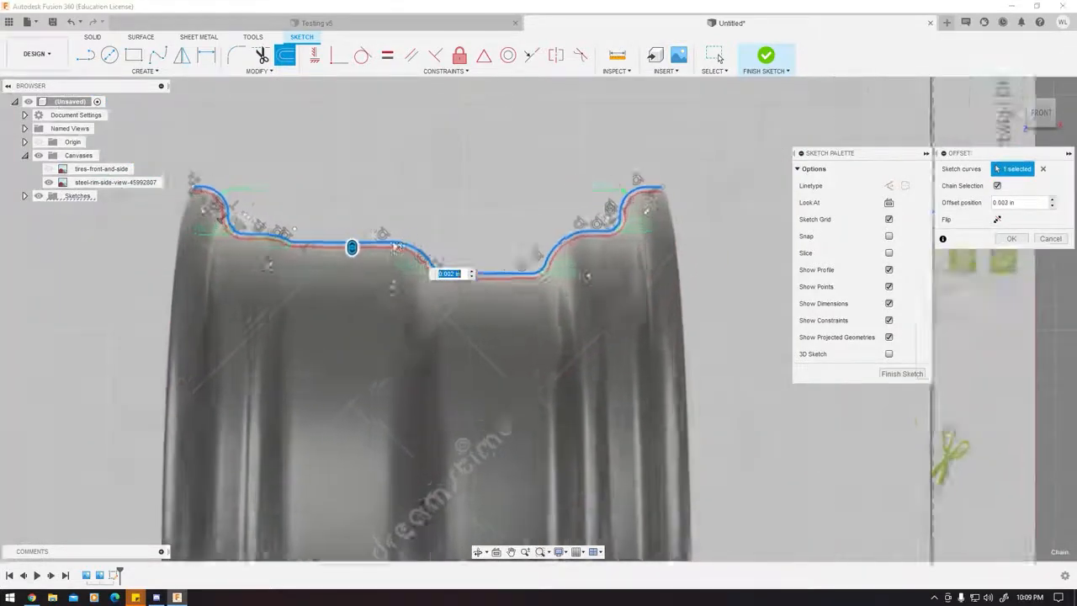
{"action": "scroll", "coordinate": [328, 304], "scroll_direction": "down", "scroll_amount": 8}
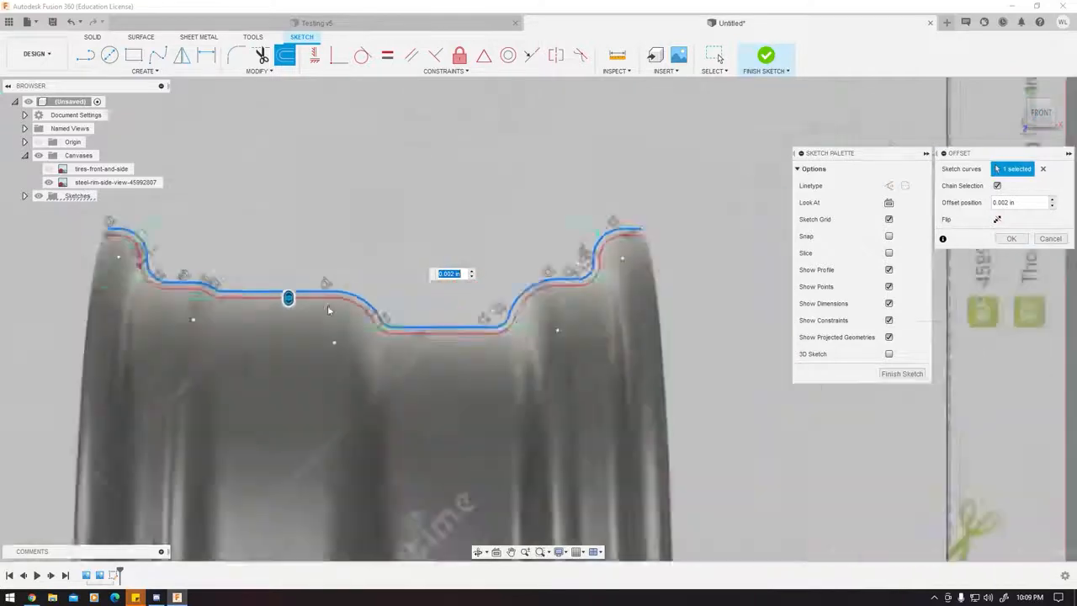
{"action": "scroll", "coordinate": [496, 284], "scroll_direction": "up", "scroll_amount": 5}
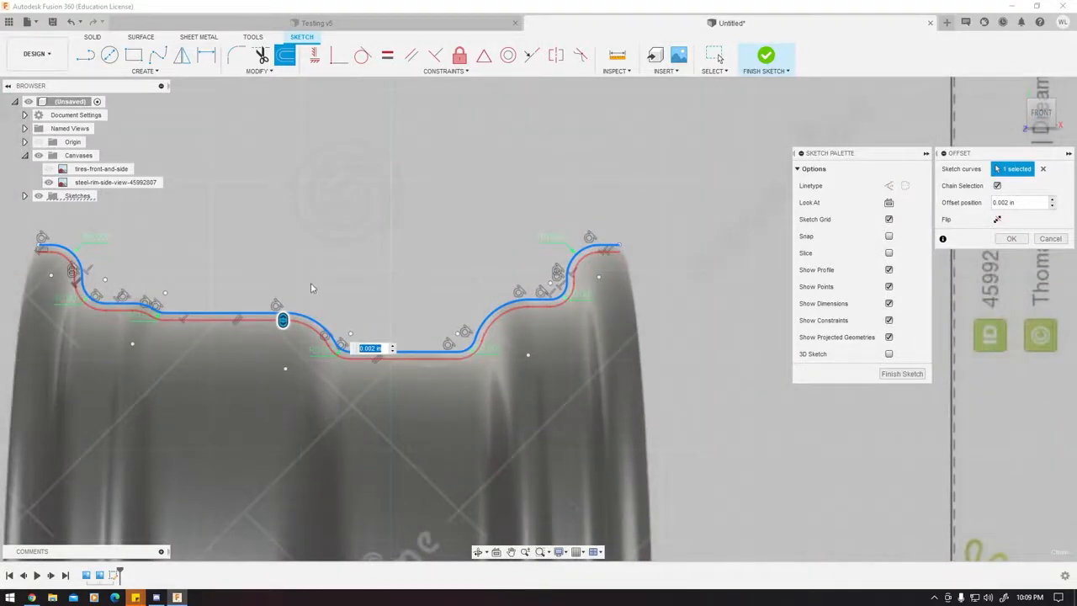
{"action": "key", "text": "Return"}
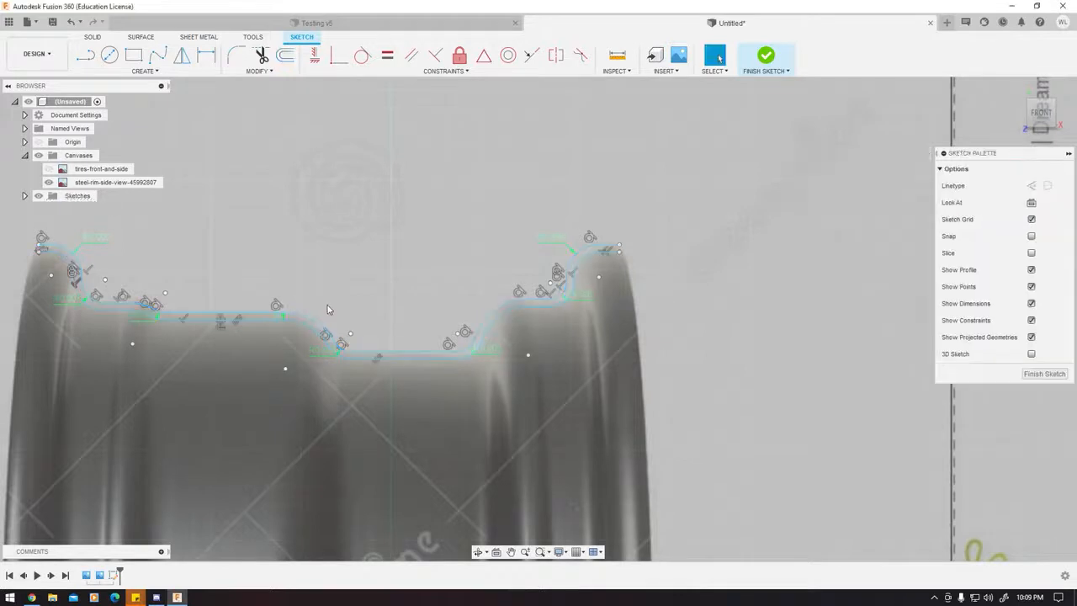
Try to close the left end of the rim profile with a straight vertical line between the two curves' endpoints.
{"action": "scroll", "coordinate": [345, 296], "scroll_direction": "up", "scroll_amount": 5}
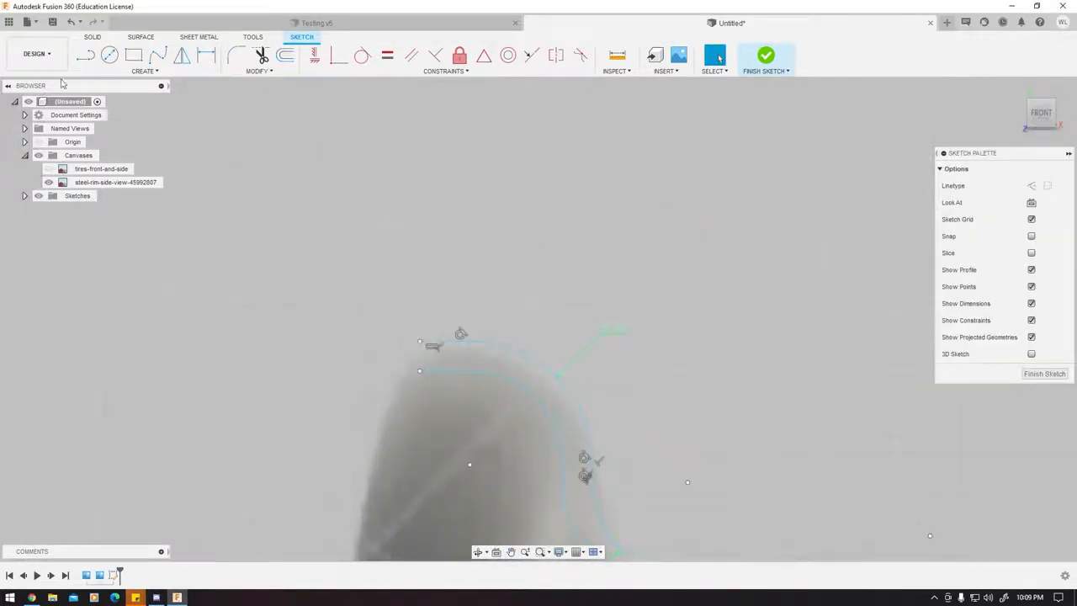
{"action": "scroll", "coordinate": [425, 341], "scroll_direction": "up", "scroll_amount": 4}
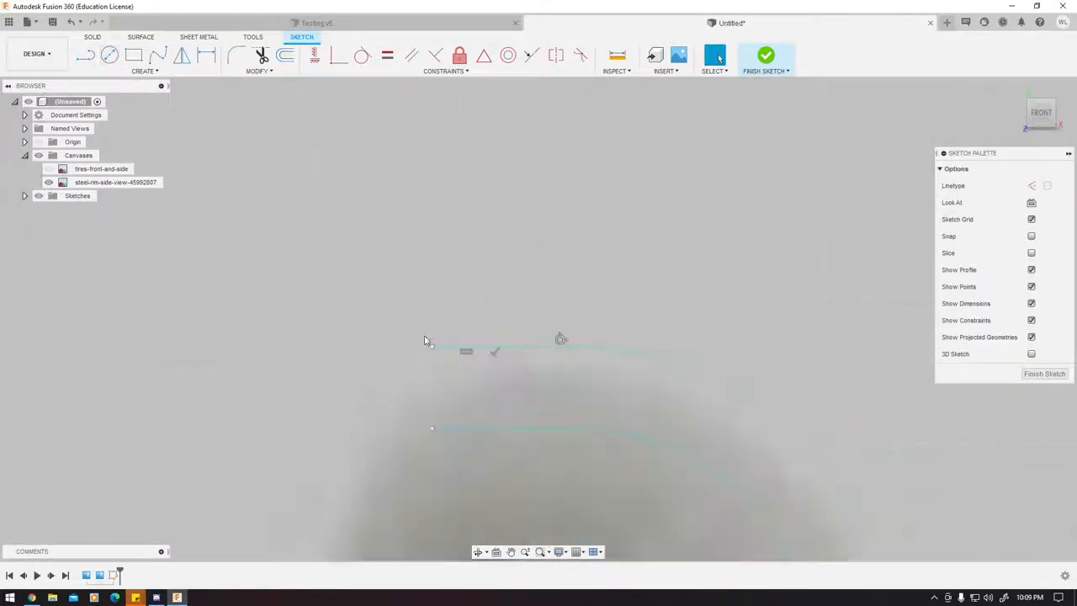
{"action": "key", "text": "l"}
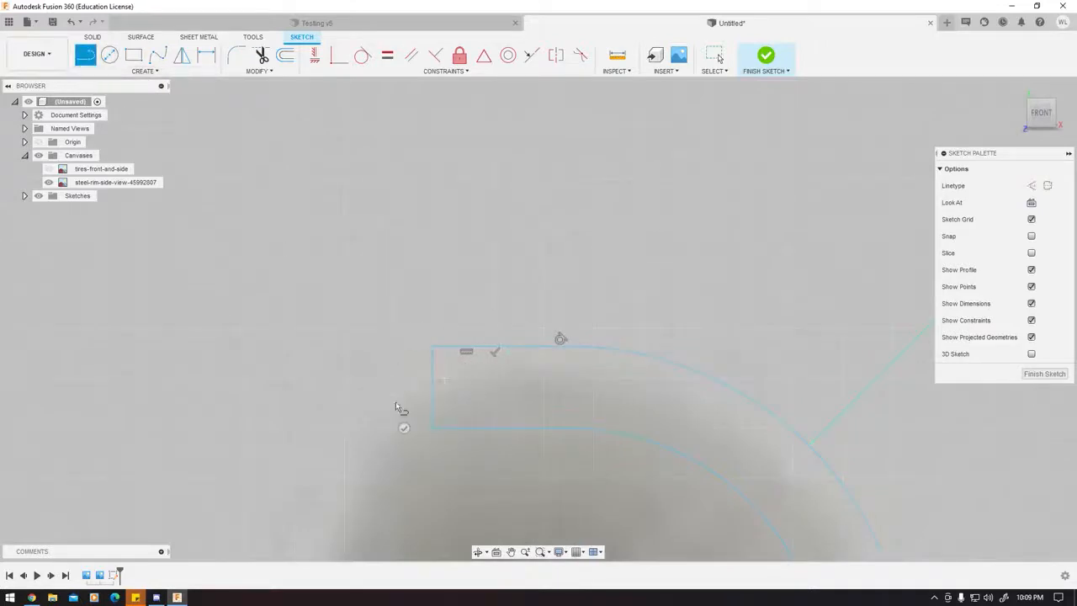
{"action": "key", "text": "Escape"}
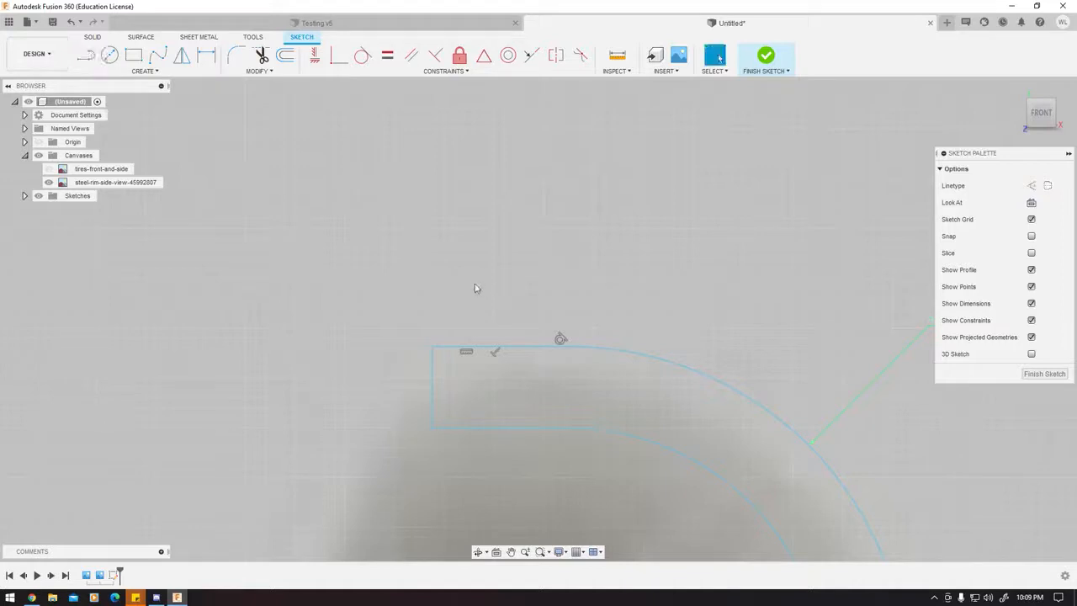
Draw a 2-Point Circle between the endpoints at the profile's left end and trim its inner half to leave a rounded lip.
{"action": "left_click", "coordinate": [146, 73]}
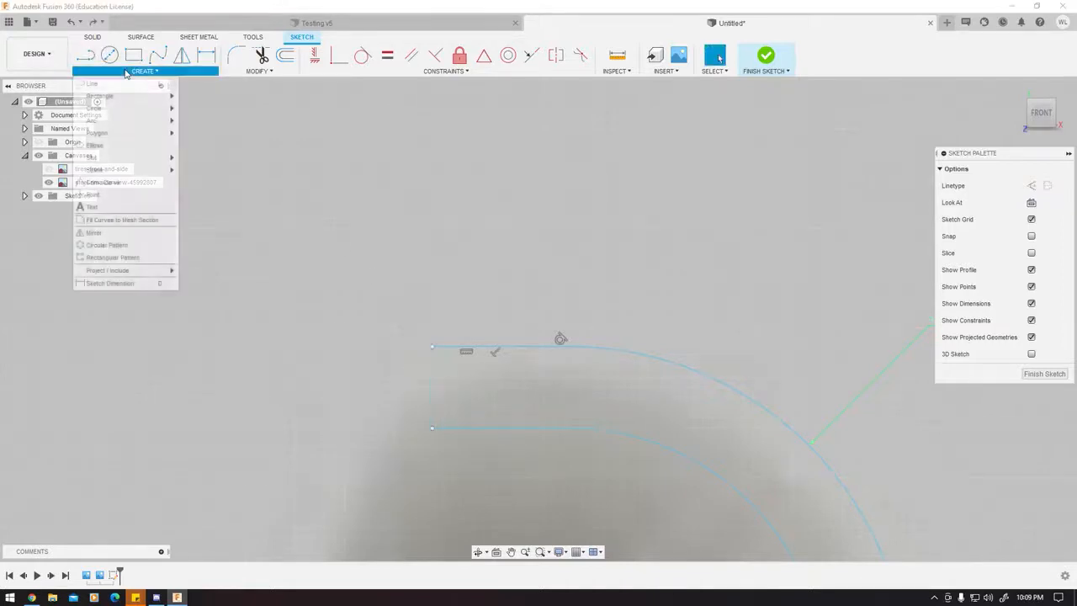
{"action": "mouse_move", "coordinate": [124, 112]}
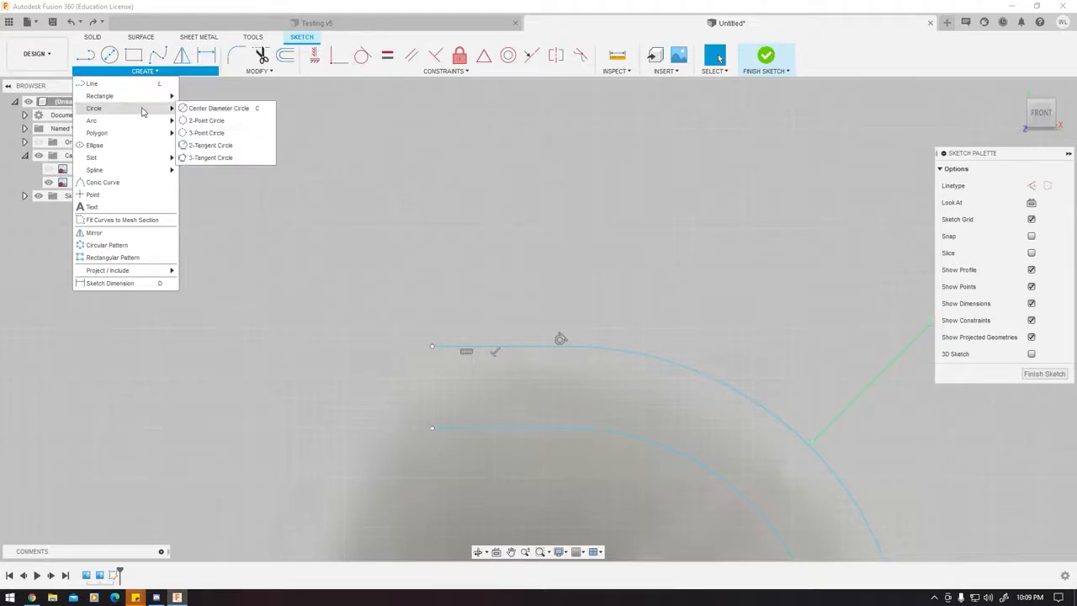
{"action": "left_click", "coordinate": [209, 121]}
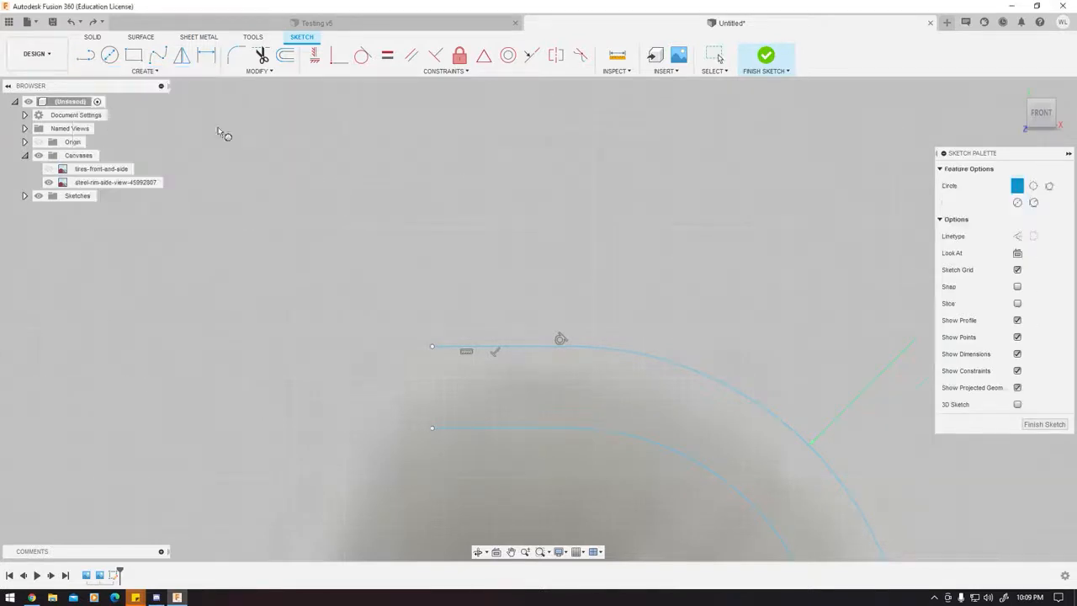
{"action": "left_click", "coordinate": [433, 428]}
{"action": "left_click", "coordinate": [447, 351]}
{"action": "middle_click_drag", "start_coordinate": [458, 258], "coordinate": [451, 252]}
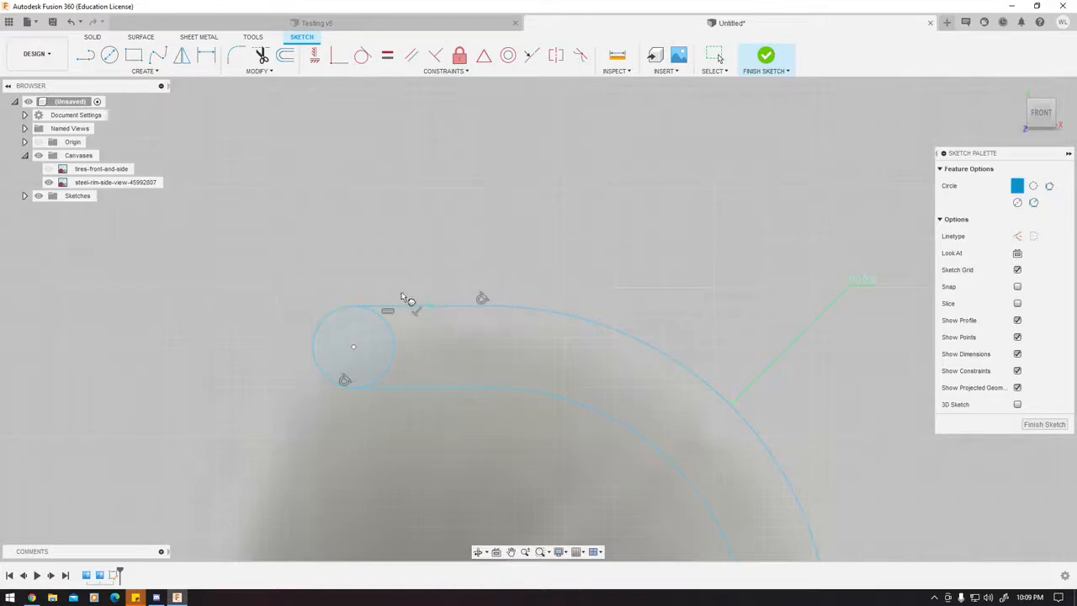
{"action": "middle_click_drag", "start_coordinate": [320, 202], "coordinate": [417, 202]}
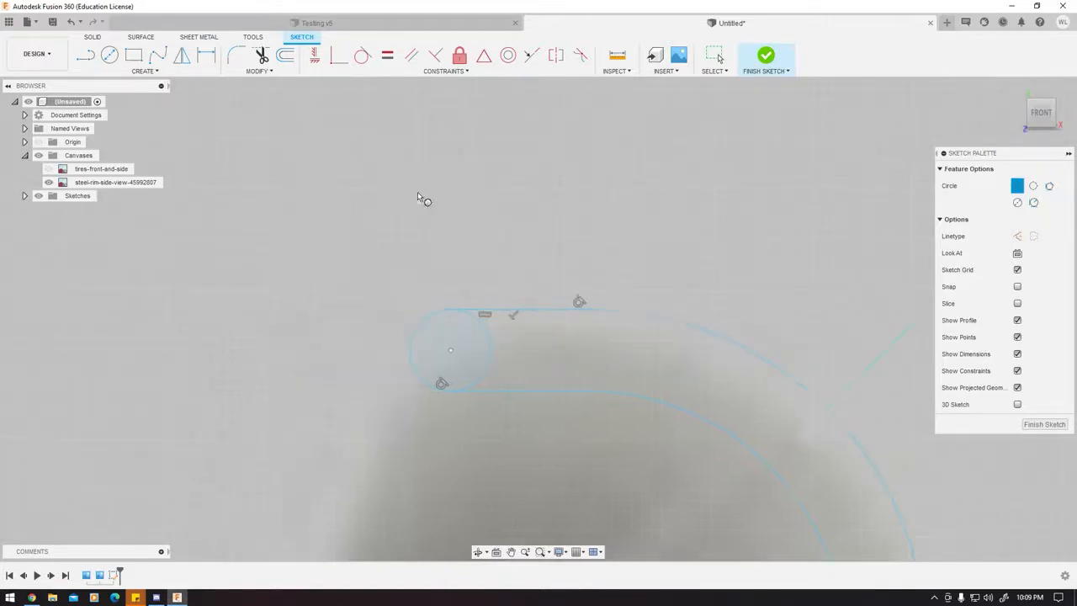
{"action": "left_click", "coordinate": [262, 55]}
{"action": "left_click", "coordinate": [497, 354]}
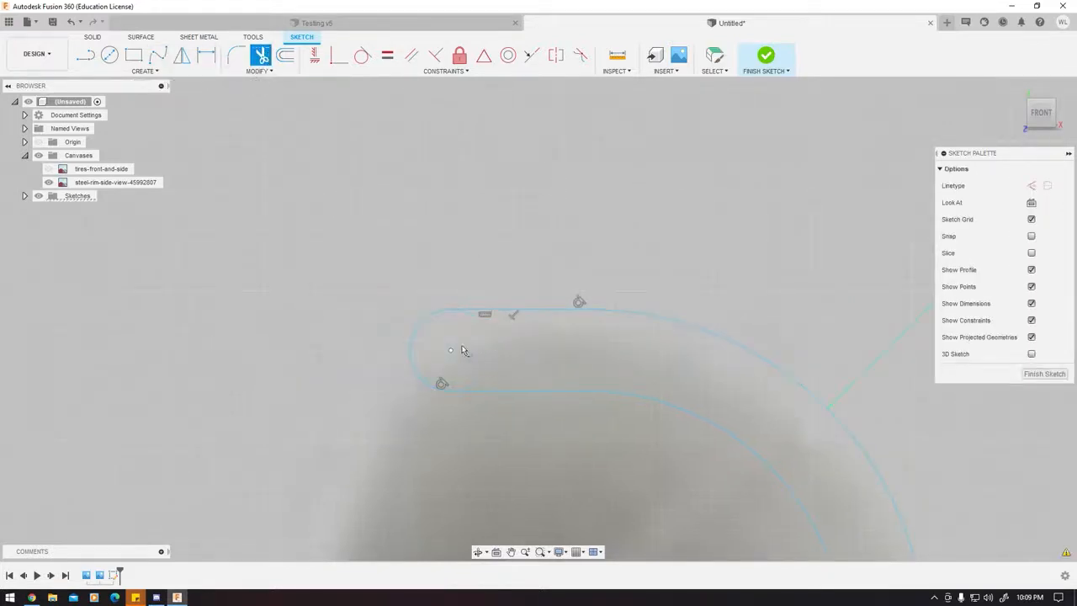
Draw a 2-Point Circle between the endpoints at the rim profile's right end and trim its inner half to leave a rounded lip.
{"action": "scroll", "coordinate": [483, 340], "scroll_direction": "down", "scroll_amount": 5}
{"action": "scroll", "coordinate": [589, 337], "scroll_direction": "down", "scroll_amount": 5}
{"action": "middle_click_drag", "start_coordinate": [909, 337], "coordinate": [257, 270]}
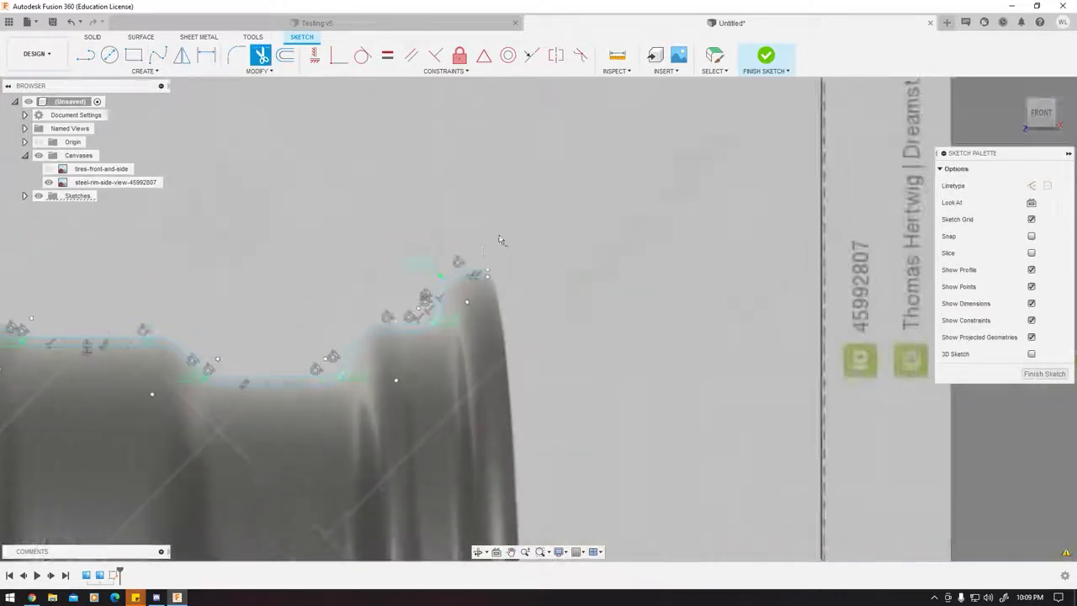
{"action": "scroll", "coordinate": [496, 253], "scroll_direction": "up", "scroll_amount": 8}
{"action": "scroll", "coordinate": [492, 362], "scroll_direction": "up", "scroll_amount": 4}
{"action": "left_click", "coordinate": [145, 72]}
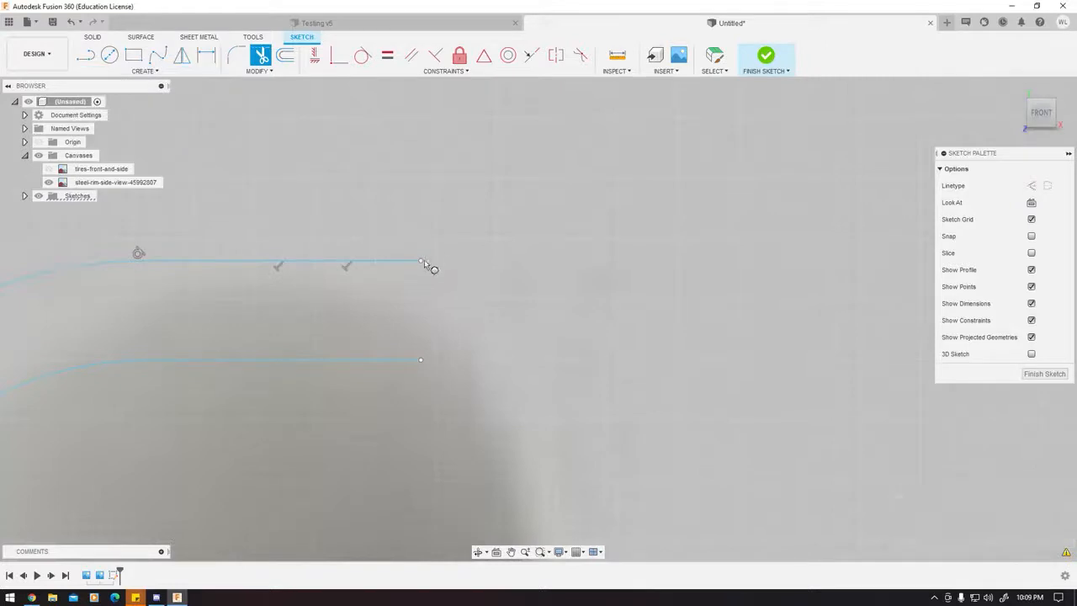
{"action": "key", "text": "c"}
{"action": "left_click", "coordinate": [423, 362]}
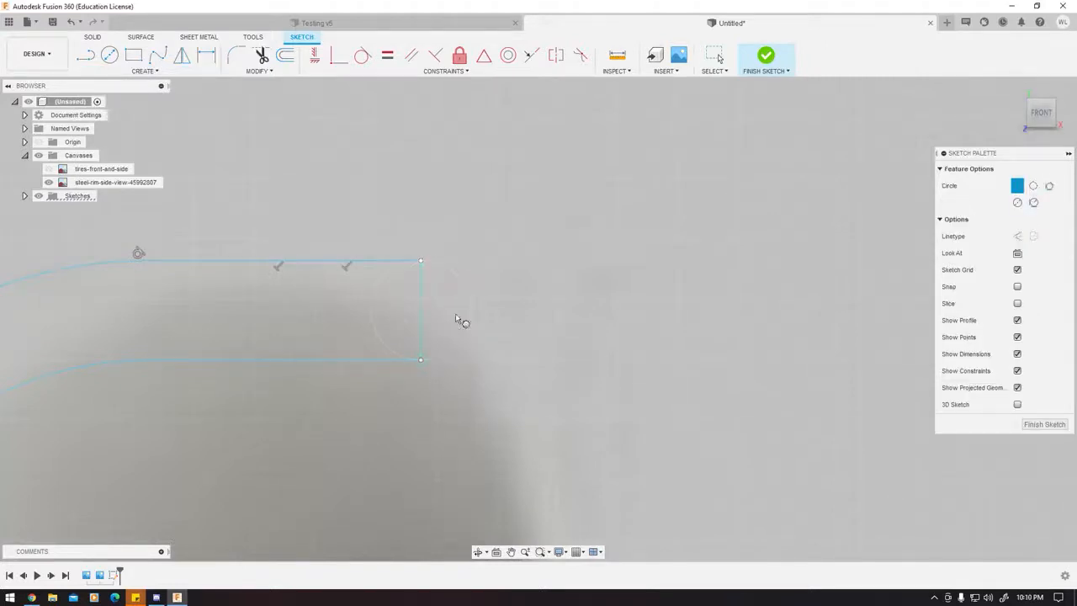
{"action": "left_click", "coordinate": [261, 56]}
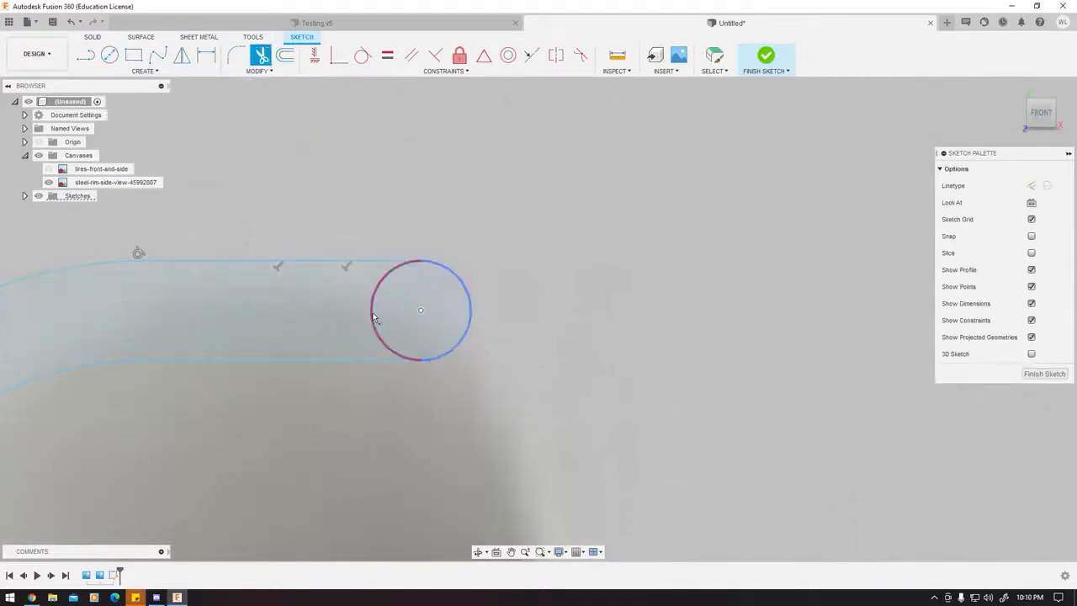
{"action": "left_click", "coordinate": [375, 313]}
{"action": "scroll", "coordinate": [425, 202], "scroll_direction": "down", "scroll_amount": 3}
{"action": "key", "text": "Escape"}
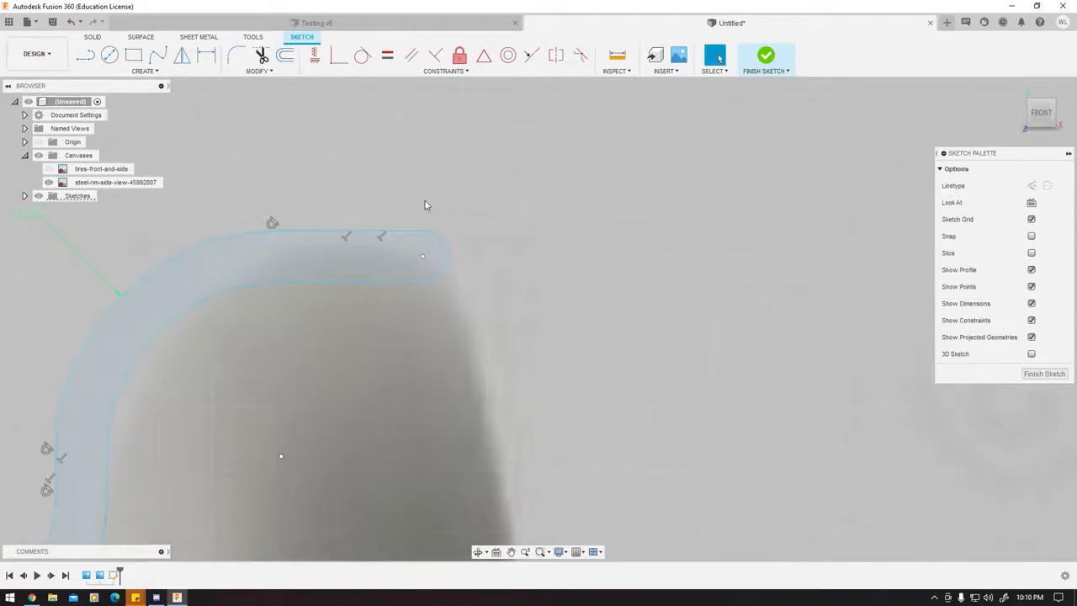
Save the design as WheelV5 in the School > Wheel location.
{"action": "key", "text": "ctrl+s"}
{"action": "left_click", "coordinate": [389, 110]}
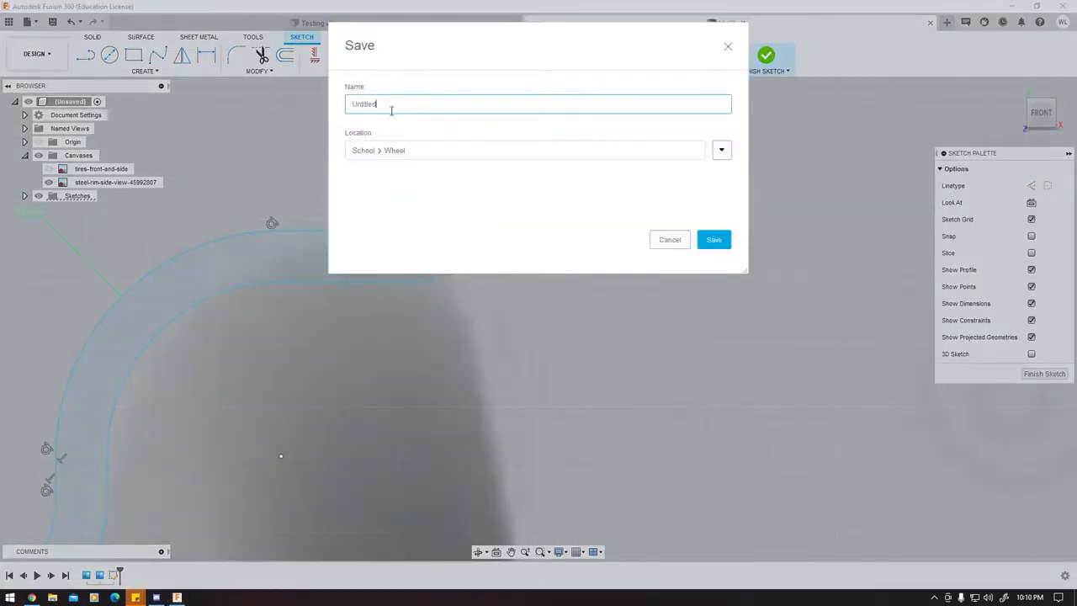
{"action": "left_click_drag", "start_coordinate": [390, 110], "coordinate": [337, 106]}
{"action": "type", "text": "WheelV5"}
{"action": "key", "text": "Return"}
{"action": "scroll", "coordinate": [620, 339], "scroll_direction": "down", "scroll_amount": 5}
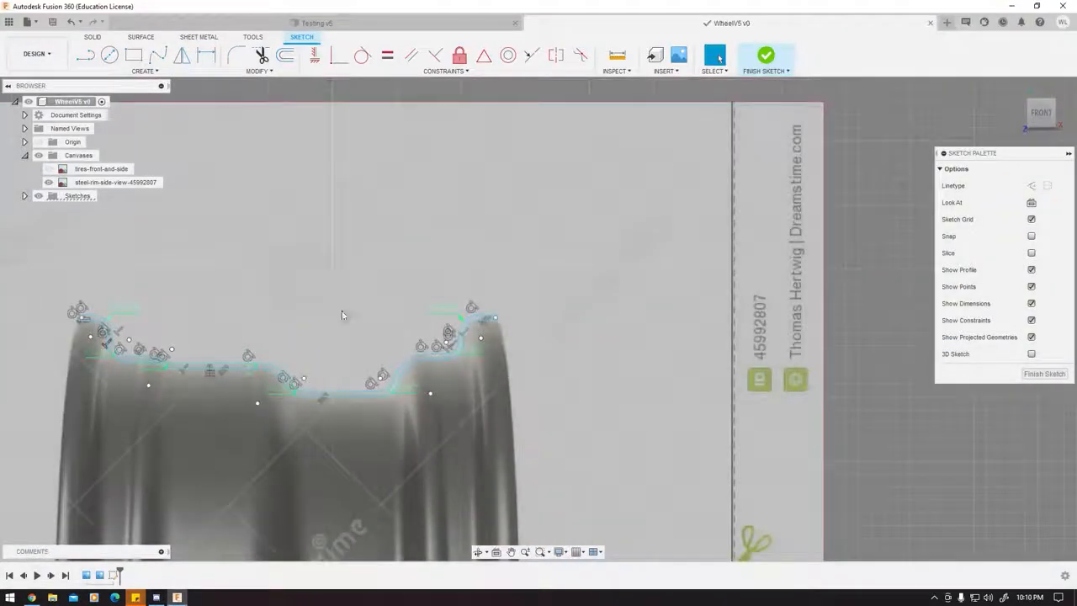
{"action": "middle_click_drag", "start_coordinate": [341, 314], "coordinate": [558, 211]}
{"action": "scroll", "coordinate": [547, 226], "scroll_direction": "up", "scroll_amount": 1}
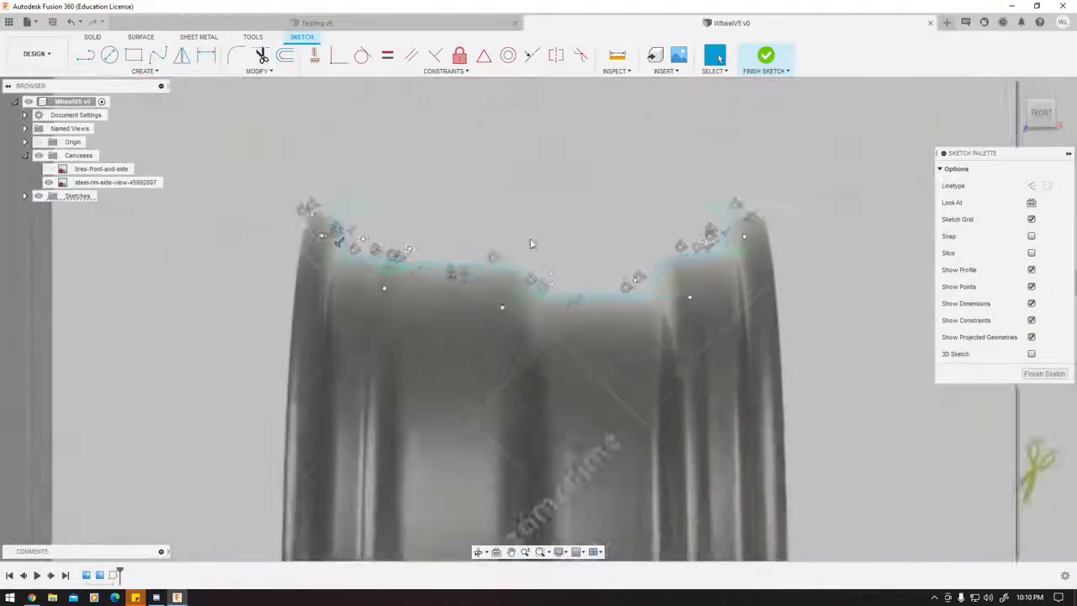
{"action": "scroll", "coordinate": [534, 243], "scroll_direction": "down", "scroll_amount": 5}
{"action": "middle_click_drag", "start_coordinate": [523, 334], "coordinate": [484, 244]}
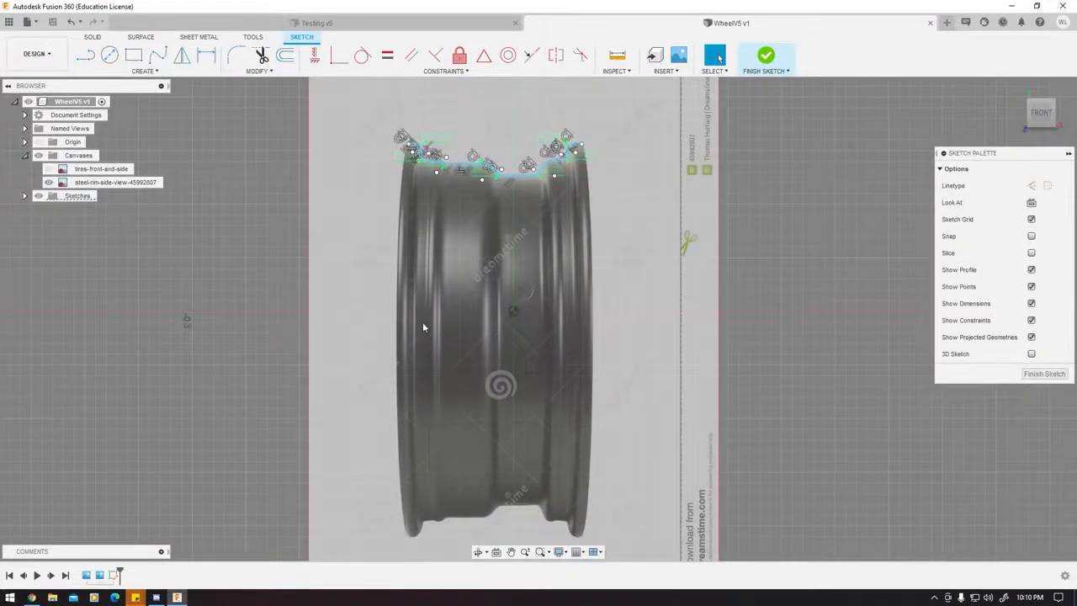
{"action": "middle_click_drag", "start_coordinate": [423, 326], "coordinate": [455, 323]}
{"action": "key", "text": "l"}
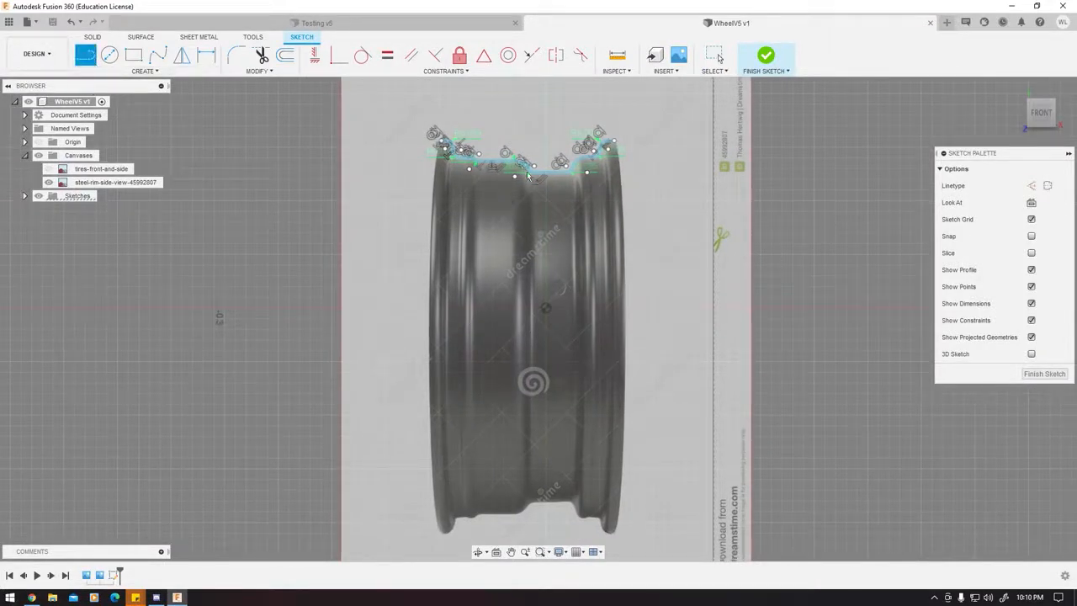
{"action": "key", "text": "Escape"}
{"action": "mouse_move", "coordinate": [589, 330]}
{"action": "middle_mouse_down", "text": "shift"}
{"action": "mouse_move", "coordinate": [635, 332]}
{"action": "mouse_move", "coordinate": [636, 367]}
{"action": "mouse_move", "coordinate": [623, 339]}
{"action": "mouse_move", "coordinate": [543, 330]}
{"action": "mouse_move", "coordinate": [591, 330]}
{"action": "middle_mouse_up", "text": "shift"}
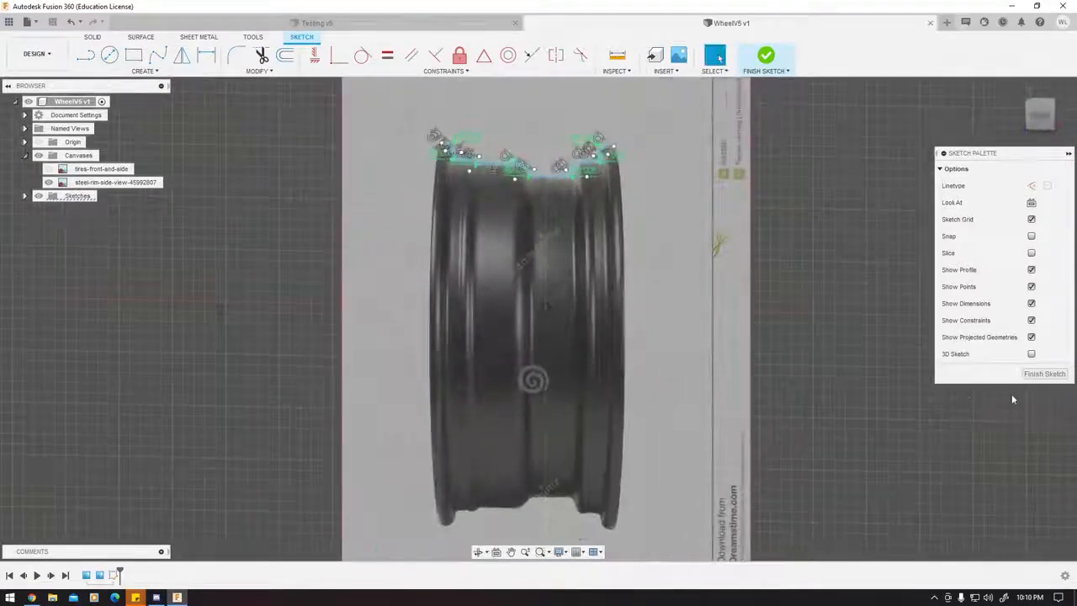
Finish the sketch and try to revolve the rim profile 360 degrees about the origin's X axis as a new body.
{"action": "left_click", "coordinate": [1042, 373]}
{"action": "middle_click_drag", "start_coordinate": [642, 289], "coordinate": [465, 272]}
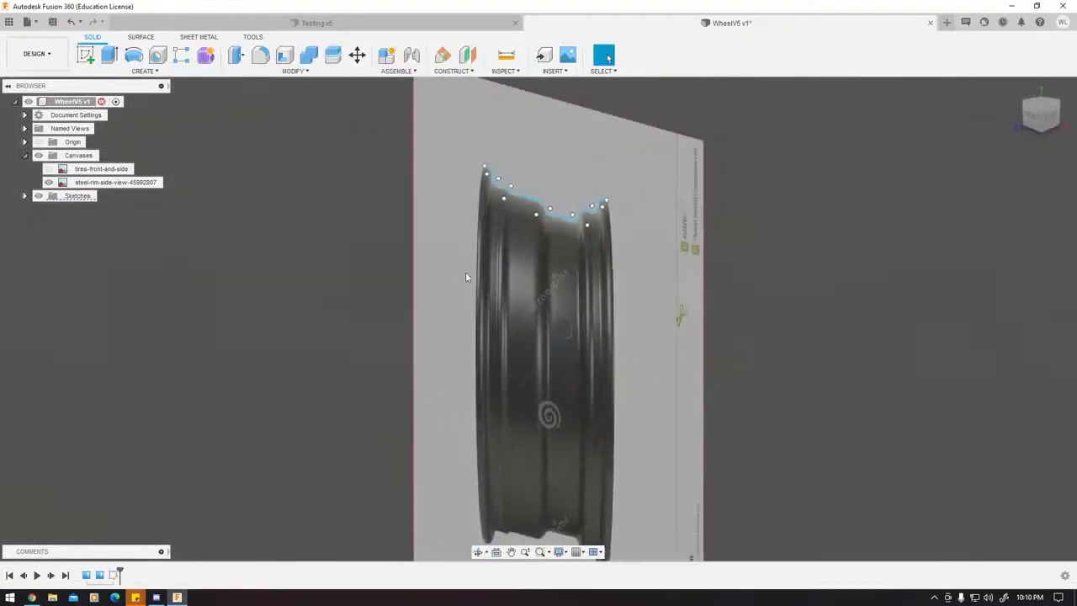
{"action": "left_click", "coordinate": [135, 57]}
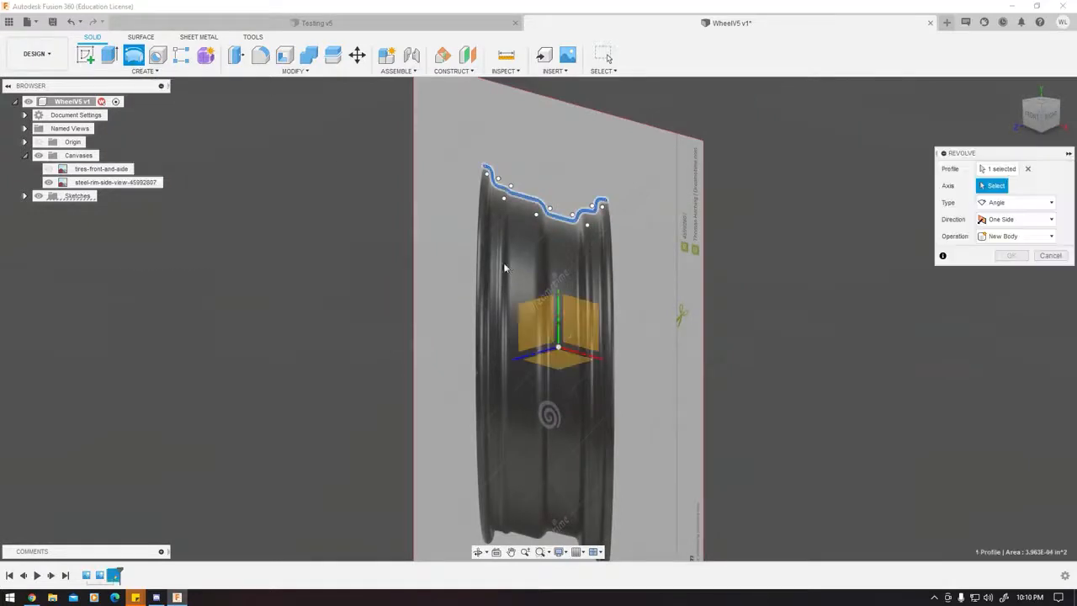
{"action": "middle_click_drag", "start_coordinate": [505, 267], "coordinate": [464, 266], "text": "shift"}
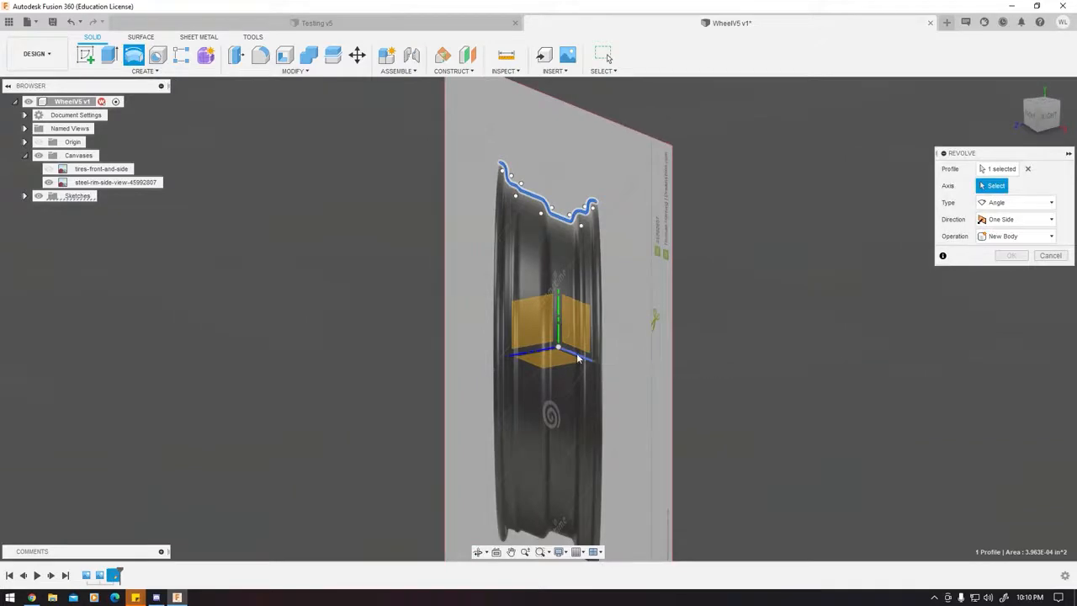
{"action": "left_click", "coordinate": [577, 357]}
{"action": "middle_click_drag", "start_coordinate": [635, 378], "coordinate": [625, 200], "text": "shift"}
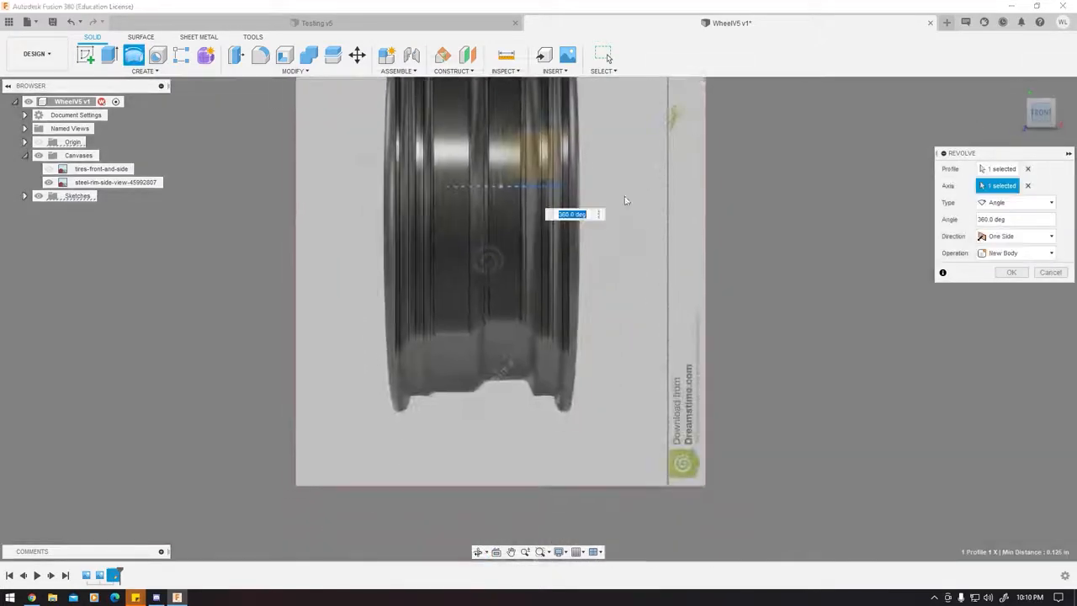
{"action": "middle_click_drag", "start_coordinate": [477, 303], "coordinate": [471, 383]}
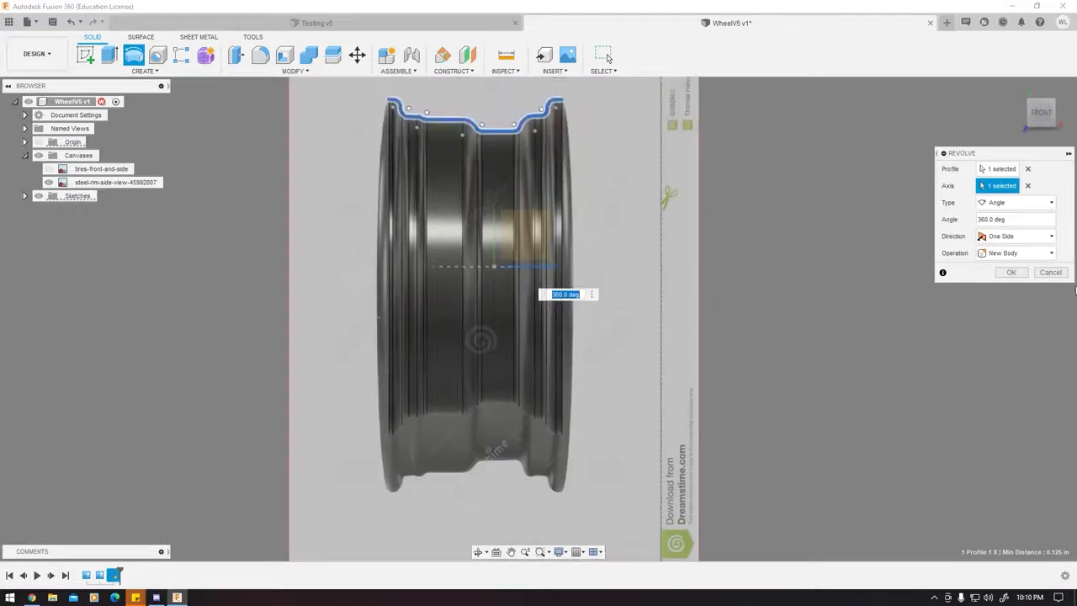
{"action": "left_click", "coordinate": [1062, 275]}
{"action": "middle_click_drag", "start_coordinate": [485, 191], "coordinate": [486, 249]}
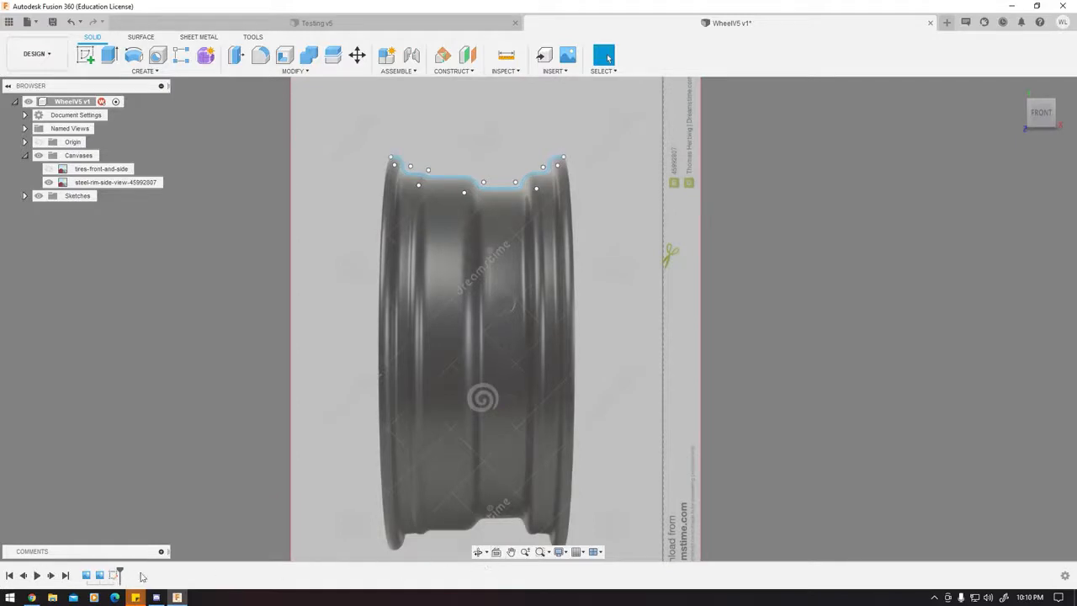
Reopen the profile sketch and draw a vertical line about 0.3 in long from the profile's lowest section to the rim's opposite edge.
{"action": "double_click", "coordinate": [116, 577]}
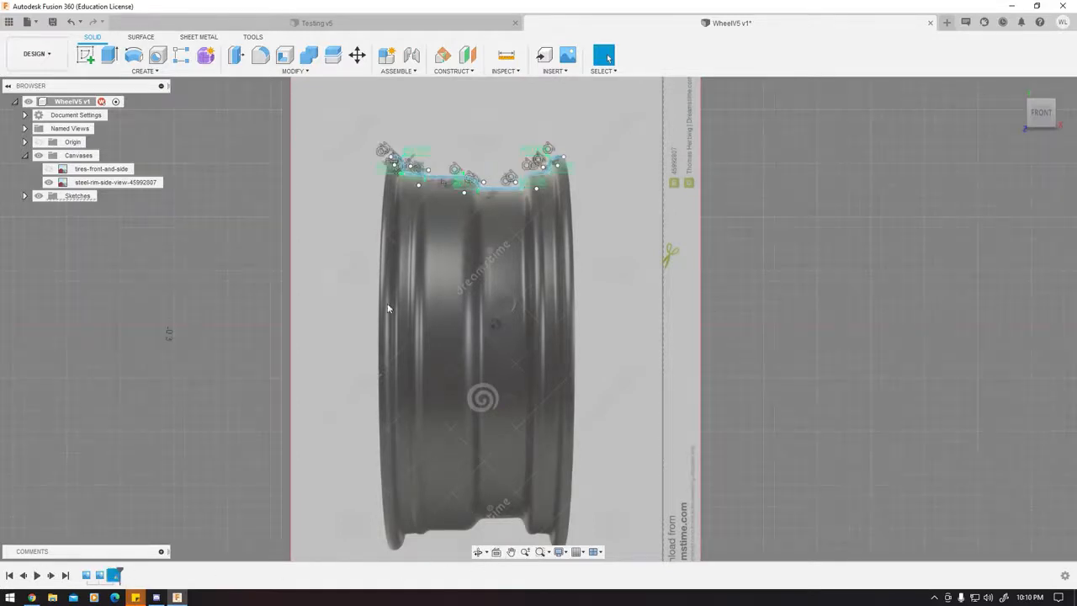
{"action": "left_click", "coordinate": [93, 55]}
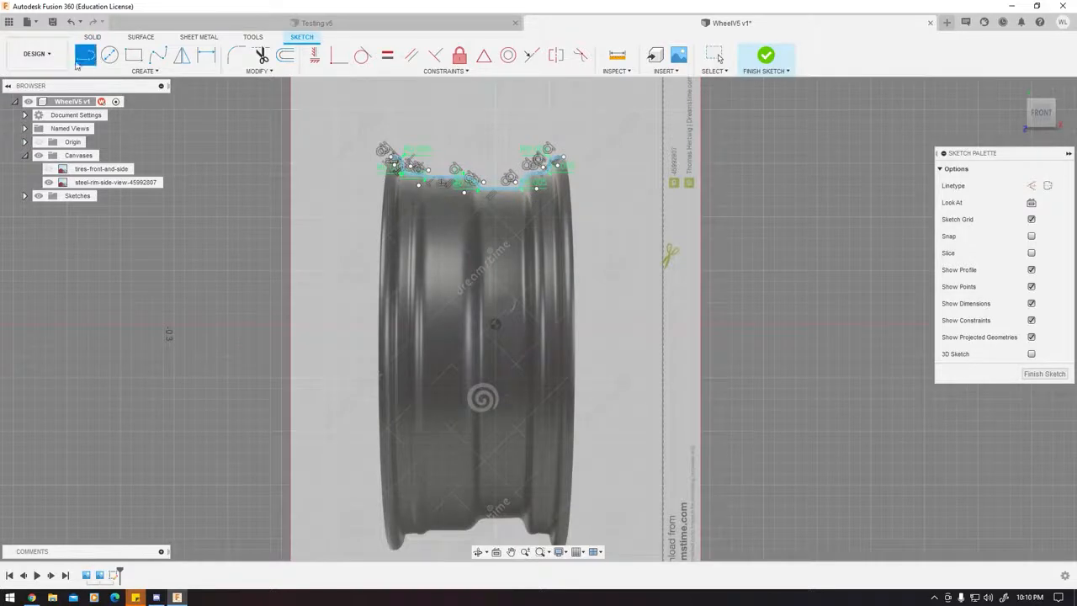
{"action": "scroll", "coordinate": [494, 196], "scroll_direction": "up", "scroll_amount": 3}
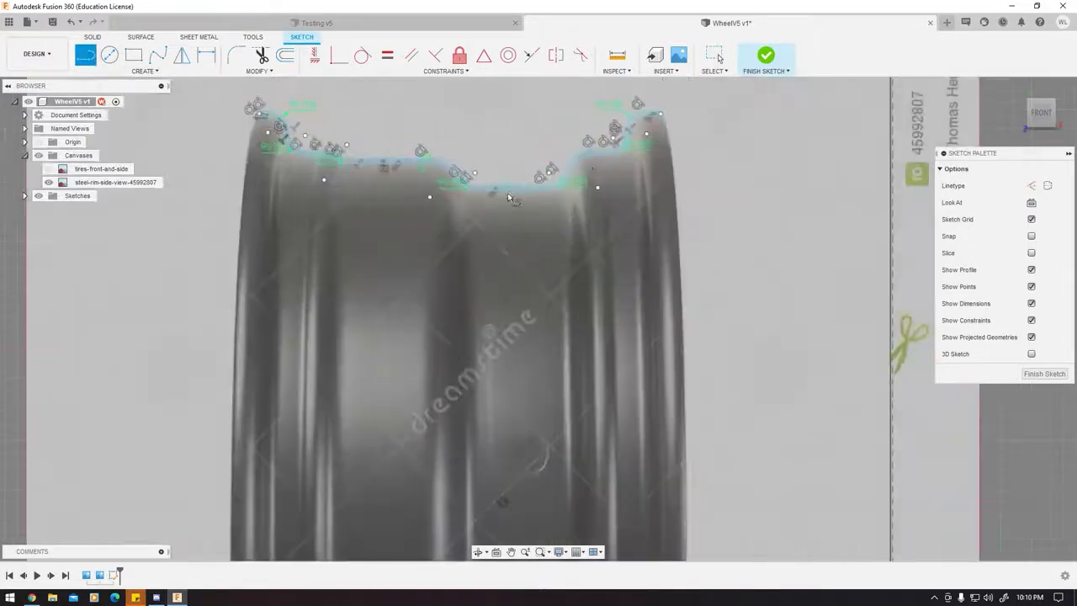
{"action": "scroll", "coordinate": [532, 391], "scroll_direction": "down", "scroll_amount": 3}
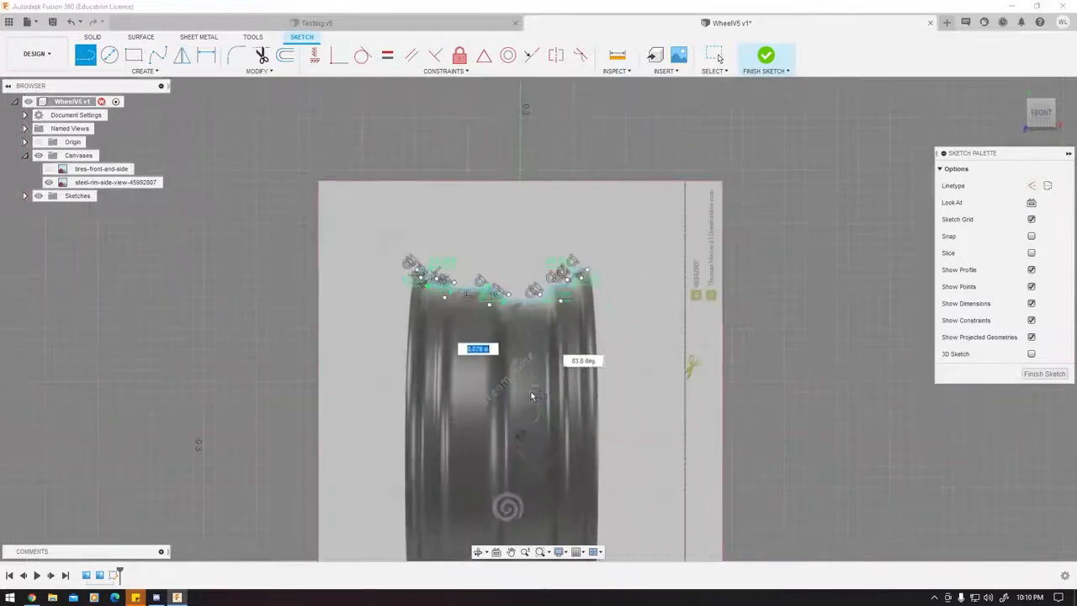
{"action": "middle_click_drag", "start_coordinate": [522, 438], "coordinate": [512, 211]}
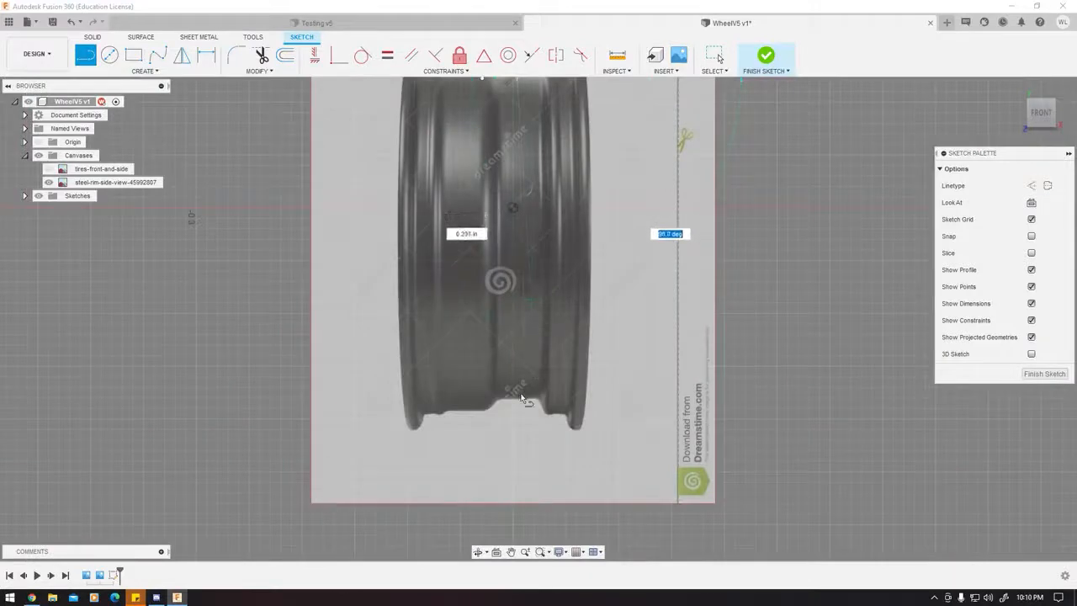
{"action": "scroll", "coordinate": [522, 391], "scroll_direction": "up", "scroll_amount": 2}
{"action": "left_click", "coordinate": [511, 395]}
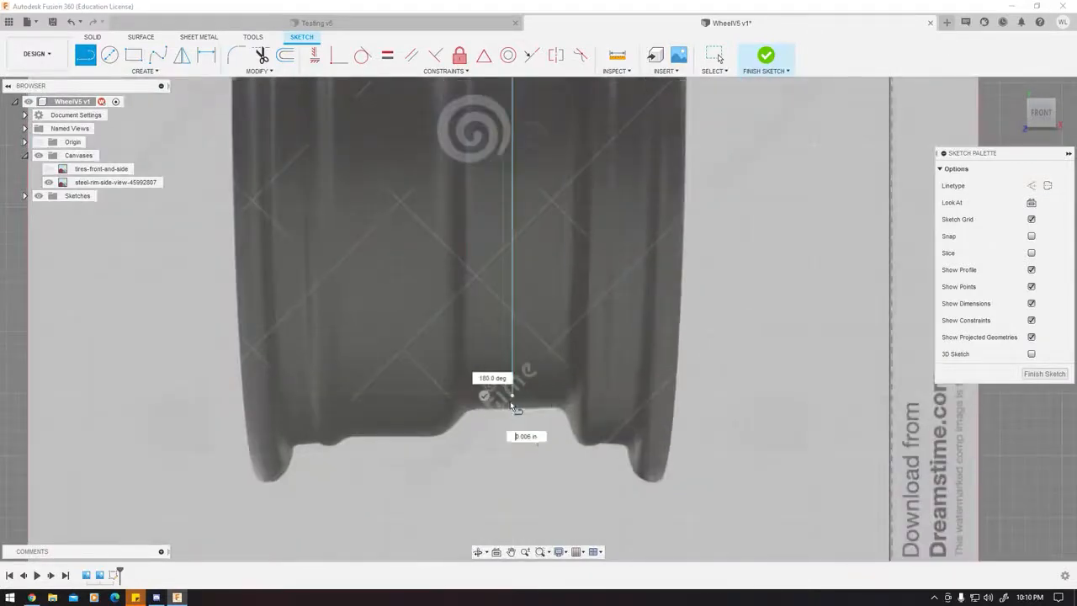
{"action": "scroll", "coordinate": [527, 363], "scroll_direction": "down", "scroll_amount": 3}
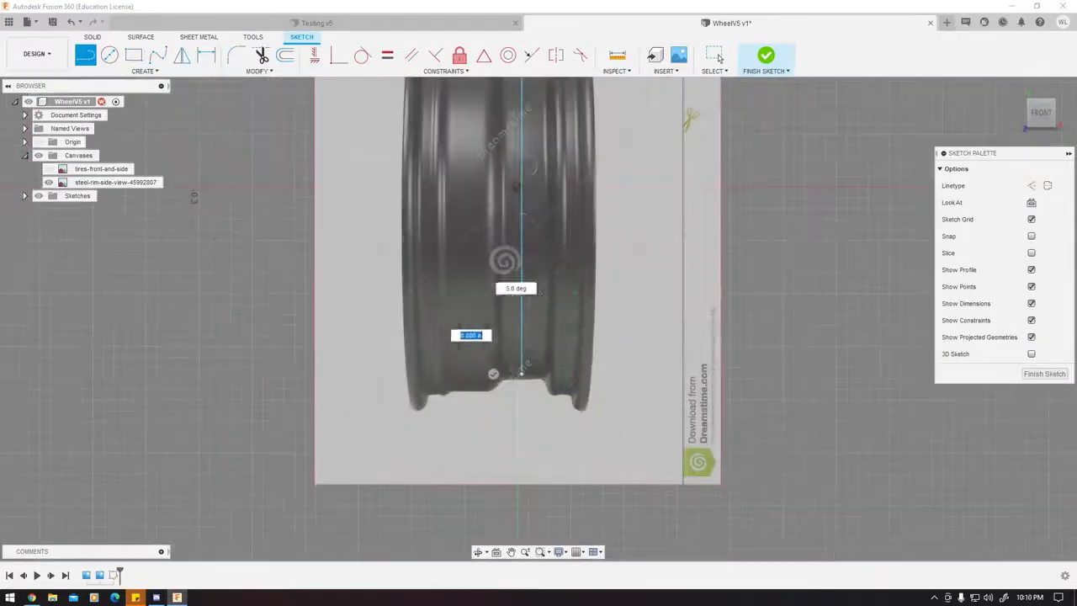
{"action": "middle_click_drag", "start_coordinate": [502, 296], "coordinate": [492, 450]}
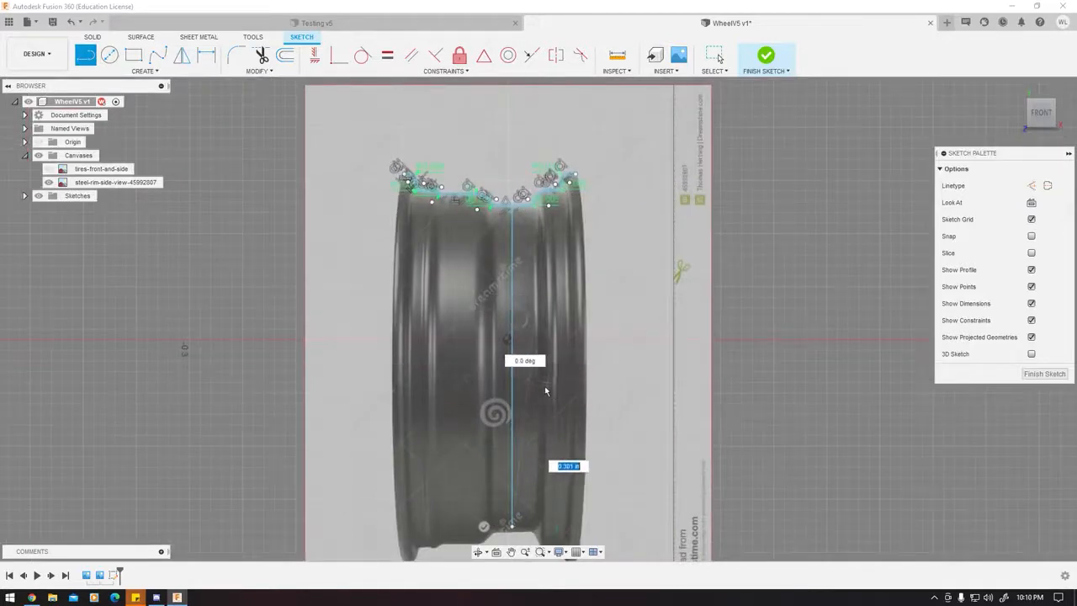
{"action": "key", "text": "Escape"}
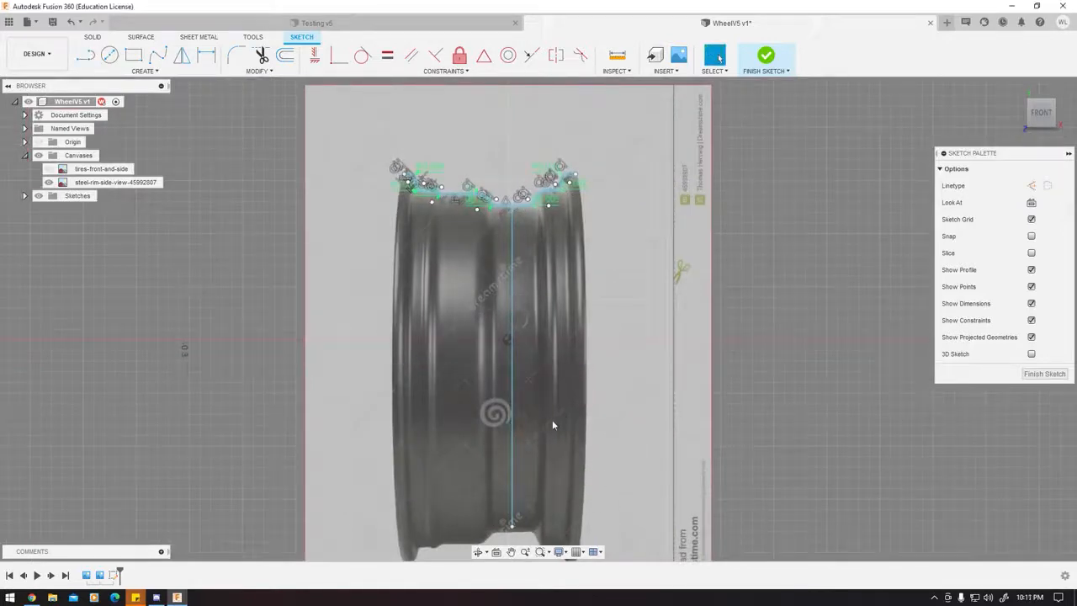
Draw a horizontal line about 0.026 in long leftward from the midpoint of the vertical line.
{"action": "left_click", "coordinate": [86, 56]}
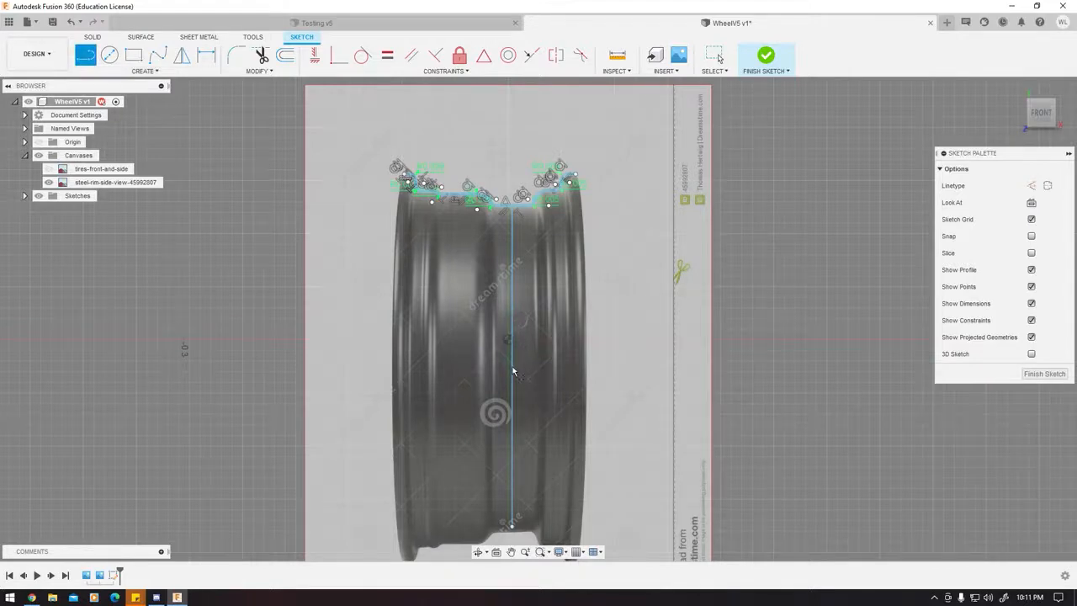
{"action": "scroll", "coordinate": [510, 367], "scroll_direction": "up", "scroll_amount": 3}
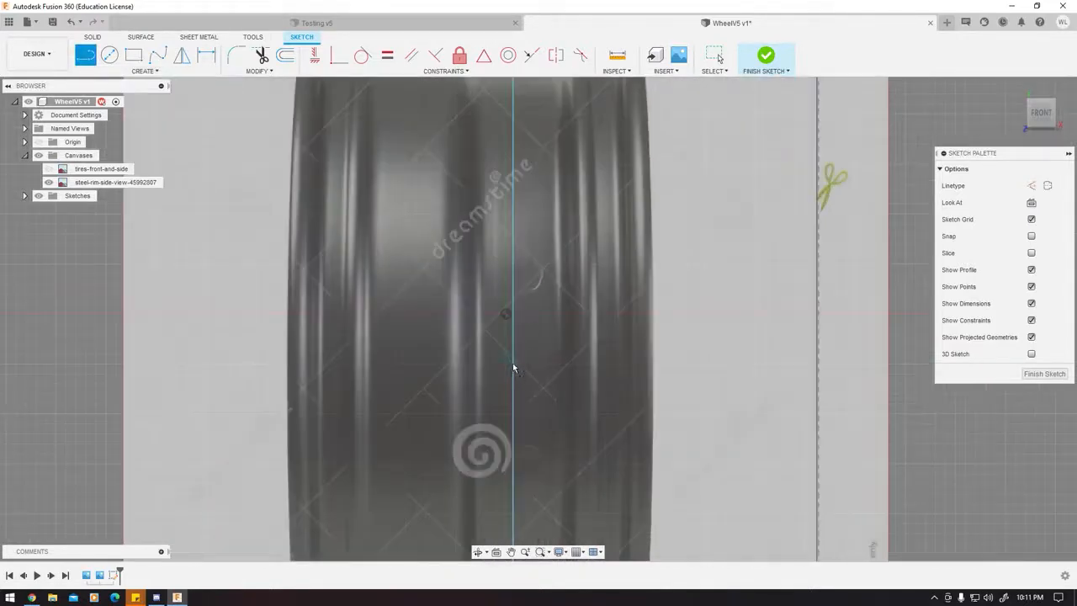
{"action": "left_click", "coordinate": [512, 365]}
{"action": "left_click", "coordinate": [460, 364]}
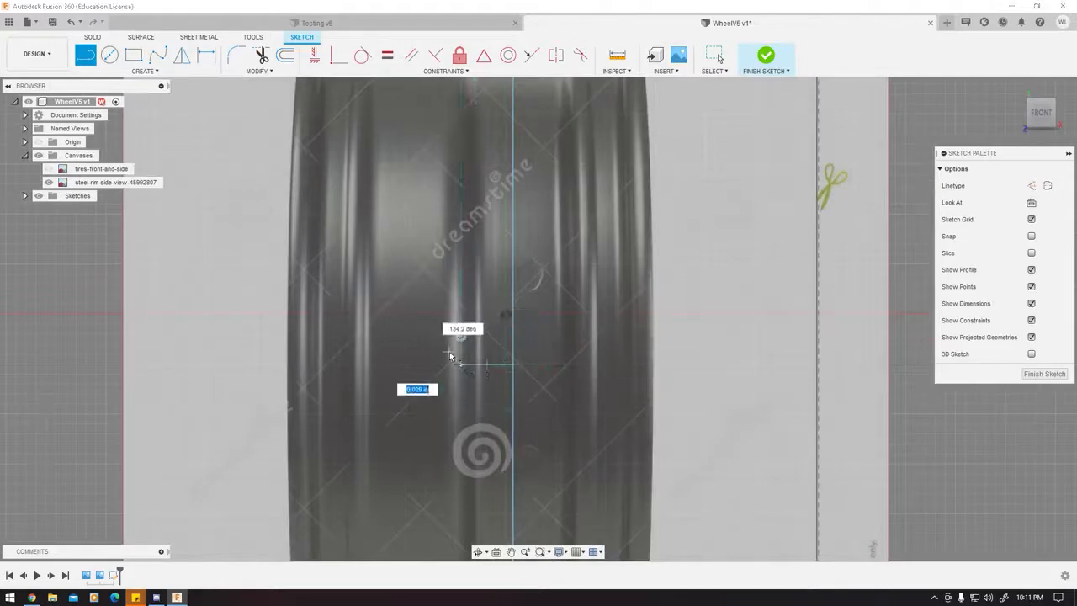
{"action": "key", "text": "Escape"}
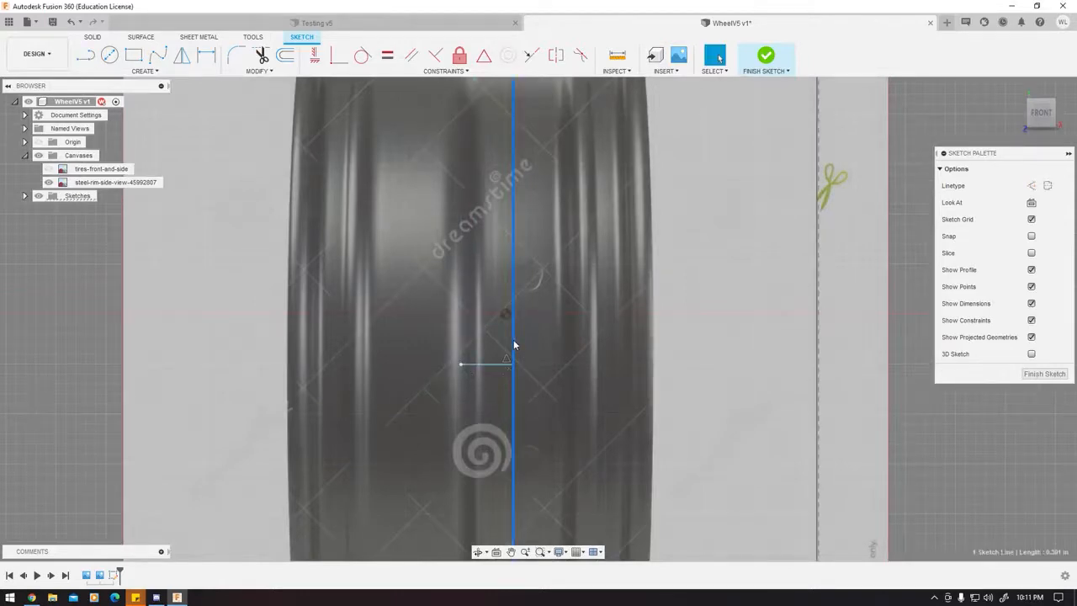
Delete the vertical line and convert the short horizontal line to construction geometry.
{"action": "left_click", "coordinate": [485, 366]}
{"action": "right_click", "coordinate": [485, 366]}
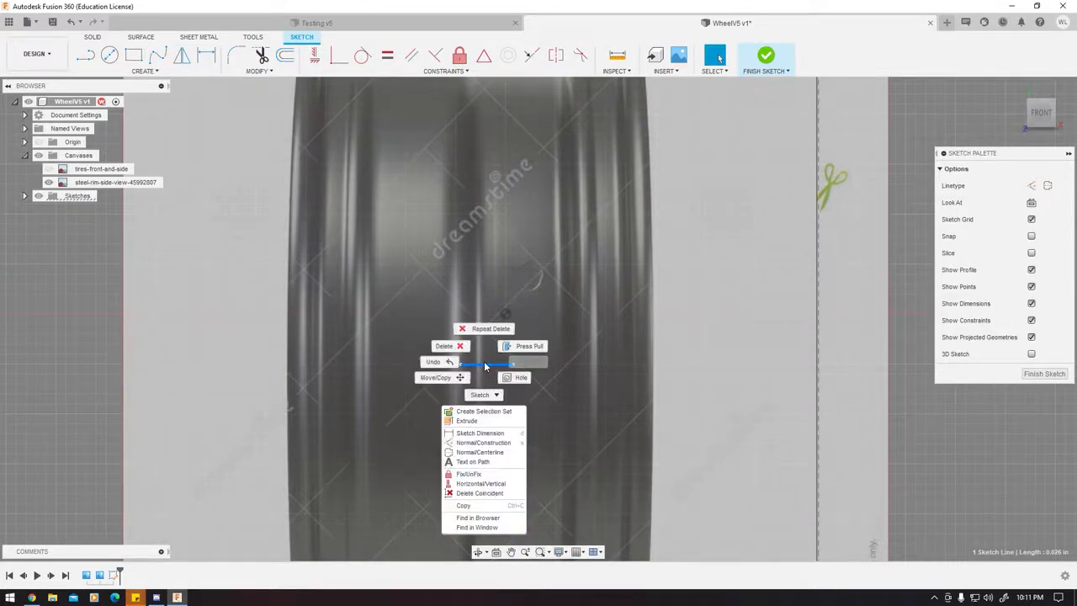
{"action": "left_click", "coordinate": [483, 444]}
{"action": "scroll", "coordinate": [488, 304], "scroll_direction": "down", "scroll_amount": 4}
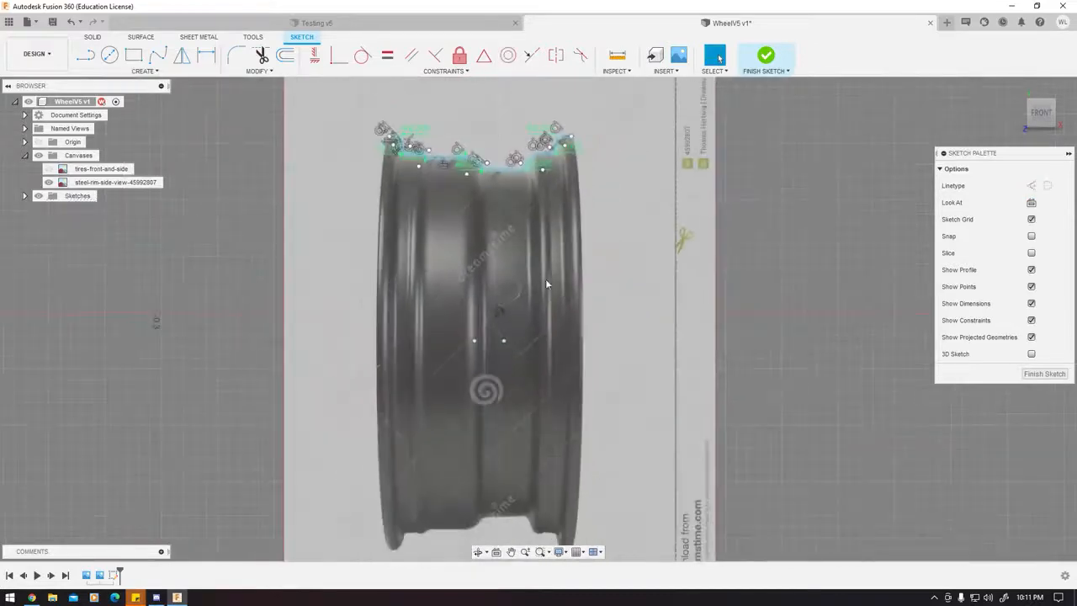
Finish the sketch and revolve the rim profile 360 degrees about the horizontal construction line as a new body.
{"action": "left_click", "coordinate": [1044, 374]}
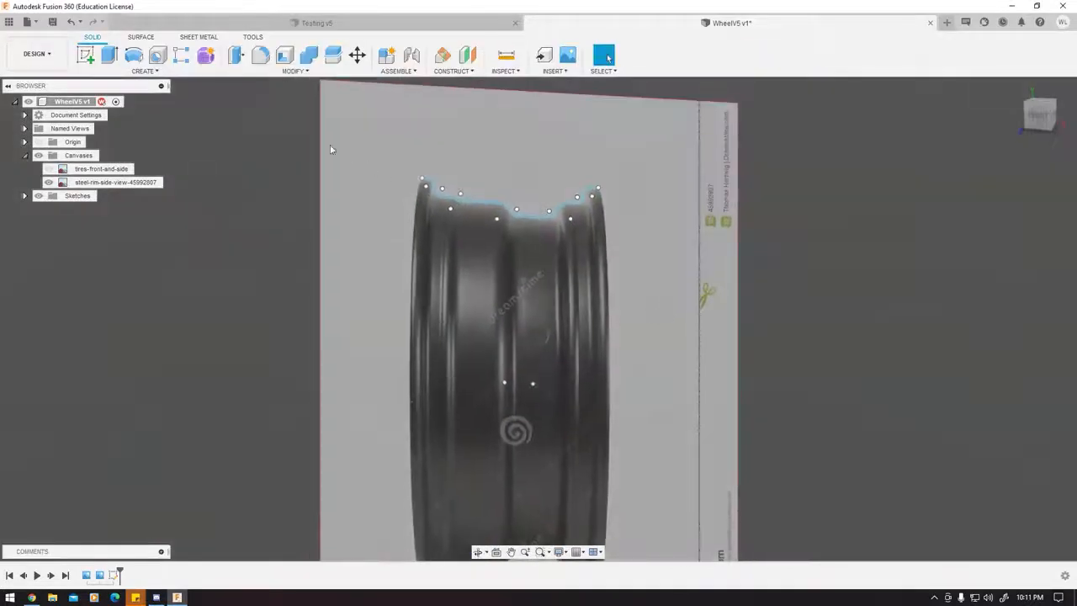
{"action": "left_click", "coordinate": [135, 58]}
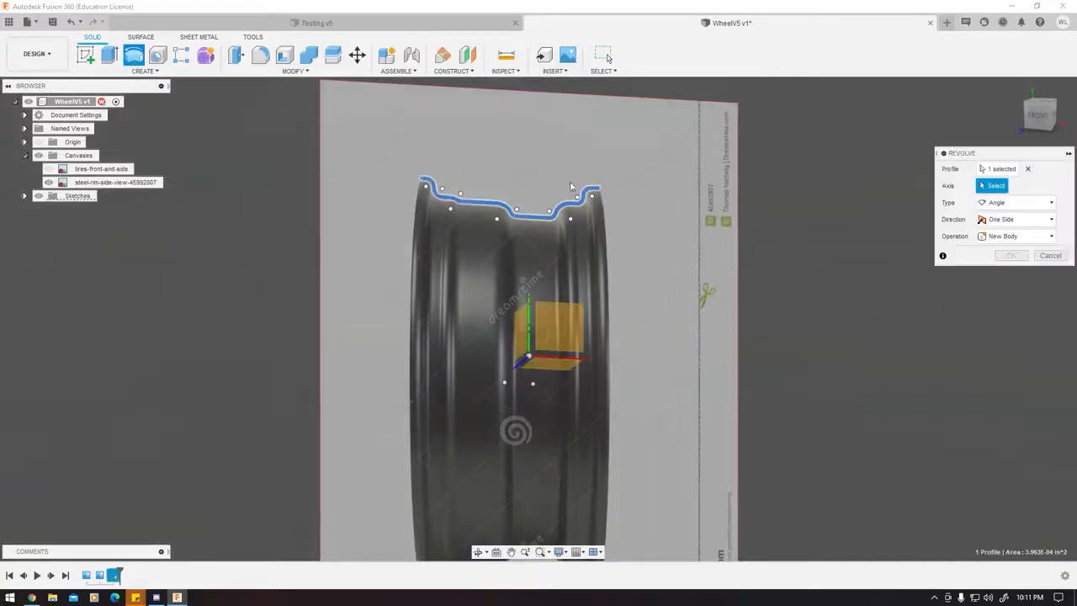
{"action": "left_click", "coordinate": [518, 384]}
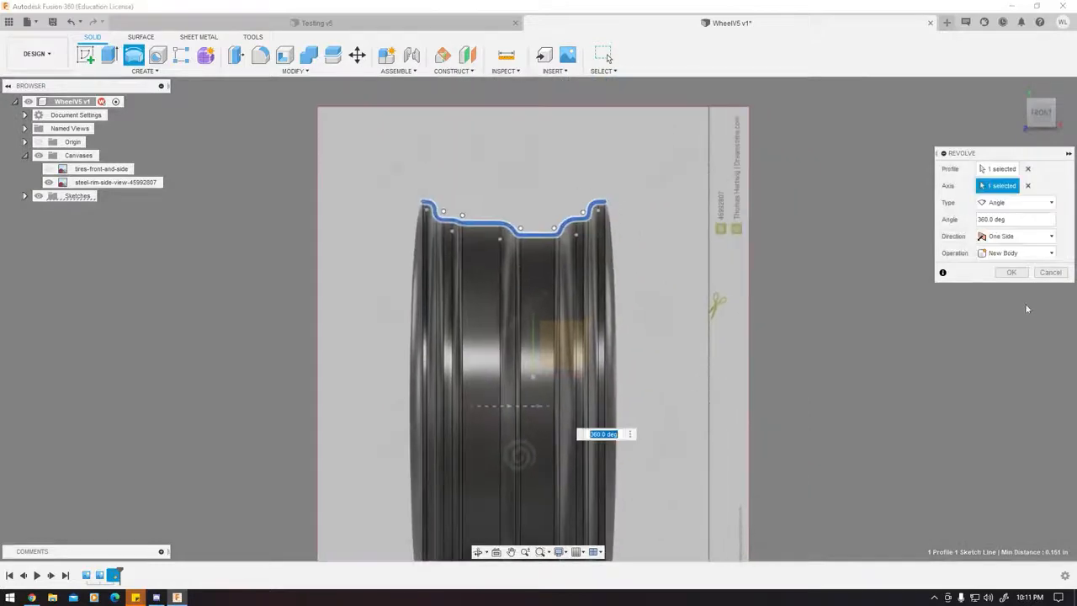
{"action": "left_click", "coordinate": [1011, 272]}
Hide the steel rim canvas, show the tires-front-and-side canvas, and view the model from the right.
{"action": "middle_click_drag", "start_coordinate": [742, 329], "coordinate": [619, 345], "text": "shift"}
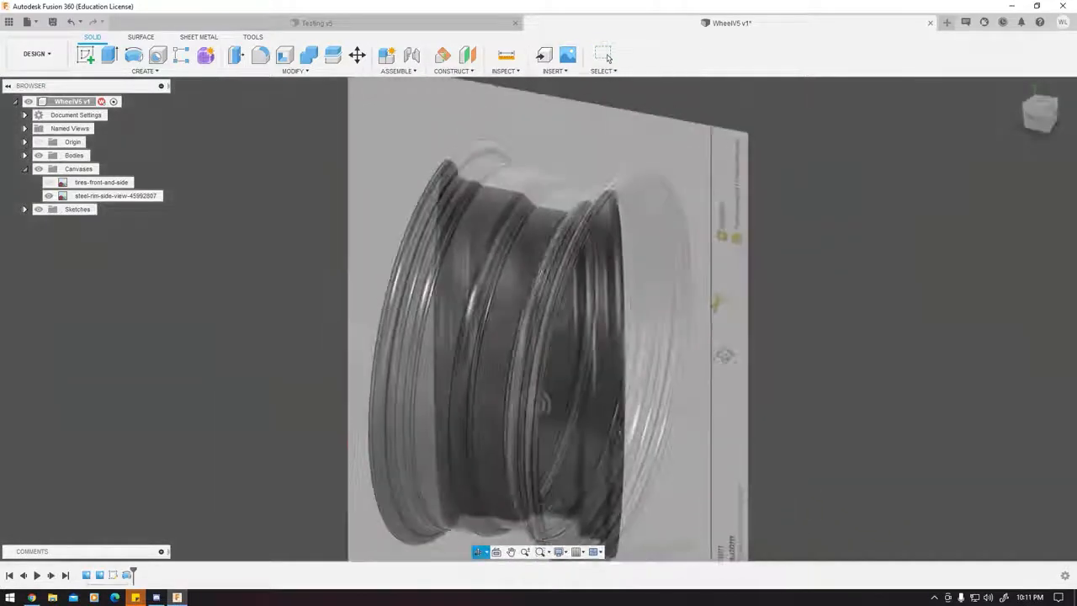
{"action": "left_click", "coordinate": [49, 196]}
{"action": "left_click", "coordinate": [49, 183]}
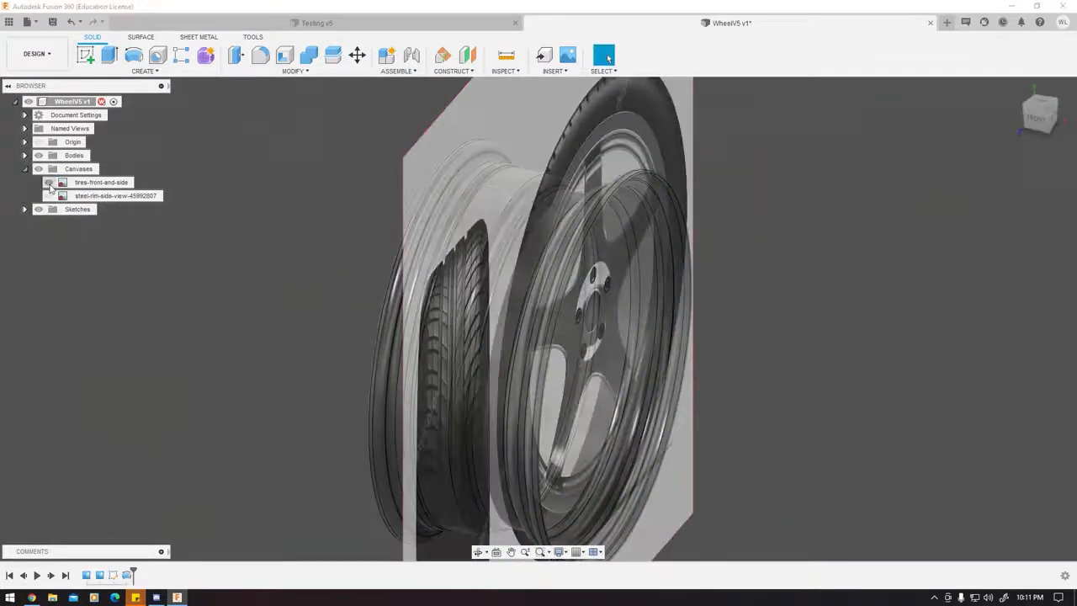
{"action": "scroll", "coordinate": [469, 195], "scroll_direction": "down", "scroll_amount": 5}
{"action": "middle_click_drag", "start_coordinate": [469, 253], "coordinate": [328, 261], "text": "shift"}
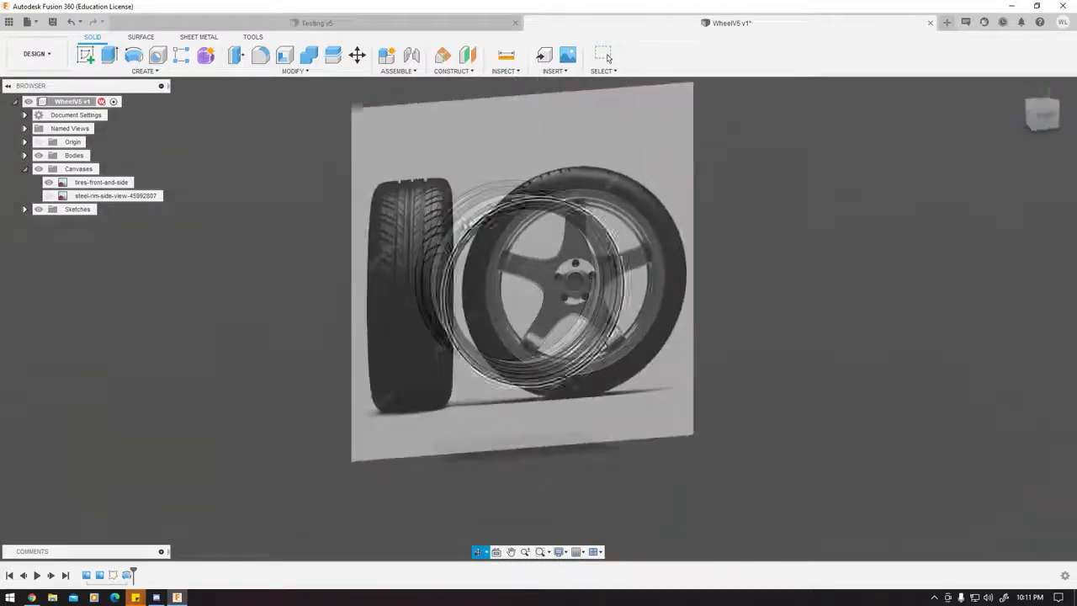
{"action": "middle_click_drag", "start_coordinate": [589, 269], "coordinate": [496, 271], "text": "shift"}
{"action": "left_click", "coordinate": [1042, 117]}
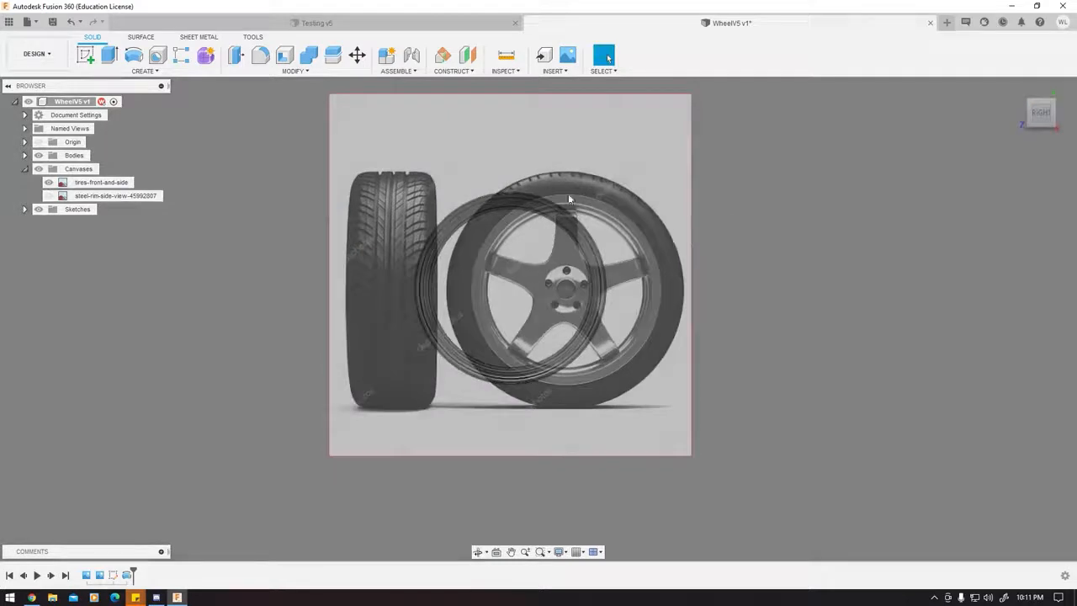
Shift the tires-front-and-side canvas horizontally by a Y distance of about 0.105 in so its wheel lines up with the revolved rim.
{"action": "left_click", "coordinate": [138, 182]}
{"action": "middle_click_drag", "start_coordinate": [620, 131], "coordinate": [554, 166]}
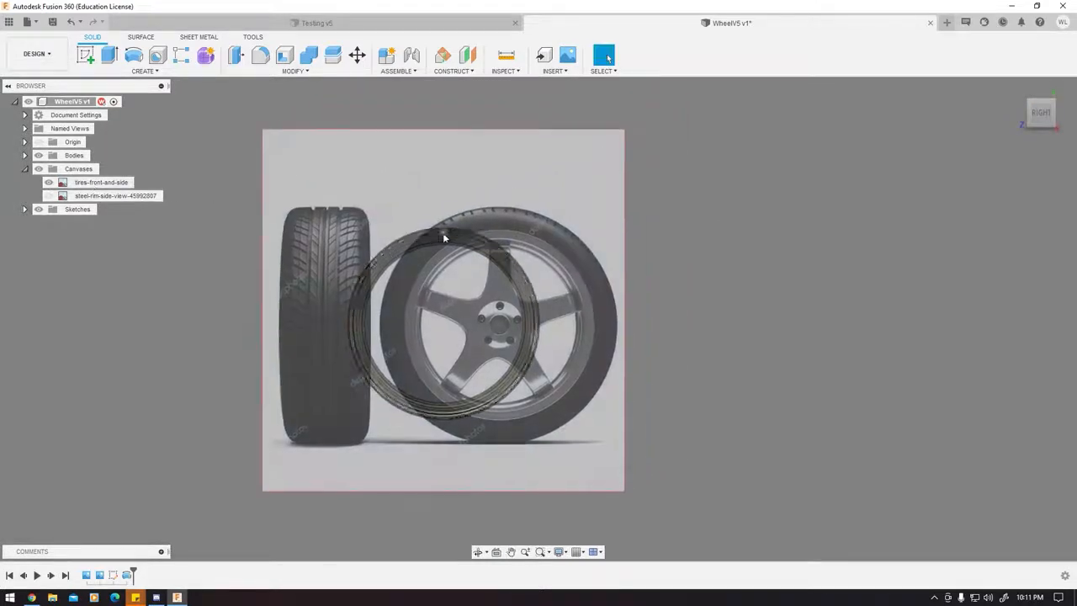
{"action": "right_click", "coordinate": [92, 186]}
{"action": "left_click", "coordinate": [118, 208]}
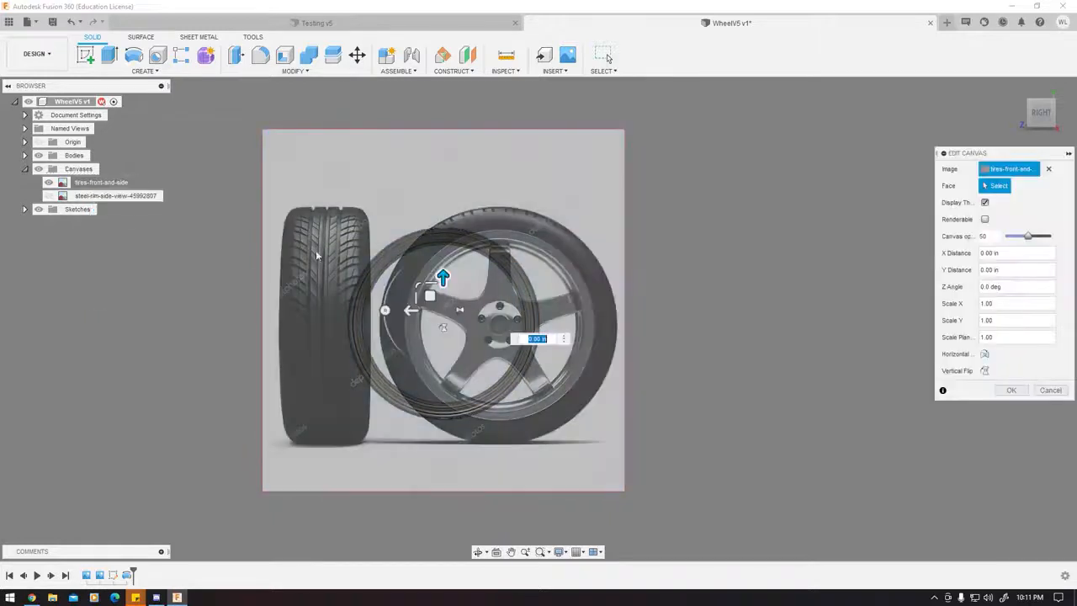
{"action": "scroll", "coordinate": [425, 313], "scroll_direction": "up", "scroll_amount": 3}
{"action": "left_click_drag", "start_coordinate": [435, 307], "coordinate": [333, 311]}
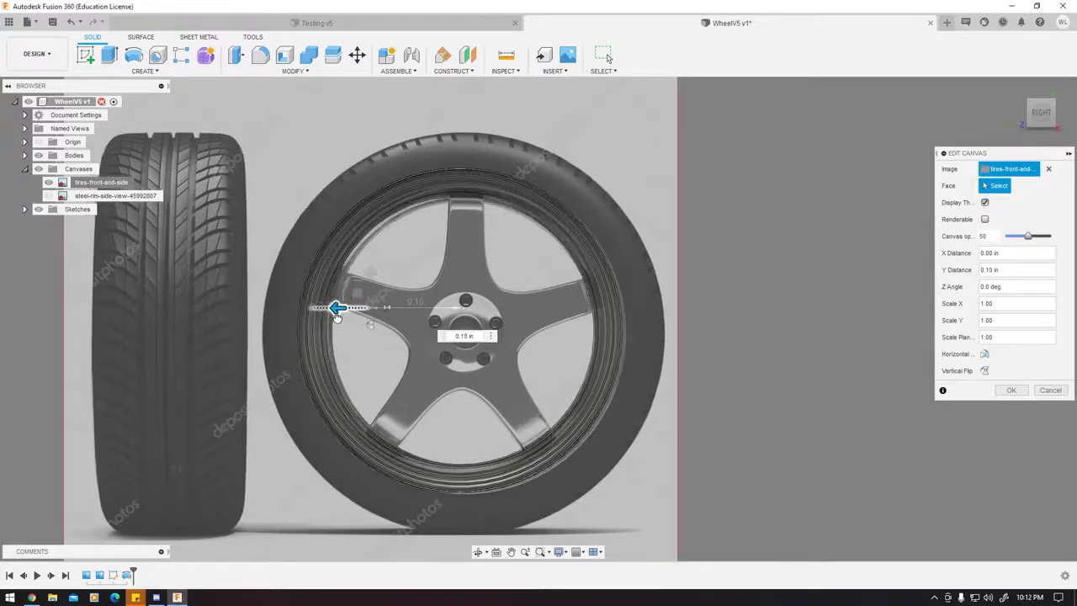
{"action": "scroll", "coordinate": [322, 319], "scroll_direction": "up", "scroll_amount": 3}
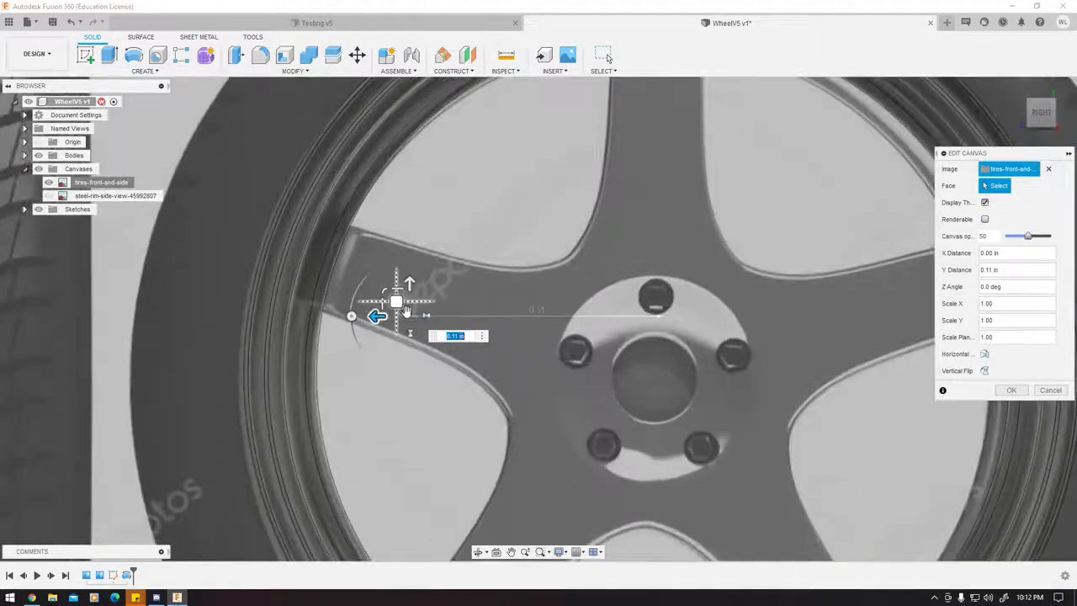
{"action": "scroll", "coordinate": [342, 333], "scroll_direction": "up", "scroll_amount": 2}
{"action": "left_click_drag", "start_coordinate": [393, 323], "coordinate": [400, 330]}
{"action": "scroll", "coordinate": [362, 314], "scroll_direction": "down", "scroll_amount": 2}
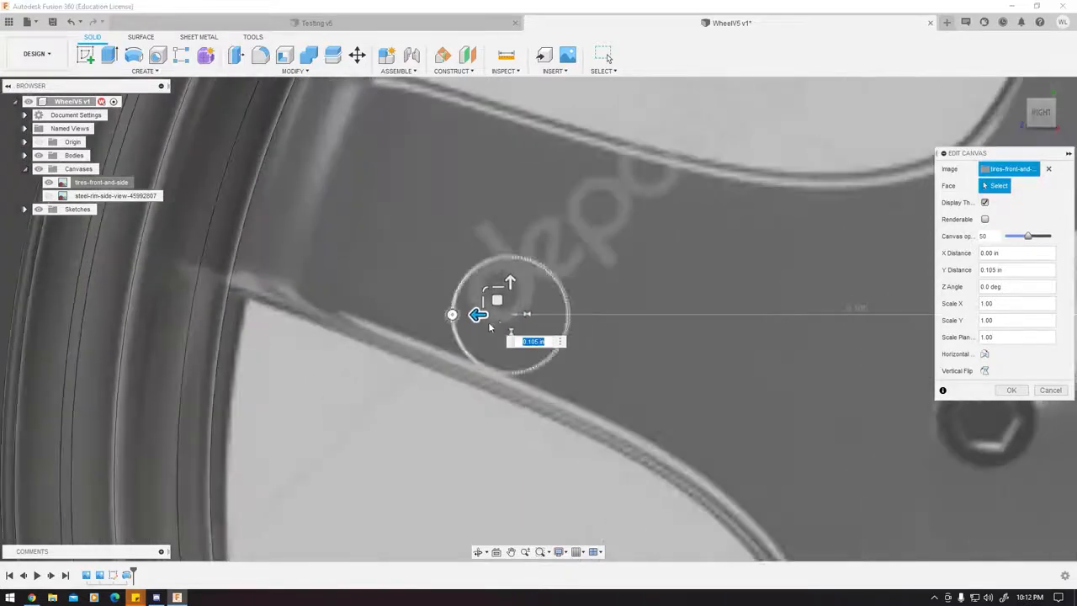
{"action": "scroll", "coordinate": [485, 337], "scroll_direction": "down", "scroll_amount": 3}
{"action": "scroll", "coordinate": [484, 337], "scroll_direction": "down", "scroll_amount": 3}
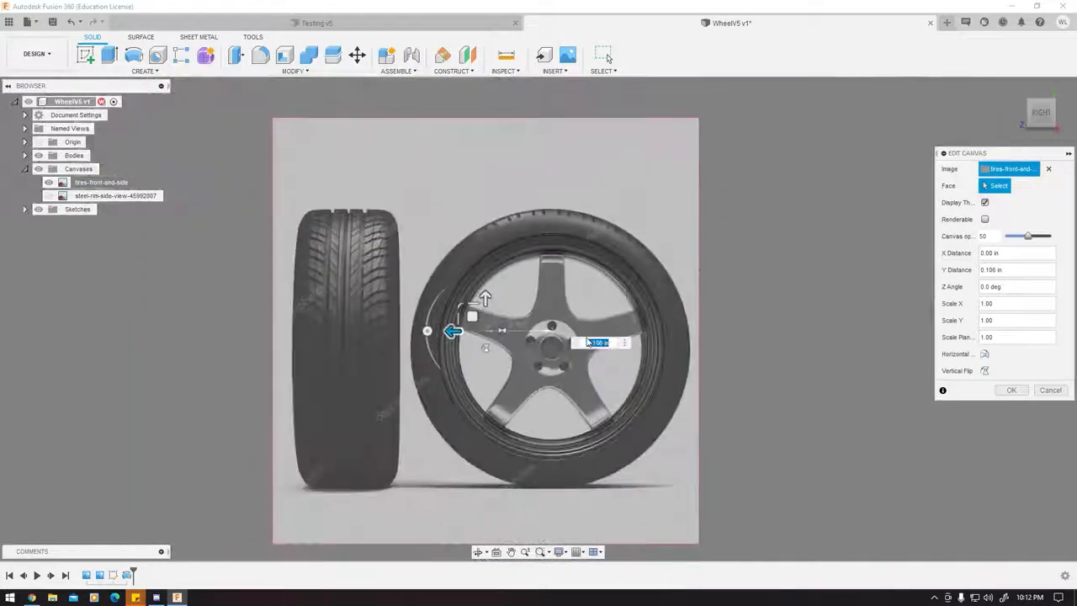
{"action": "left_click", "coordinate": [1010, 391]}
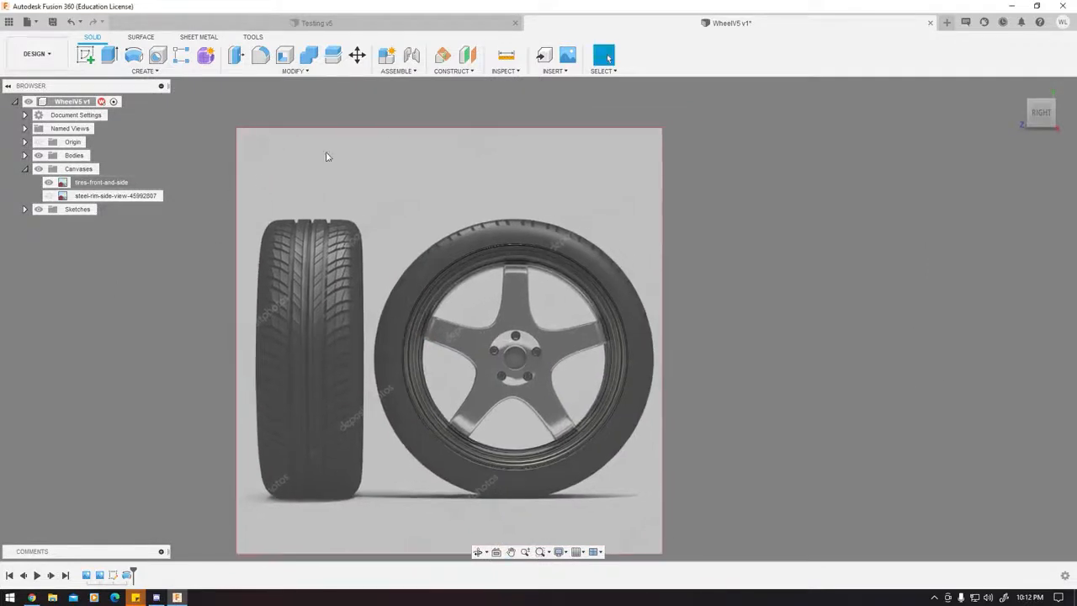
Toggle the selectability of the tires-front-and-side canvas, leaving it unselectable.
{"action": "right_click", "coordinate": [78, 183]}
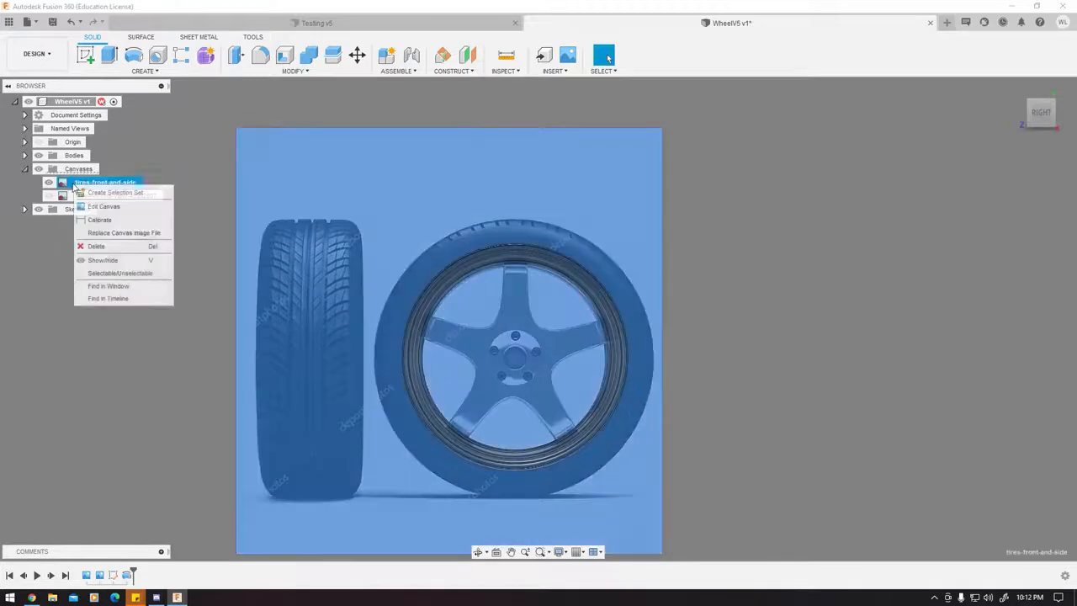
{"action": "left_click", "coordinate": [119, 273]}
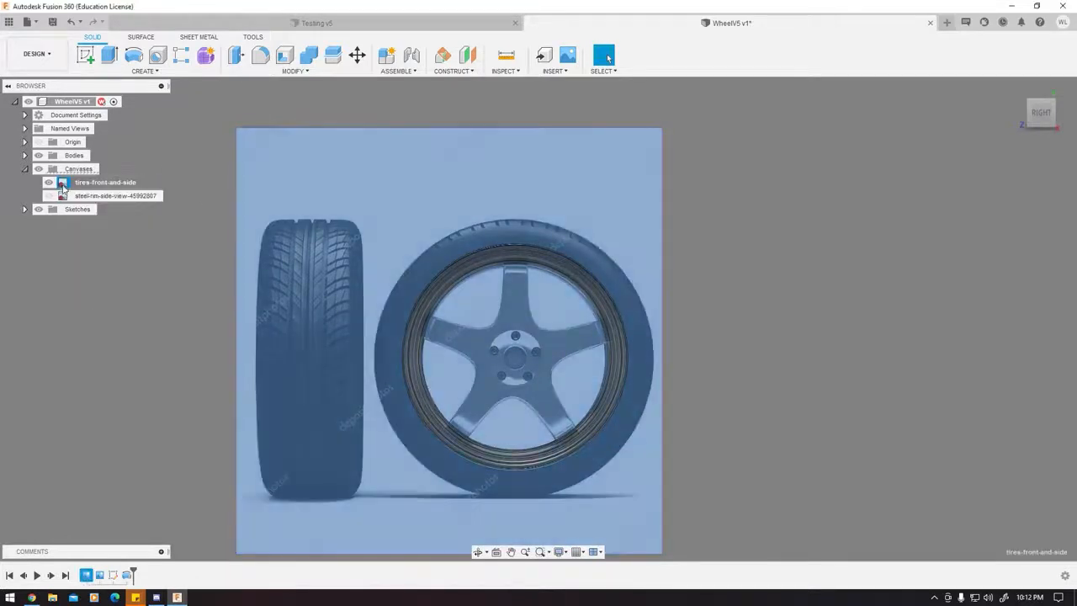
{"action": "left_click", "coordinate": [60, 186]}
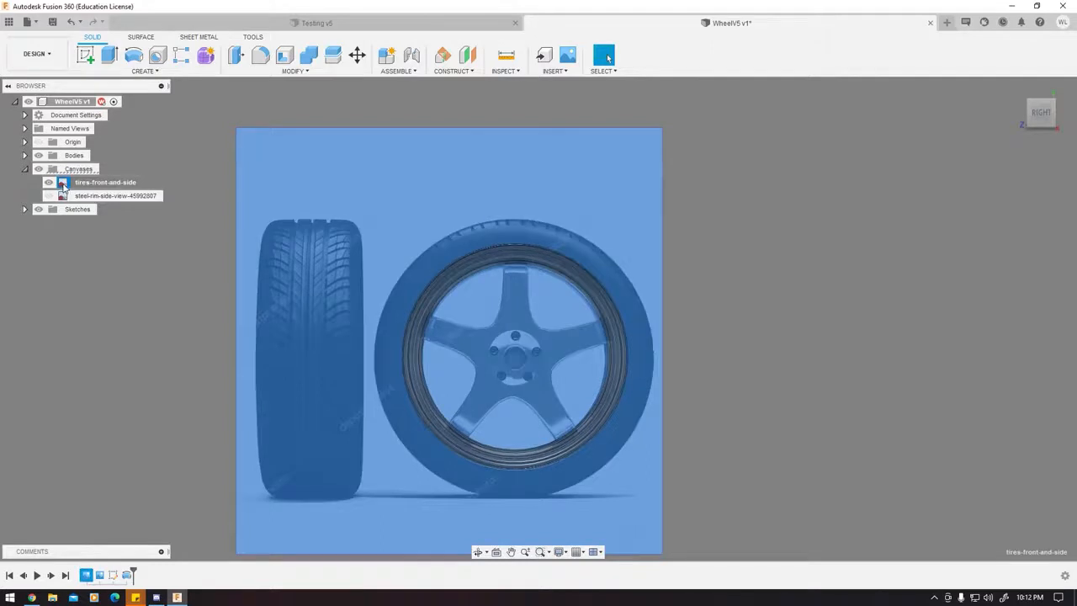
{"action": "right_click", "coordinate": [62, 187]}
{"action": "left_click", "coordinate": [98, 274]}
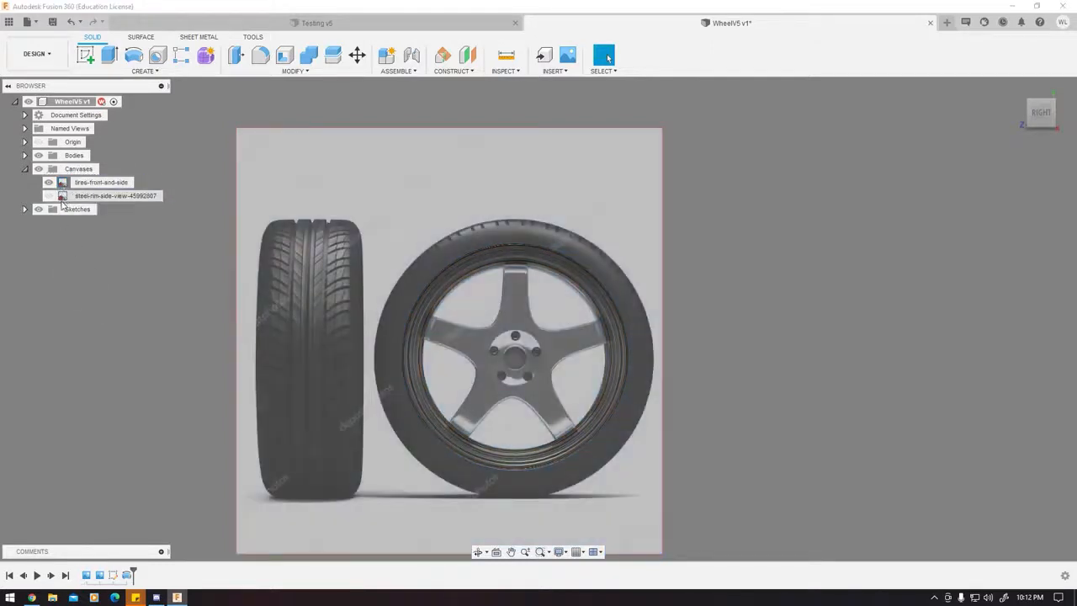
{"action": "left_click", "coordinate": [62, 185]}
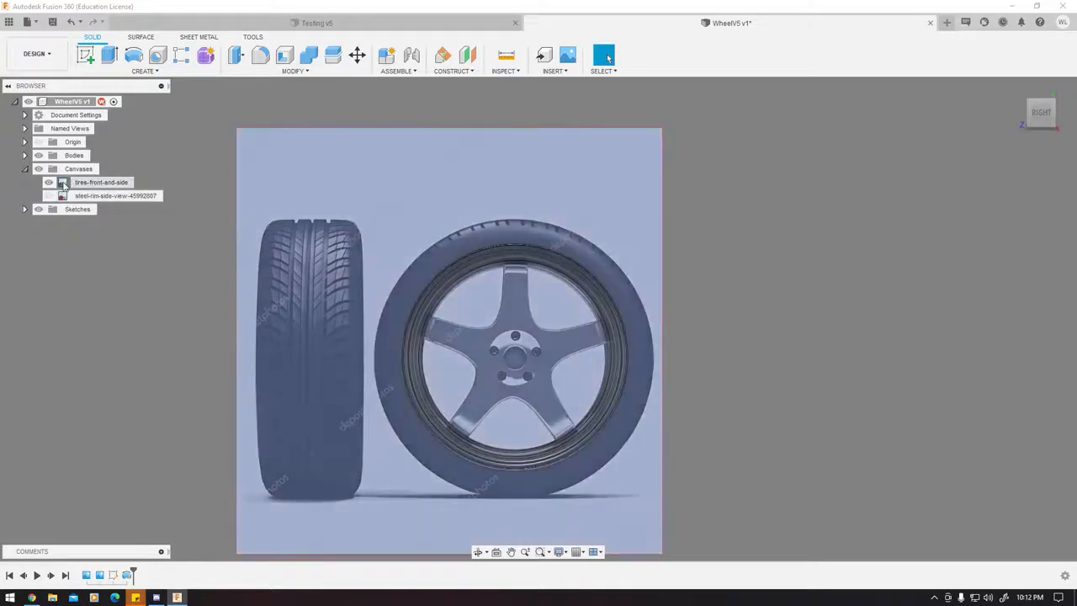
{"action": "right_click", "coordinate": [62, 185]}
{"action": "left_click", "coordinate": [98, 273]}
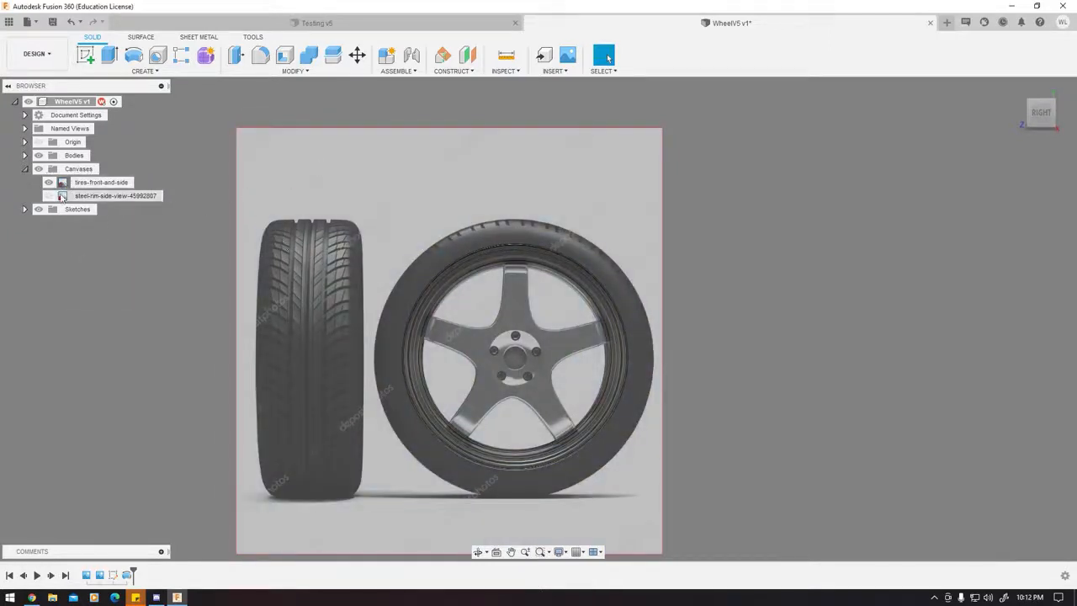
Collapse the canvas list and save the design as a new version with the description "User Saved".
{"action": "left_click", "coordinate": [24, 169]}
{"action": "middle_click_drag", "start_coordinate": [512, 221], "coordinate": [481, 210]}
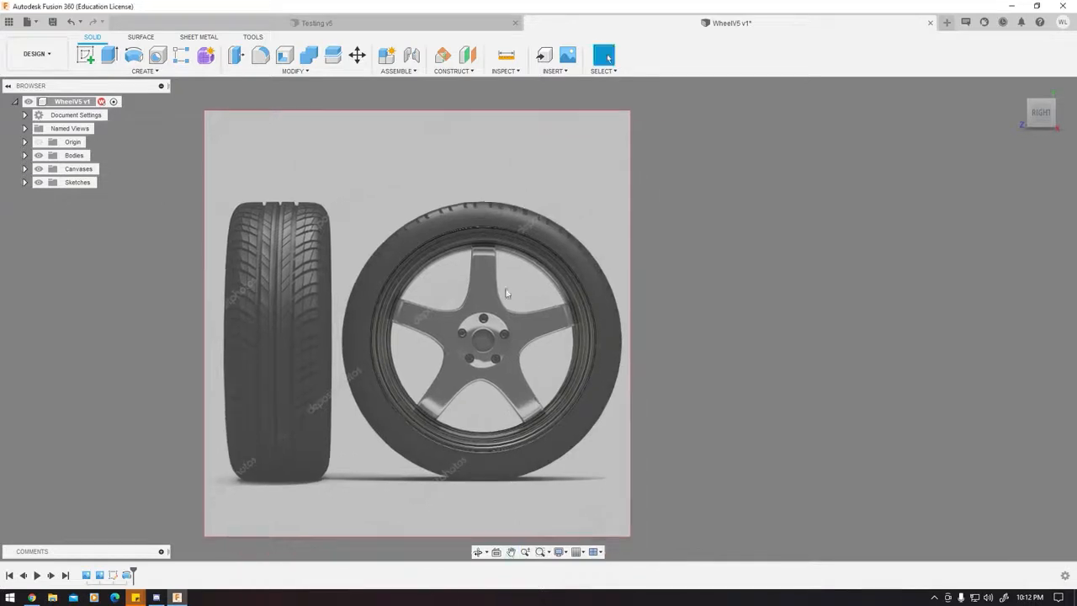
{"action": "scroll", "coordinate": [505, 289], "scroll_direction": "up", "scroll_amount": 5}
{"action": "key", "text": "ctrl+s"}
{"action": "left_click", "coordinate": [539, 318]}
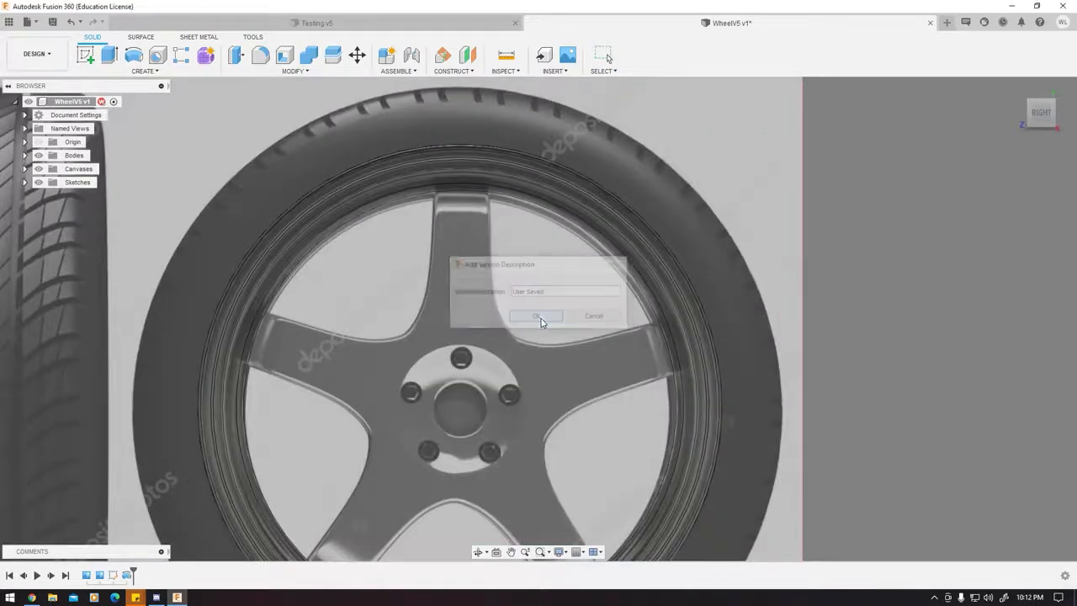
Start an offset construction plane based on the origin's YZ plane.
{"action": "middle_click_drag", "start_coordinate": [505, 382], "coordinate": [528, 264]}
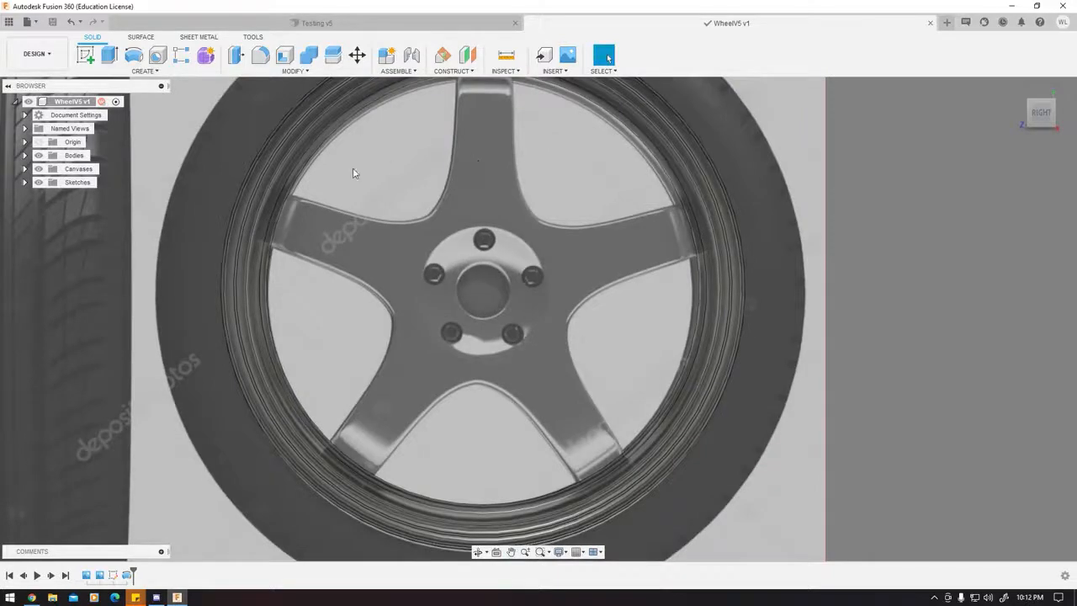
{"action": "middle_click_drag", "start_coordinate": [511, 233], "coordinate": [496, 246], "text": "shift"}
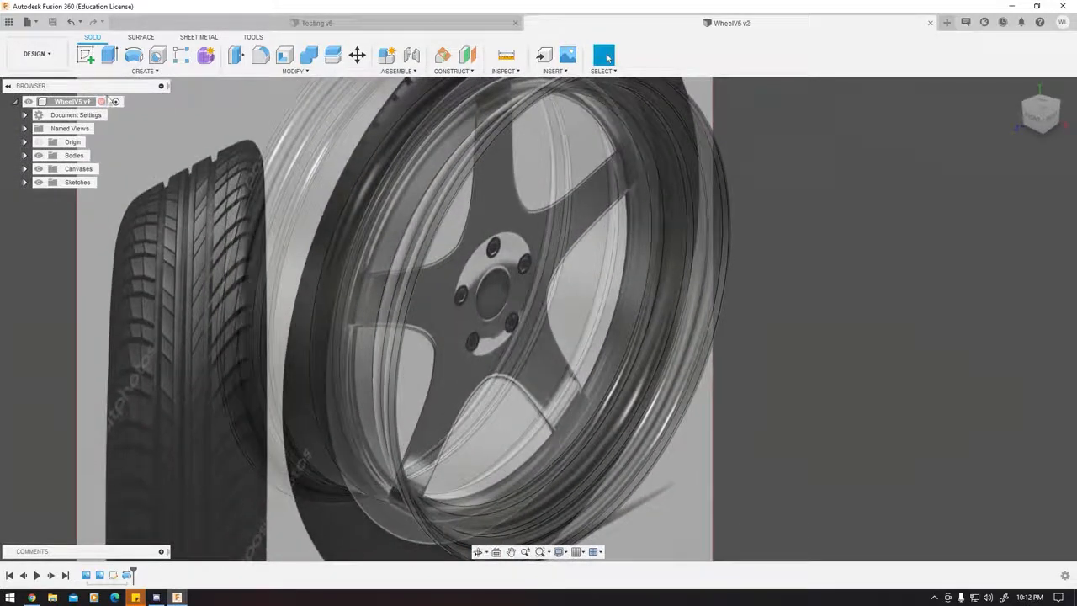
{"action": "left_click", "coordinate": [469, 56]}
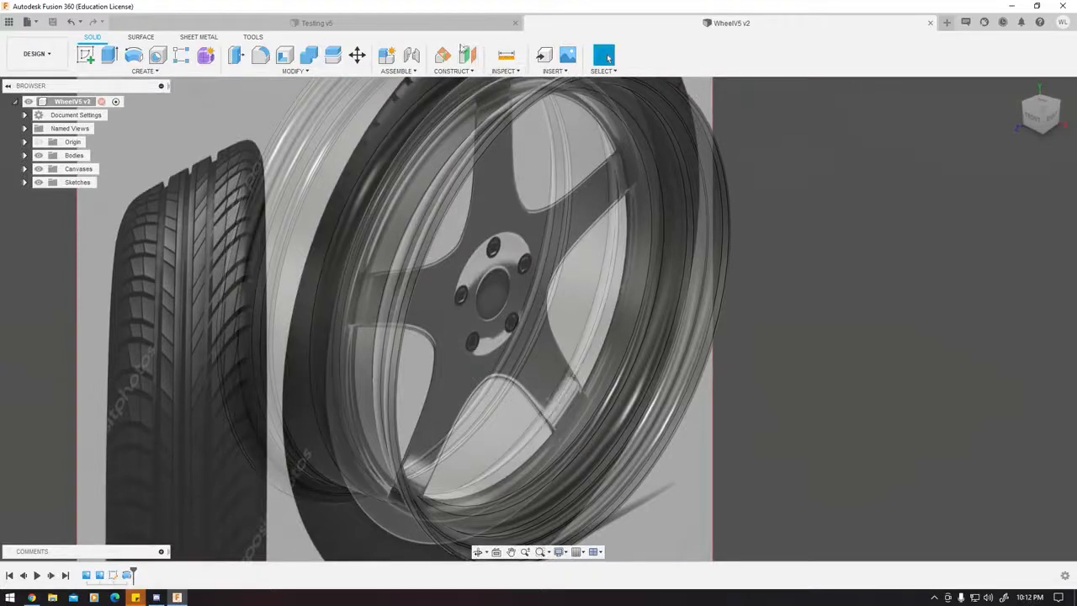
{"action": "left_click", "coordinate": [469, 56]}
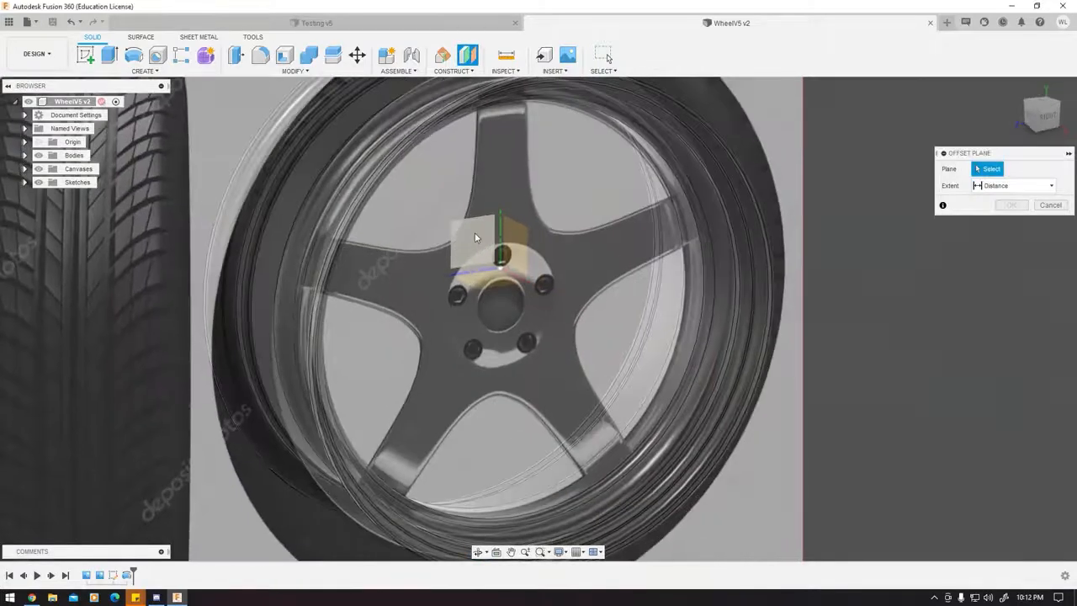
{"action": "left_click", "coordinate": [475, 238]}
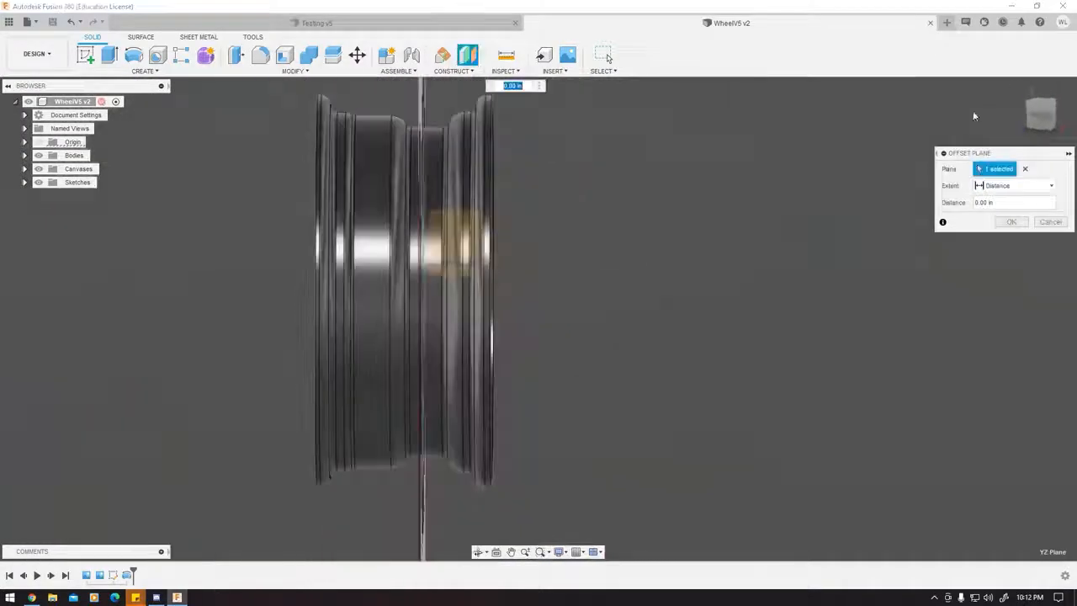
Set the construction plane's offset from the YZ plane to about 0.05 in, checking it from the front, and create the plane.
{"action": "left_click", "coordinate": [1041, 115]}
{"action": "scroll", "coordinate": [484, 109], "scroll_direction": "up", "scroll_amount": 4}
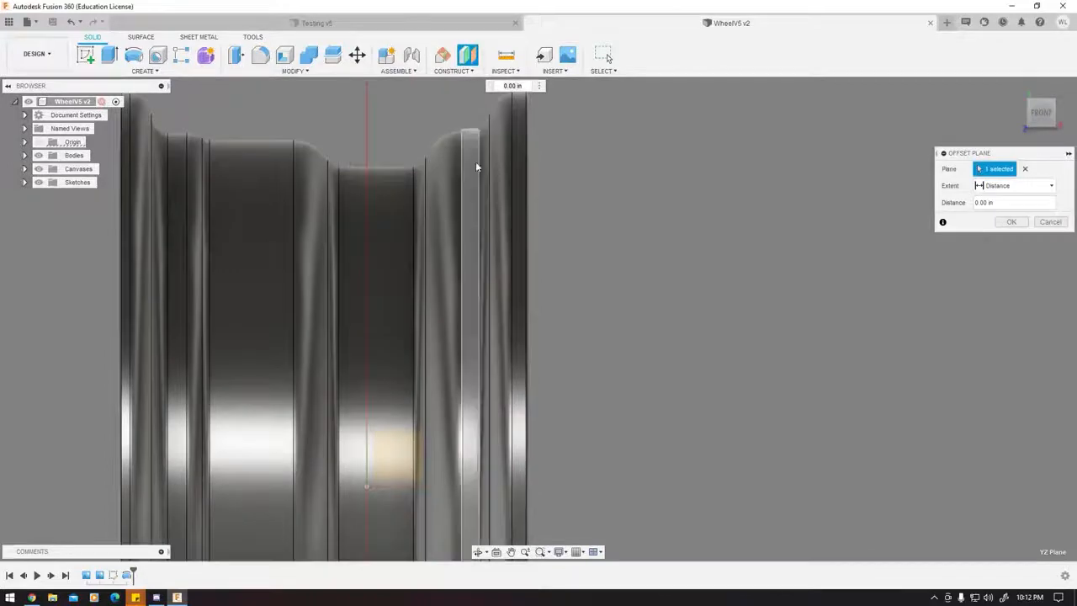
{"action": "middle_click_drag", "start_coordinate": [498, 440], "coordinate": [498, 292]}
{"action": "scroll", "coordinate": [497, 288], "scroll_direction": "down", "scroll_amount": 4}
{"action": "mouse_move", "coordinate": [657, 257]}
{"action": "middle_mouse_down", "text": "shift"}
{"action": "mouse_move", "coordinate": [577, 263]}
{"action": "mouse_move", "coordinate": [652, 254]}
{"action": "middle_mouse_up", "text": "shift"}
{"action": "left_click", "coordinate": [1049, 121]}
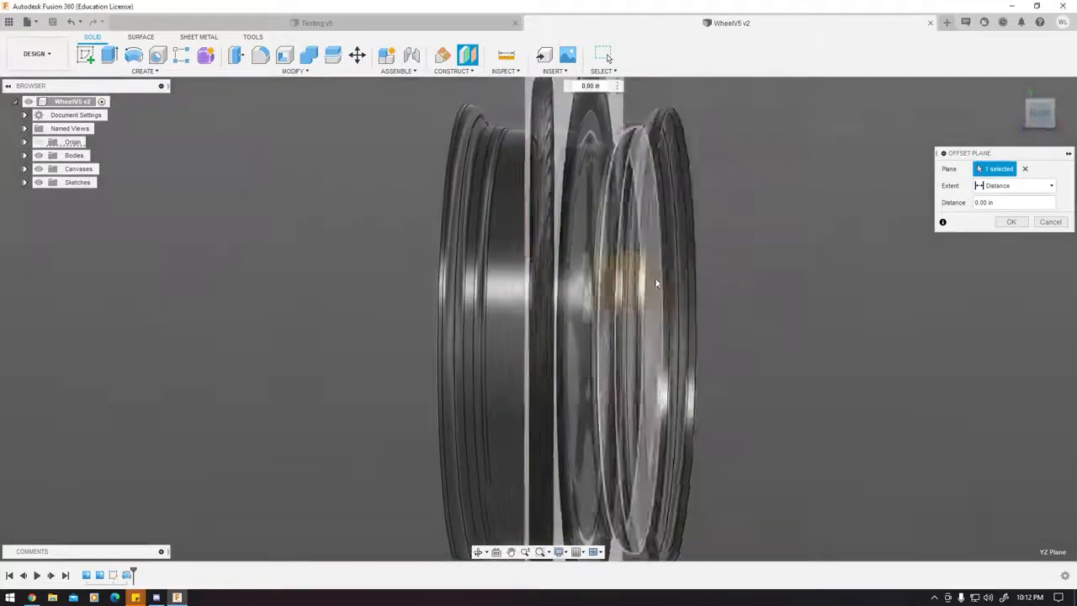
{"action": "scroll", "coordinate": [592, 254], "scroll_direction": "up", "scroll_amount": 4}
{"action": "scroll", "coordinate": [592, 252], "scroll_direction": "down", "scroll_amount": 4}
{"action": "scroll", "coordinate": [592, 250], "scroll_direction": "down", "scroll_amount": 5}
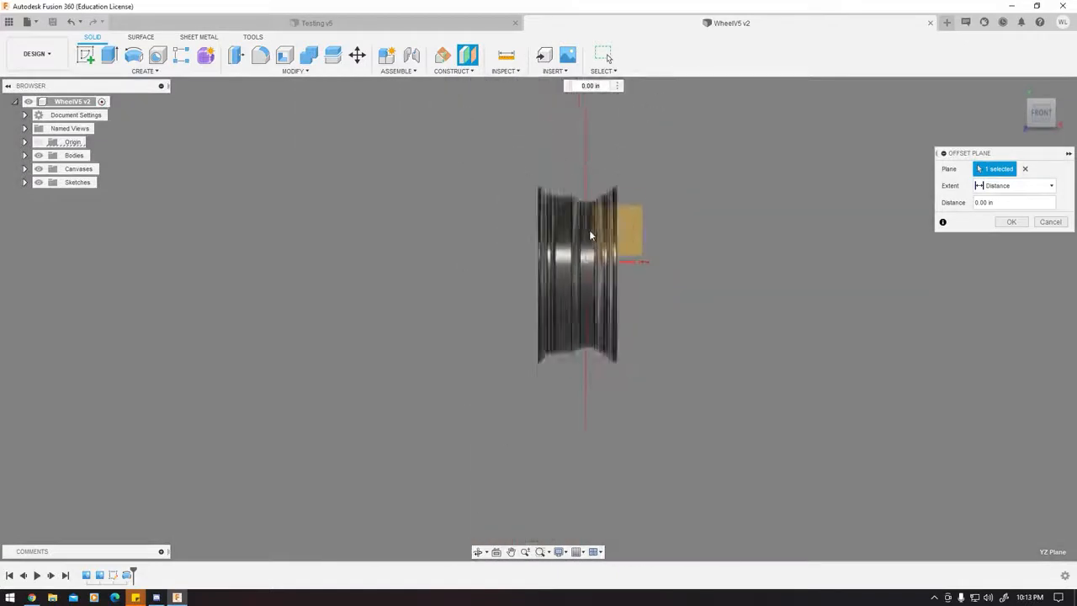
{"action": "scroll", "coordinate": [627, 252], "scroll_direction": "up", "scroll_amount": 7}
{"action": "scroll", "coordinate": [690, 253], "scroll_direction": "down", "scroll_amount": 6}
{"action": "scroll", "coordinate": [679, 256], "scroll_direction": "down", "scroll_amount": 4}
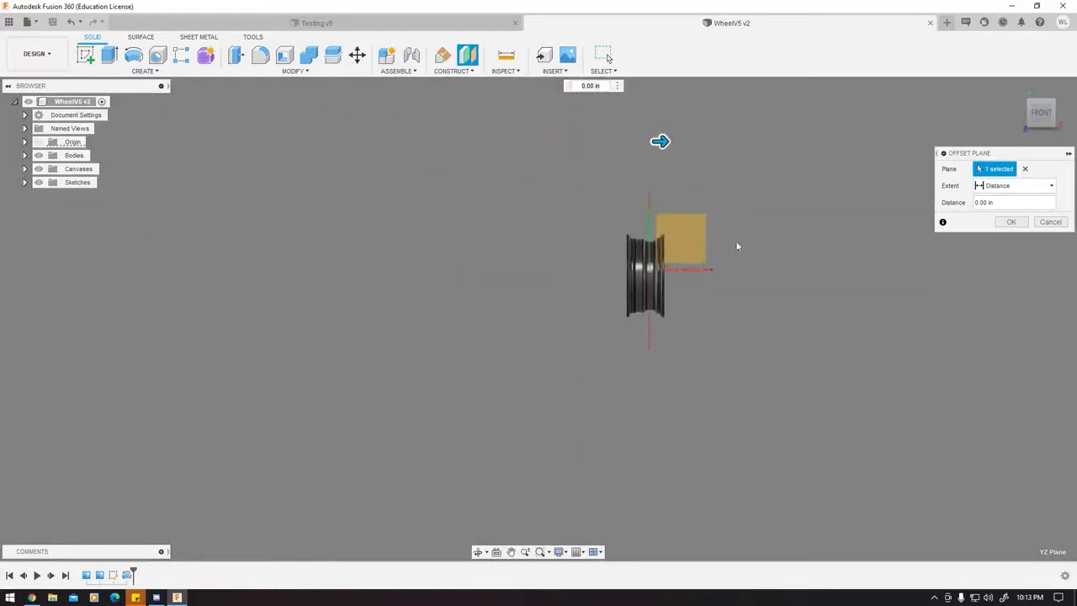
{"action": "scroll", "coordinate": [673, 154], "scroll_direction": "up", "scroll_amount": 5}
{"action": "middle_click_drag", "start_coordinate": [625, 106], "coordinate": [883, 188], "text": "shift"}
{"action": "left_click", "coordinate": [1040, 113]}
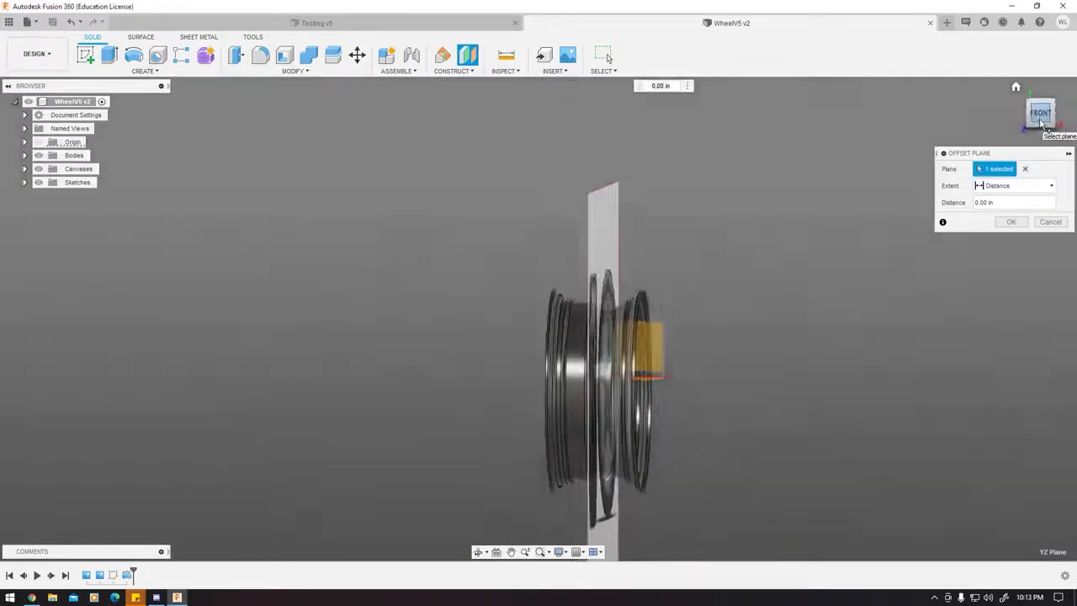
{"action": "mouse_move", "coordinate": [525, 95]}
{"action": "left_mouse_down"}
{"action": "mouse_move", "coordinate": [557, 100]}
{"action": "mouse_move", "coordinate": [526, 101]}
{"action": "left_mouse_up"}
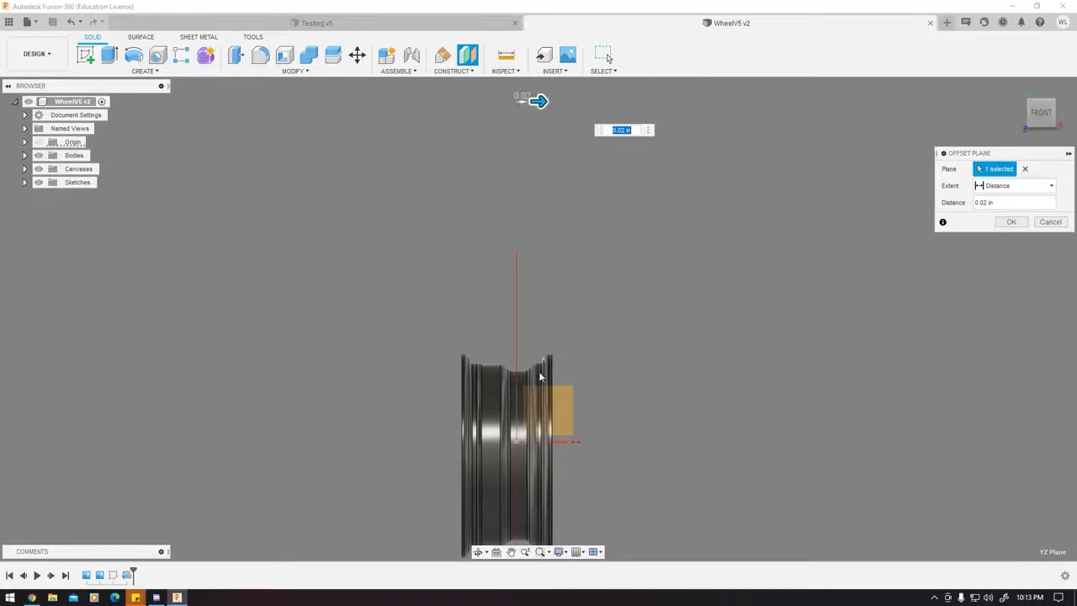
{"action": "left_click_drag", "start_coordinate": [542, 104], "coordinate": [558, 111]}
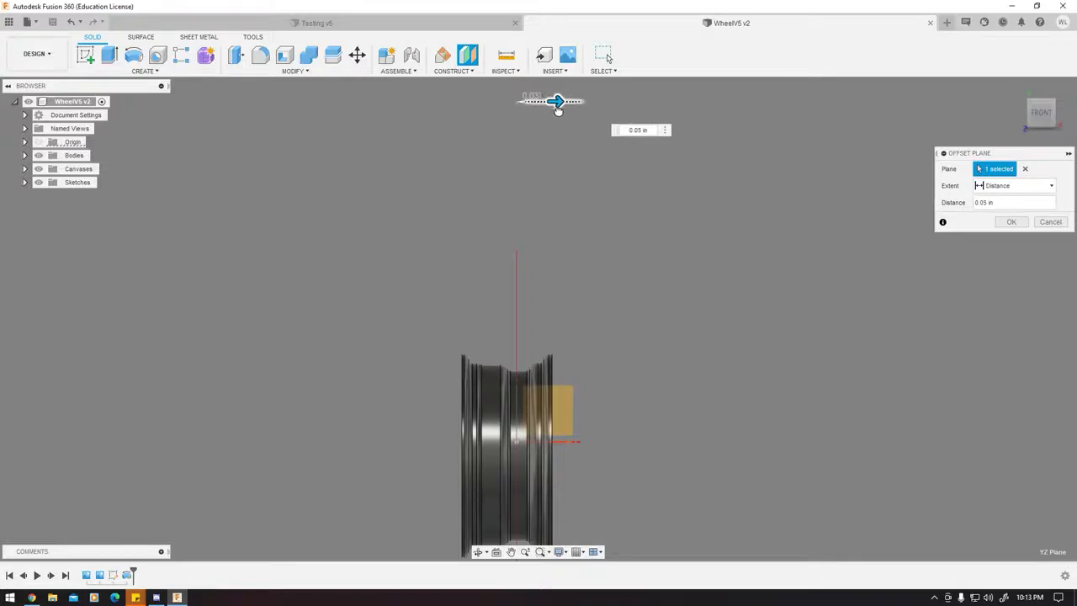
{"action": "scroll", "coordinate": [549, 407], "scroll_direction": "up", "scroll_amount": 8}
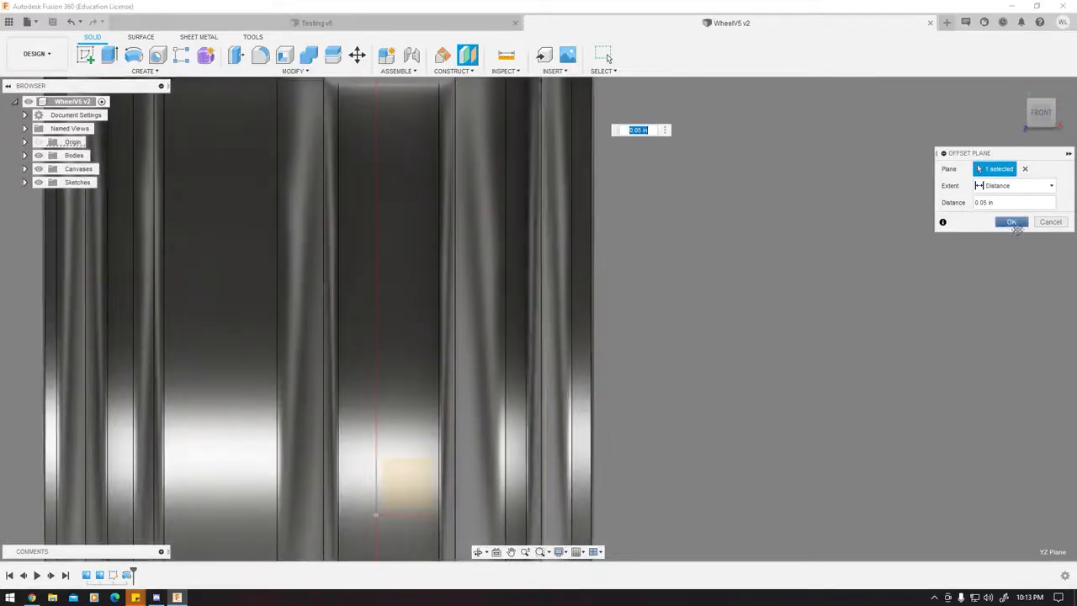
{"action": "left_click", "coordinate": [1012, 222]}
Create a new sketch on the offset plane, facing the wheel canvas.
{"action": "scroll", "coordinate": [680, 337], "scroll_direction": "down", "scroll_amount": 10}
{"action": "mouse_move", "coordinate": [757, 337]}
{"action": "middle_mouse_down", "text": "shift"}
{"action": "mouse_move", "coordinate": [667, 347]}
{"action": "mouse_move", "coordinate": [536, 271]}
{"action": "mouse_move", "coordinate": [609, 309]}
{"action": "middle_mouse_up", "text": "shift"}
{"action": "left_click", "coordinate": [1043, 115]}
{"action": "left_click", "coordinate": [85, 55]}
{"action": "left_click", "coordinate": [546, 292]}
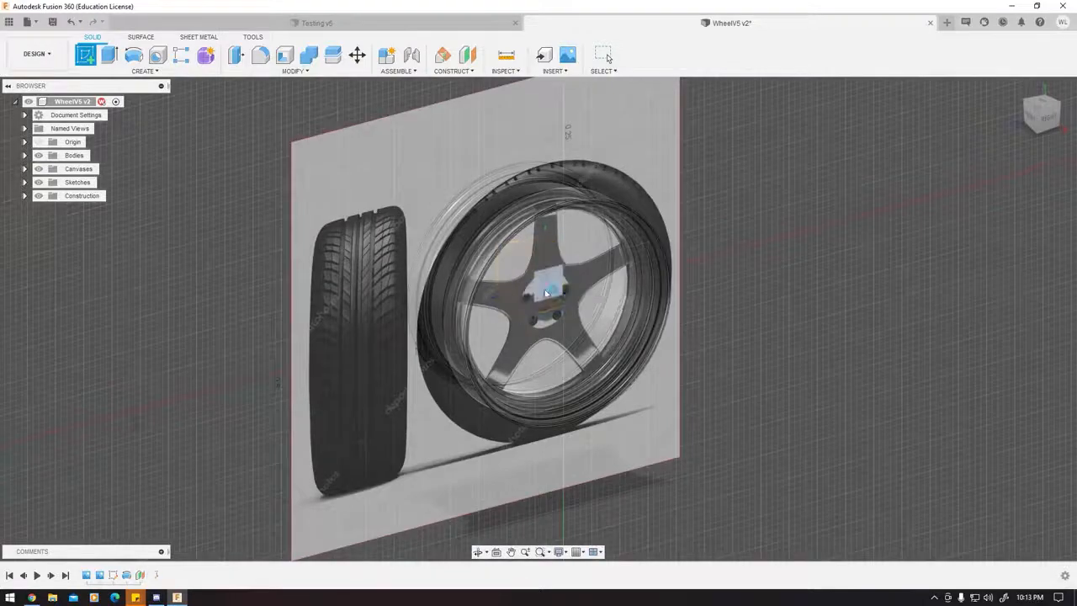
Draw a circle about 0.038 in in diameter over the wheel's center bore and shift its center to match the canvas.
{"action": "scroll", "coordinate": [613, 373], "scroll_direction": "up", "scroll_amount": 5}
{"action": "middle_click_drag", "start_coordinate": [611, 373], "coordinate": [546, 307]}
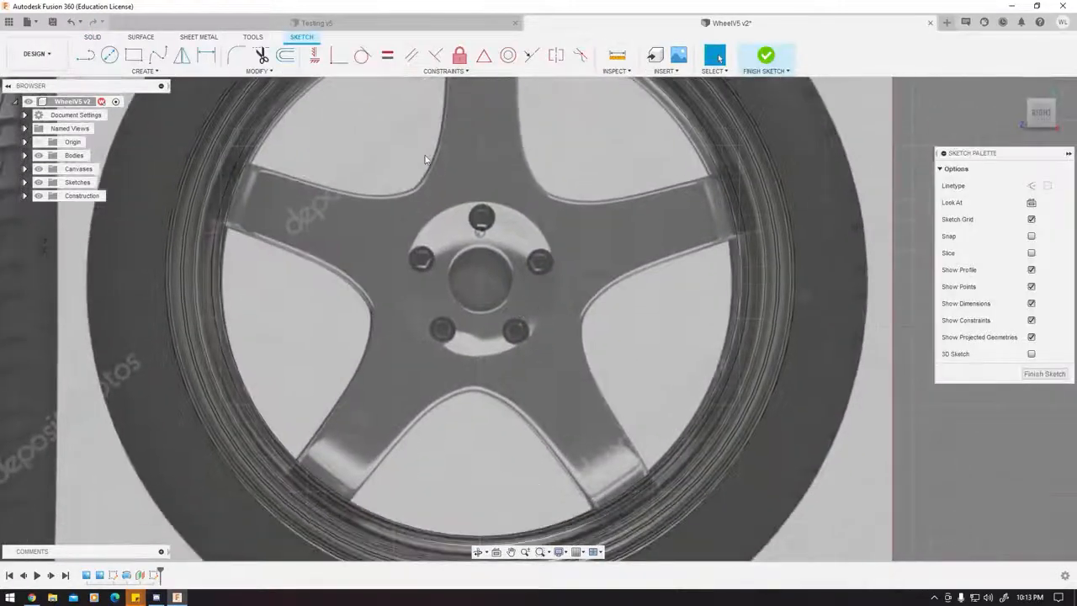
{"action": "left_click", "coordinate": [110, 57]}
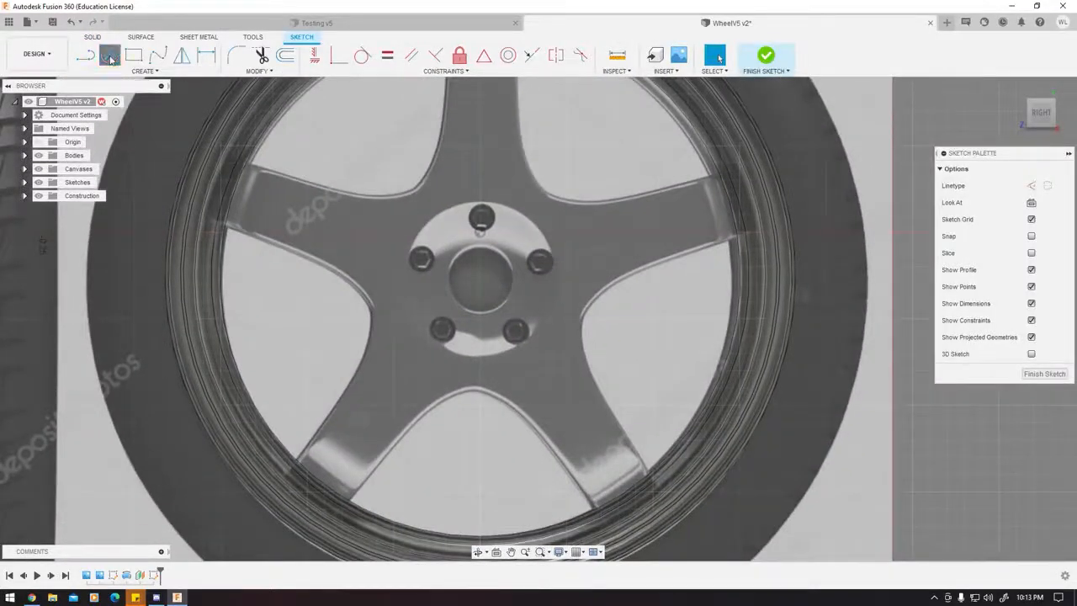
{"action": "left_click", "coordinate": [480, 282]}
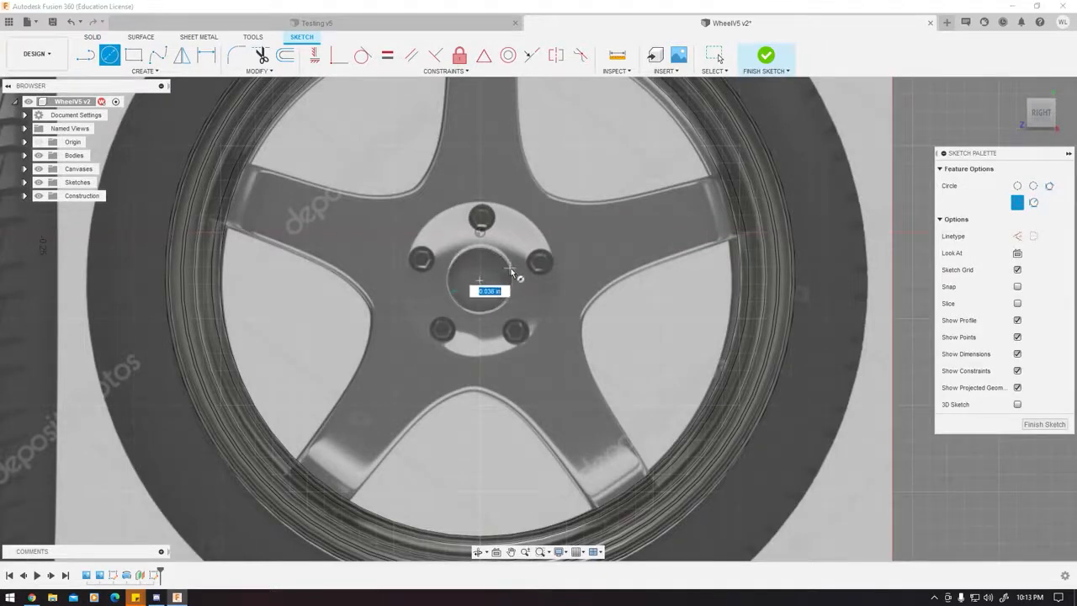
{"action": "left_click", "coordinate": [509, 273]}
{"action": "scroll", "coordinate": [496, 291], "scroll_direction": "up", "scroll_amount": 5}
{"action": "key", "text": "Escape"}
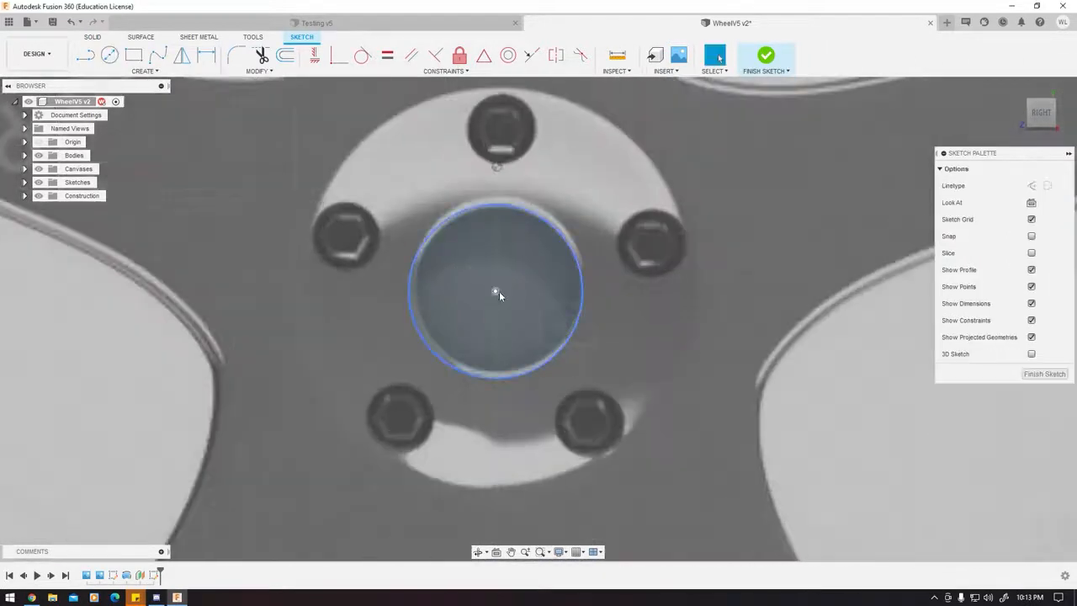
{"action": "left_click_drag", "start_coordinate": [496, 292], "coordinate": [499, 286]}
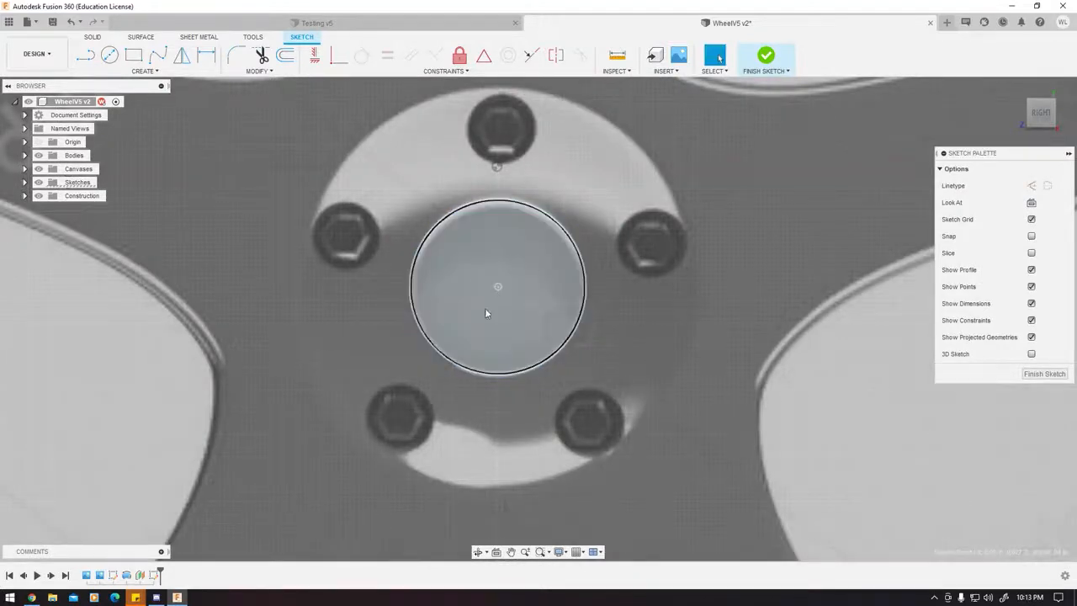
Draw a larger circle concentric with the bore circle, tracing the outer edge of the hub face around the lug bolts.
{"action": "scroll", "coordinate": [538, 310], "scroll_direction": "down", "scroll_amount": 5}
{"action": "scroll", "coordinate": [538, 310], "scroll_direction": "down", "scroll_amount": 3}
{"action": "scroll", "coordinate": [553, 299], "scroll_direction": "up", "scroll_amount": 5}
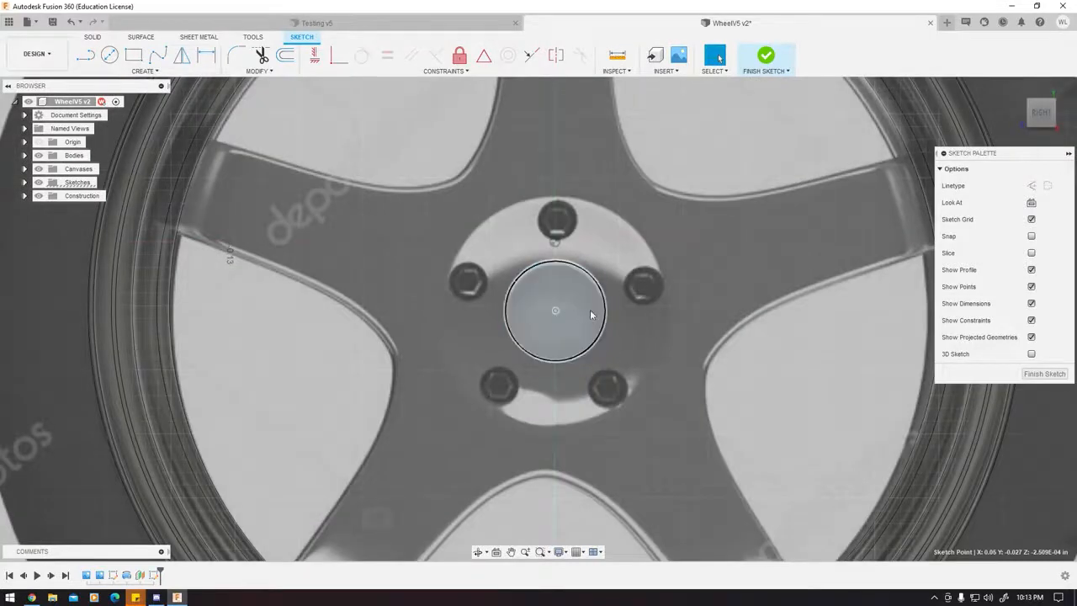
{"action": "scroll", "coordinate": [561, 325], "scroll_direction": "down", "scroll_amount": 3}
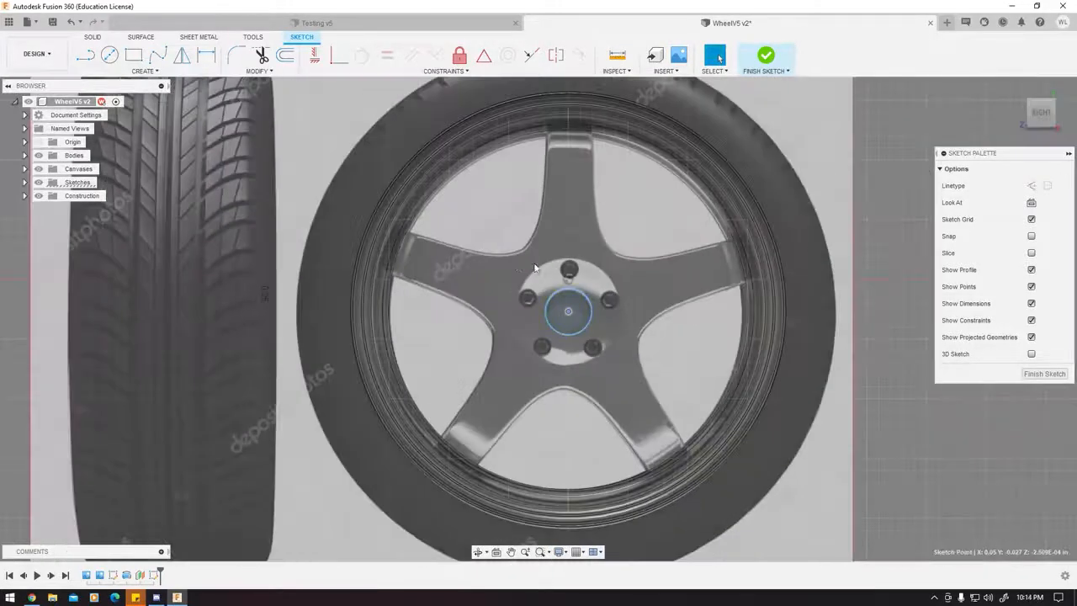
{"action": "left_click", "coordinate": [107, 56]}
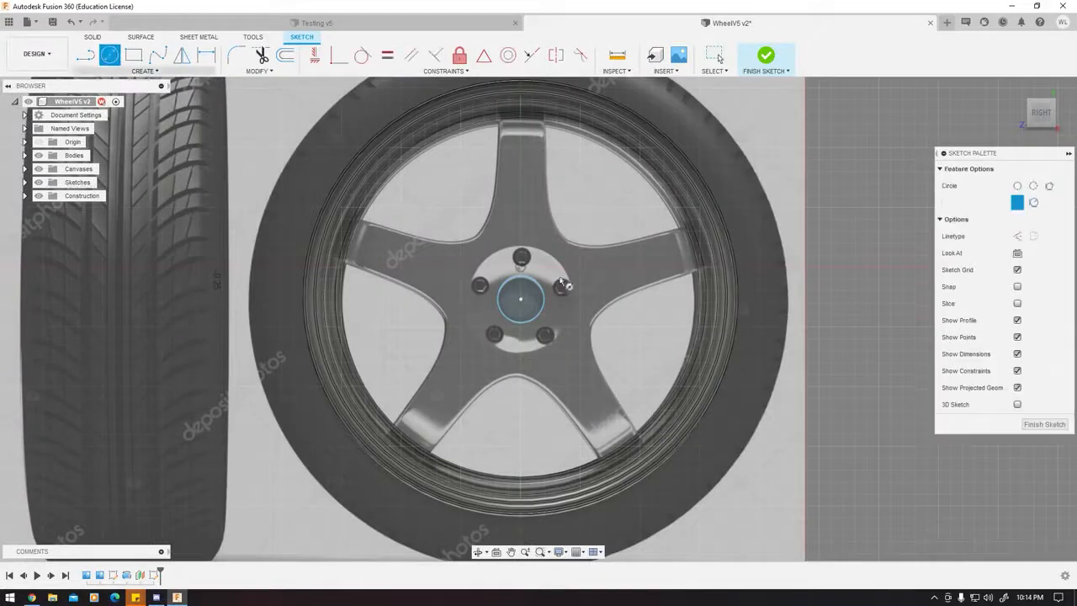
{"action": "left_click", "coordinate": [521, 298]}
{"action": "scroll", "coordinate": [528, 283], "scroll_direction": "up", "scroll_amount": 4}
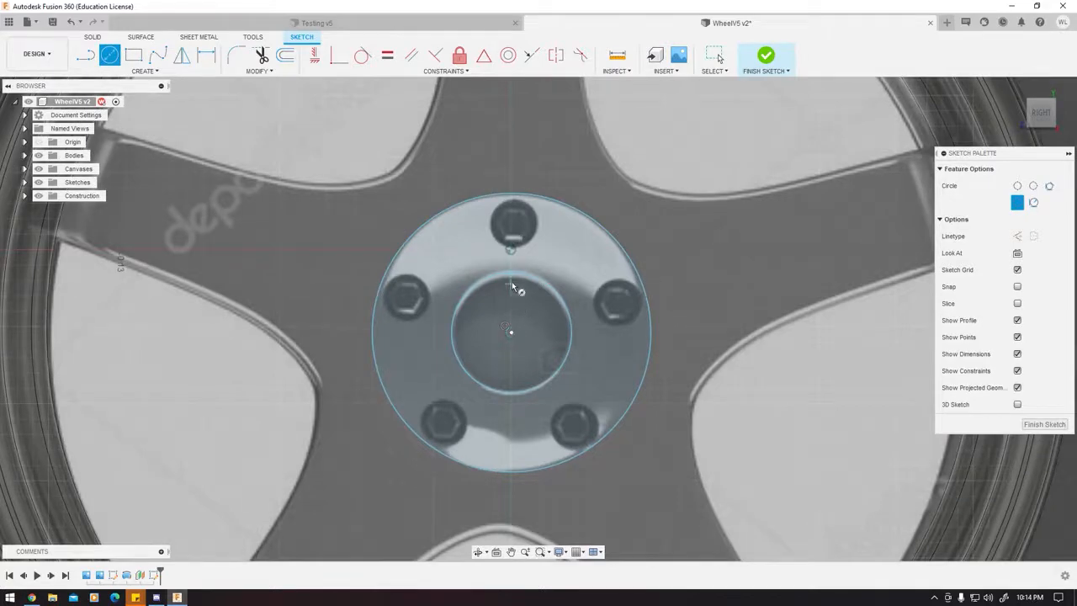
Draw a circle about 0.008 in in radius over the top lug bolt, vertically above the bore's center.
{"action": "left_click", "coordinate": [511, 234]}
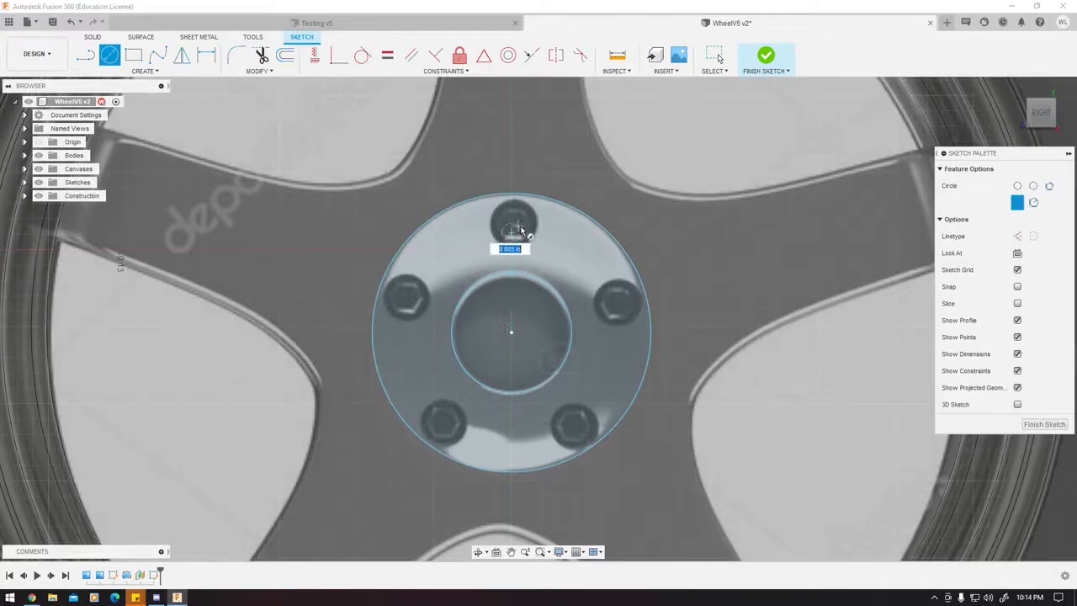
{"action": "left_click", "coordinate": [494, 237]}
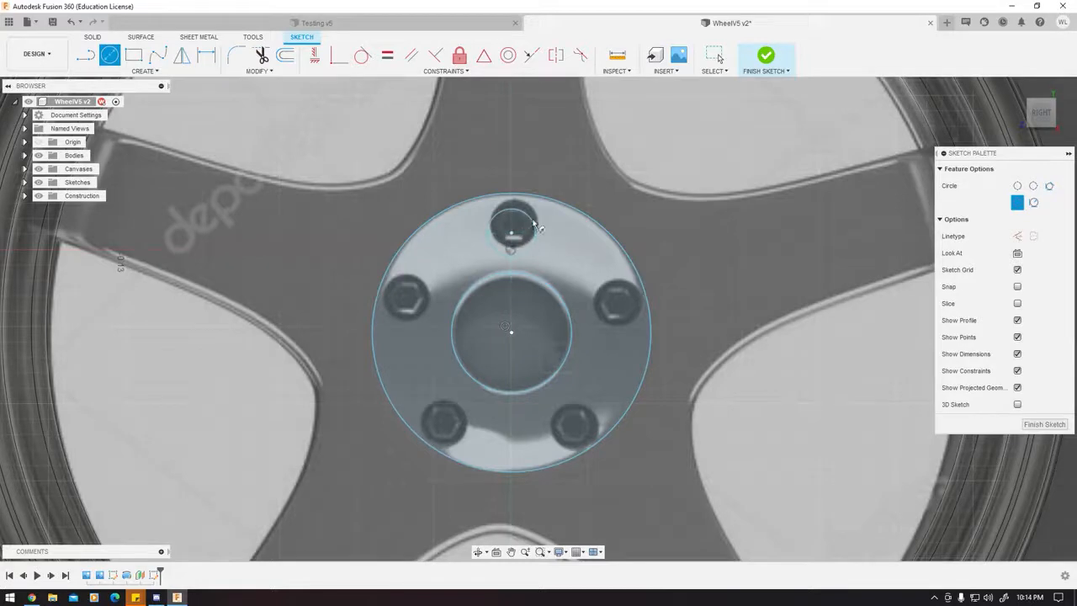
{"action": "key", "text": "Escape"}
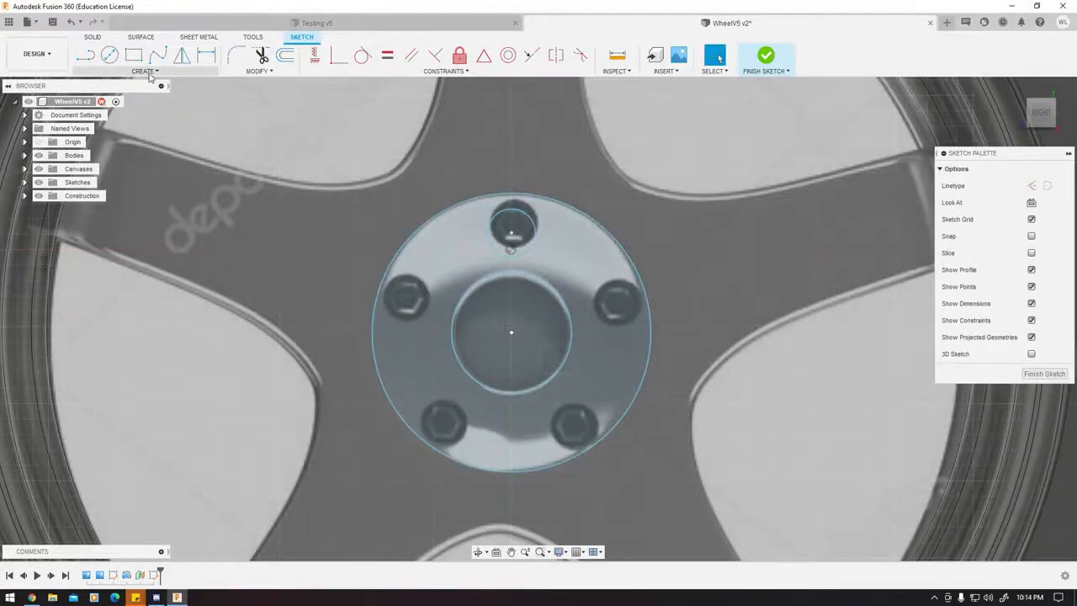
Create a full circular pattern of the lug bolt circle around the bore's center with a quantity of 5.
{"action": "left_click", "coordinate": [149, 74]}
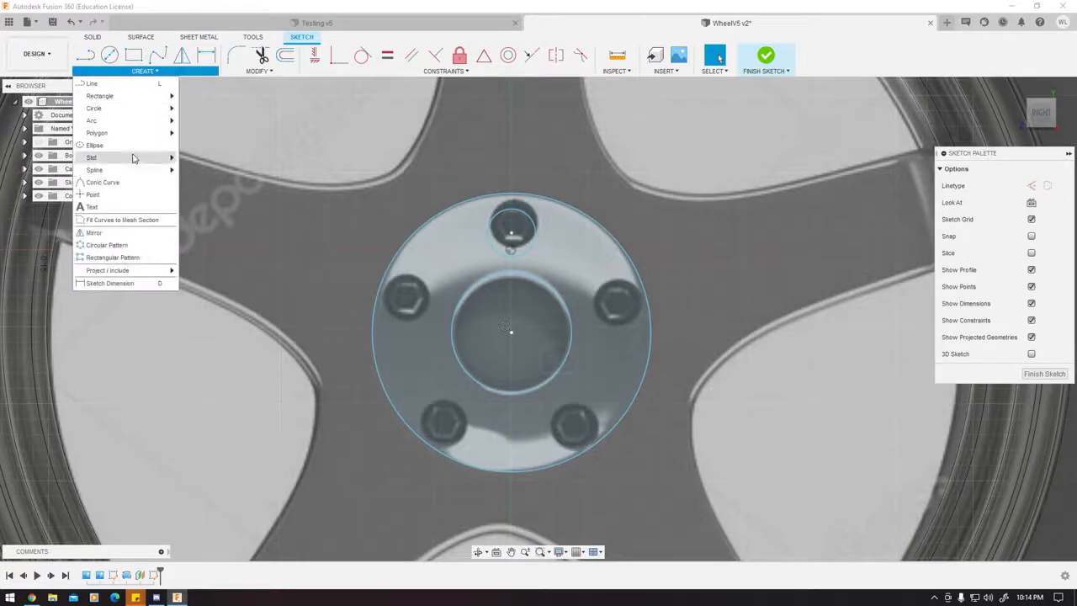
{"action": "left_click", "coordinate": [106, 245]}
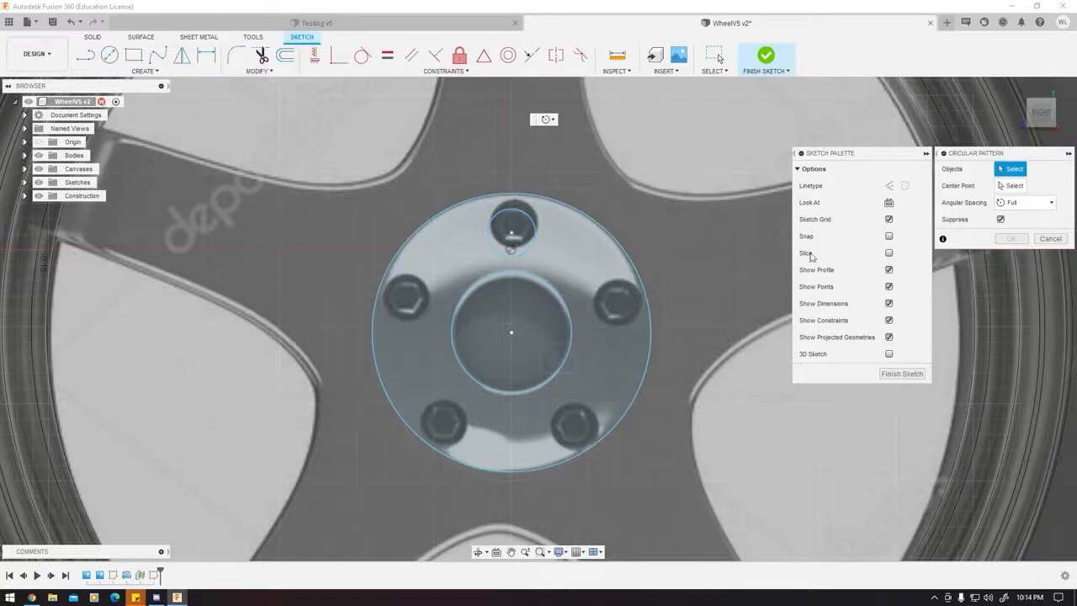
{"action": "left_click", "coordinate": [534, 222]}
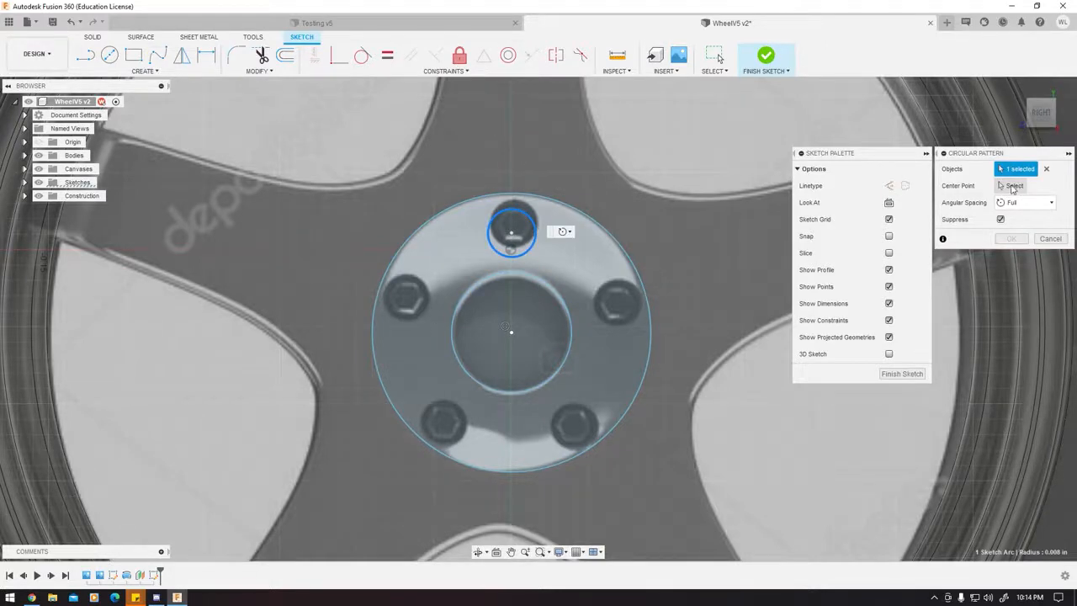
{"action": "left_click", "coordinate": [1014, 186]}
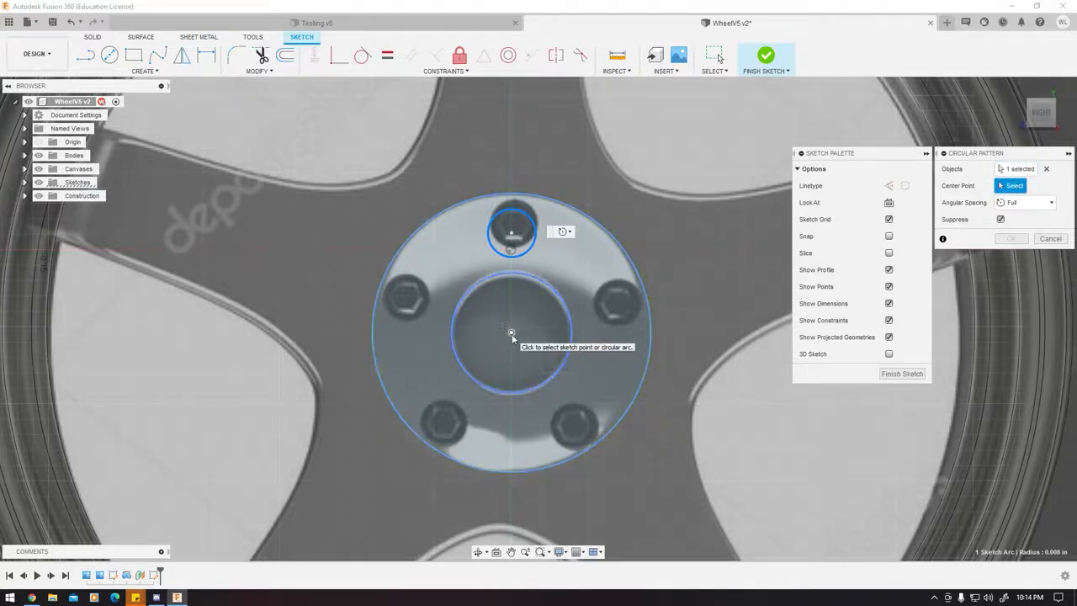
{"action": "left_click", "coordinate": [511, 334]}
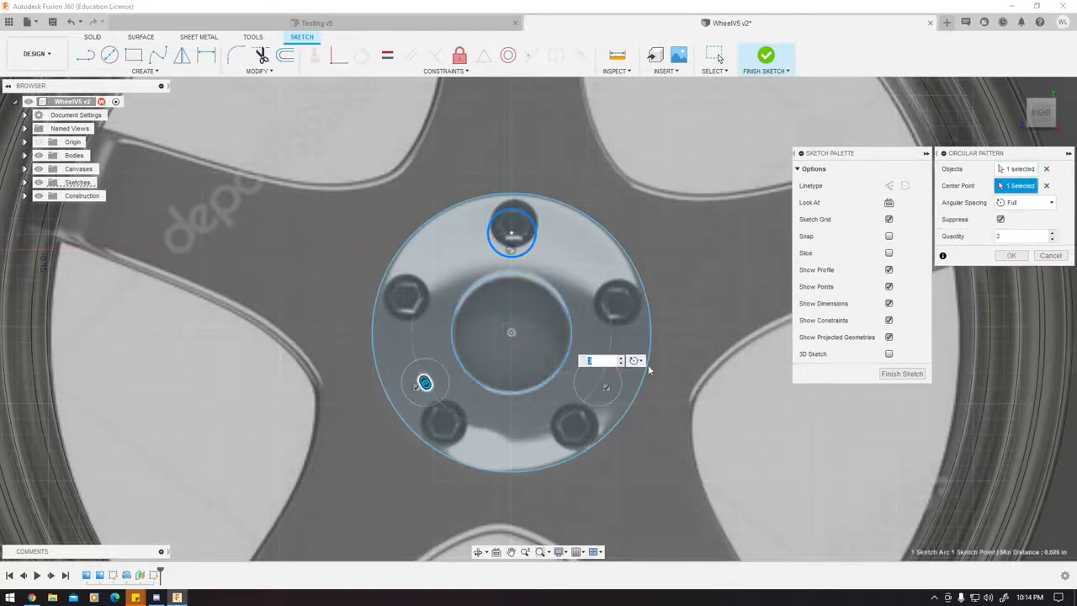
{"action": "type", "text": "5"}
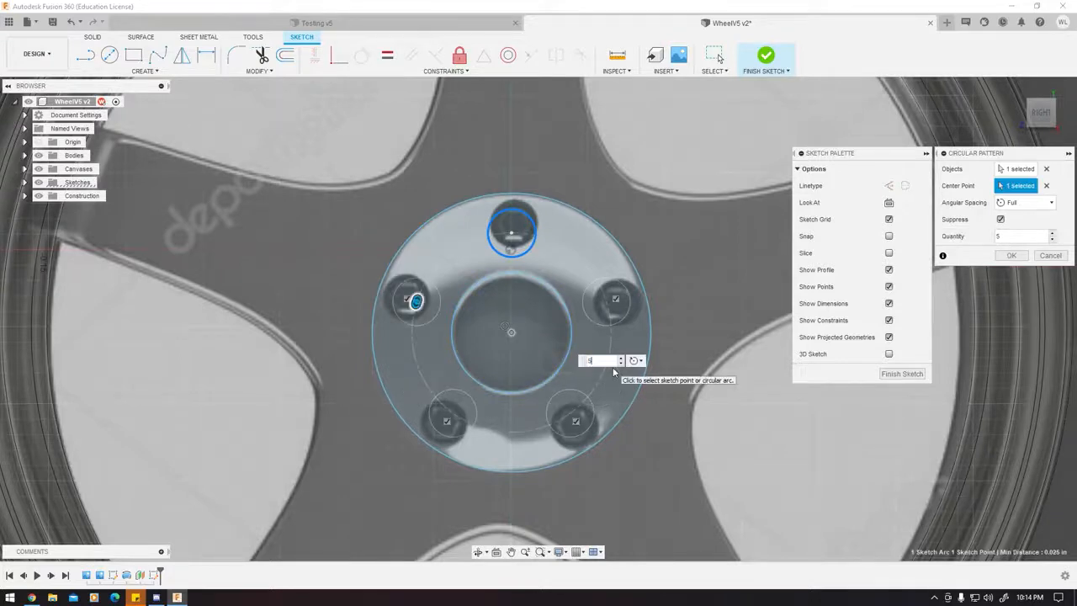
{"action": "key", "text": "Return"}
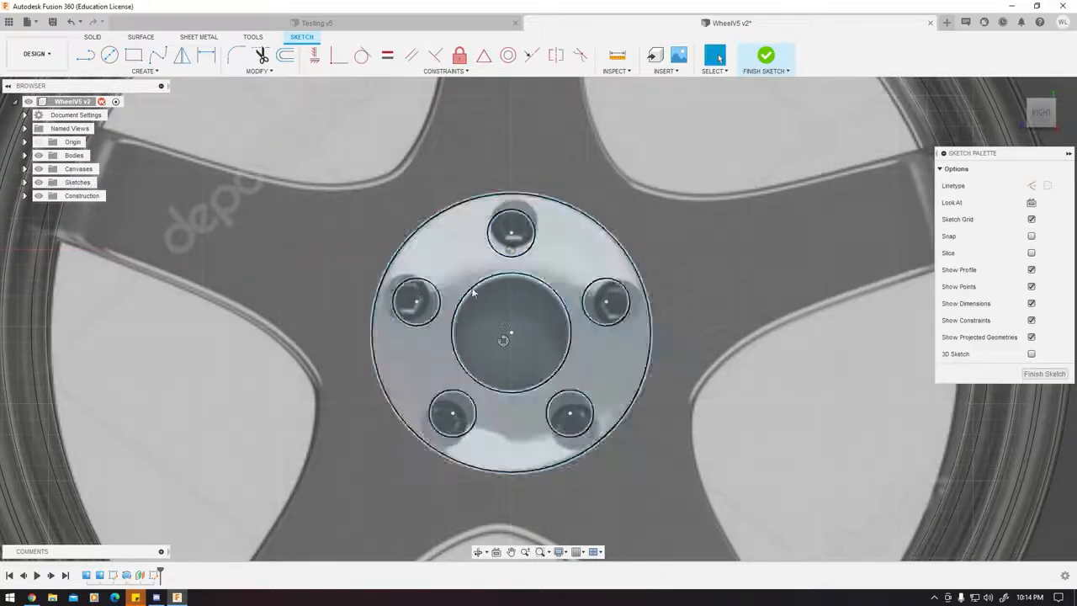
{"action": "left_click", "coordinate": [473, 293]}
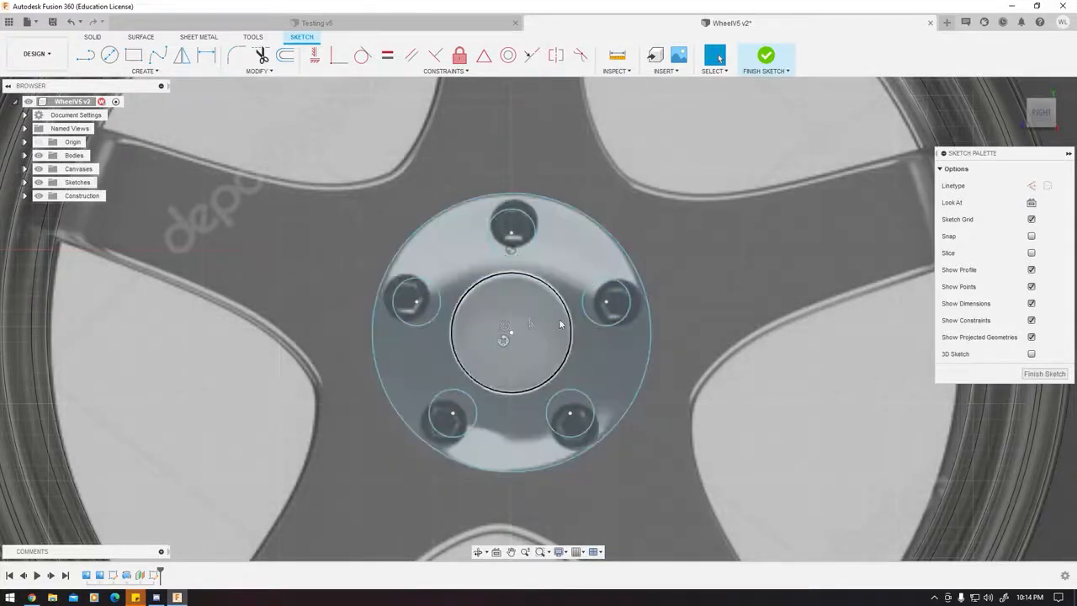
{"action": "scroll", "coordinate": [560, 324], "scroll_direction": "down", "scroll_amount": 5}
{"action": "scroll", "coordinate": [565, 211], "scroll_direction": "up", "scroll_amount": 5}
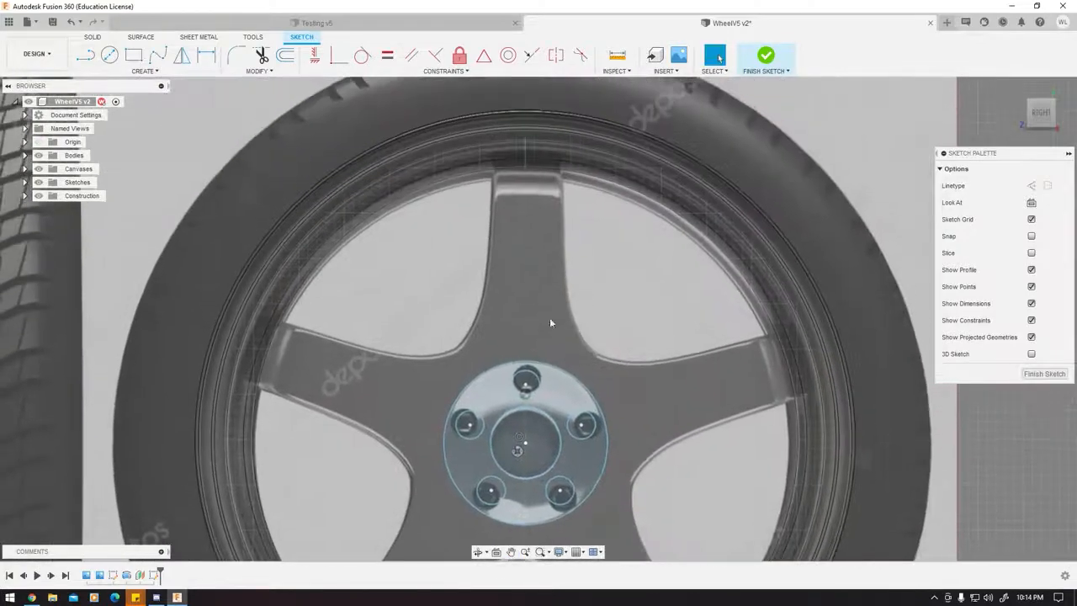
{"action": "scroll", "coordinate": [550, 322], "scroll_direction": "down", "scroll_amount": 5}
{"action": "scroll", "coordinate": [513, 106], "scroll_direction": "up", "scroll_amount": 5}
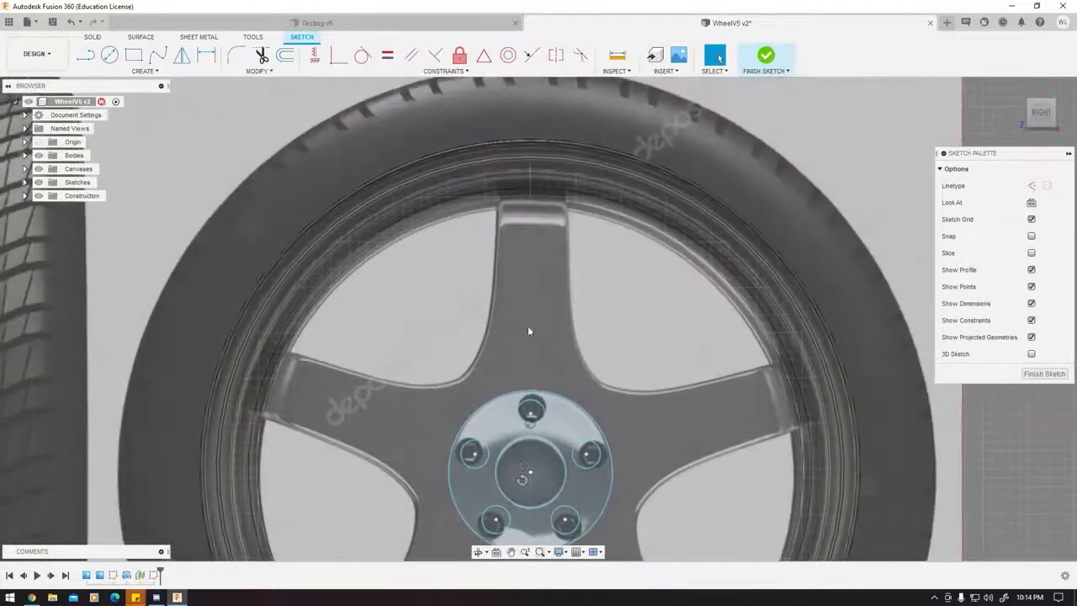
{"action": "middle_click_drag", "start_coordinate": [744, 342], "coordinate": [725, 207]}
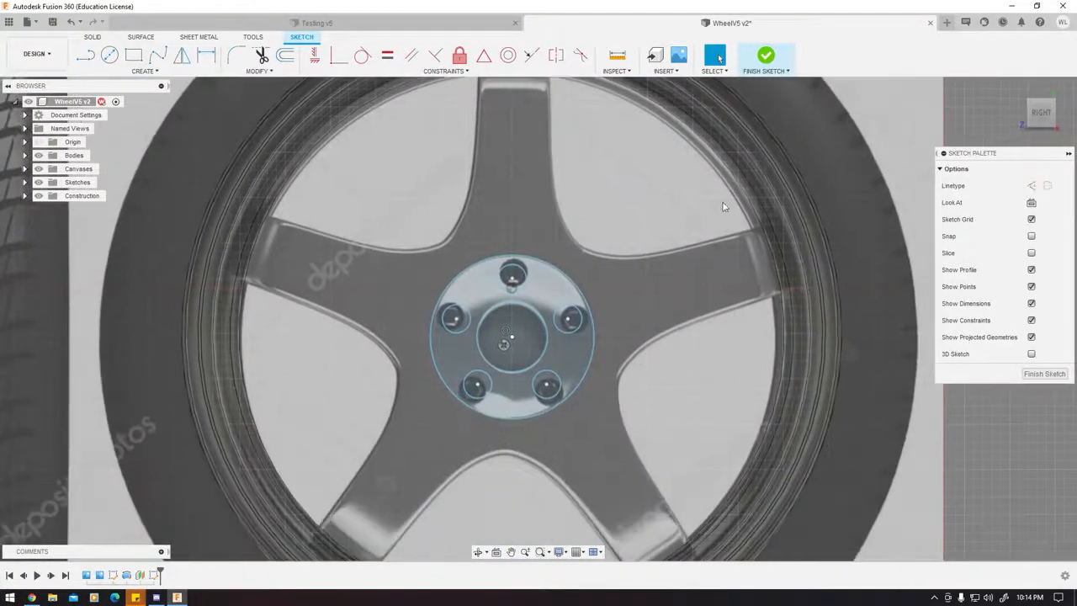
{"action": "middle_click_drag", "start_coordinate": [563, 212], "coordinate": [584, 285]}
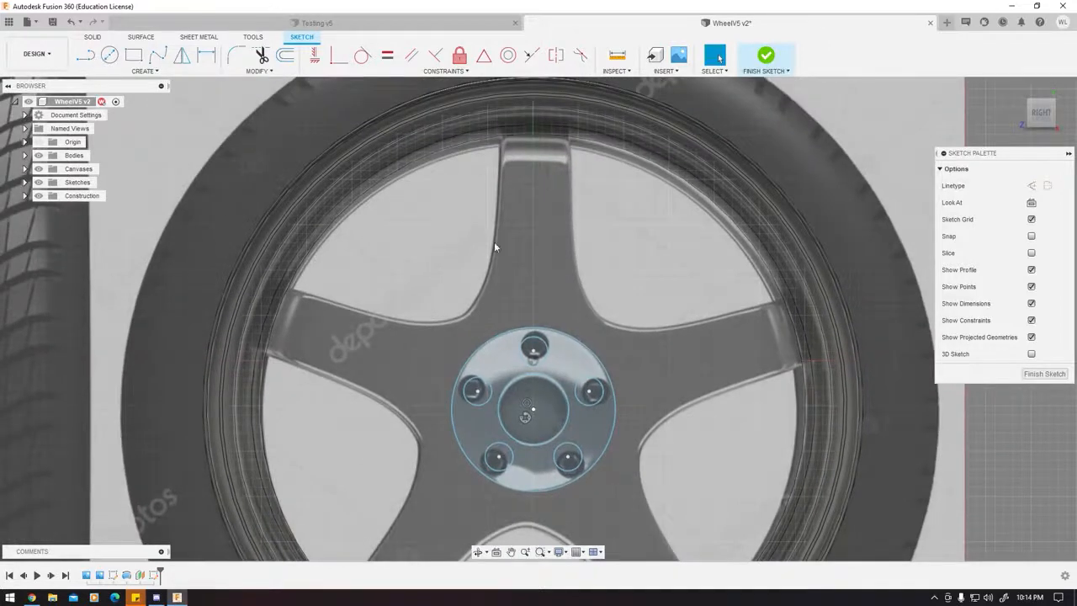
Try a vertical line from the bore's center up to the rim above the top spoke, and undo it.
{"action": "left_click", "coordinate": [85, 55]}
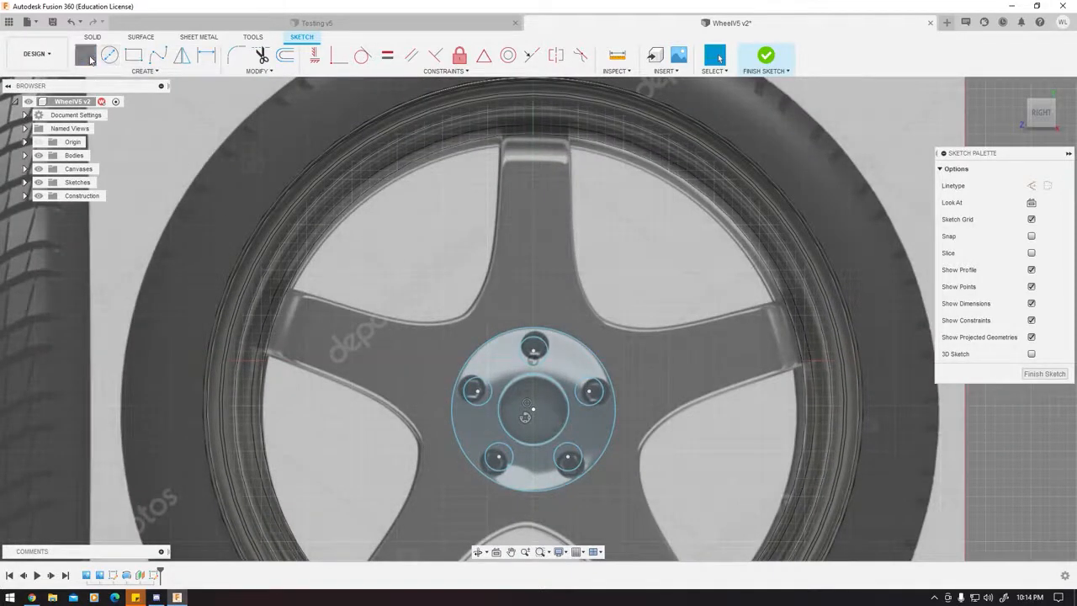
{"action": "left_click", "coordinate": [532, 410]}
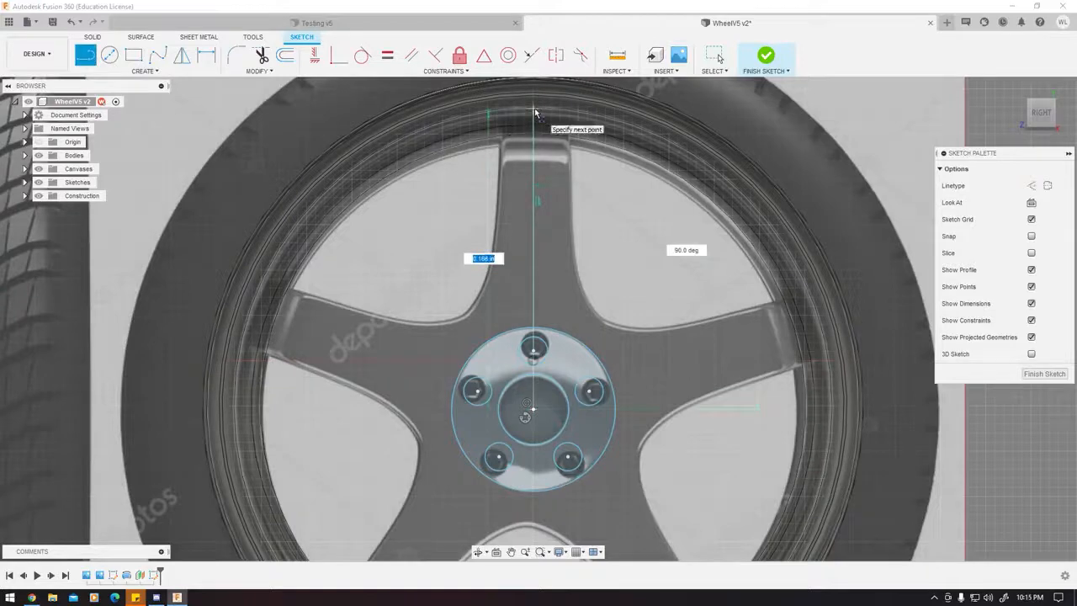
{"action": "left_click", "coordinate": [533, 109]}
{"action": "key", "text": "Escape"}
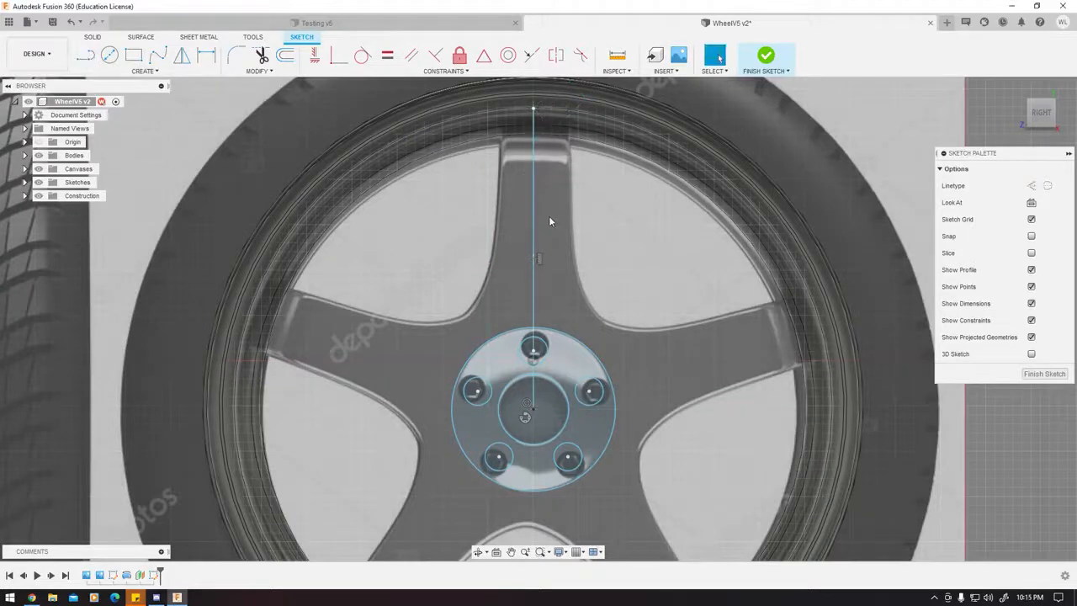
{"action": "key", "text": "ctrl+z"}
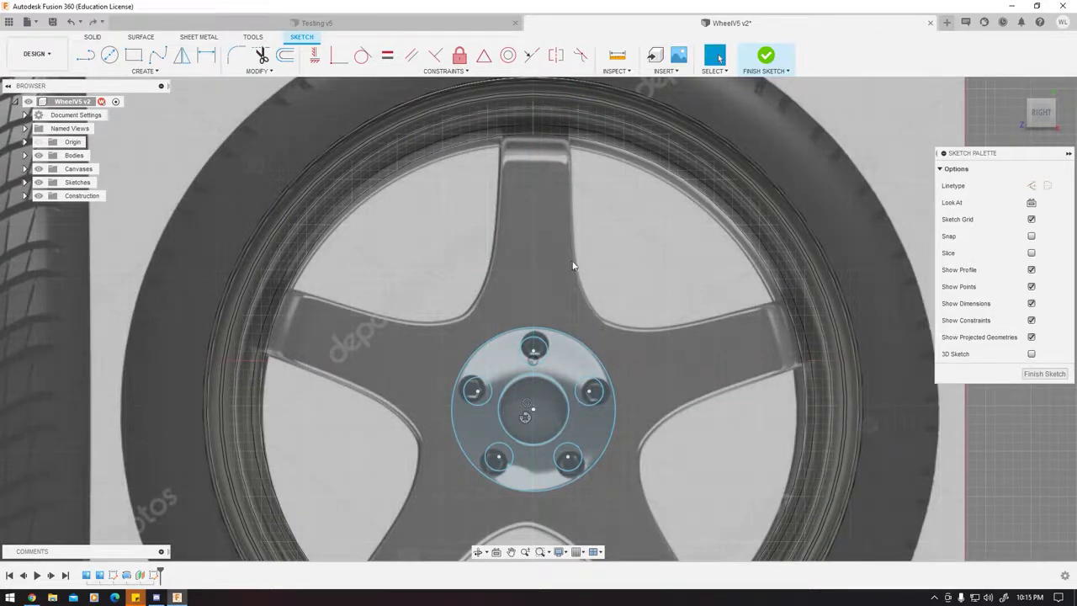
Project four ring-shaped faces of the revolved rim into the sketch.
{"action": "scroll", "coordinate": [575, 265], "scroll_direction": "down", "scroll_amount": 1}
{"action": "key", "text": "p"}
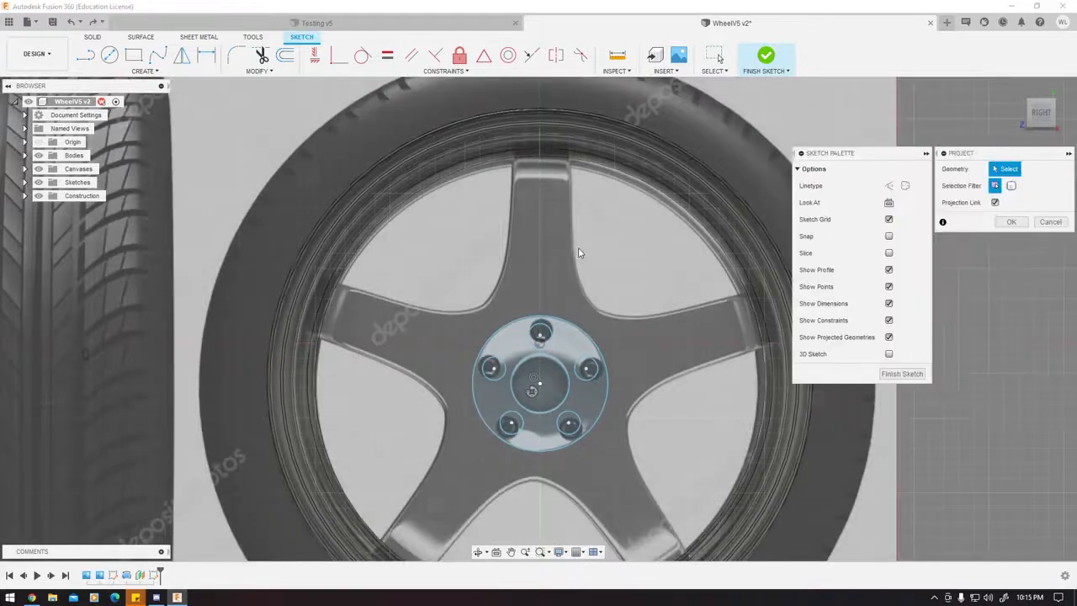
{"action": "middle_click_drag", "start_coordinate": [721, 280], "coordinate": [691, 282]}
{"action": "scroll", "coordinate": [691, 282], "scroll_direction": "up", "scroll_amount": 5}
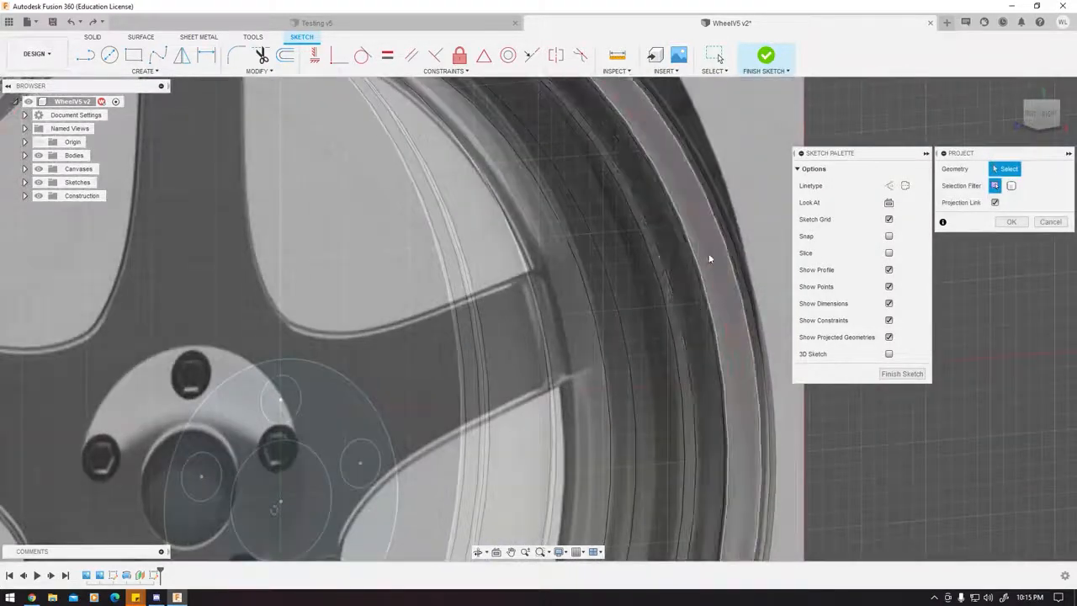
{"action": "left_click", "coordinate": [708, 260]}
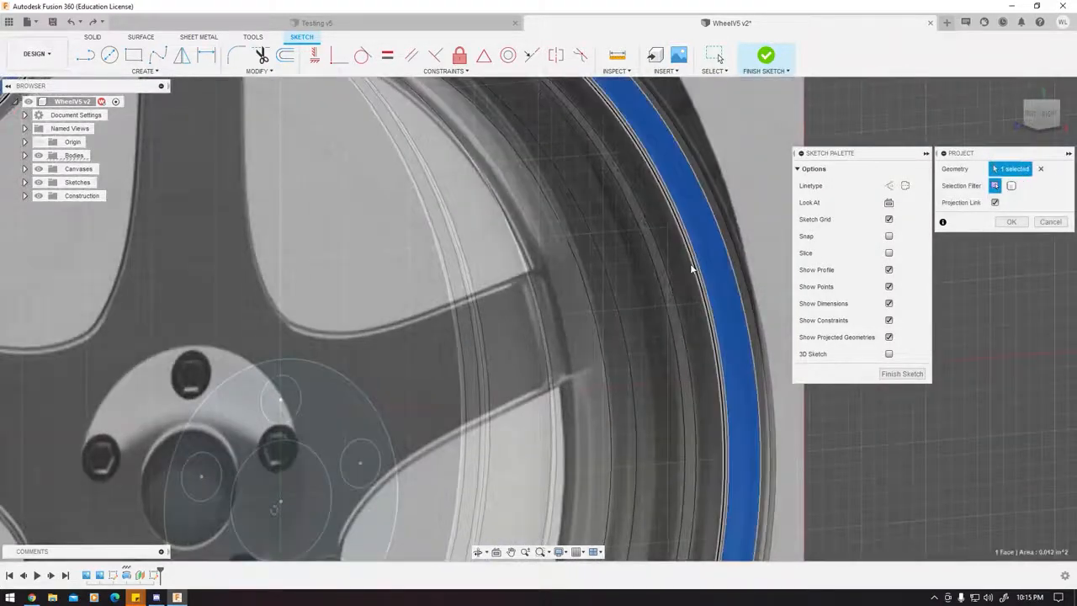
{"action": "left_click", "coordinate": [669, 286]}
{"action": "left_click", "coordinate": [647, 305]}
{"action": "middle_click_drag", "start_coordinate": [647, 306], "coordinate": [745, 273], "text": "shift"}
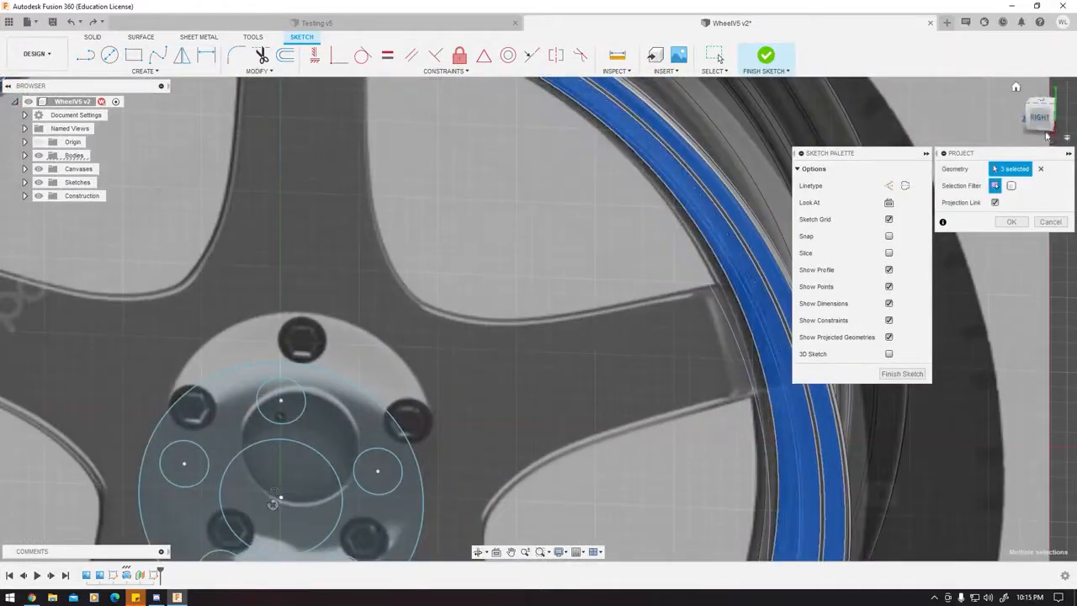
{"action": "left_click", "coordinate": [1042, 118]}
{"action": "scroll", "coordinate": [676, 293], "scroll_direction": "down", "scroll_amount": 3}
{"action": "scroll", "coordinate": [730, 247], "scroll_direction": "up", "scroll_amount": 5}
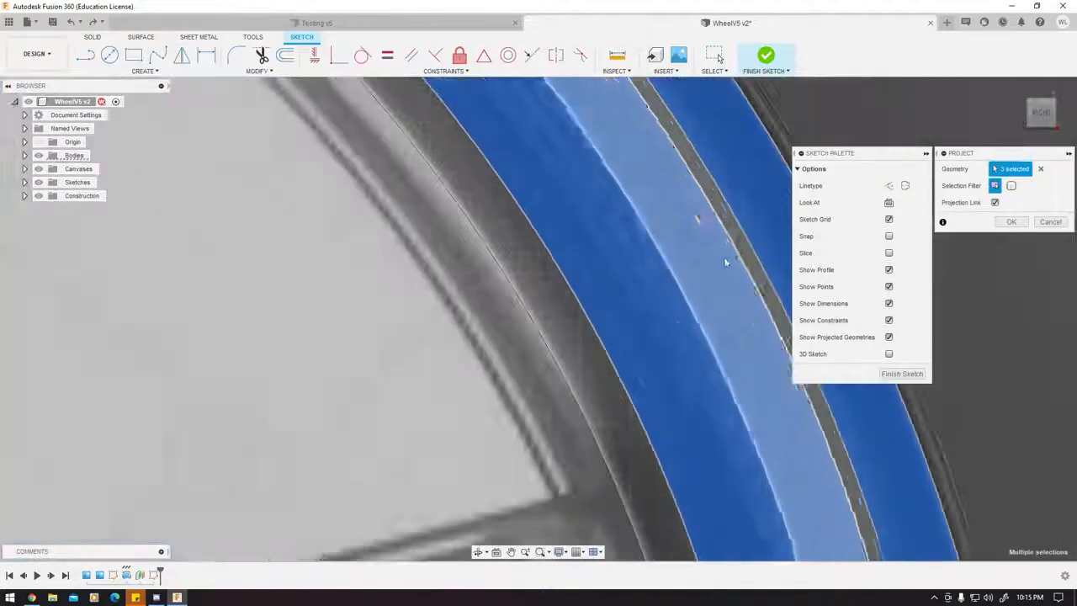
{"action": "left_click", "coordinate": [742, 250]}
{"action": "scroll", "coordinate": [569, 305], "scroll_direction": "down", "scroll_amount": 7}
{"action": "scroll", "coordinate": [551, 305], "scroll_direction": "up", "scroll_amount": 6}
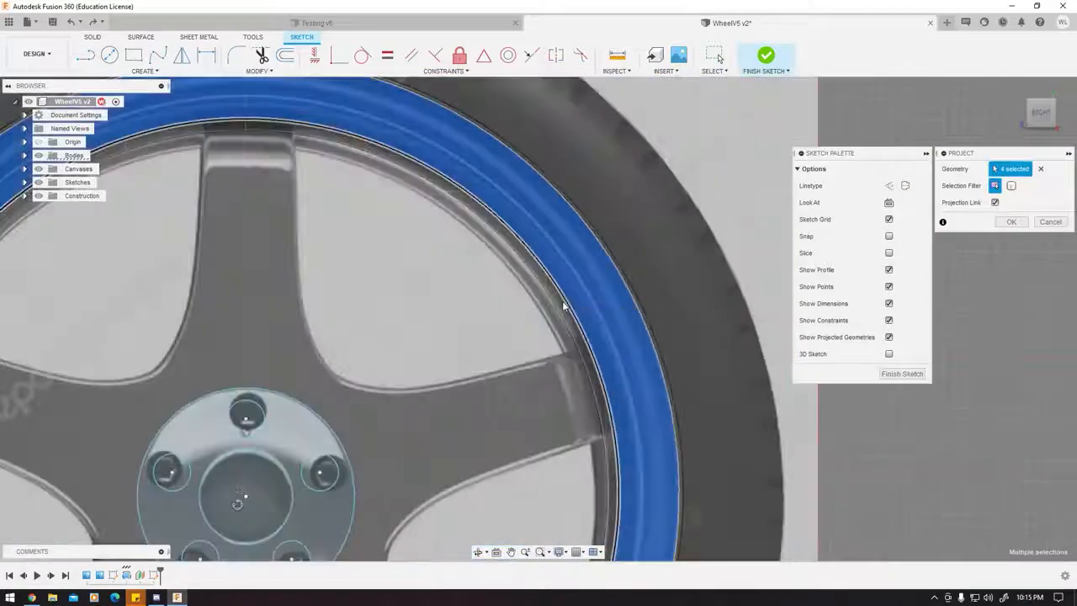
{"action": "key", "text": "Return"}
{"action": "scroll", "coordinate": [595, 308], "scroll_direction": "down", "scroll_amount": 6}
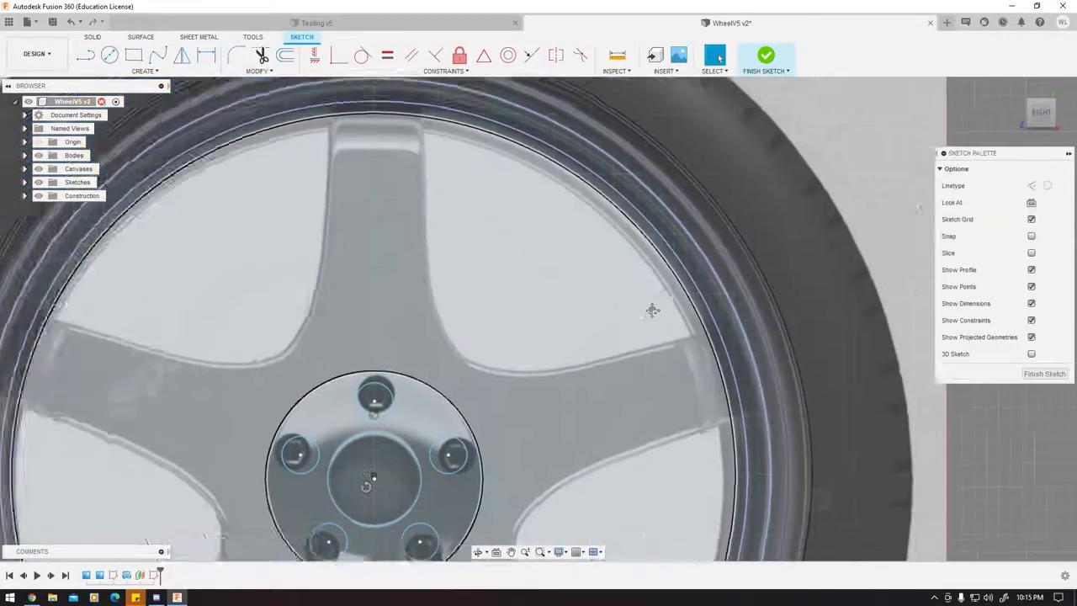
Try to draw a short line inward from the projected rim edge.
{"action": "middle_click_drag", "start_coordinate": [471, 258], "coordinate": [653, 162], "text": "shift"}
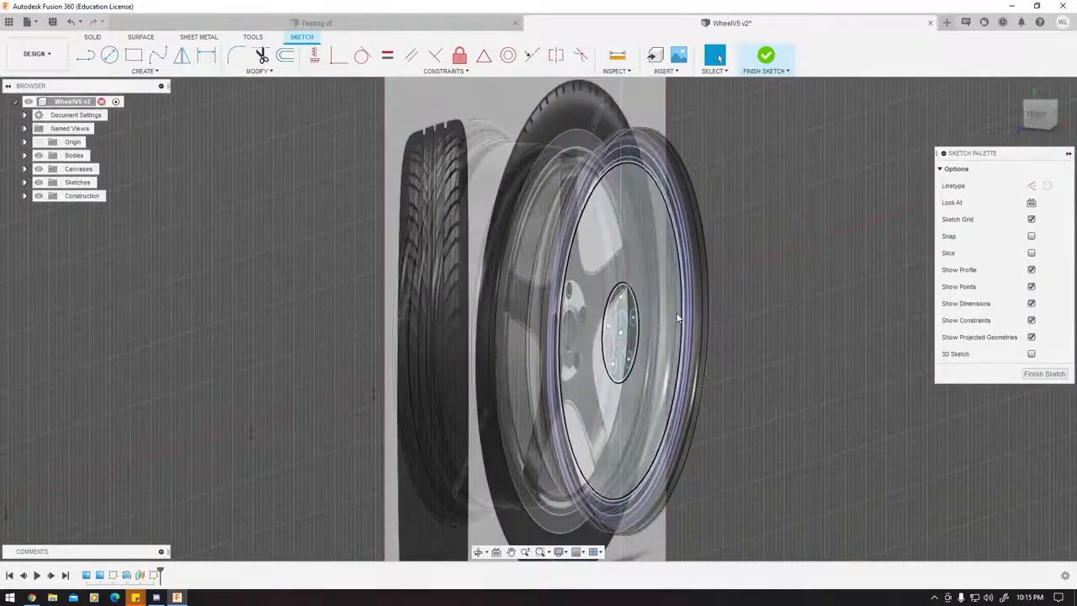
{"action": "middle_click_drag", "start_coordinate": [722, 206], "coordinate": [549, 206], "text": "shift"}
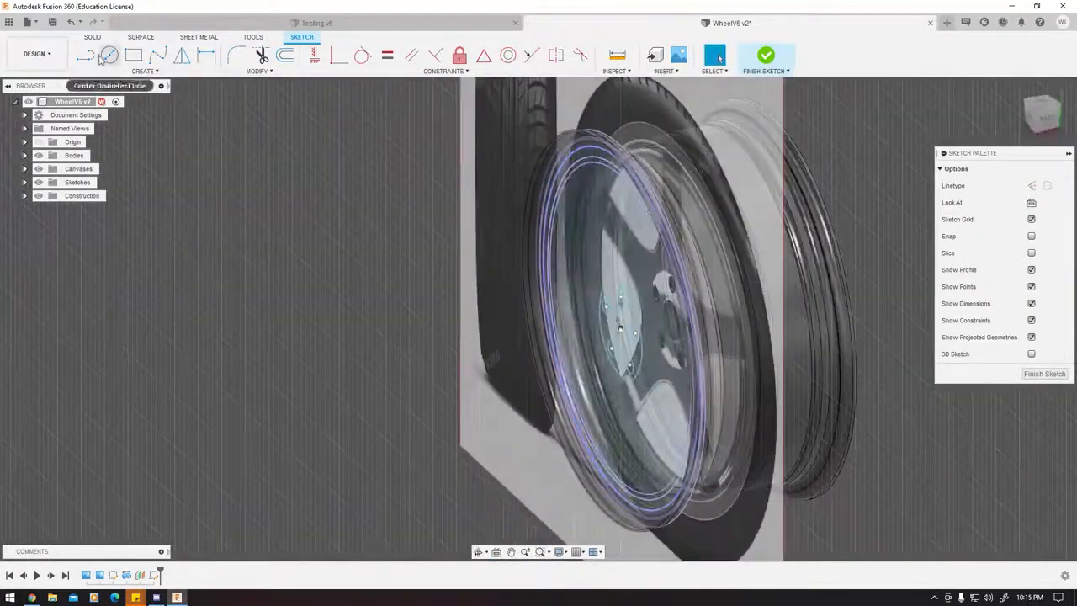
{"action": "left_click", "coordinate": [85, 54]}
{"action": "left_click", "coordinate": [587, 224]}
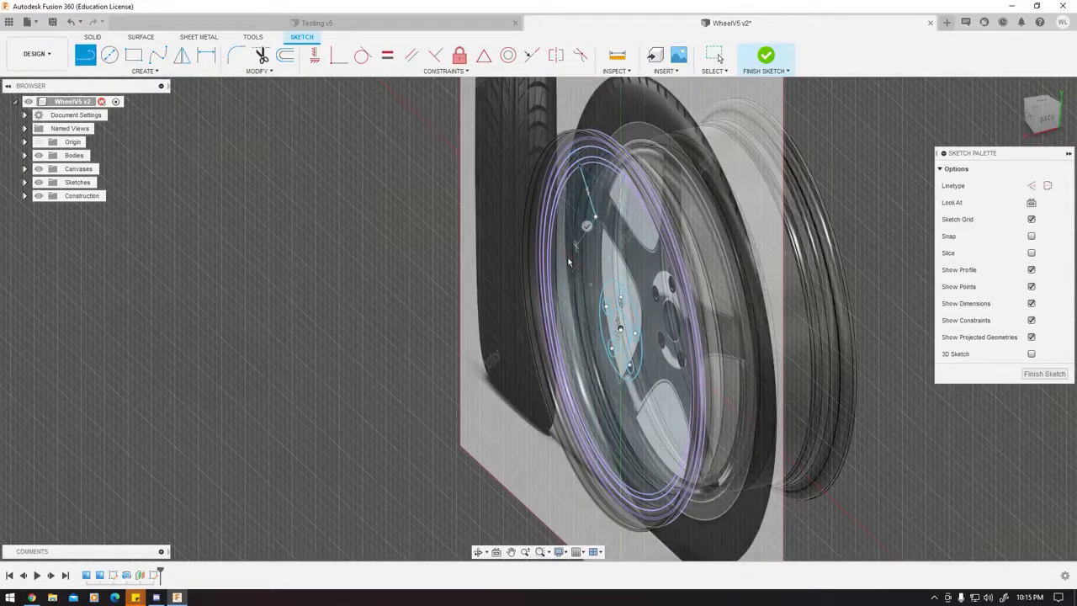
{"action": "middle_click_drag", "start_coordinate": [587, 225], "coordinate": [646, 250], "text": "shift"}
{"action": "key", "text": "Escape"}
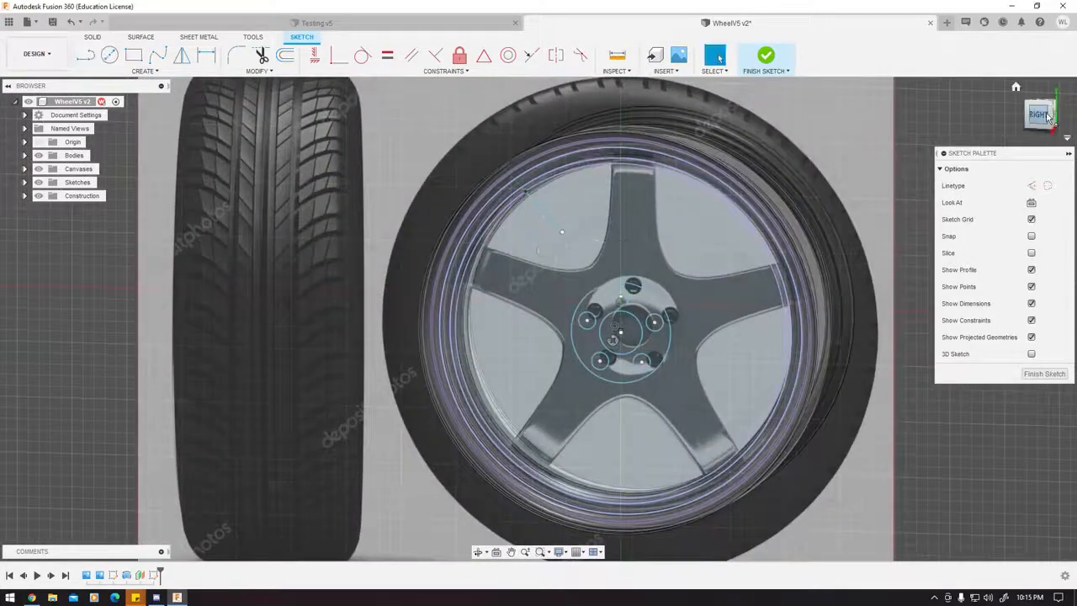
{"action": "left_click", "coordinate": [1048, 116]}
Draw a vertical line about 0.167 in long from the bore's center up to a projected rim circle and convert it to construction.
{"action": "middle_click_drag", "start_coordinate": [681, 224], "coordinate": [635, 229]}
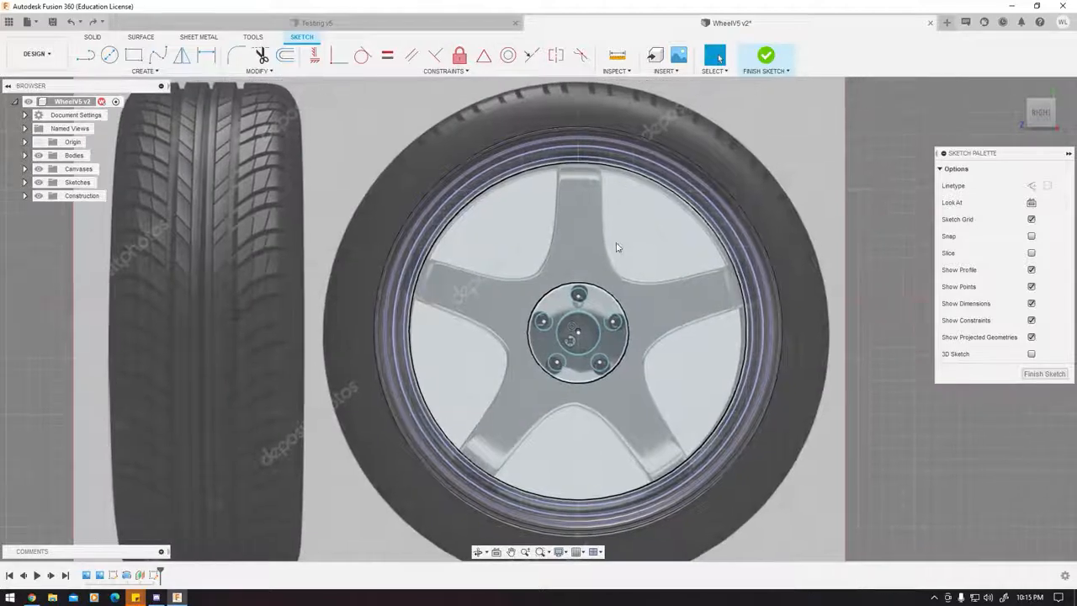
{"action": "scroll", "coordinate": [615, 244], "scroll_direction": "up", "scroll_amount": 3}
{"action": "scroll", "coordinate": [652, 216], "scroll_direction": "down", "scroll_amount": 3}
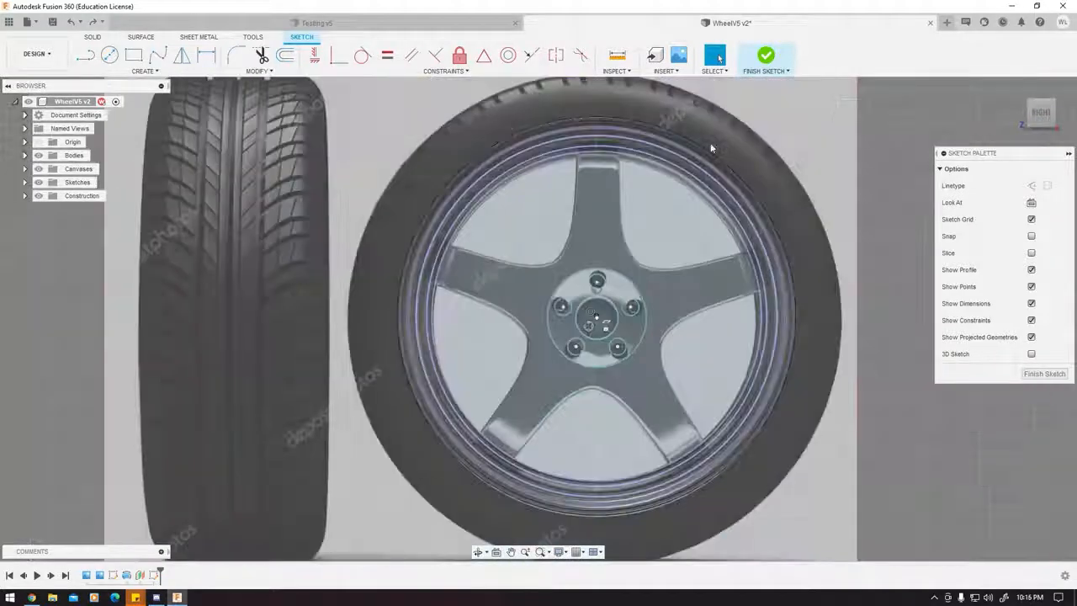
{"action": "left_click", "coordinate": [84, 58]}
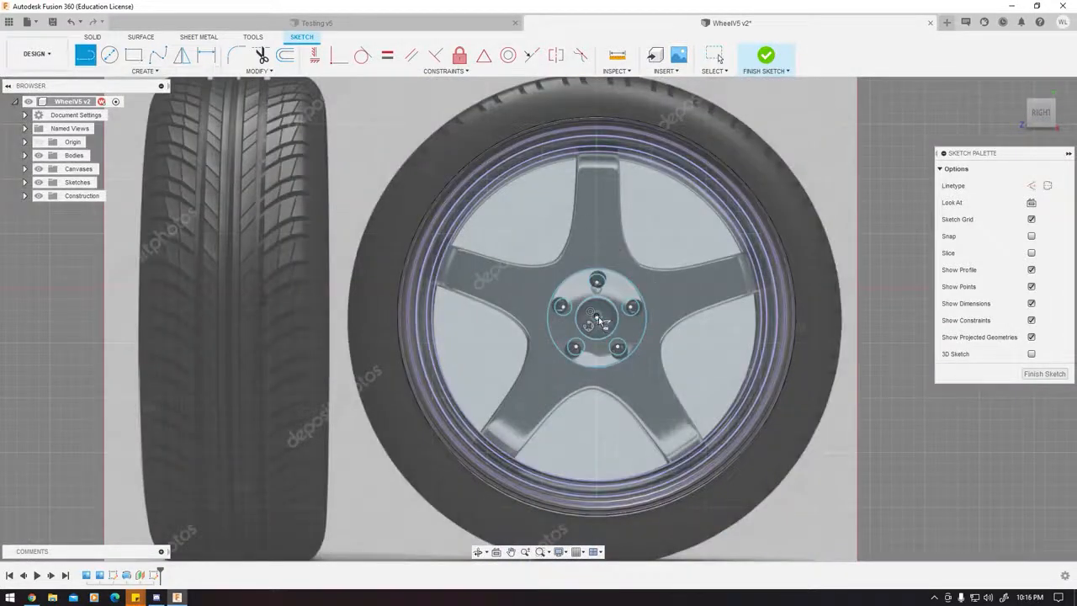
{"action": "scroll", "coordinate": [601, 319], "scroll_direction": "up", "scroll_amount": 3}
{"action": "scroll", "coordinate": [596, 318], "scroll_direction": "up", "scroll_amount": 3}
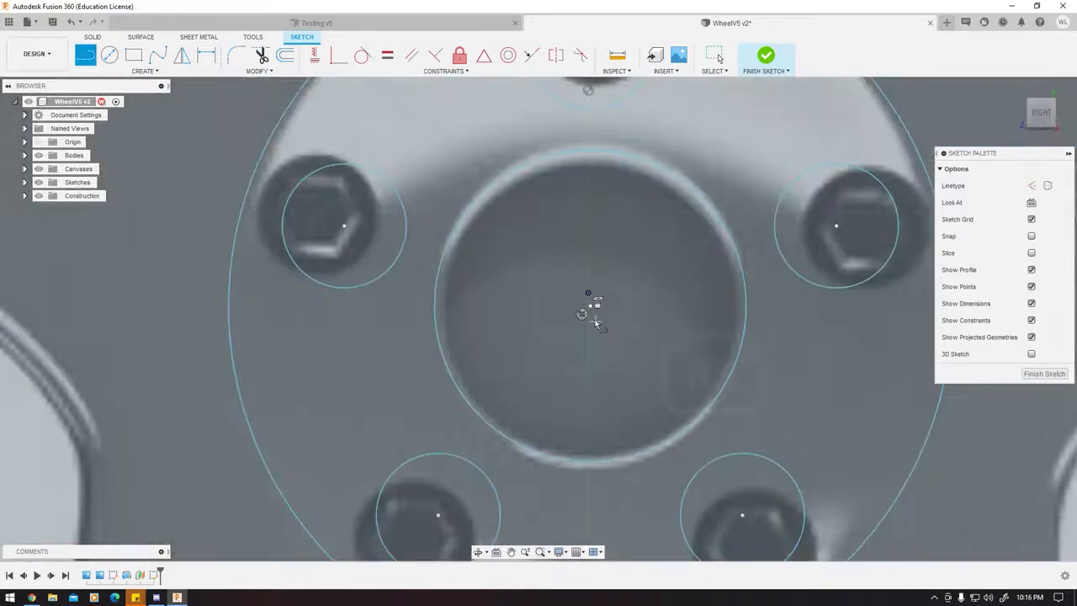
{"action": "left_click", "coordinate": [592, 303]}
{"action": "scroll", "coordinate": [640, 281], "scroll_direction": "down", "scroll_amount": 5}
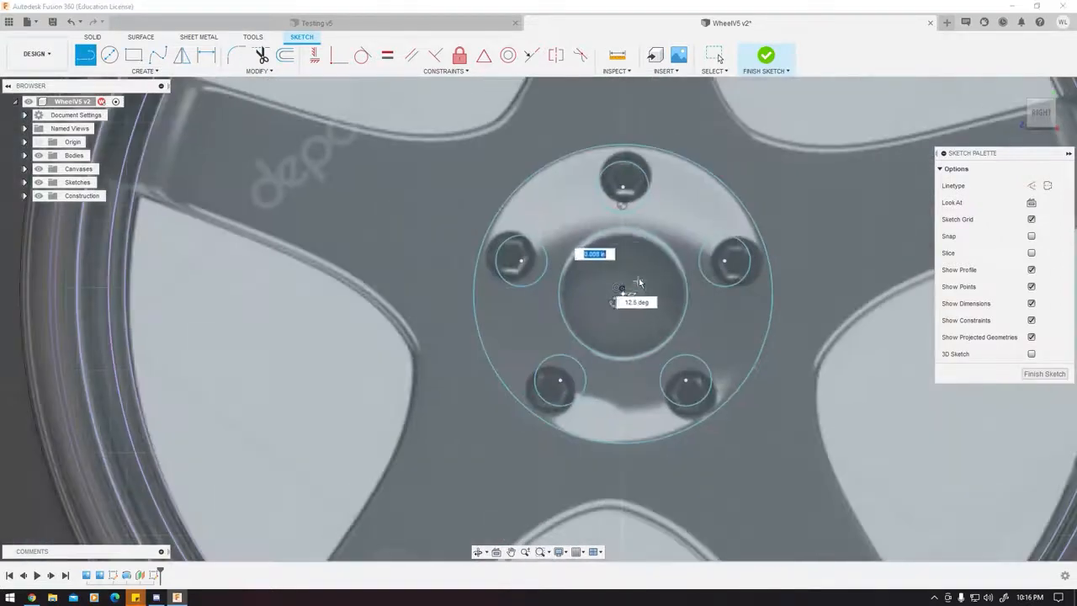
{"action": "middle_click_drag", "start_coordinate": [635, 145], "coordinate": [584, 285]}
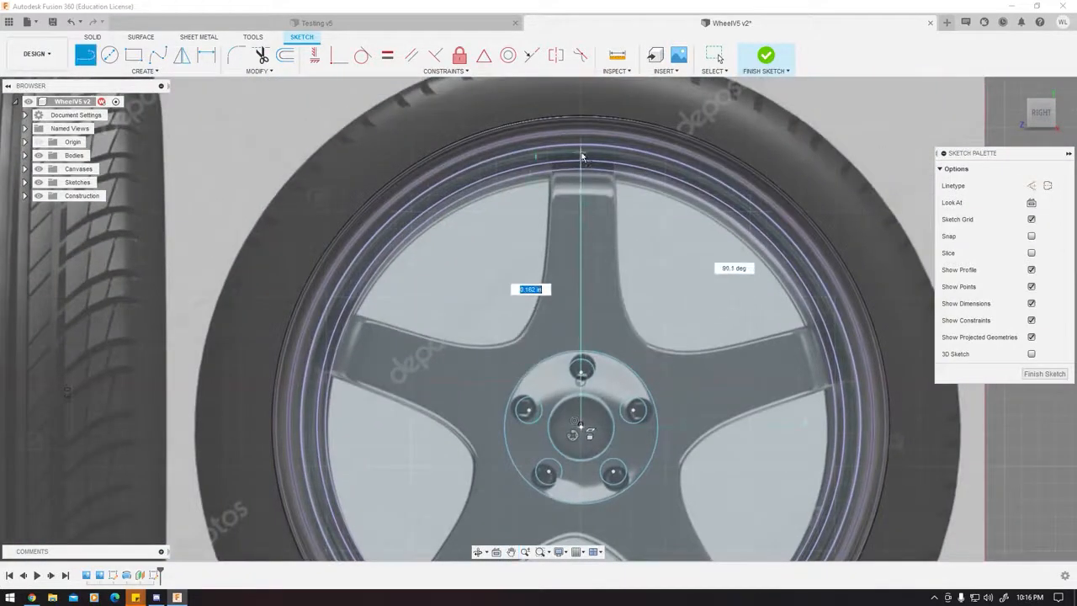
{"action": "middle_click_drag", "start_coordinate": [582, 166], "coordinate": [649, 463], "text": "shift"}
{"action": "left_click_drag", "start_coordinate": [650, 463], "coordinate": [673, 459], "text": "shift"}
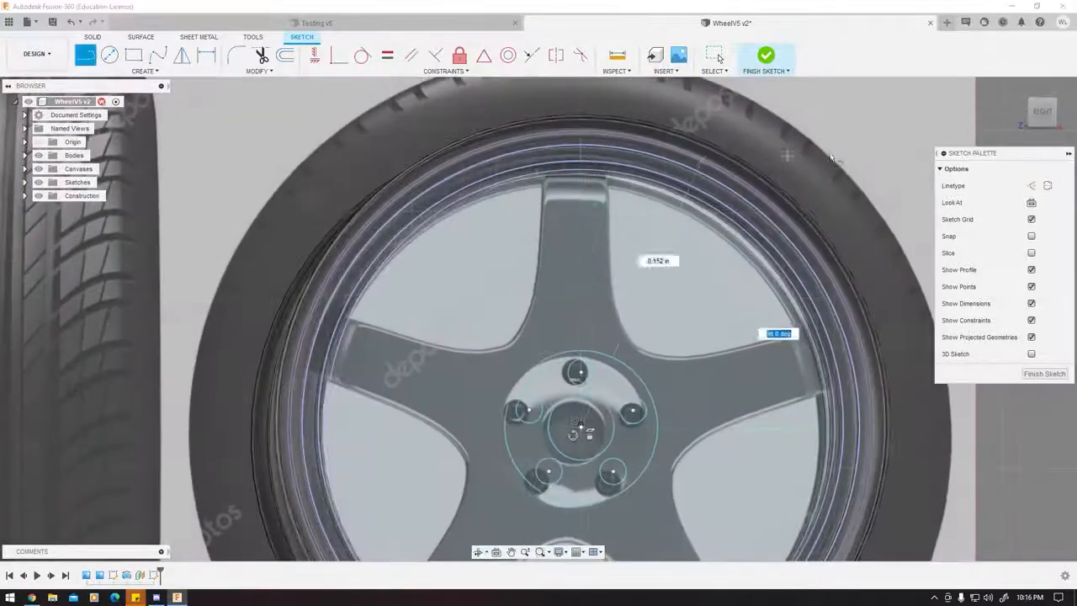
{"action": "left_click", "coordinate": [1042, 113]}
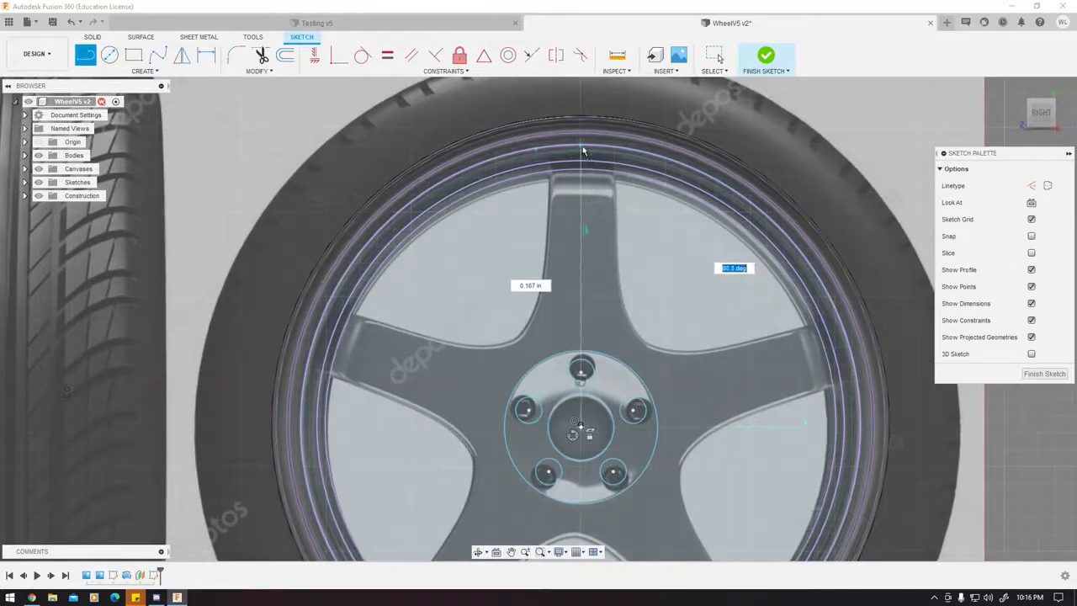
{"action": "left_click", "coordinate": [583, 148]}
{"action": "middle_click_drag", "start_coordinate": [631, 279], "coordinate": [599, 197]}
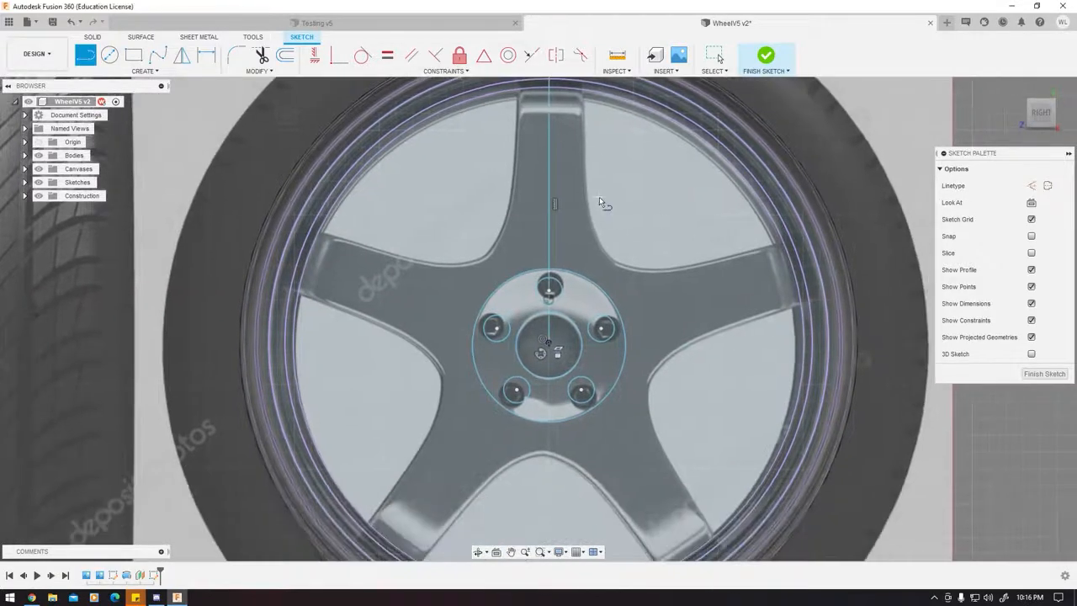
{"action": "key", "text": "Escape"}
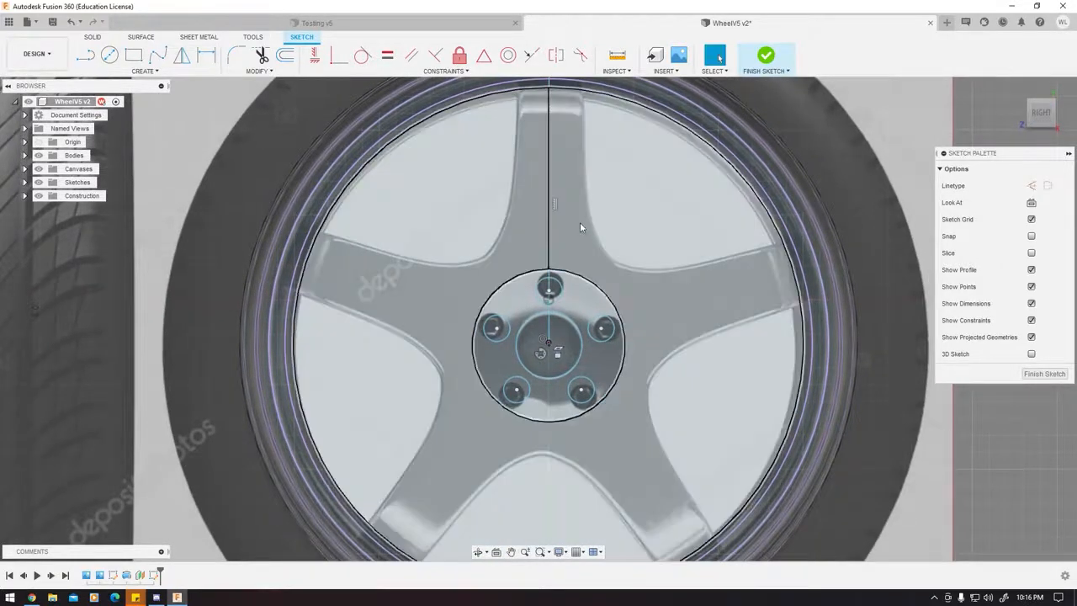
{"action": "left_click", "coordinate": [547, 226]}
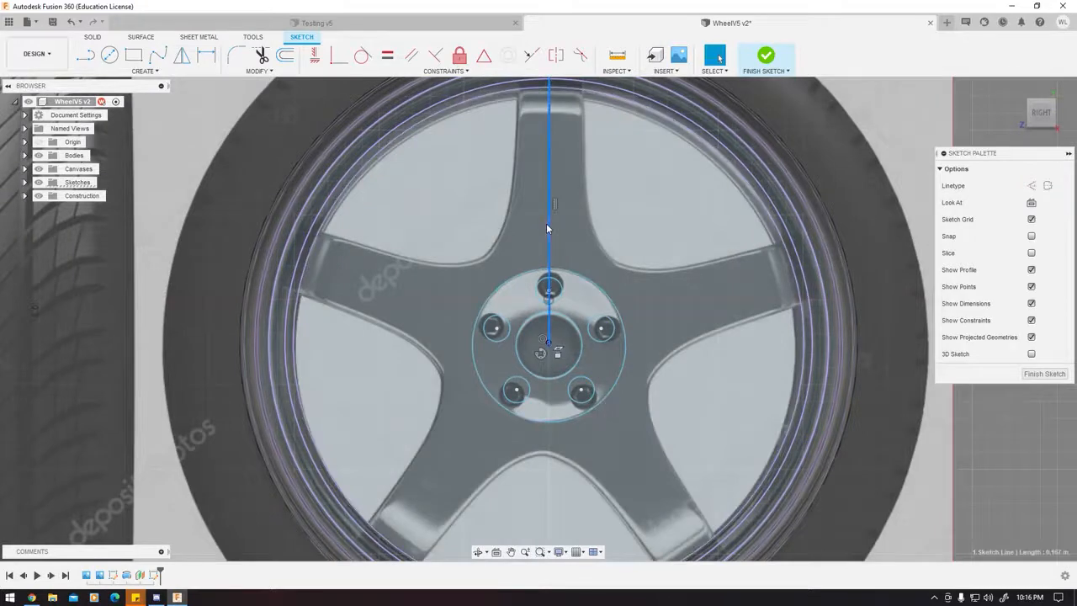
{"action": "key", "text": "Delete"}
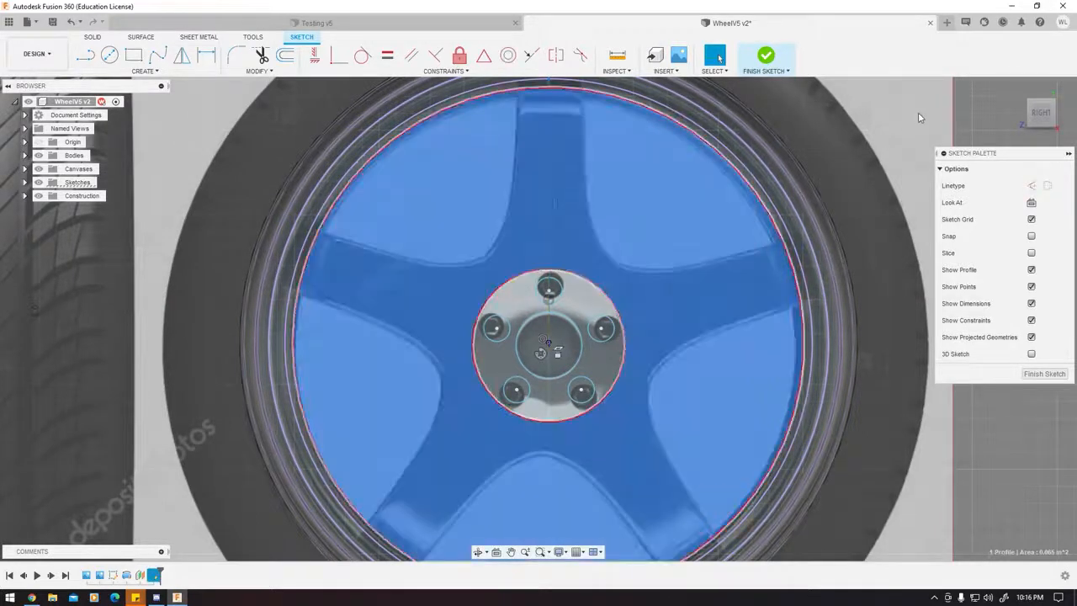
Create a full circular pattern of the vertical construction line about the bore's center with a quantity of 5.
{"action": "left_click", "coordinate": [141, 71]}
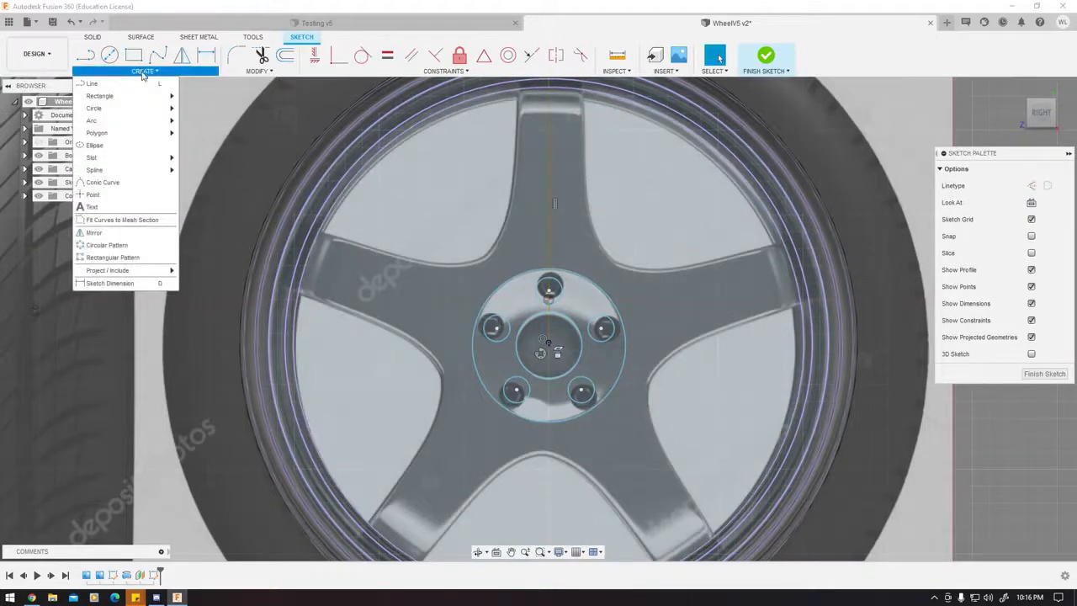
{"action": "left_click", "coordinate": [101, 245]}
{"action": "left_click", "coordinate": [547, 245]}
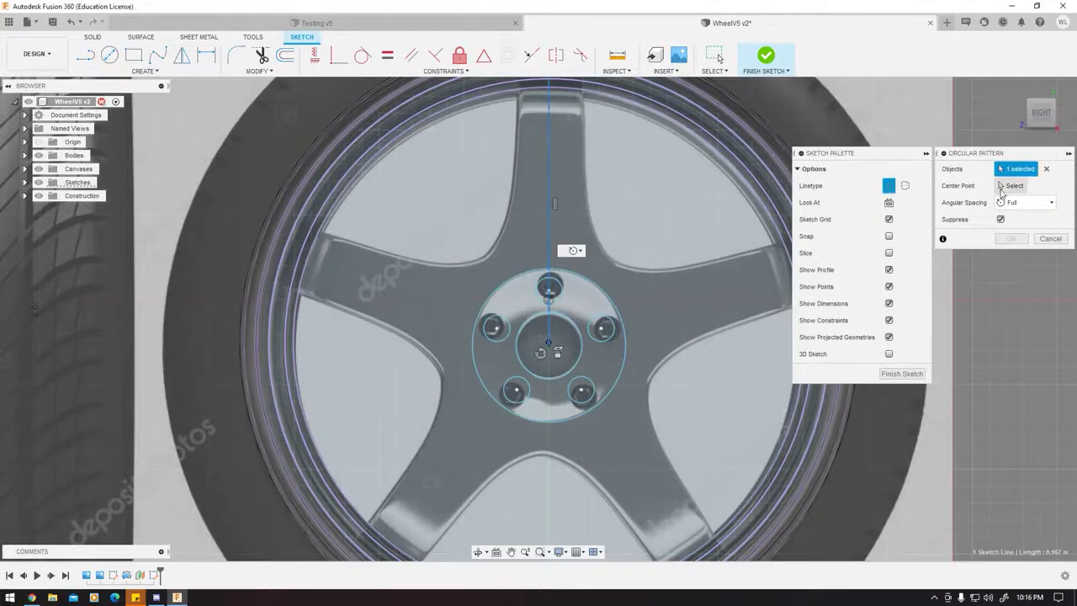
{"action": "scroll", "coordinate": [547, 342], "scroll_direction": "up", "scroll_amount": 3}
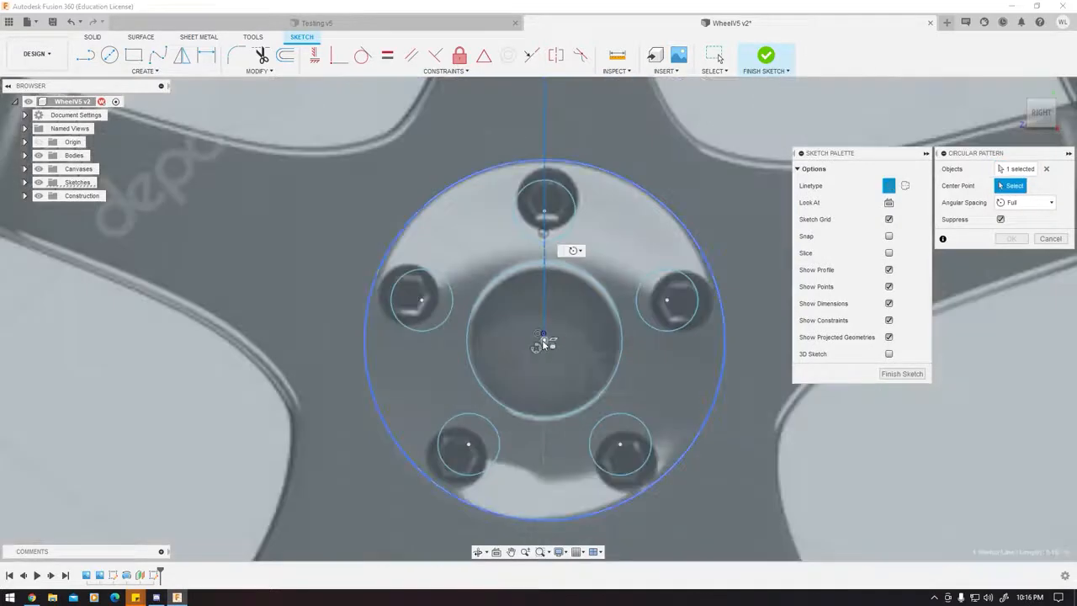
{"action": "left_click", "coordinate": [544, 342]}
{"action": "scroll", "coordinate": [576, 347], "scroll_direction": "down", "scroll_amount": 3}
{"action": "scroll", "coordinate": [580, 348], "scroll_direction": "down", "scroll_amount": 2}
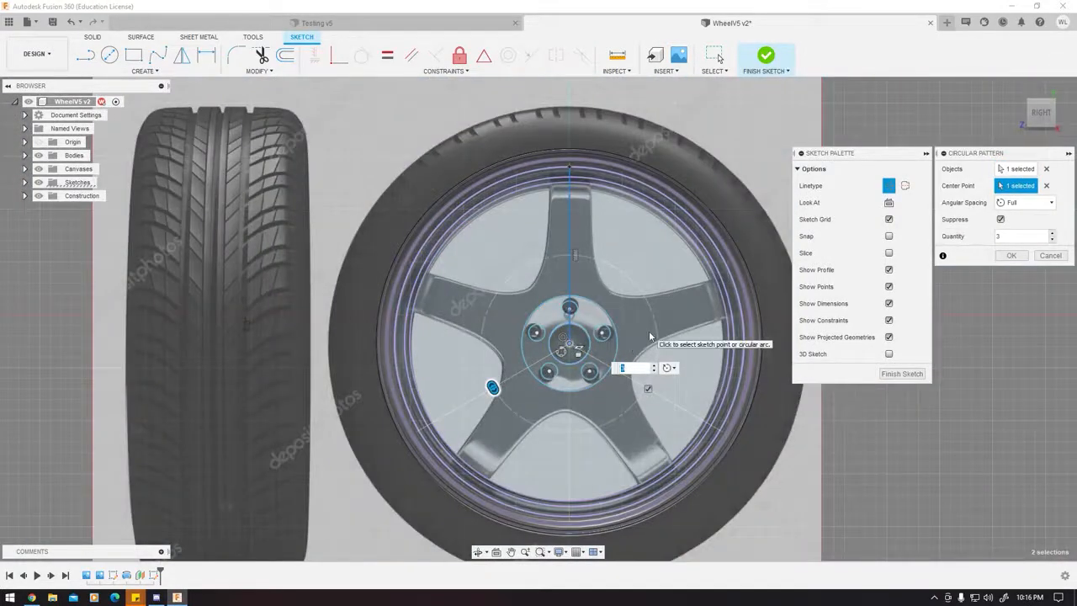
{"action": "type", "text": "5"}
{"action": "key", "text": "Return"}
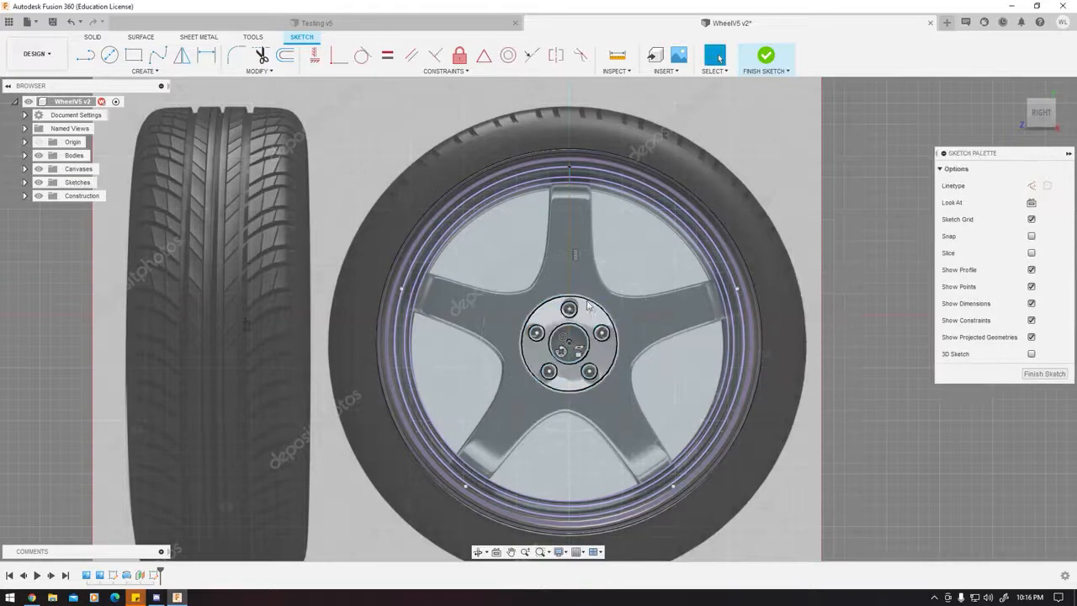
Offset the top and upper-left spoke construction lines by 0.022 in toward the window between them.
{"action": "scroll", "coordinate": [568, 239], "scroll_direction": "up", "scroll_amount": 4}
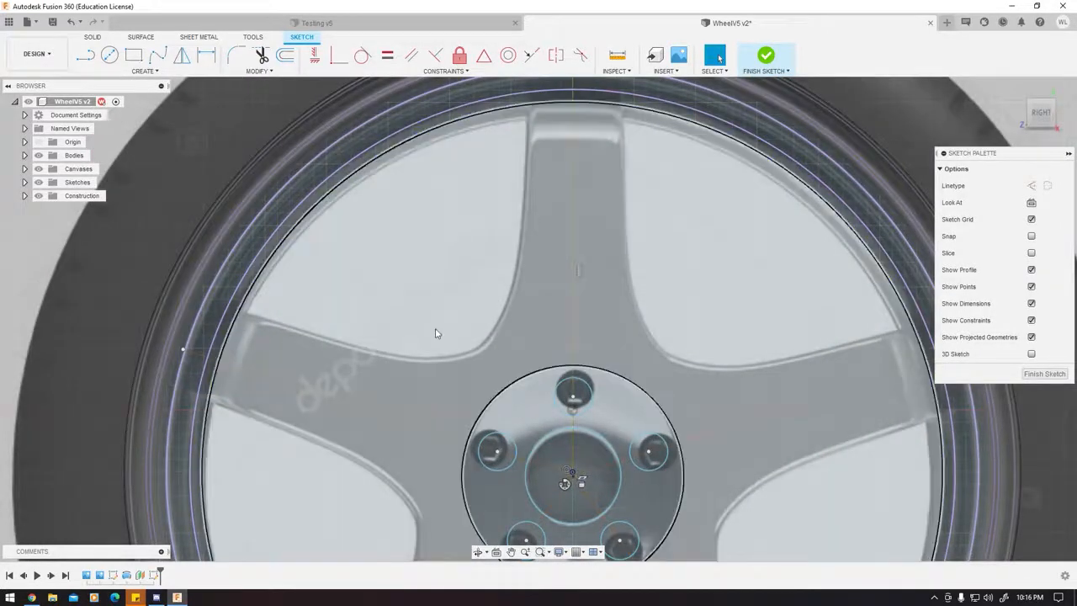
{"action": "middle_click_drag", "start_coordinate": [436, 334], "coordinate": [451, 254]}
{"action": "middle_click_drag", "start_coordinate": [572, 120], "coordinate": [509, 255]}
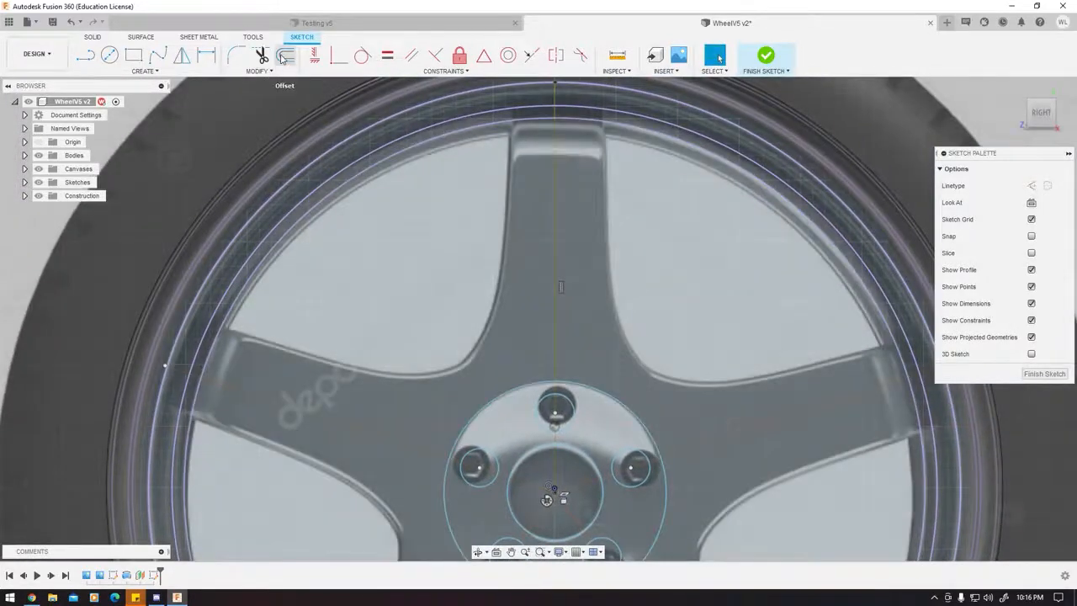
{"action": "left_click", "coordinate": [283, 57]}
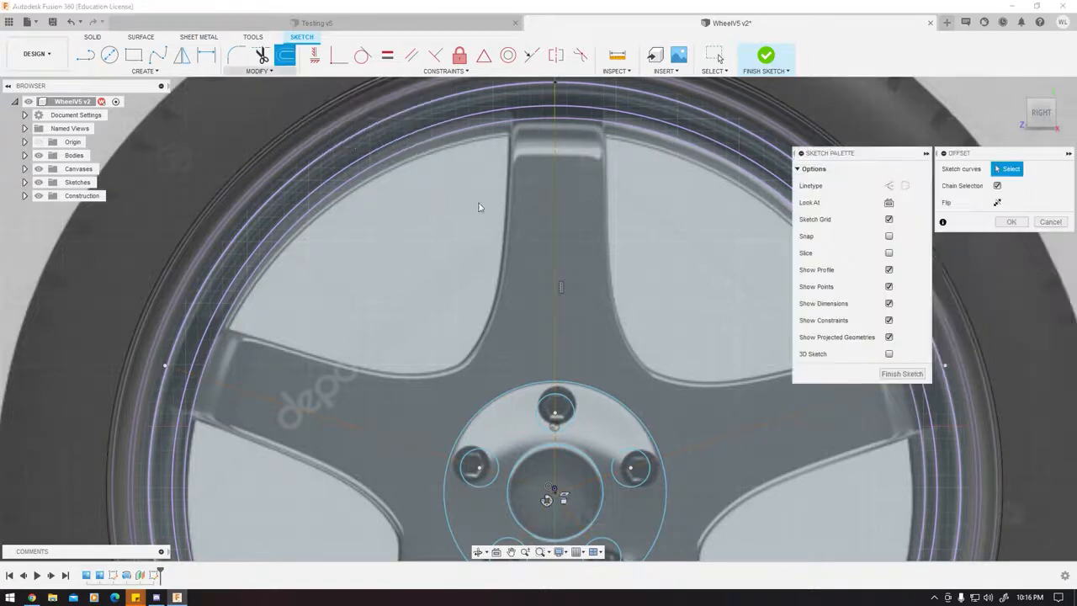
{"action": "left_click", "coordinate": [556, 245]}
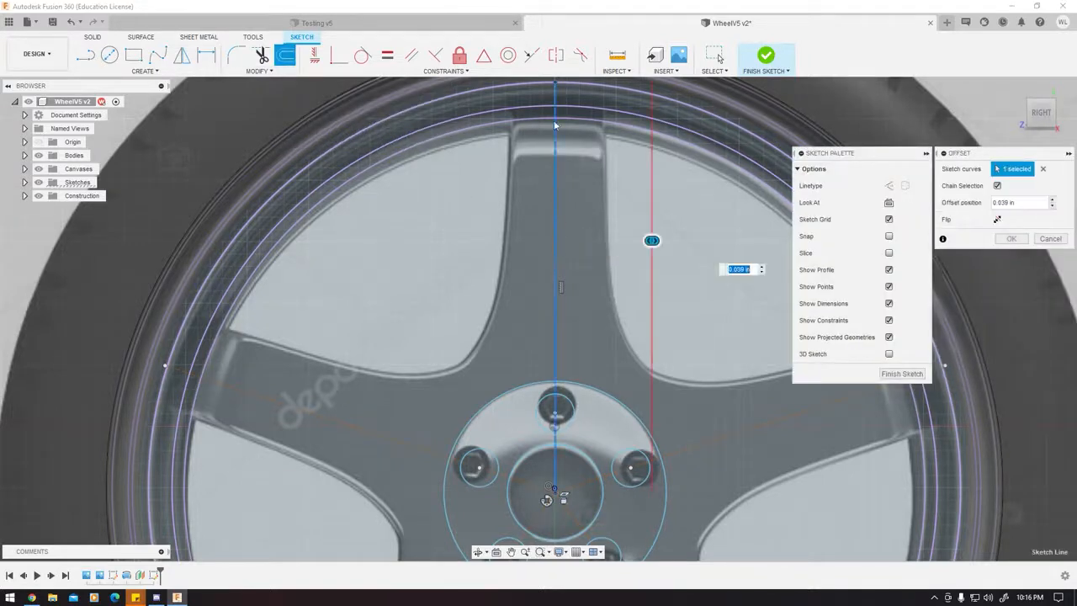
{"action": "middle_click_drag", "start_coordinate": [540, 240], "coordinate": [486, 162]}
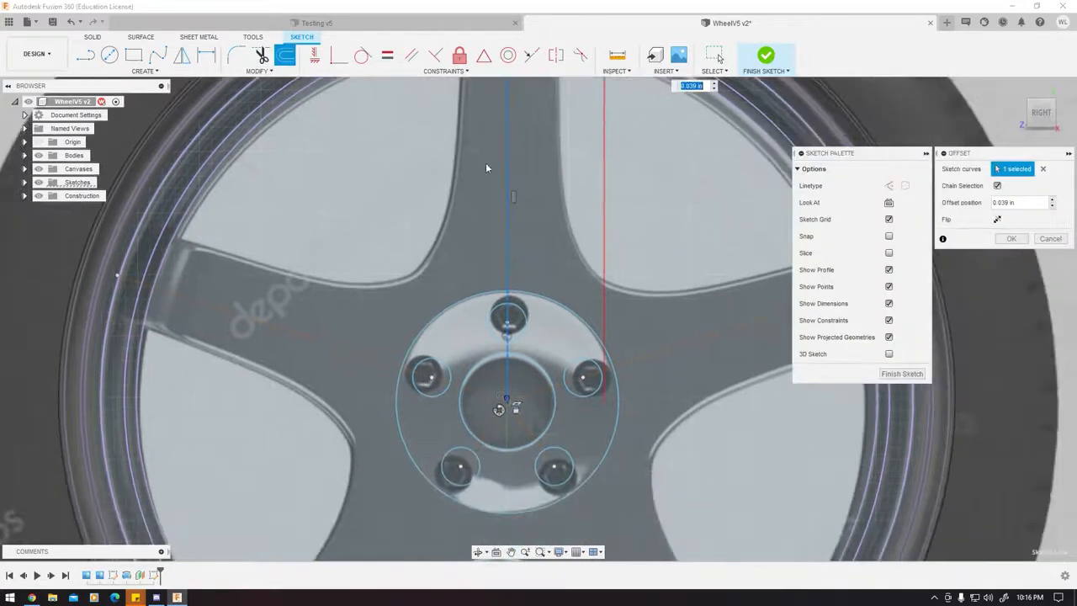
{"action": "left_click", "coordinate": [320, 338]}
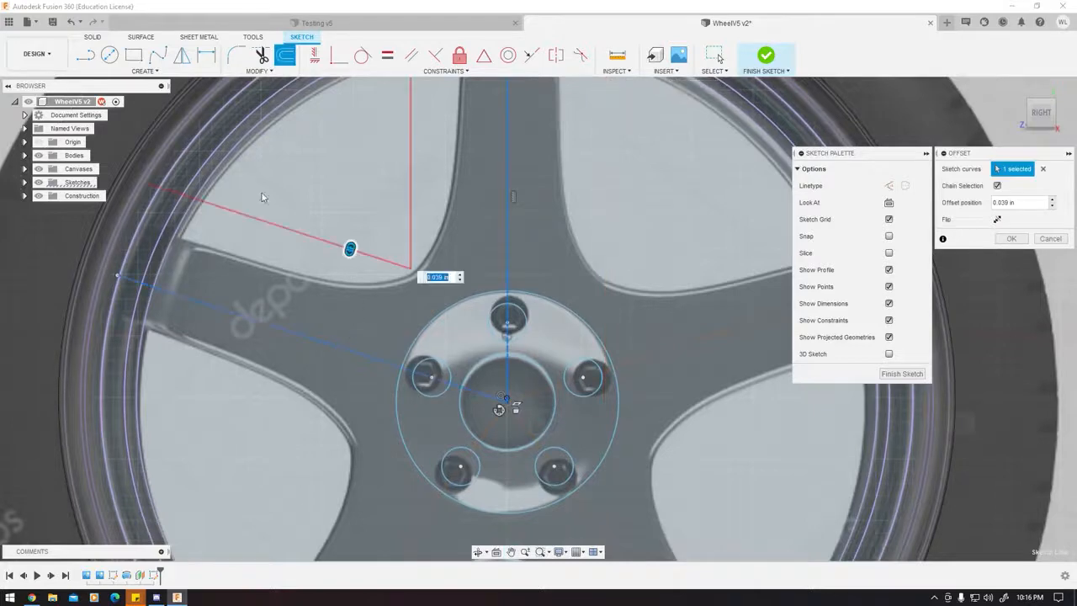
{"action": "middle_click_drag", "start_coordinate": [397, 124], "coordinate": [496, 187]}
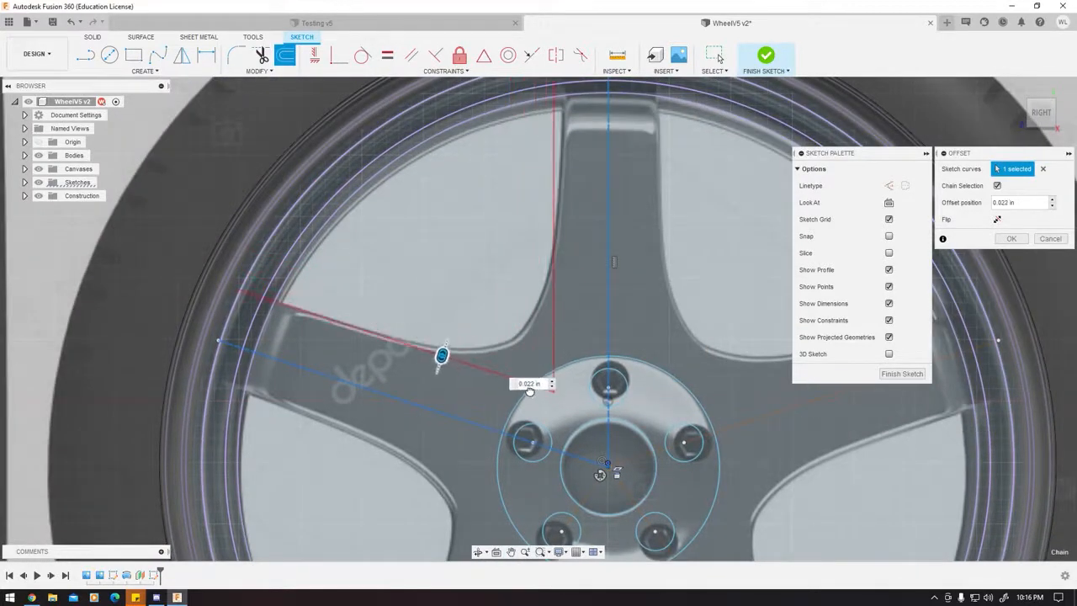
{"action": "left_click", "coordinate": [518, 386]}
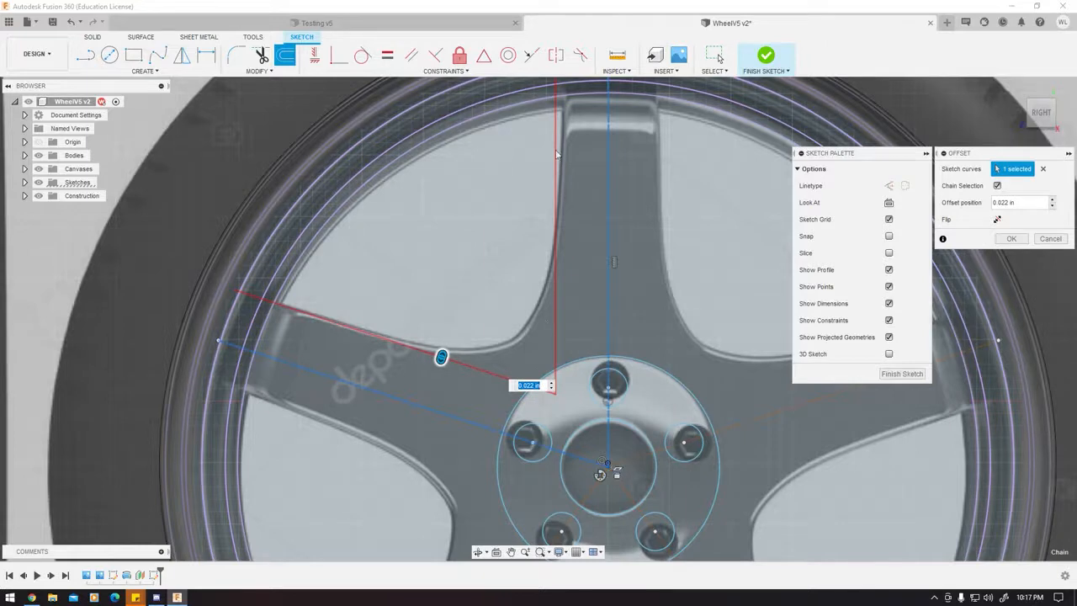
{"action": "middle_click_drag", "start_coordinate": [552, 325], "coordinate": [499, 296]}
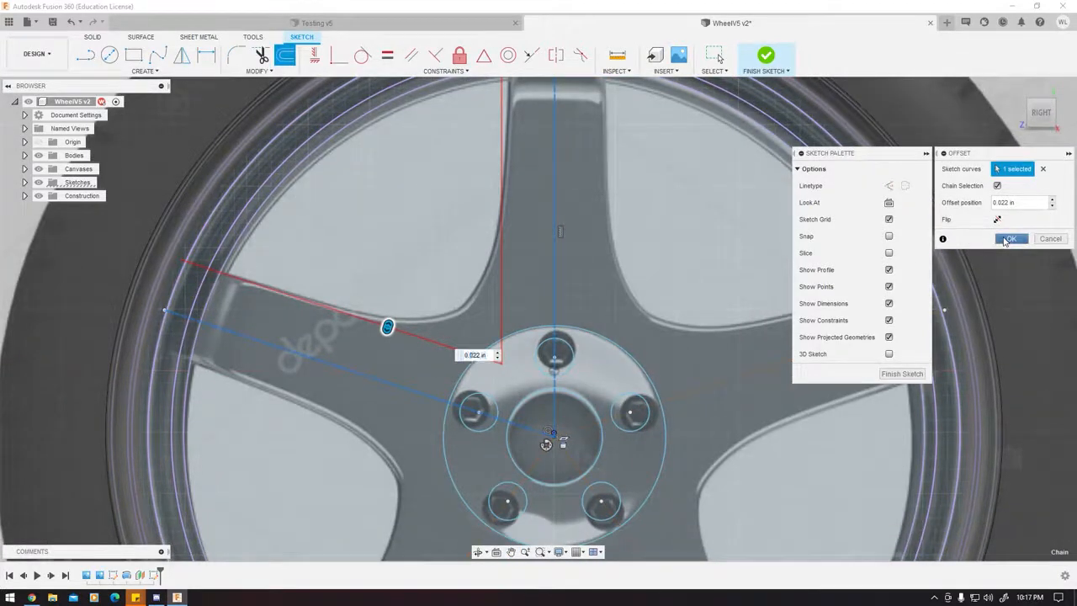
{"action": "left_click", "coordinate": [1008, 239]}
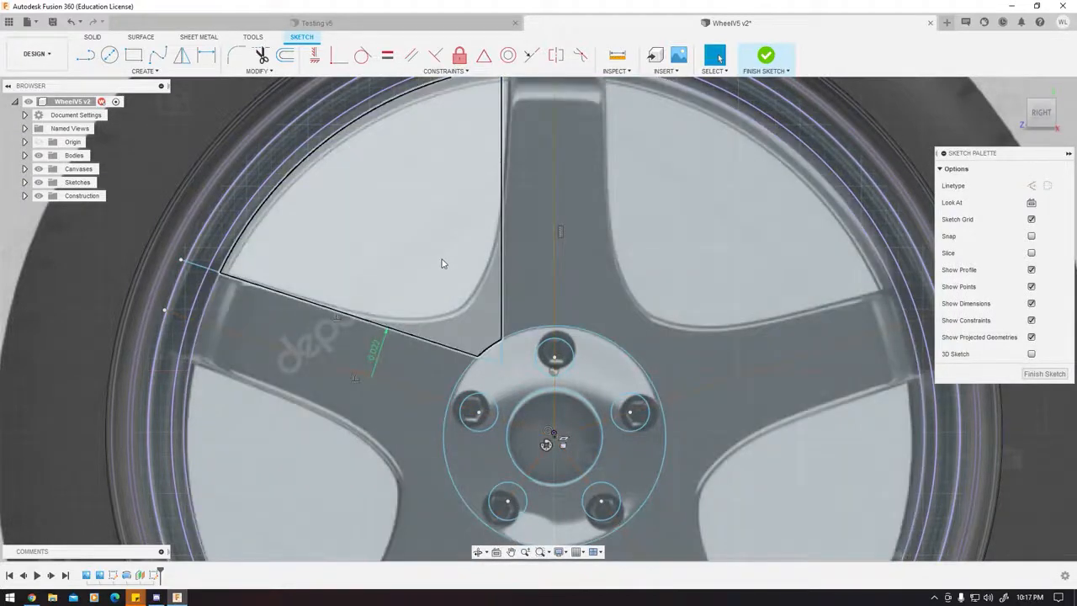
Offset the top and upper-right spoke construction lines into the window between them, matching the upper-left window's offset distance.
{"action": "left_click", "coordinate": [443, 263]}
{"action": "right_click", "coordinate": [442, 260]}
{"action": "left_click", "coordinate": [443, 234]}
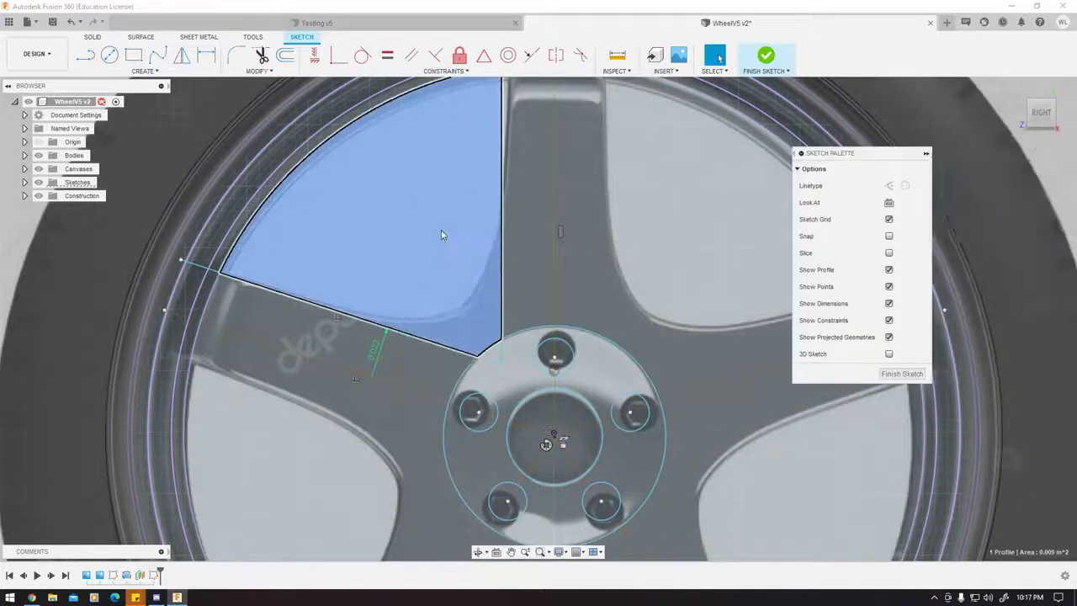
{"action": "middle_click_drag", "start_coordinate": [555, 296], "coordinate": [495, 308]}
{"action": "left_click", "coordinate": [495, 307]}
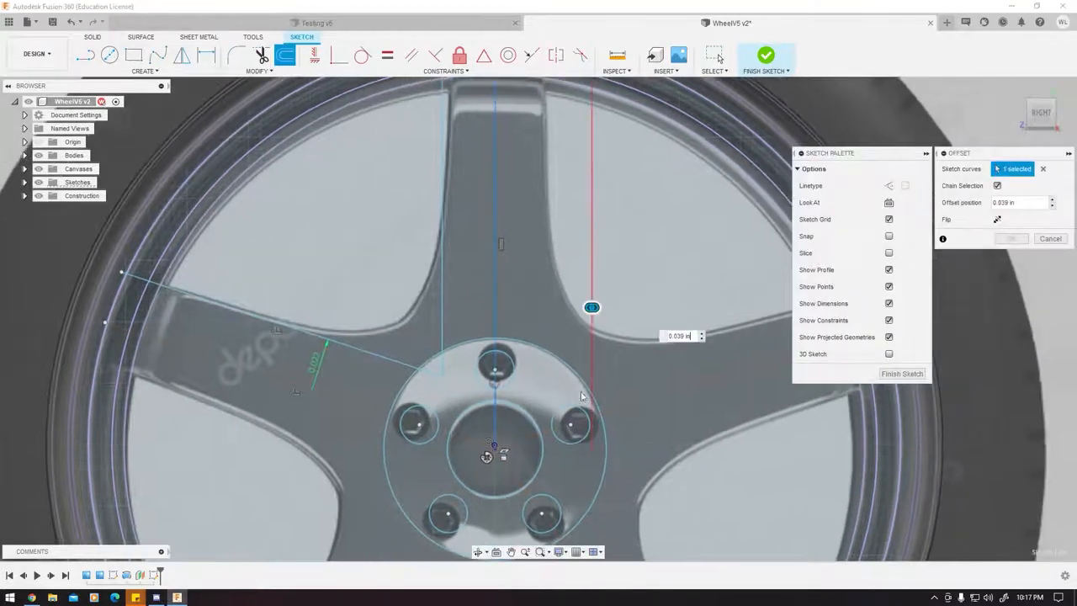
{"action": "left_click", "coordinate": [612, 409]}
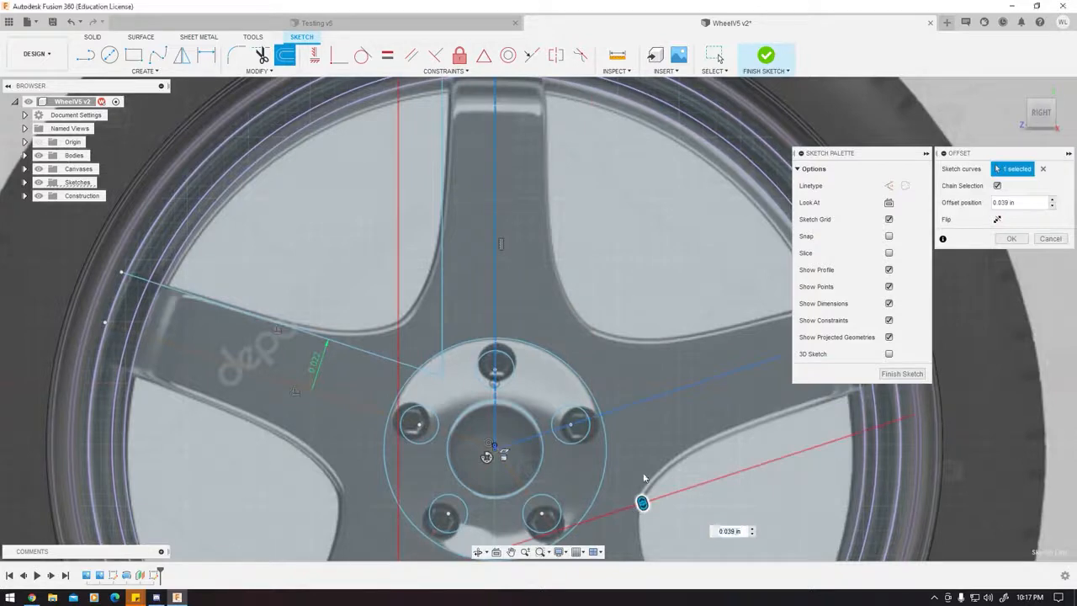
{"action": "scroll", "coordinate": [644, 478], "scroll_direction": "down", "scroll_amount": 5}
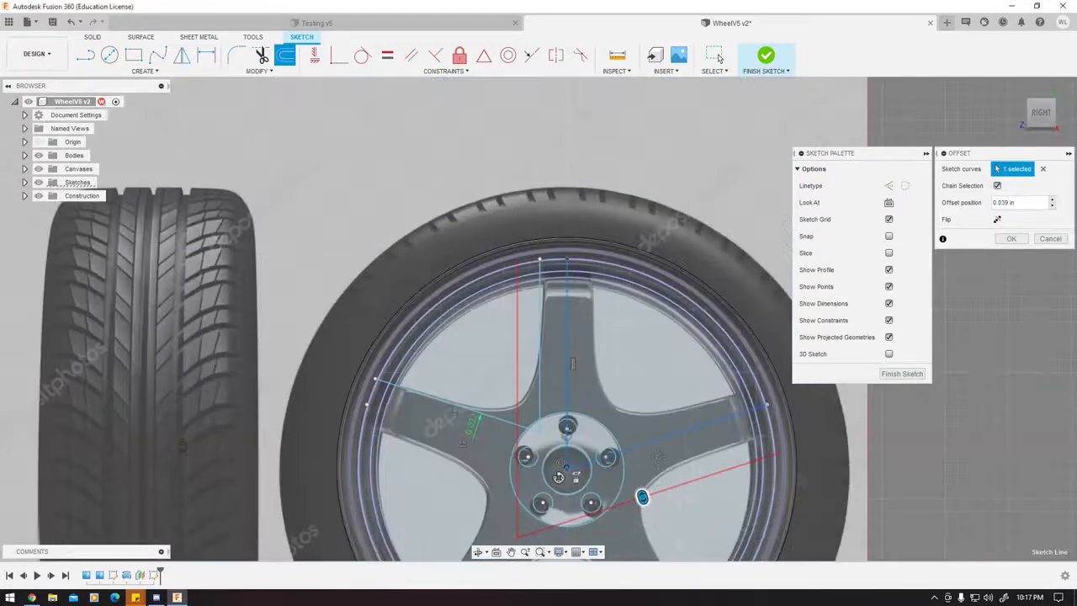
{"action": "middle_click_drag", "start_coordinate": [639, 508], "coordinate": [611, 411]}
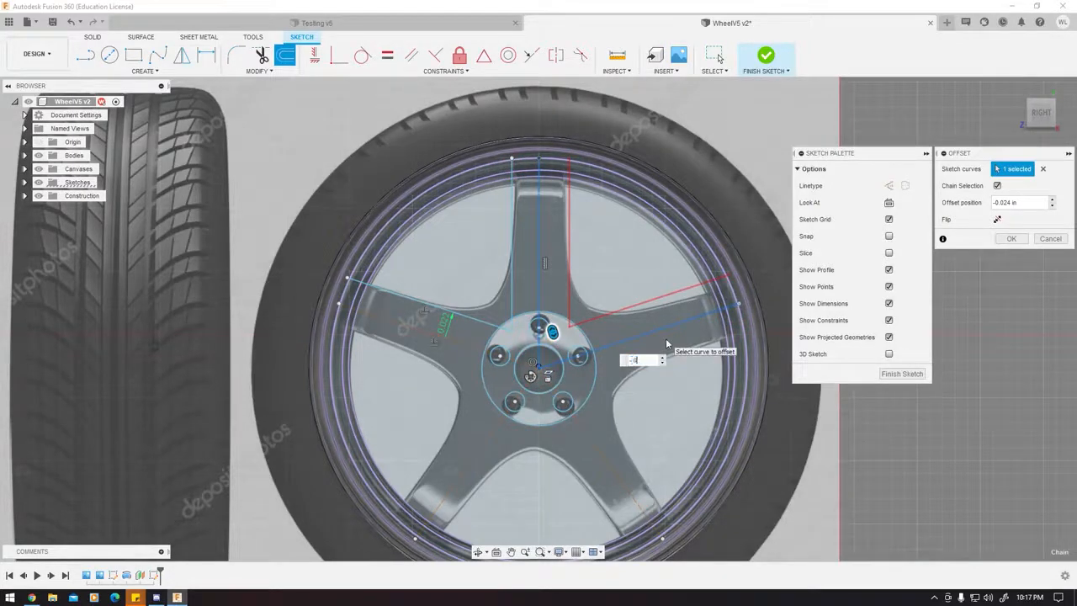
{"action": "key", "text": "Return"}
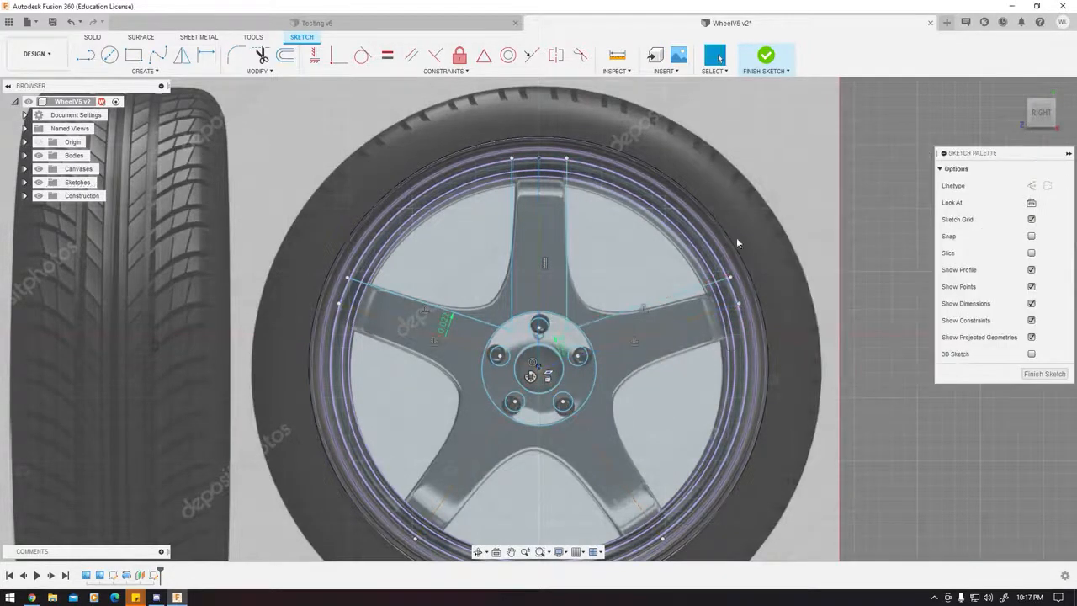
Offset the upper-right and lower-right spoke construction lines by 0.022 in into the window between them.
{"action": "middle_click_drag", "start_coordinate": [498, 268], "coordinate": [507, 191]}
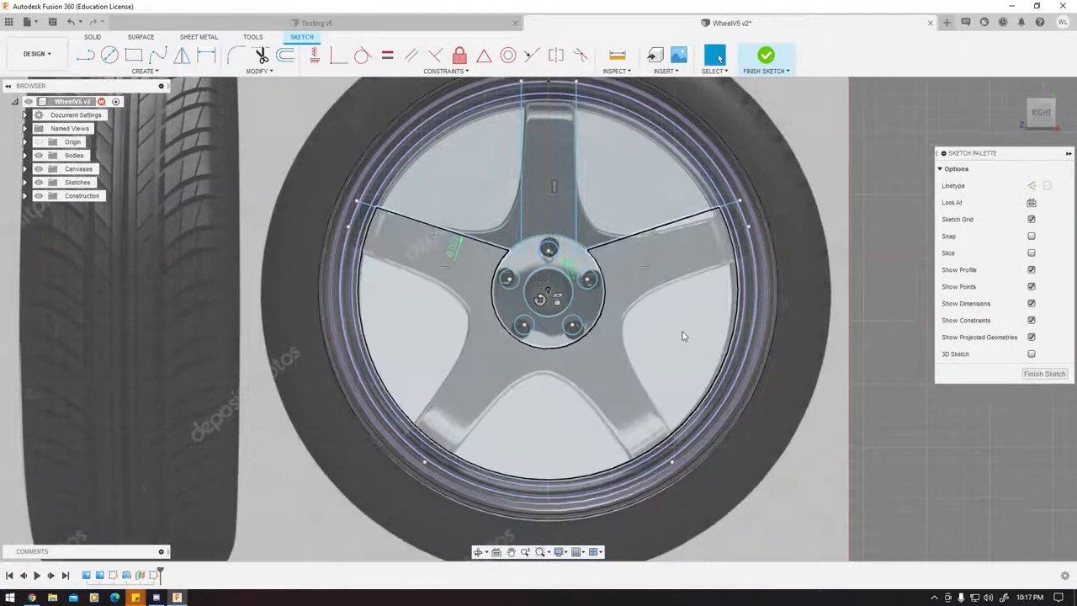
{"action": "left_click", "coordinate": [680, 333]}
{"action": "key", "text": "o"}
{"action": "left_click", "coordinate": [636, 263]}
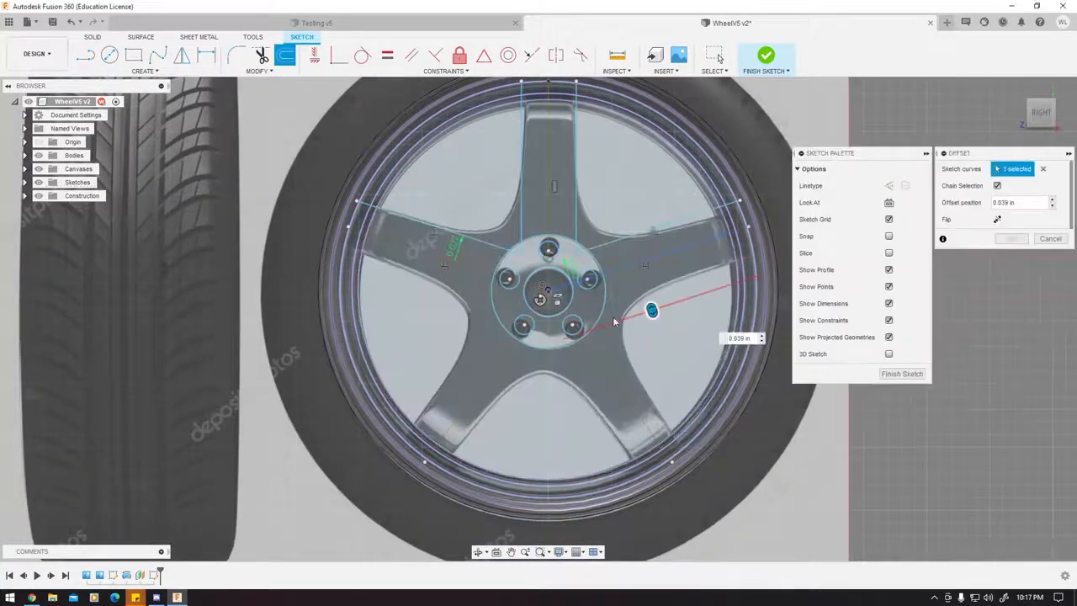
{"action": "left_click", "coordinate": [594, 355]}
{"action": "left_click_drag", "start_coordinate": [556, 382], "coordinate": [656, 354]}
{"action": "type", "text": "-.02"}
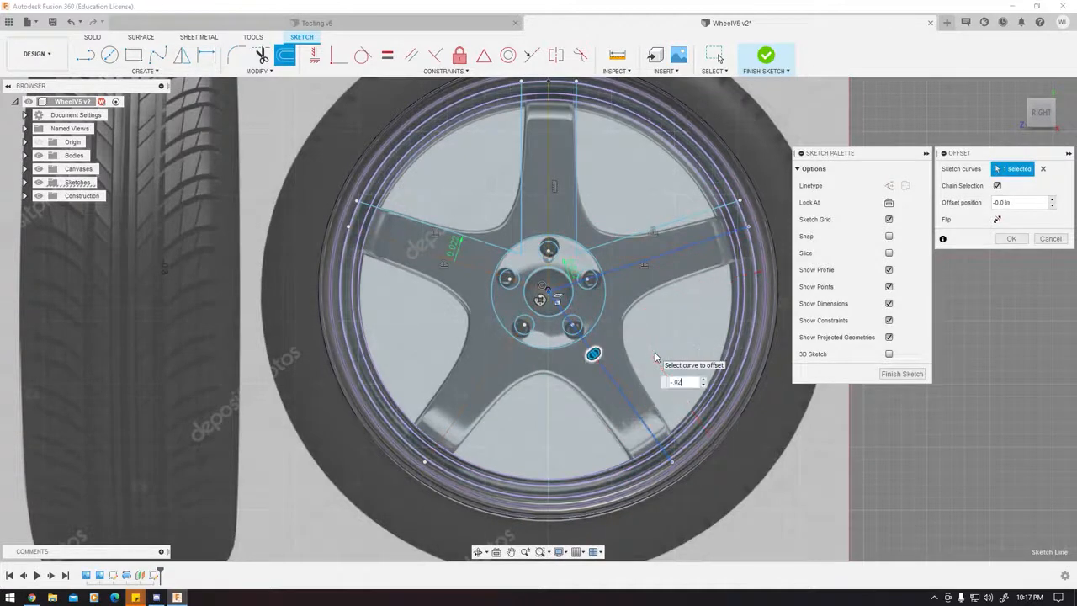
{"action": "key", "text": "Return"}
Start another offset for the remaining spoke construction lines.
{"action": "right_click", "coordinate": [513, 394]}
{"action": "left_click", "coordinate": [514, 365]}
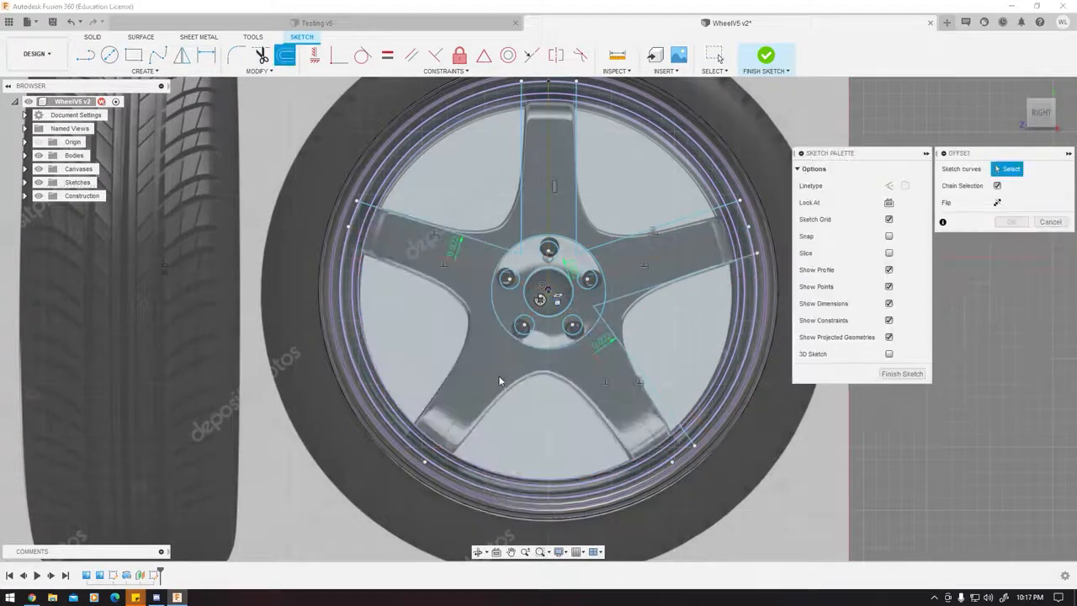
Try to offset the two lower spokes' centre lines by 0.22 in toward the bottom opening.
{"action": "left_click", "coordinate": [493, 370]}
{"action": "left_click_drag", "start_coordinate": [565, 399], "coordinate": [575, 392]}
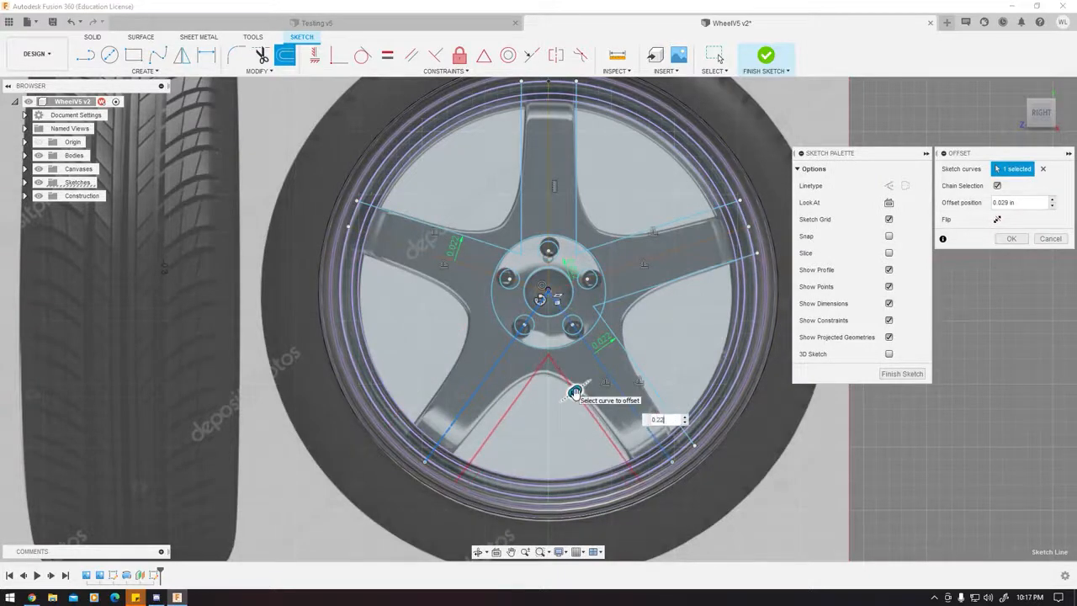
{"action": "key", "text": "Return"}
{"action": "middle_click_drag", "start_coordinate": [479, 356], "coordinate": [496, 393]}
{"action": "right_click", "coordinate": [481, 405]}
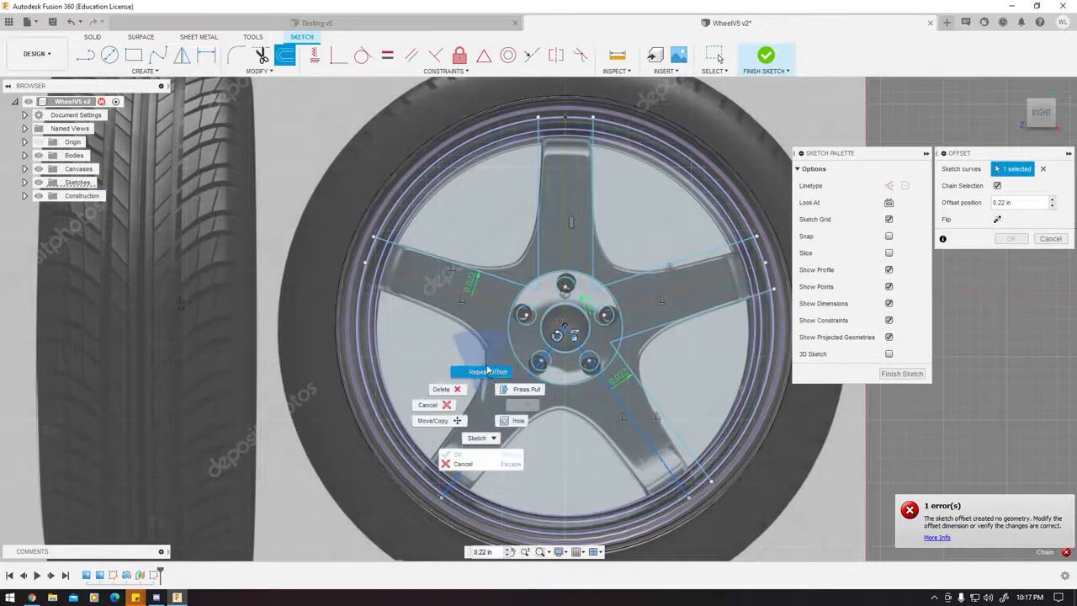
Offset the two lower spokes' centre lines by 0.022 in toward the bottom opening of the wheel.
{"action": "left_click", "coordinate": [487, 370]}
{"action": "left_click", "coordinate": [510, 403]}
{"action": "left_click", "coordinate": [581, 425]}
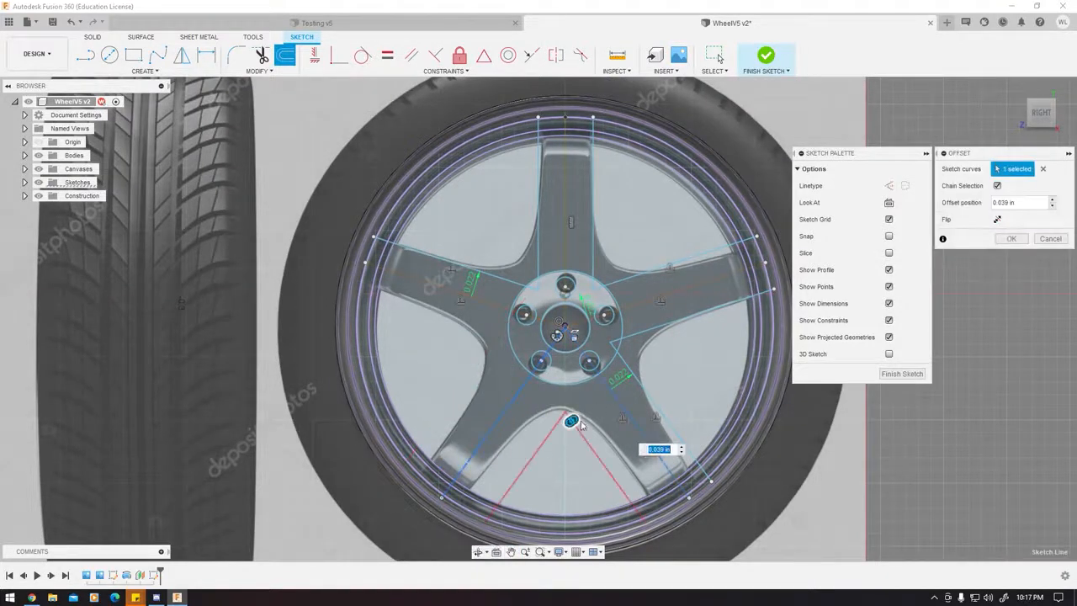
{"action": "left_click_drag", "start_coordinate": [581, 426], "coordinate": [589, 415]}
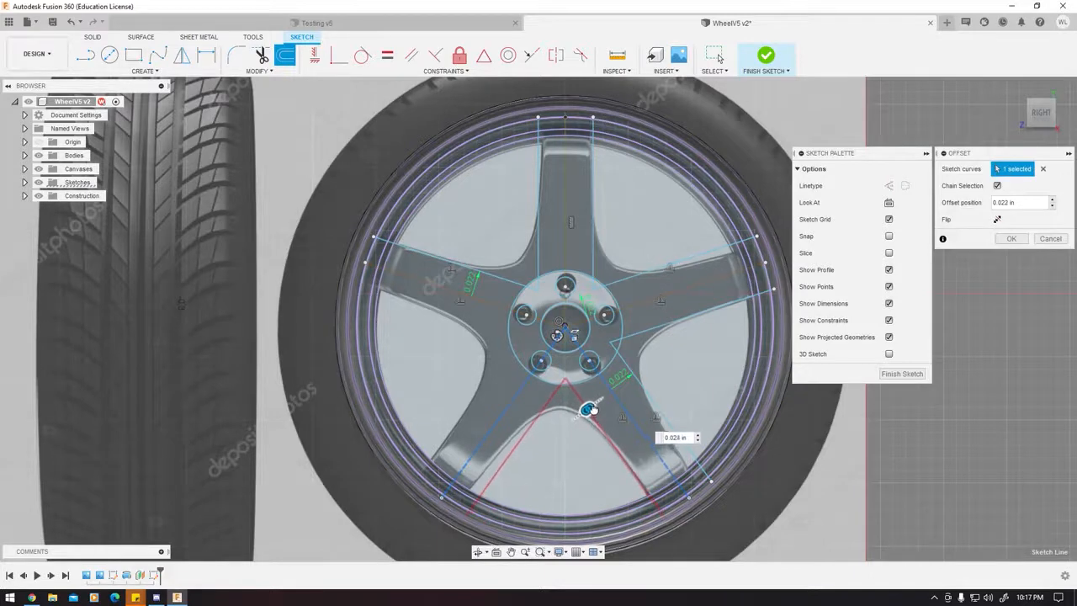
{"action": "key", "text": "Return"}
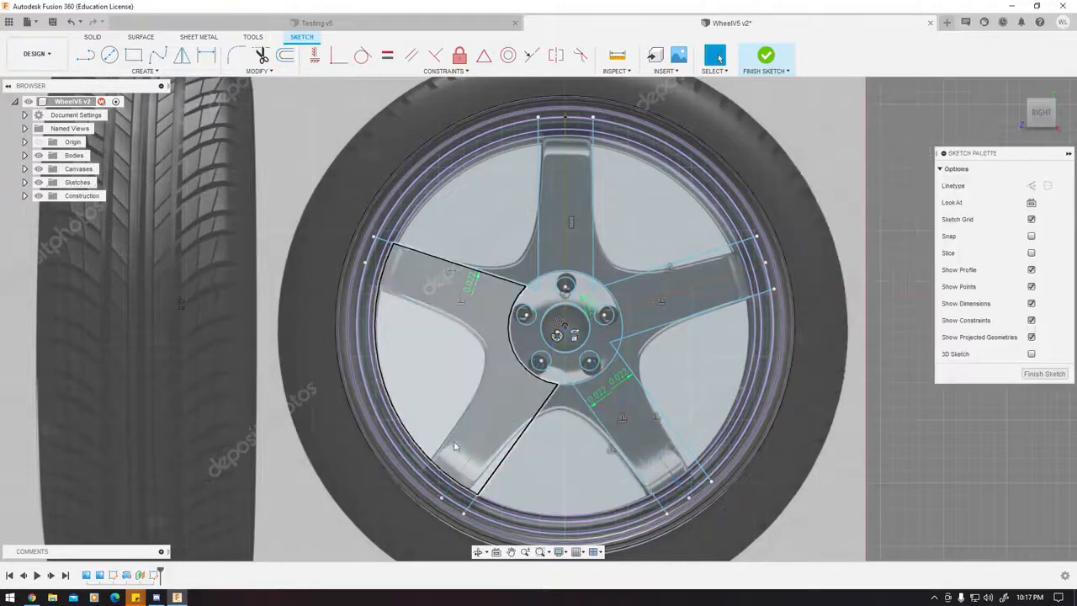
Offset the centre lines of the left and lower-left spokes by 0.022 in toward the opening between them.
{"action": "right_click", "coordinate": [448, 394]}
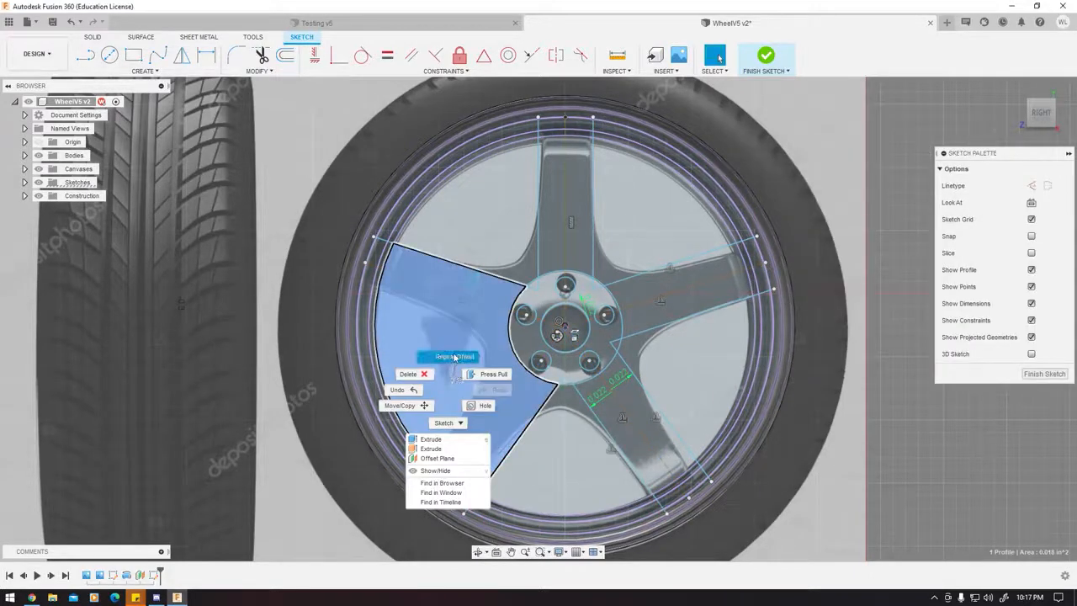
{"action": "left_click", "coordinate": [454, 358]}
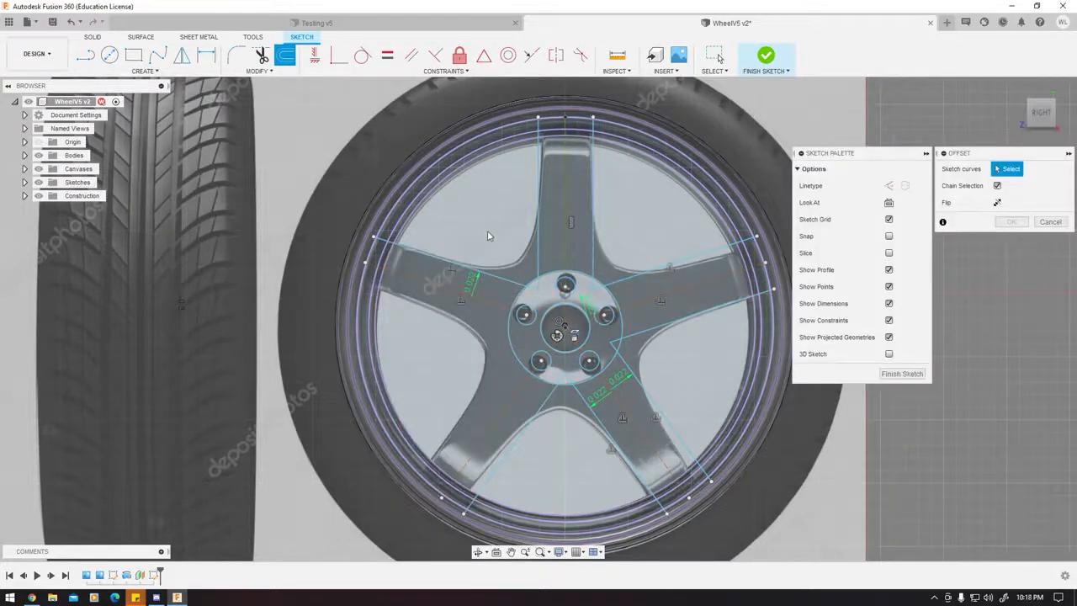
{"action": "right_click", "coordinate": [455, 363]}
{"action": "left_click", "coordinate": [456, 329]}
{"action": "left_click", "coordinate": [500, 305]}
{"action": "left_click_drag", "start_coordinate": [516, 383], "coordinate": [522, 362]}
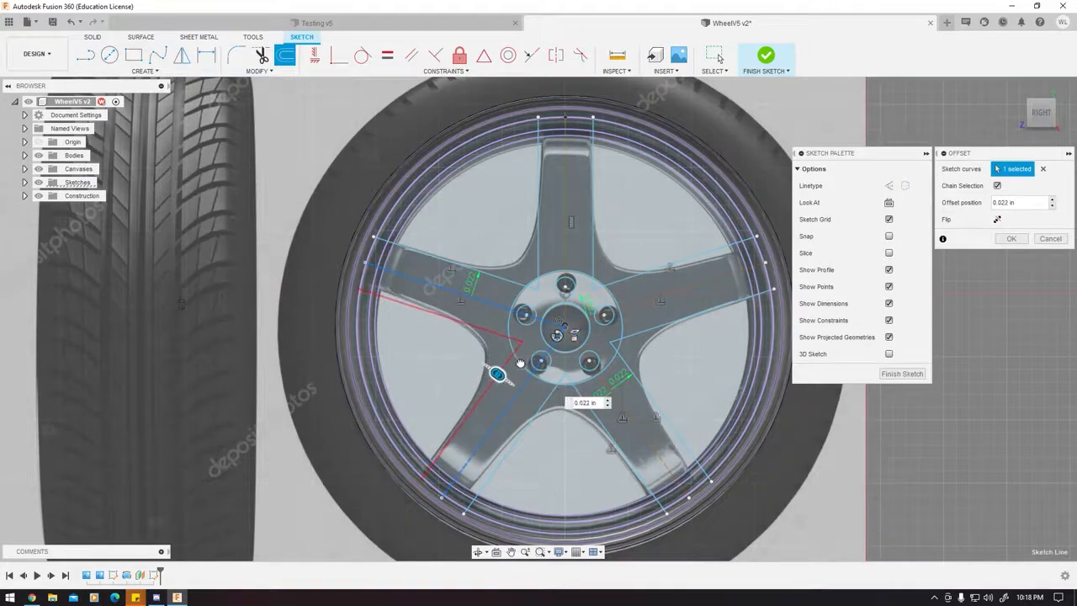
{"action": "key", "text": "Return"}
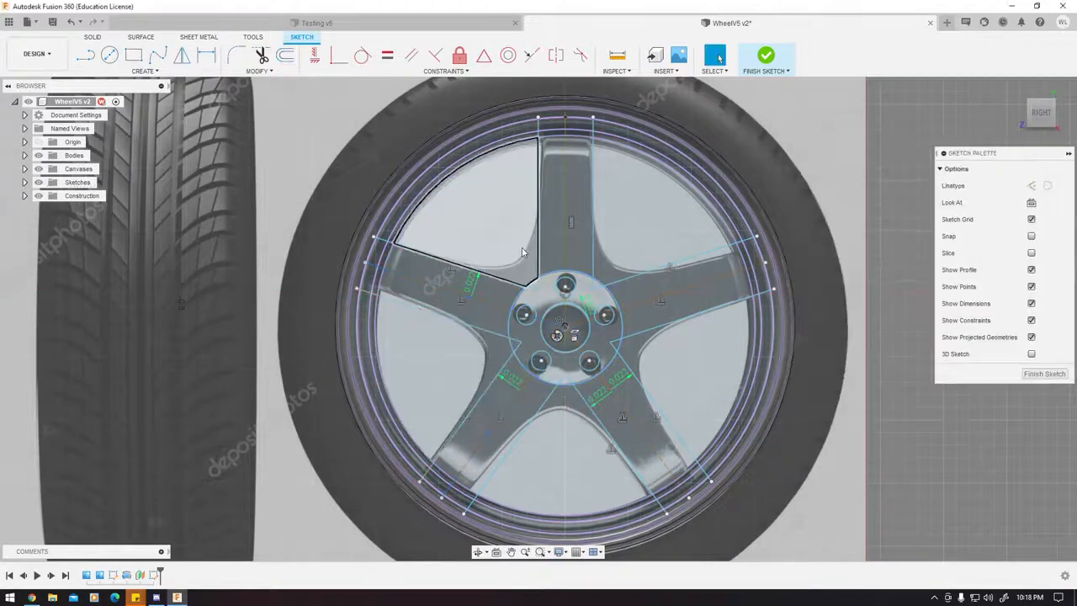
Move the upper-right opening's offset dimension out of the hub and onto the right spoke.
{"action": "scroll", "coordinate": [521, 251], "scroll_direction": "down", "scroll_amount": 3}
{"action": "scroll", "coordinate": [505, 259], "scroll_direction": "up", "scroll_amount": 5}
{"action": "scroll", "coordinate": [471, 256], "scroll_direction": "down", "scroll_amount": 1}
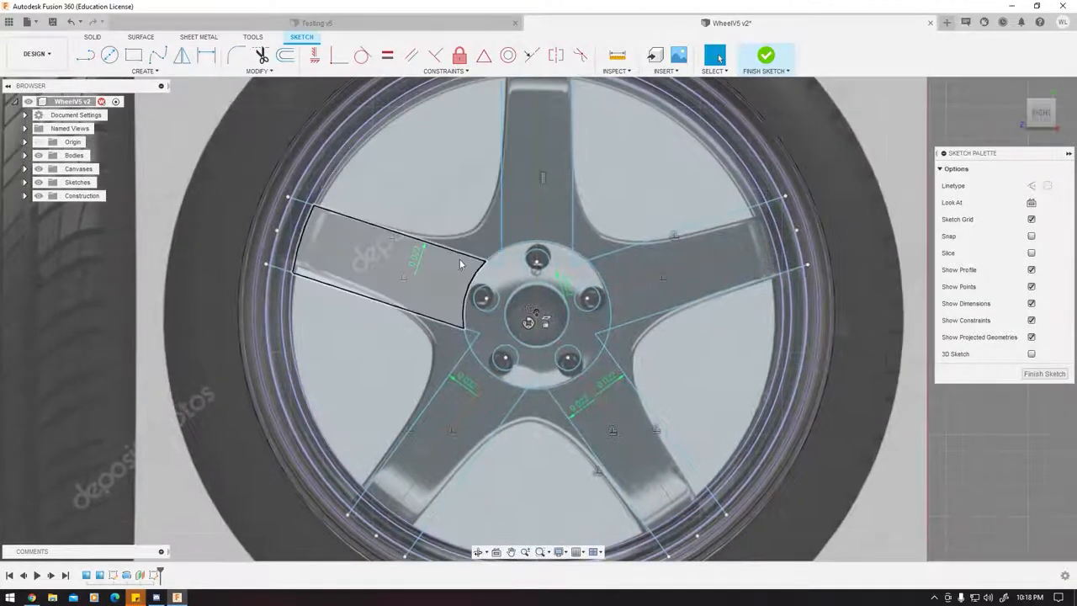
{"action": "scroll", "coordinate": [459, 258], "scroll_direction": "up", "scroll_amount": 5}
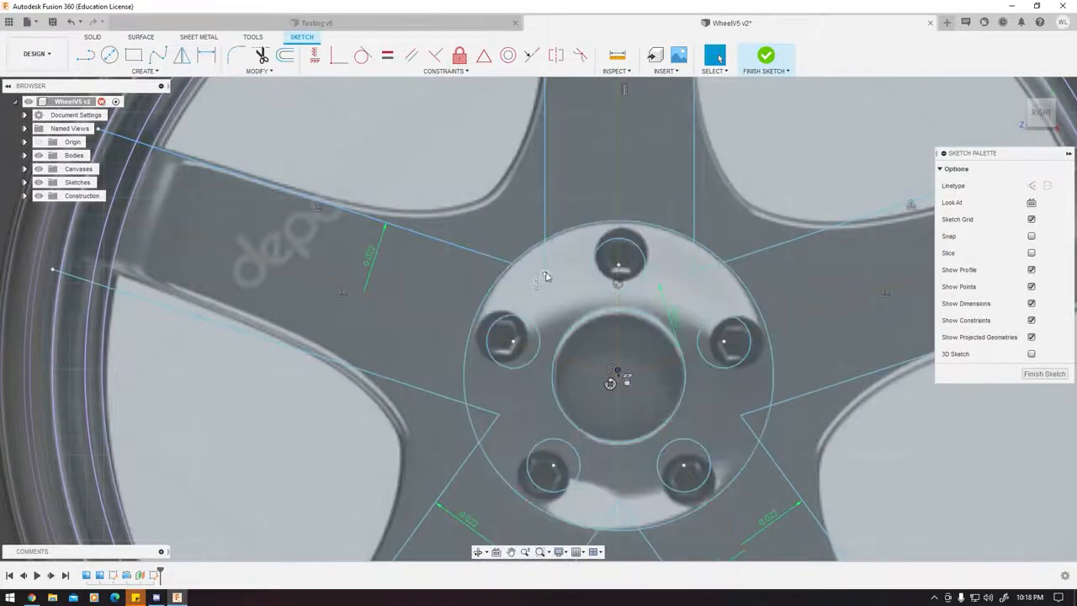
{"action": "scroll", "coordinate": [544, 277], "scroll_direction": "down", "scroll_amount": 2}
{"action": "scroll", "coordinate": [541, 281], "scroll_direction": "up", "scroll_amount": 4}
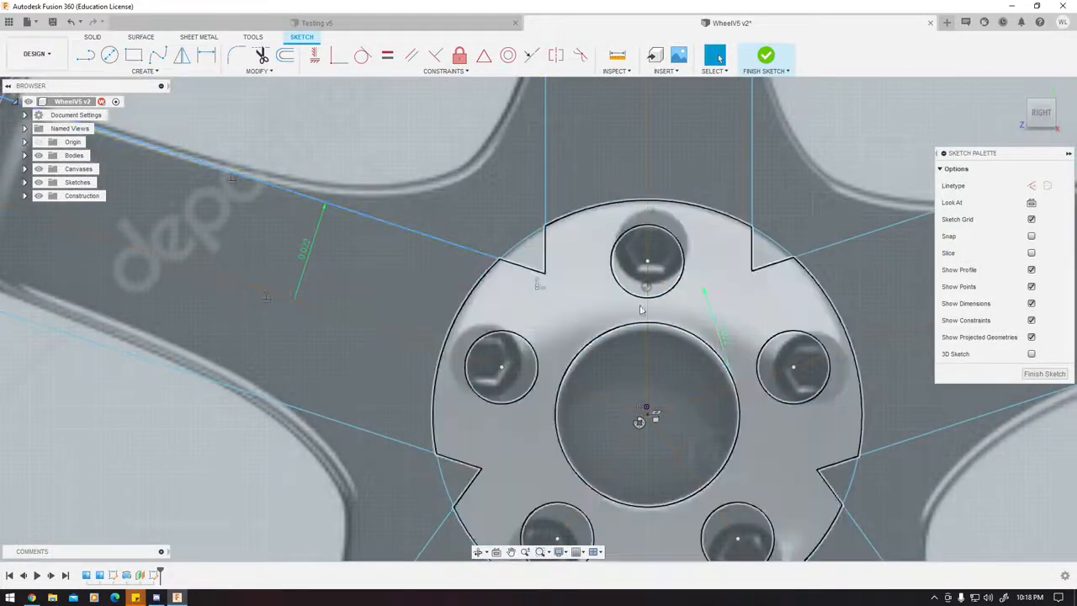
{"action": "scroll", "coordinate": [539, 291], "scroll_direction": "down", "scroll_amount": 5}
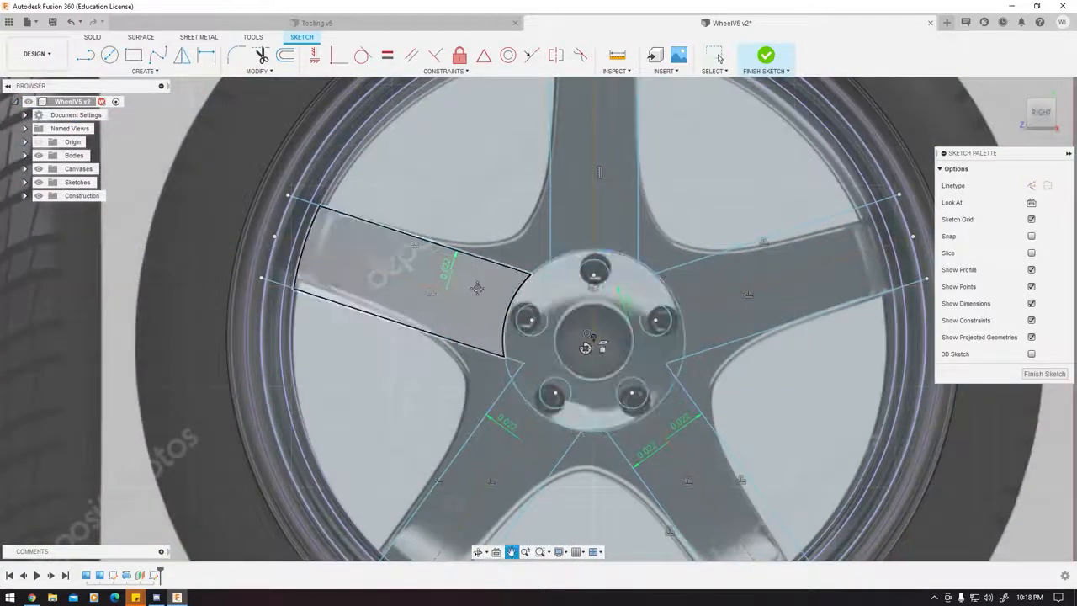
{"action": "scroll", "coordinate": [477, 289], "scroll_direction": "down", "scroll_amount": 2}
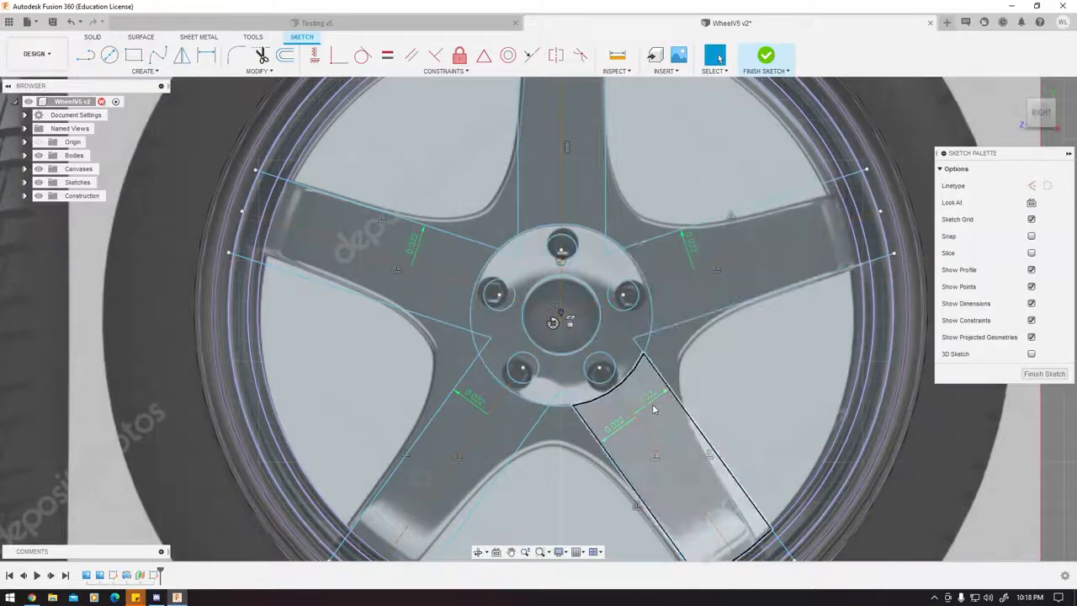
Try offset dimensions of 0.02 in and 0.01 in for the upper-left opening.
{"action": "middle_click_drag", "start_coordinate": [422, 250], "coordinate": [484, 286]}
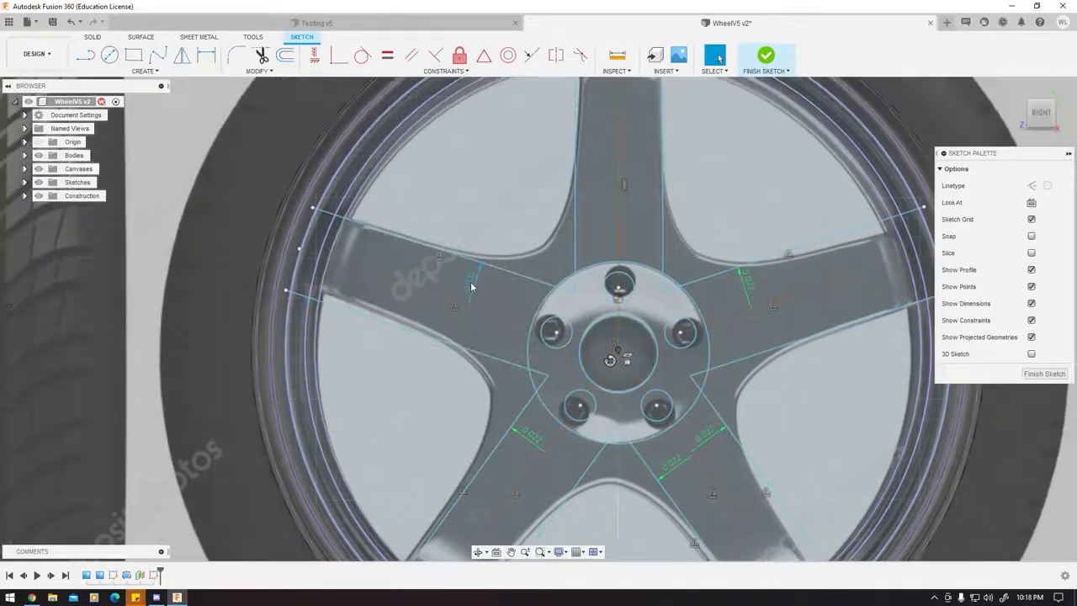
{"action": "double_click", "coordinate": [472, 284]}
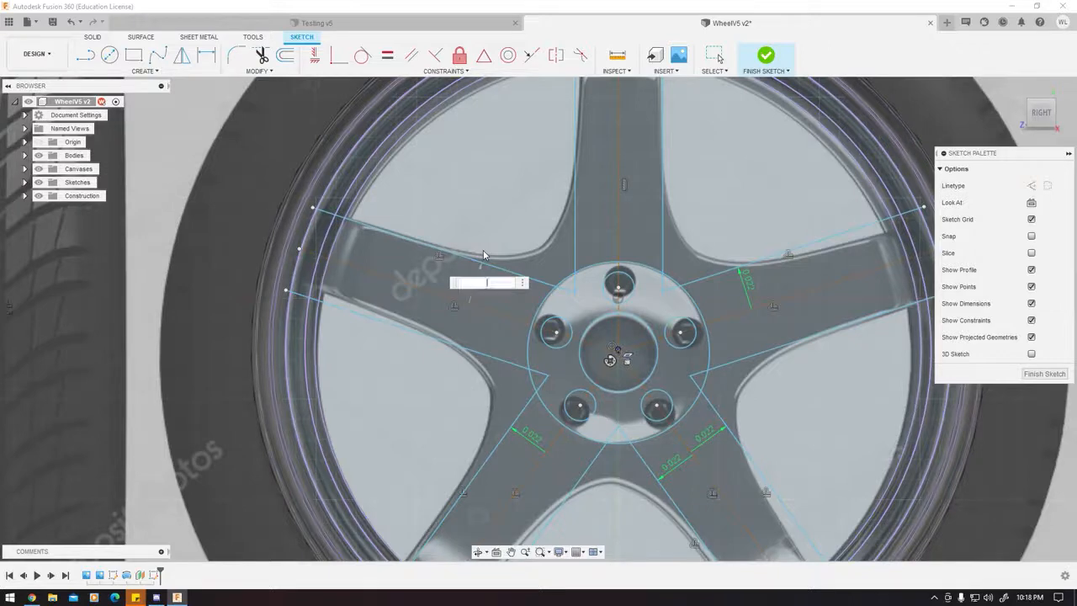
{"action": "type", "text": "0.02"}
{"action": "key", "text": "Return"}
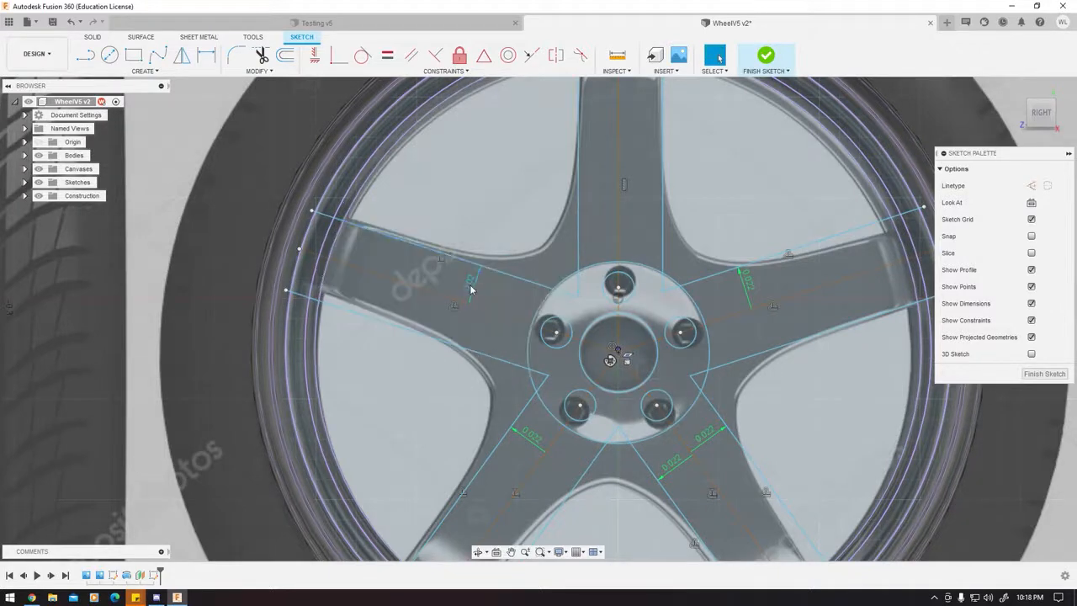
{"action": "double_click", "coordinate": [476, 285]}
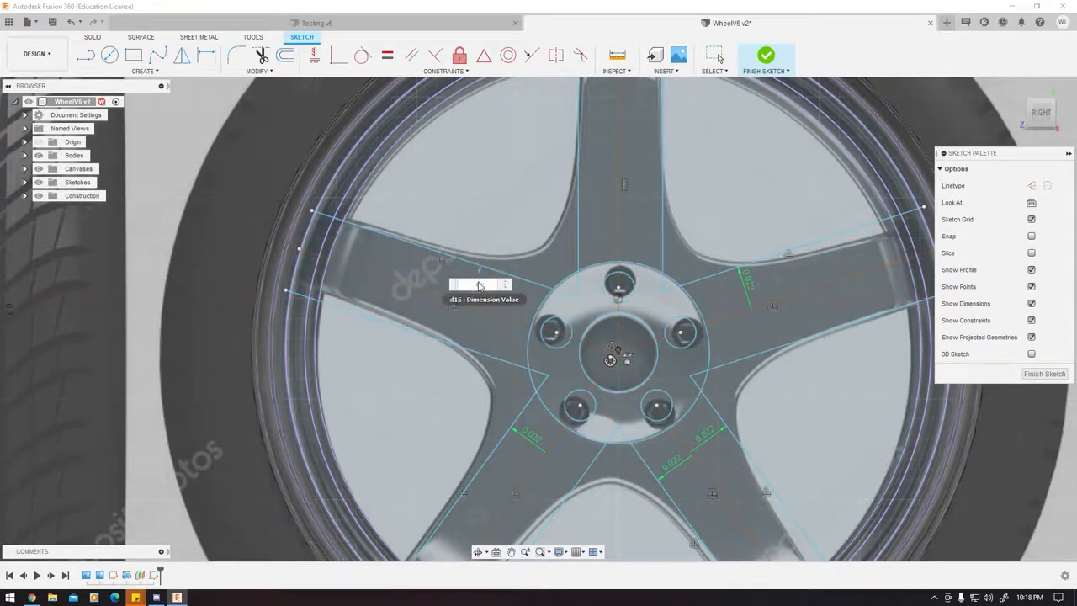
{"action": "key", "text": "Return"}
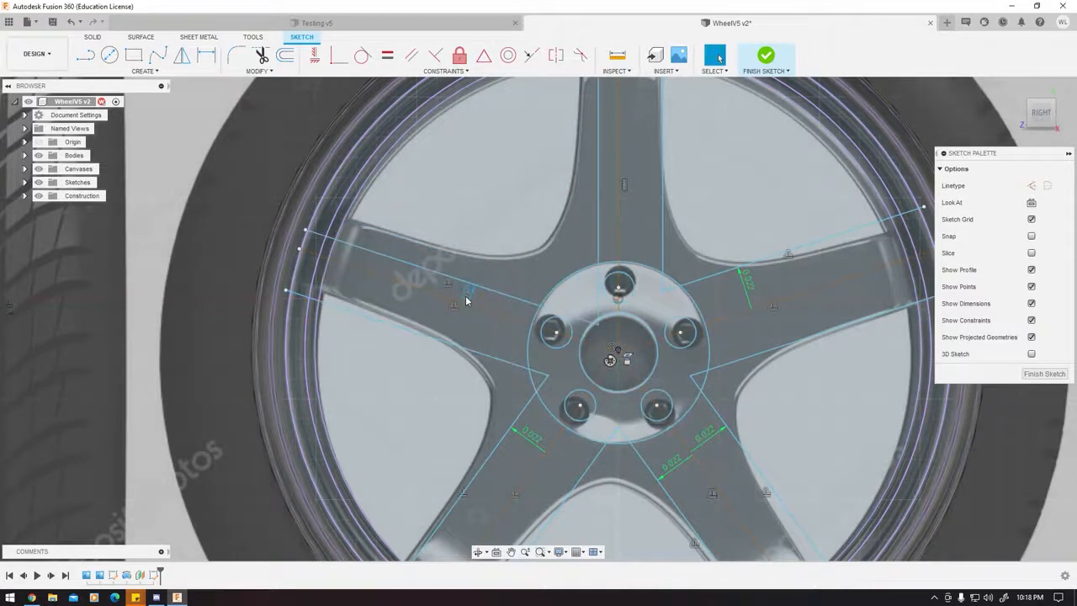
Set the upper-left opening's offset dimension to 0.03 in.
{"action": "double_click", "coordinate": [467, 300]}
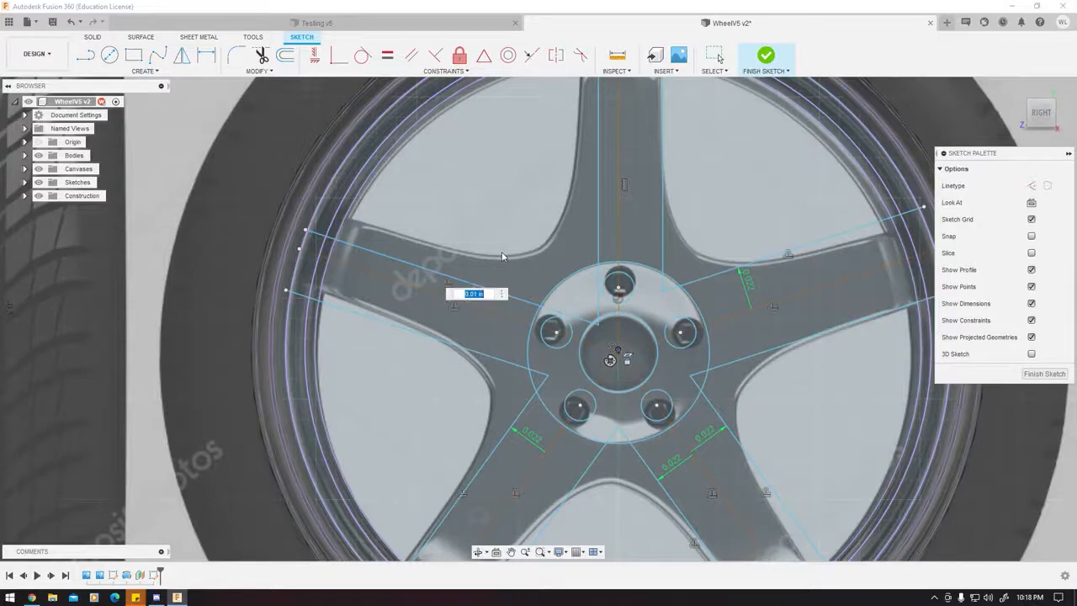
{"action": "type", "text": "6"}
{"action": "key", "text": "Return"}
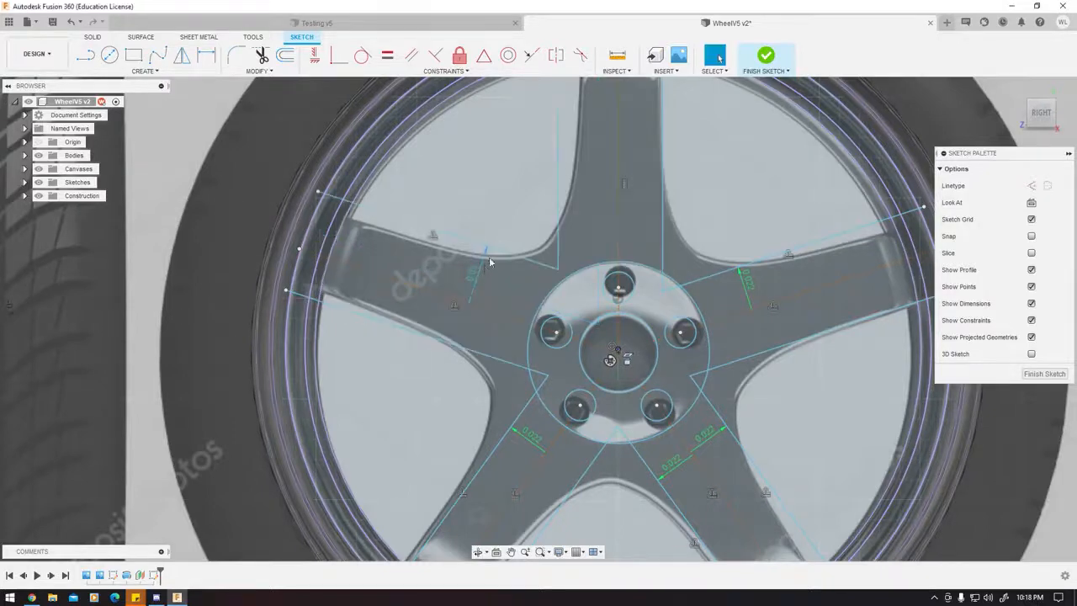
Set the upper-right opening's offset dimension to -0.03 in.
{"action": "middle_click_drag", "start_coordinate": [593, 241], "coordinate": [560, 285]}
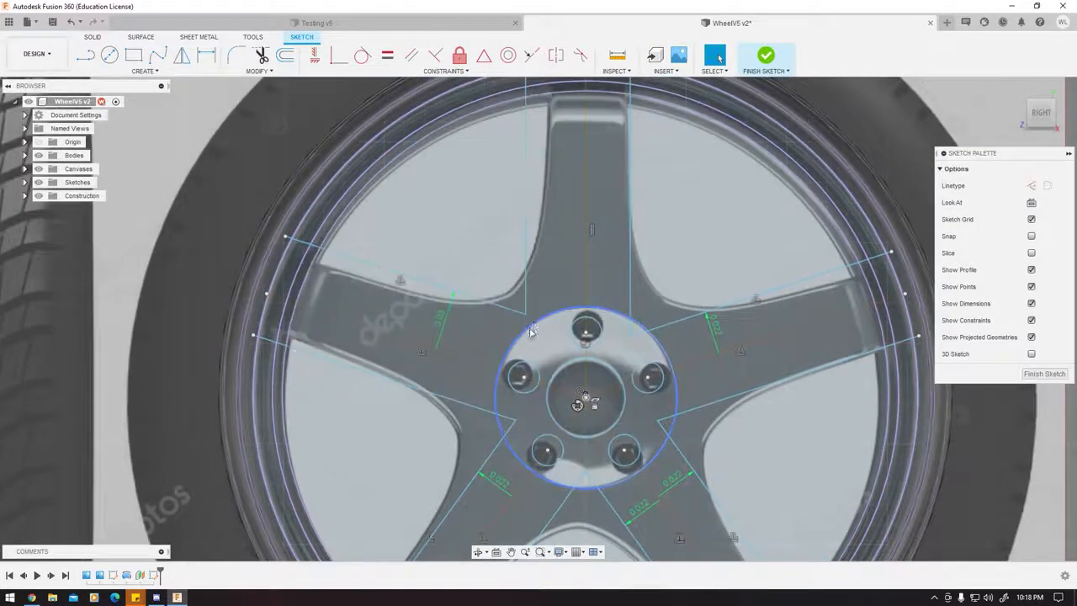
{"action": "scroll", "coordinate": [534, 328], "scroll_direction": "up", "scroll_amount": 3}
{"action": "middle_click_drag", "start_coordinate": [879, 360], "coordinate": [629, 387]}
{"action": "double_click", "coordinate": [708, 362]}
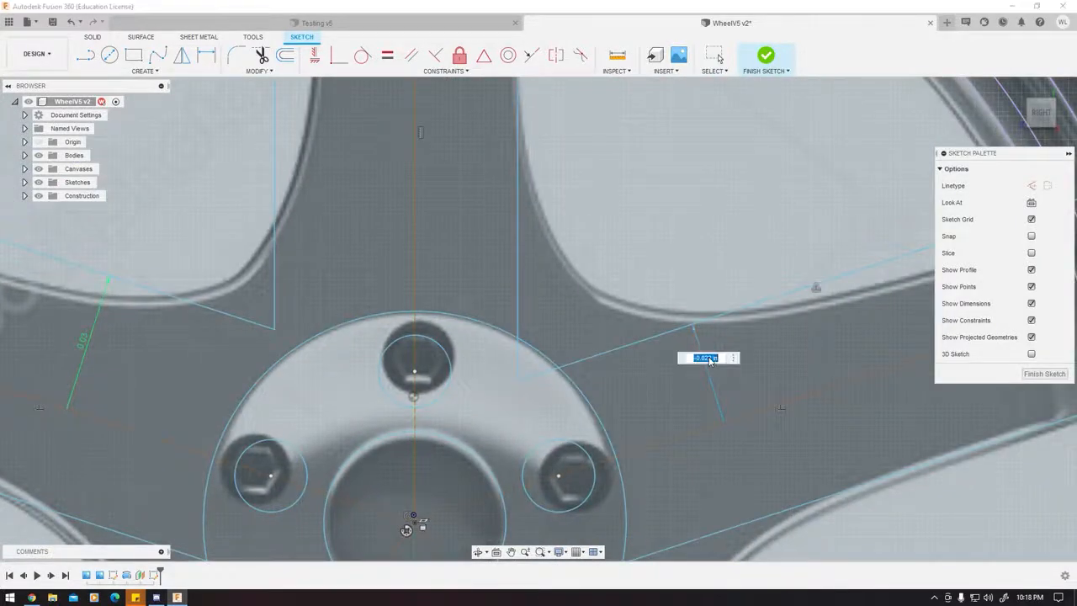
{"action": "type", "text": "-0.0"}
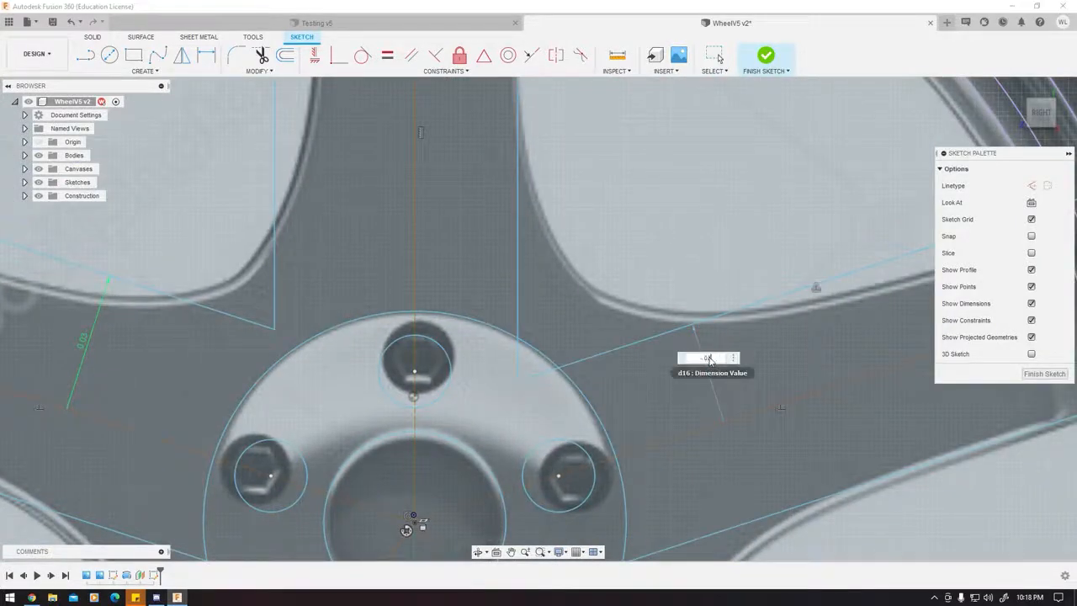
{"action": "type", "text": "3"}
{"action": "key", "text": "Return"}
Set the offset dimensions of the lower-right and bottom openings to 0.03 in.
{"action": "scroll", "coordinate": [709, 361], "scroll_direction": "down", "scroll_amount": 3}
{"action": "middle_click_drag", "start_coordinate": [680, 461], "coordinate": [613, 281]}
{"action": "double_click", "coordinate": [595, 368]}
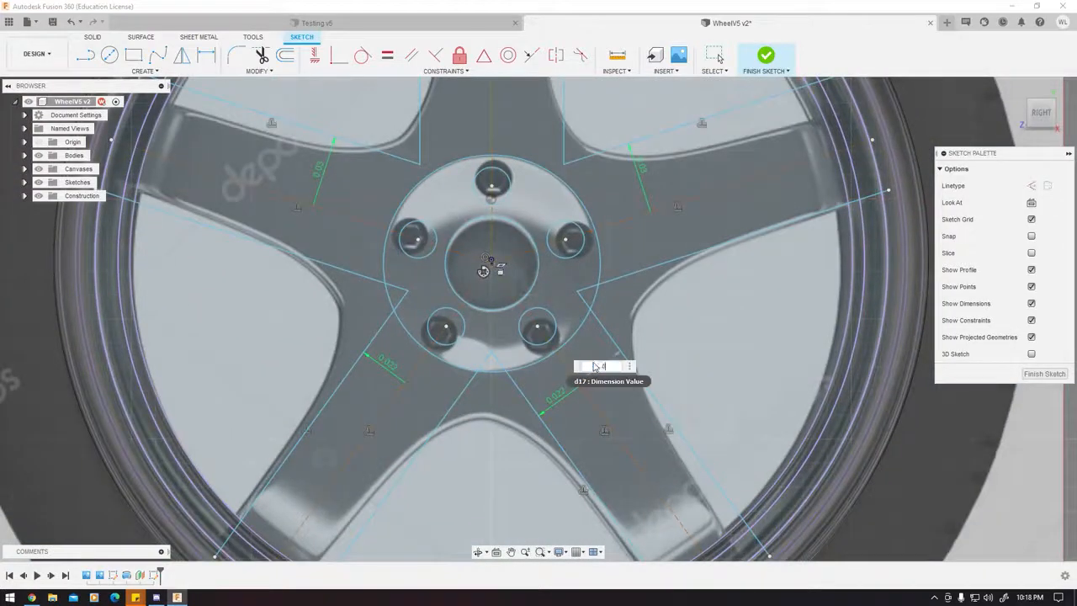
{"action": "key", "text": "Return"}
{"action": "double_click", "coordinate": [557, 403]}
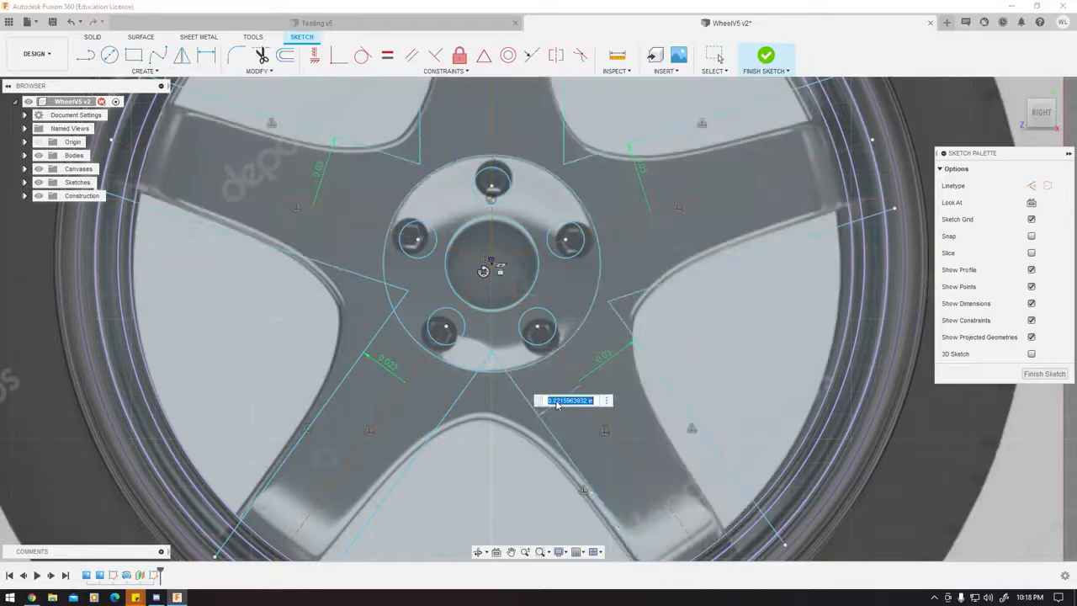
{"action": "key", "text": "Return"}
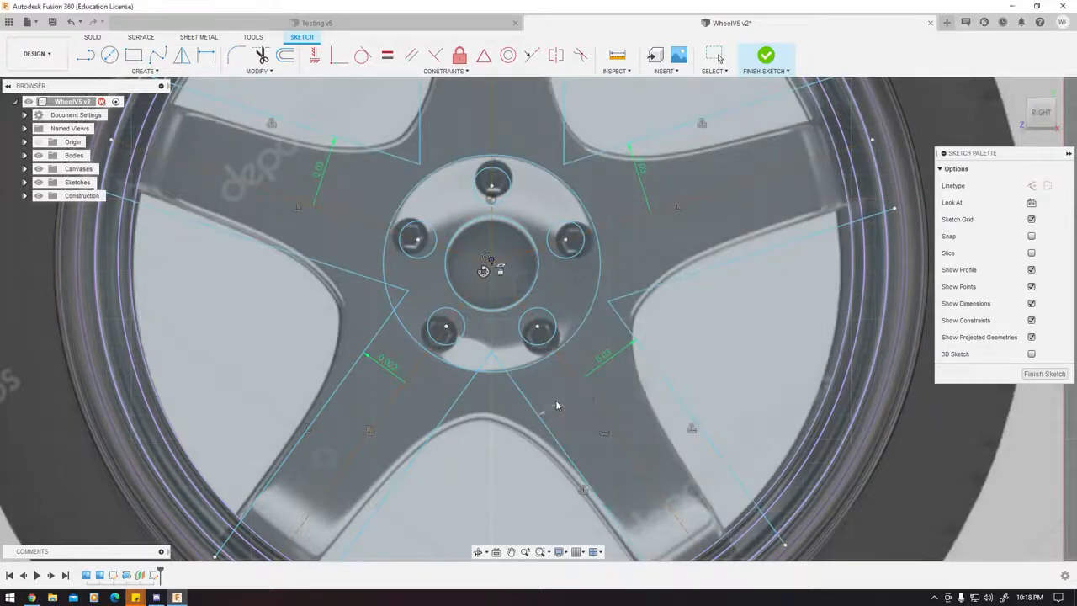
Set the offset dimension of the lower-left opening to 0.03 in.
{"action": "middle_click_drag", "start_coordinate": [402, 406], "coordinate": [514, 418]}
{"action": "double_click", "coordinate": [504, 380]}
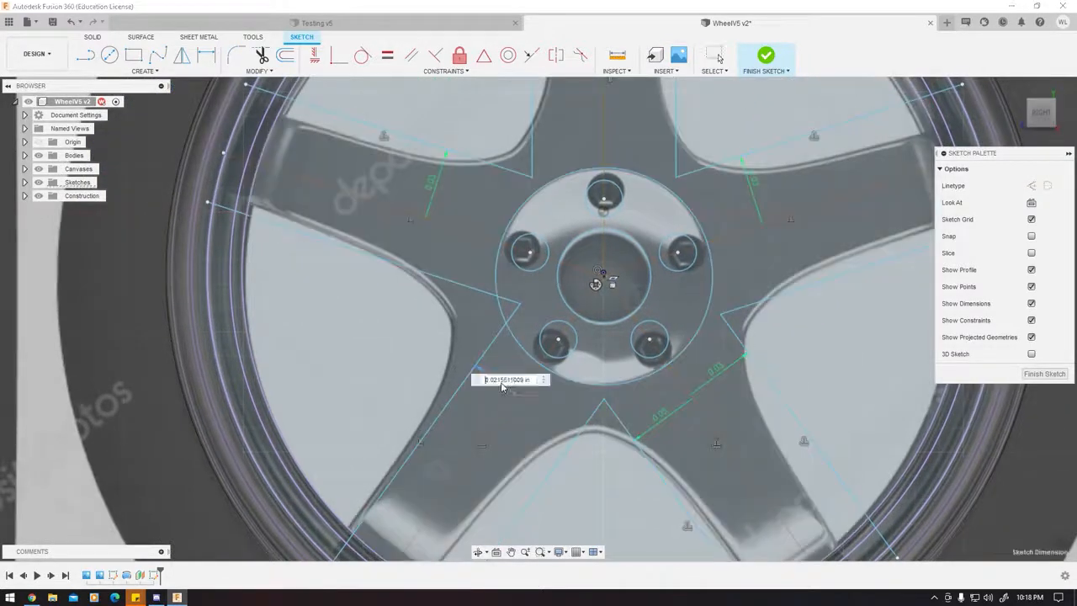
{"action": "key", "text": "Escape"}
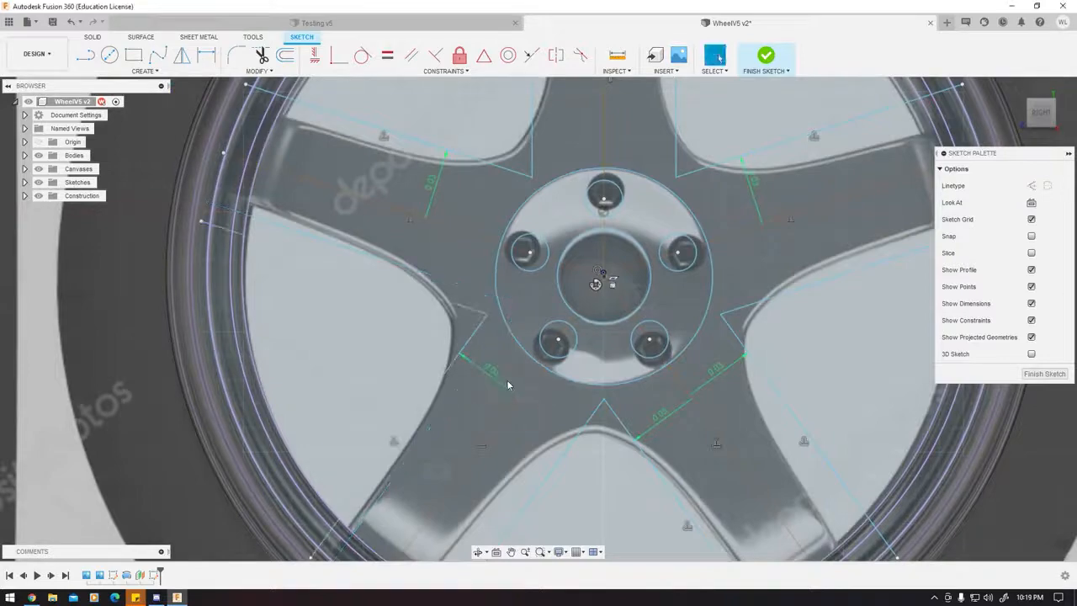
Fillet the inner corners of the upper-left and upper-right spoke openings with a 0.023 in radius.
{"action": "scroll", "coordinate": [655, 362], "scroll_direction": "down", "scroll_amount": 4}
{"action": "scroll", "coordinate": [655, 362], "scroll_direction": "down", "scroll_amount": 1}
{"action": "middle_click_drag", "start_coordinate": [655, 362], "coordinate": [519, 311]}
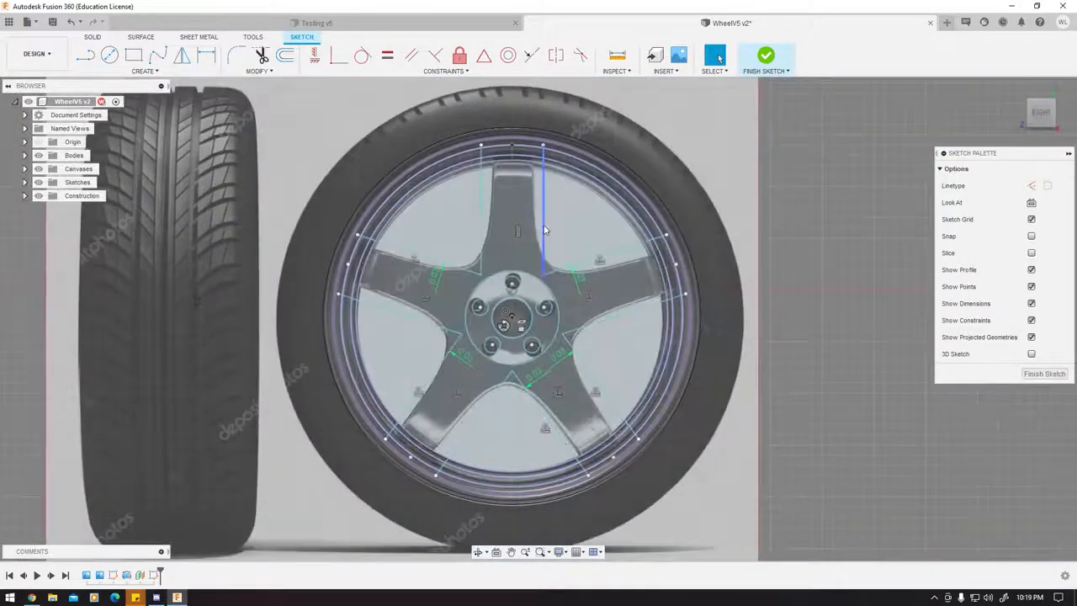
{"action": "scroll", "coordinate": [547, 224], "scroll_direction": "up", "scroll_amount": 4}
{"action": "middle_click_drag", "start_coordinate": [575, 271], "coordinate": [596, 235]}
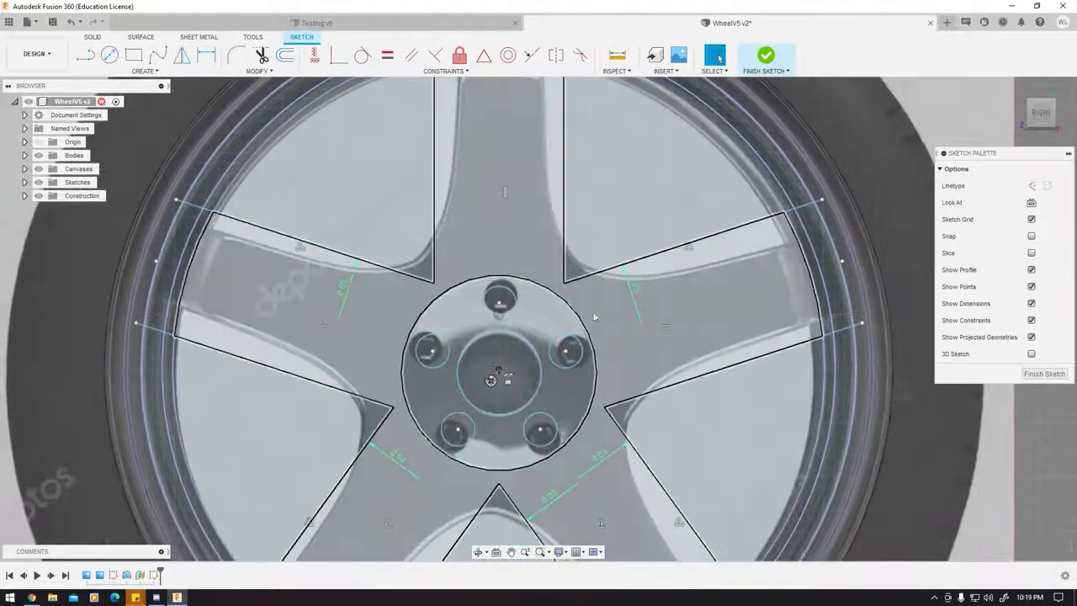
{"action": "middle_click_drag", "start_coordinate": [427, 108], "coordinate": [466, 222]}
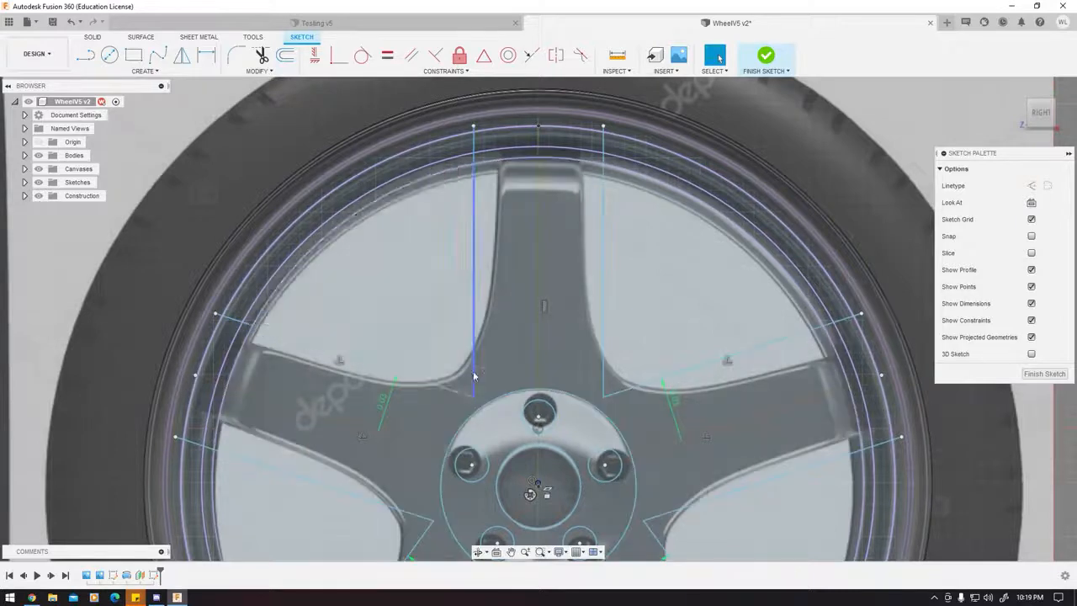
{"action": "left_click", "coordinate": [237, 57]}
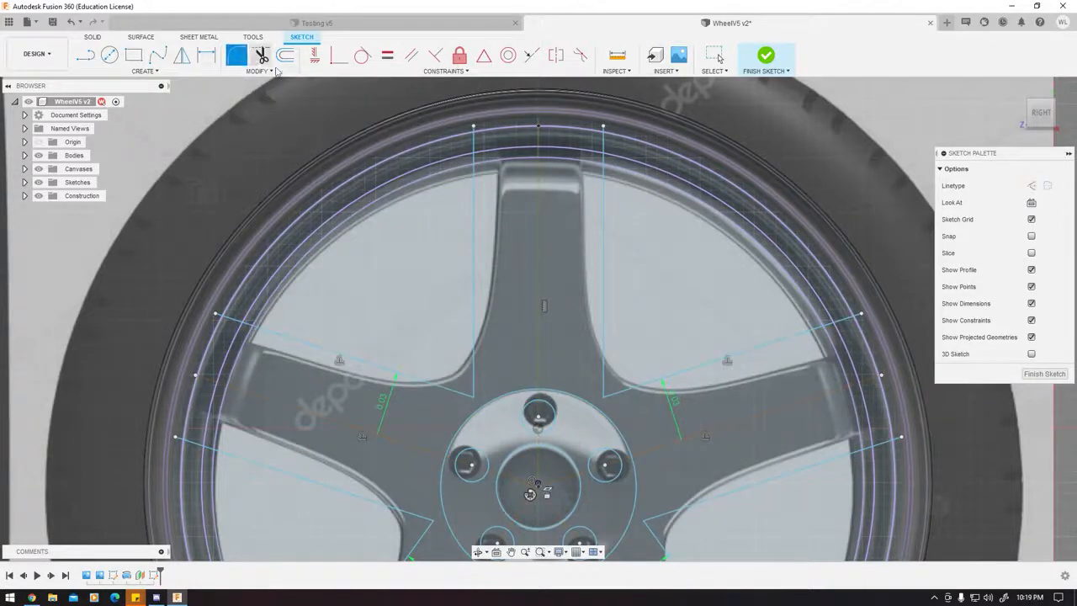
{"action": "left_click", "coordinate": [475, 370]}
{"action": "left_click", "coordinate": [439, 383]}
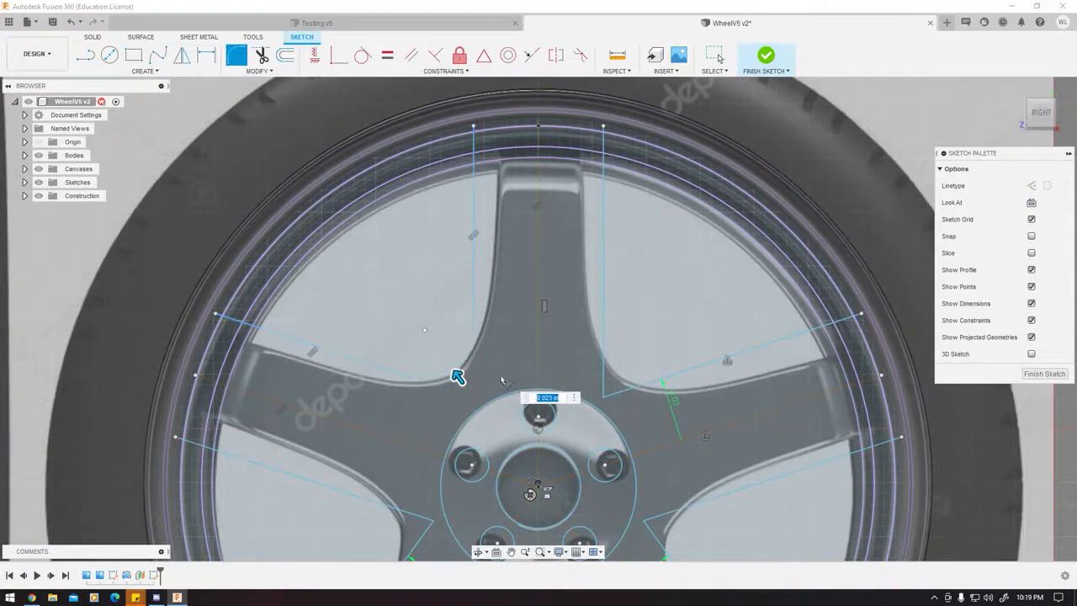
{"action": "mouse_move", "coordinate": [419, 355]}
{"action": "middle_mouse_down"}
{"action": "mouse_move", "coordinate": [393, 289]}
{"action": "mouse_move", "coordinate": [343, 263]}
{"action": "middle_mouse_up"}
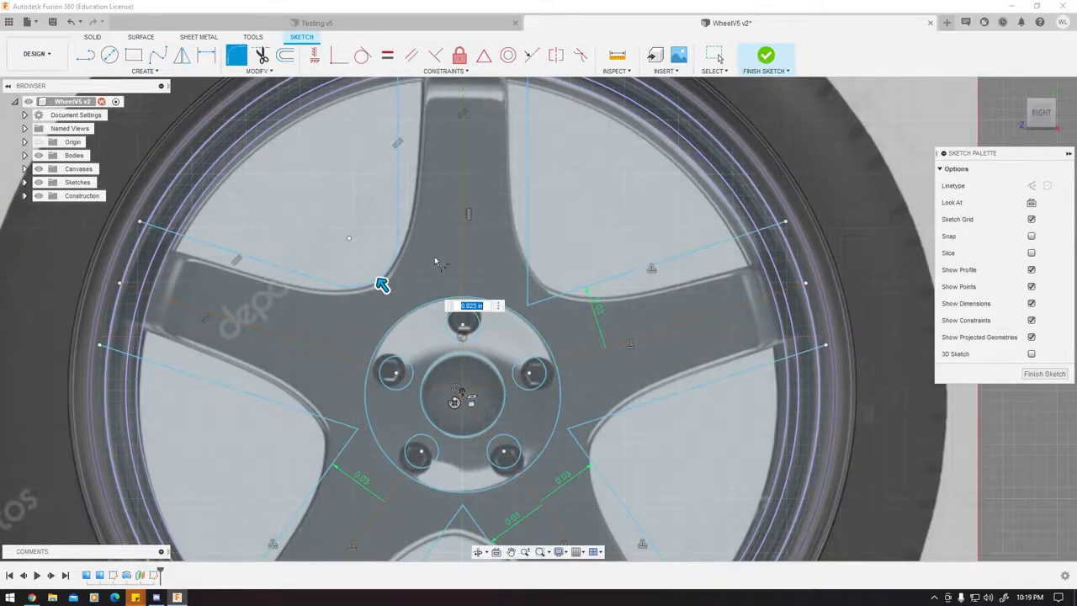
{"action": "left_click", "coordinate": [530, 239]}
{"action": "left_click", "coordinate": [582, 287]}
Fillet the inner corners of the lower-right, bottom and lower-left spoke openings with a 0.023 in radius.
{"action": "middle_click_drag", "start_coordinate": [577, 354], "coordinate": [559, 257]}
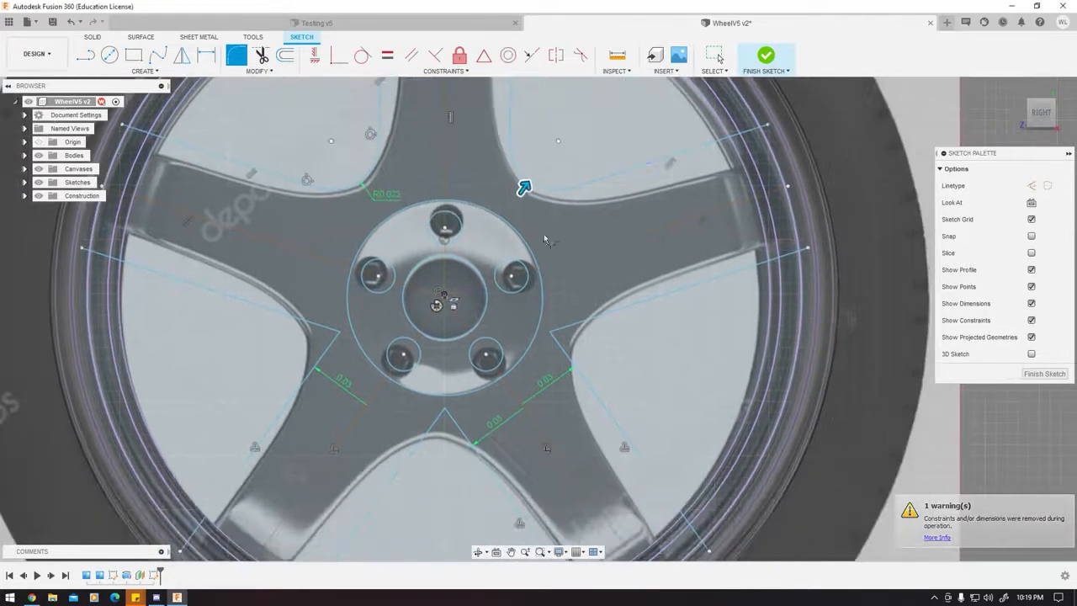
{"action": "left_click", "coordinate": [616, 311]}
{"action": "left_click", "coordinate": [582, 373]}
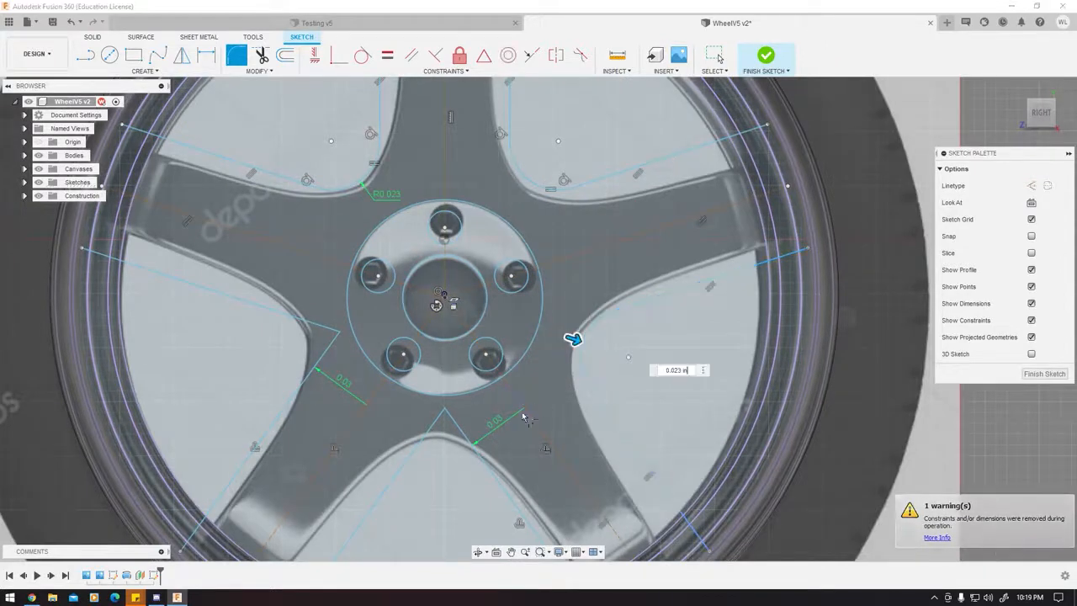
{"action": "left_click", "coordinate": [470, 443]}
{"action": "left_click", "coordinate": [421, 443]}
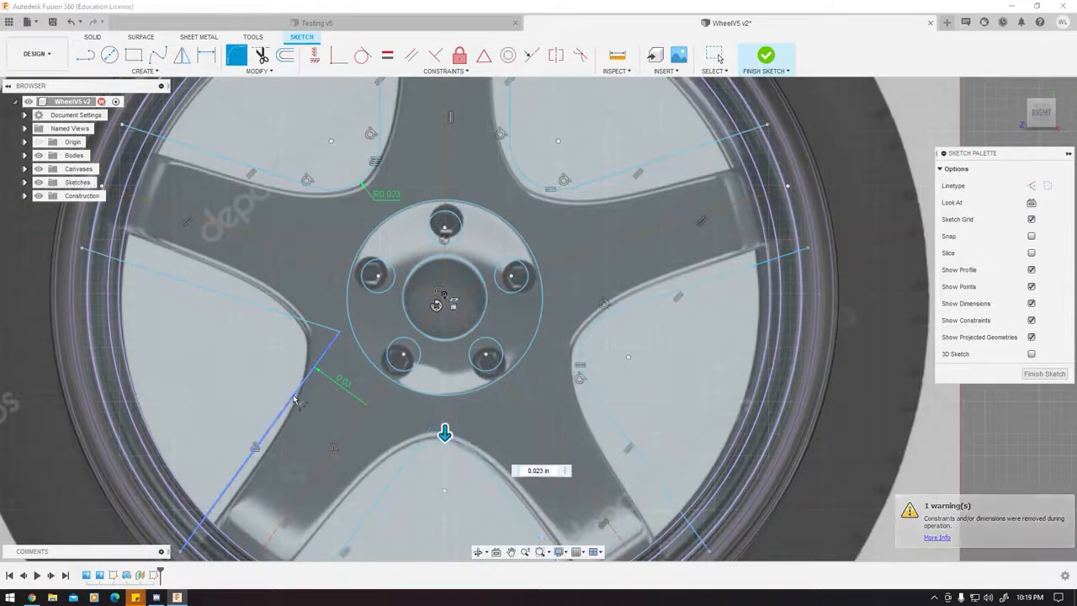
{"action": "left_click", "coordinate": [302, 384]}
{"action": "left_click", "coordinate": [296, 324]}
{"action": "middle_click_drag", "start_coordinate": [326, 269], "coordinate": [399, 341]}
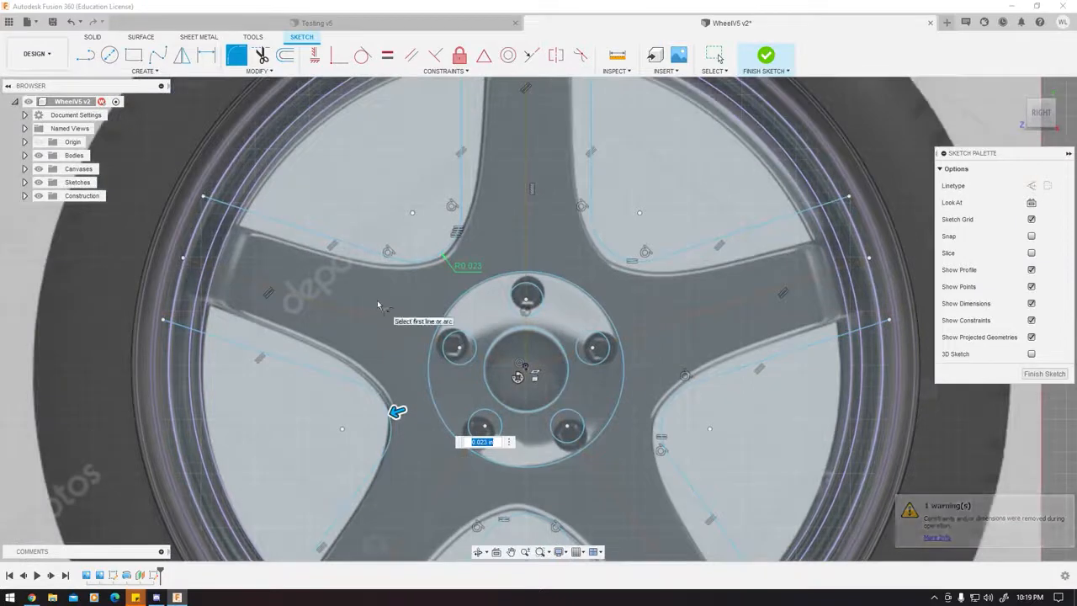
{"action": "key", "text": "Return"}
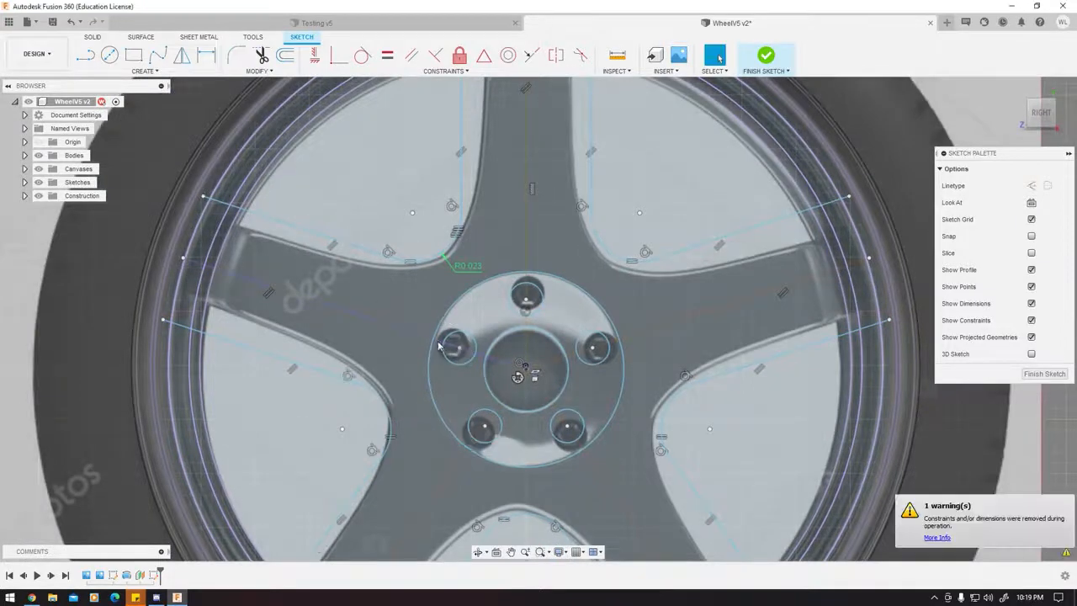
Finish the five-spoke wheel profile sketch.
{"action": "scroll", "coordinate": [494, 356], "scroll_direction": "down", "scroll_amount": 4}
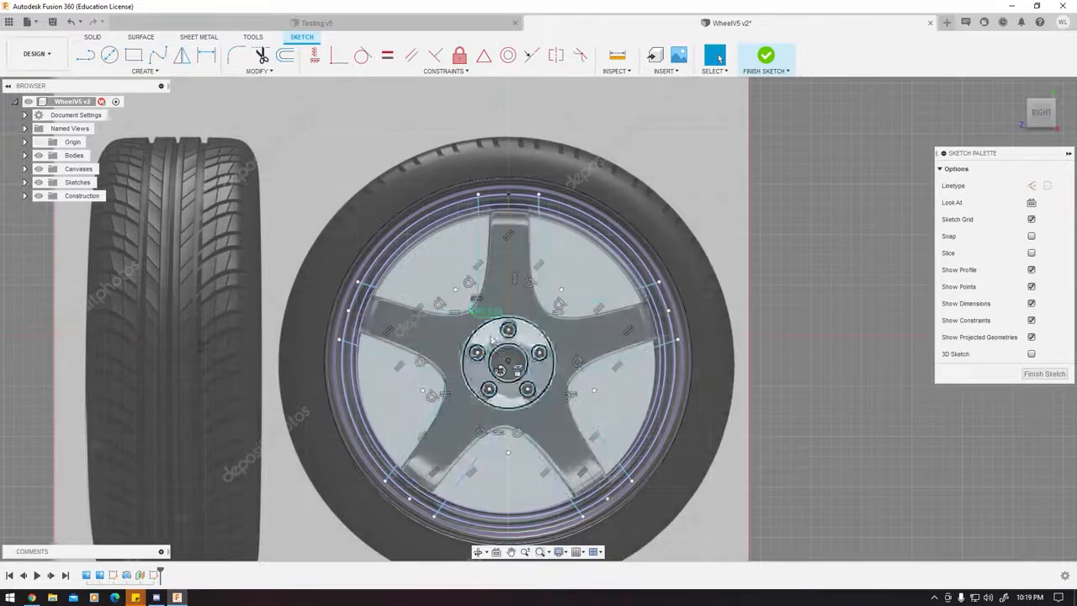
{"action": "scroll", "coordinate": [480, 309], "scroll_direction": "down", "scroll_amount": 3}
{"action": "scroll", "coordinate": [480, 309], "scroll_direction": "up", "scroll_amount": 3}
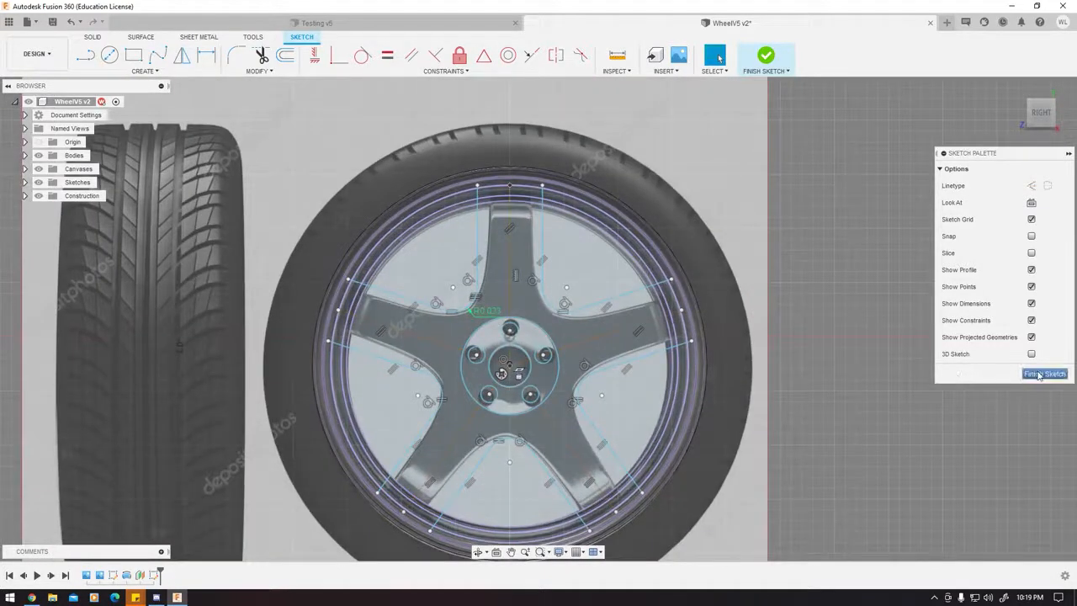
{"action": "scroll", "coordinate": [508, 219], "scroll_direction": "up", "scroll_amount": 5}
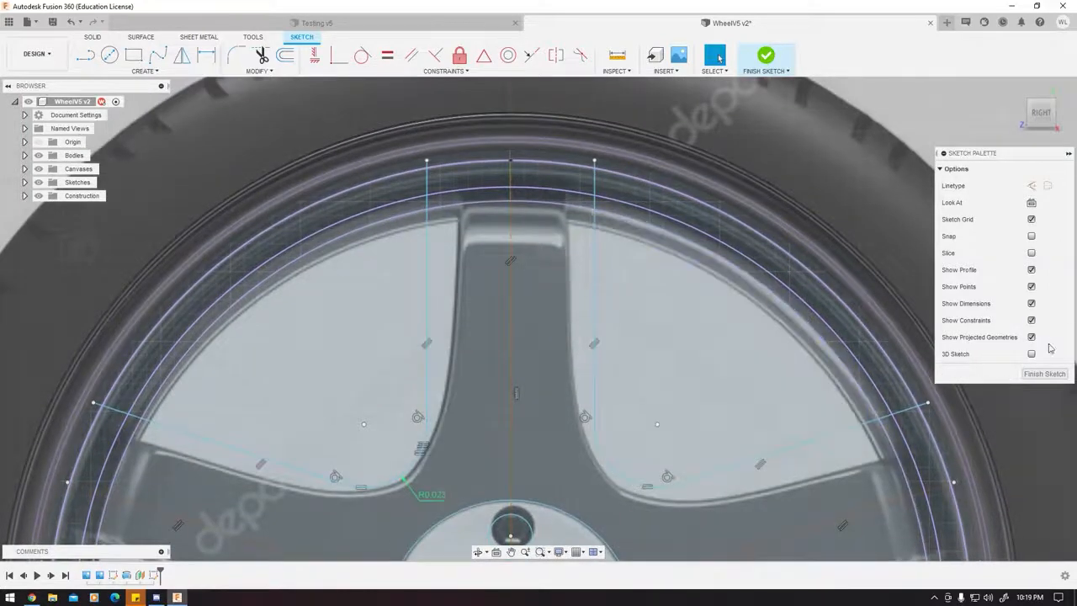
{"action": "left_click", "coordinate": [1044, 374]}
{"action": "scroll", "coordinate": [667, 335], "scroll_direction": "down", "scroll_amount": 4}
{"action": "middle_click_drag", "start_coordinate": [668, 336], "coordinate": [606, 229]}
{"action": "middle_click_drag", "start_coordinate": [606, 229], "coordinate": [551, 220], "text": "shift"}
{"action": "scroll", "coordinate": [551, 212], "scroll_direction": "up", "scroll_amount": 4}
{"action": "scroll", "coordinate": [549, 216], "scroll_direction": "down", "scroll_amount": 4}
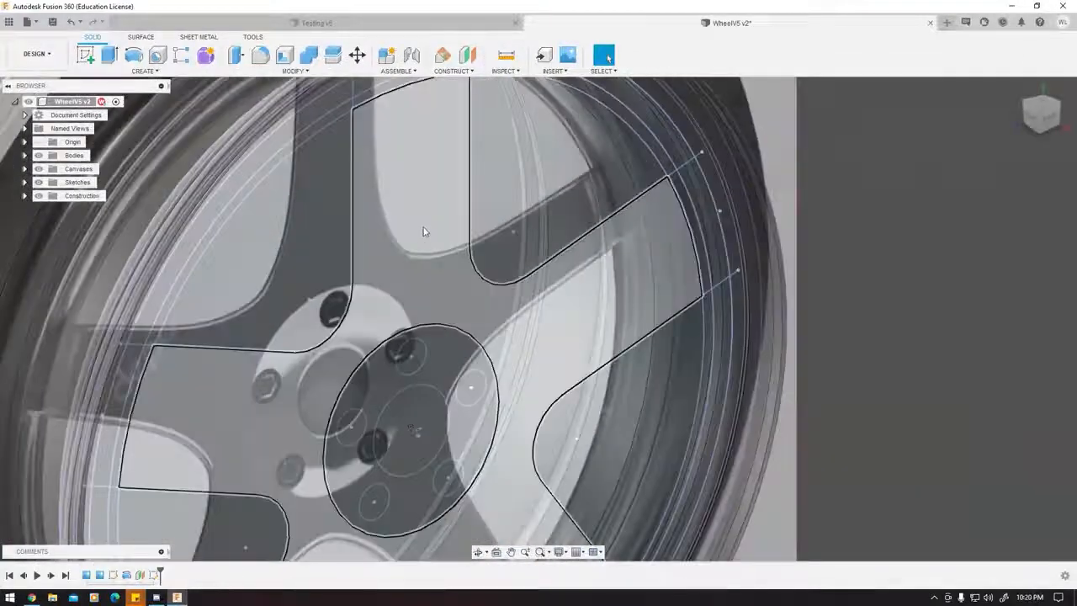
{"action": "scroll", "coordinate": [502, 183], "scroll_direction": "up", "scroll_amount": 2}
{"action": "left_click", "coordinate": [502, 183]}
{"action": "middle_click_drag", "start_coordinate": [502, 183], "coordinate": [482, 246], "text": "shift"}
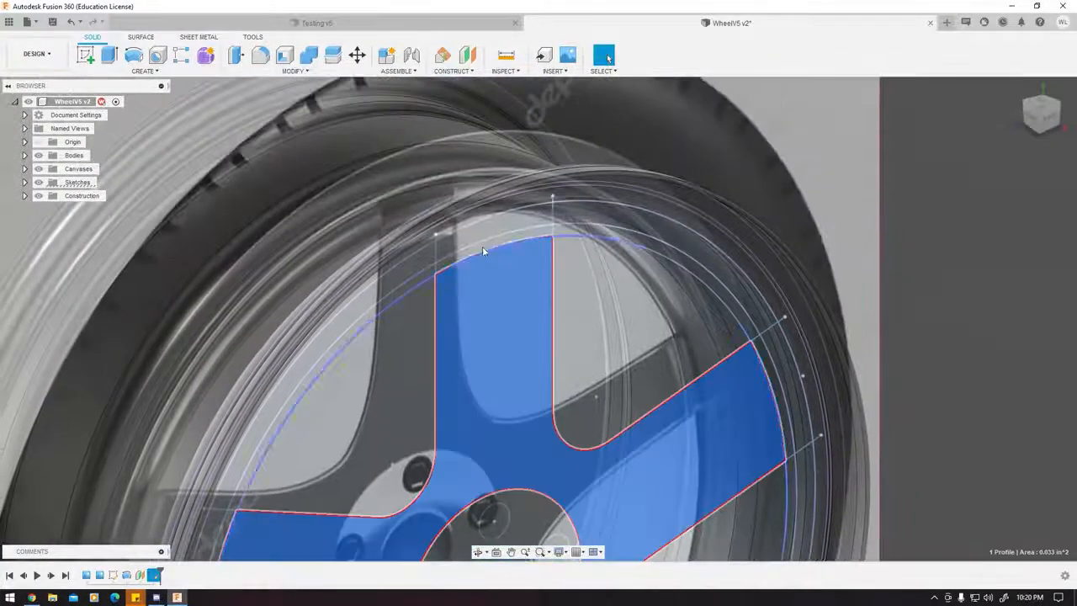
{"action": "scroll", "coordinate": [475, 240], "scroll_direction": "up", "scroll_amount": 3}
{"action": "scroll", "coordinate": [470, 237], "scroll_direction": "up", "scroll_amount": 2}
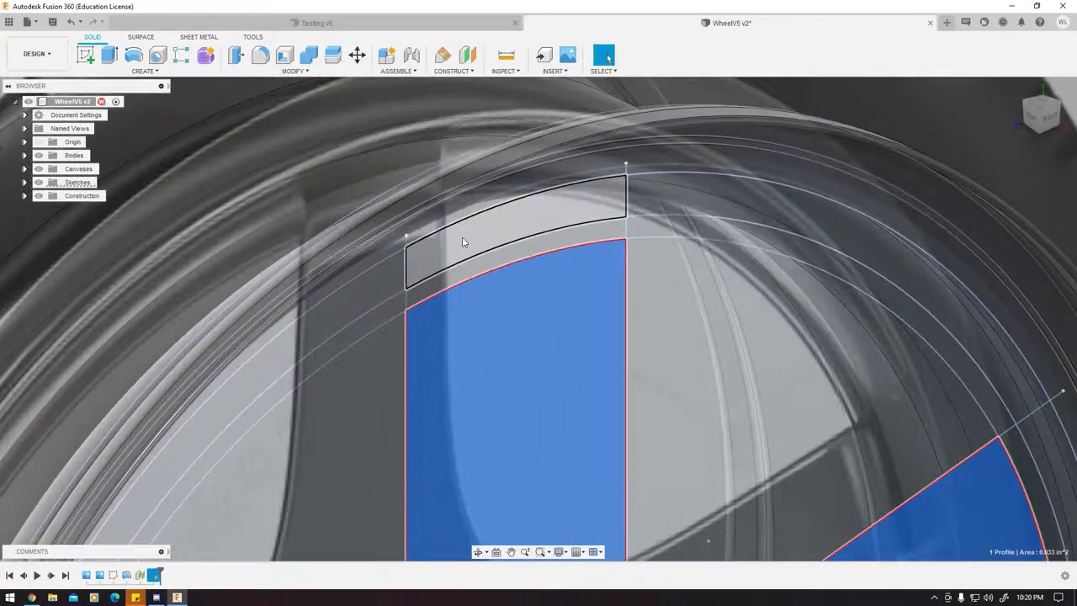
{"action": "left_click", "coordinate": [462, 242], "text": "ctrl"}
{"action": "middle_click_drag", "start_coordinate": [462, 242], "coordinate": [530, 303], "text": "shift"}
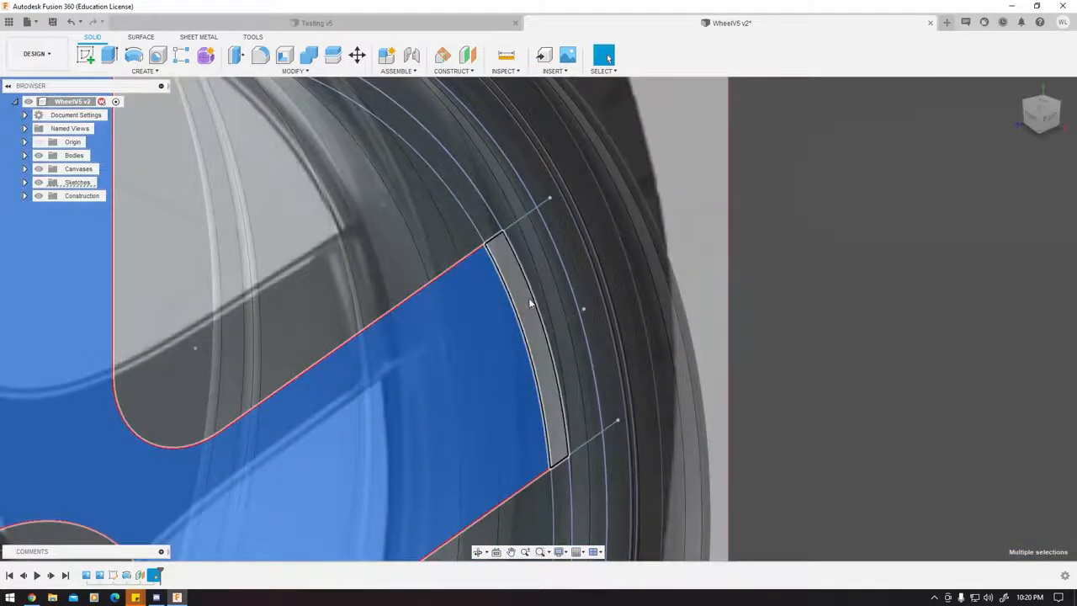
{"action": "left_click", "coordinate": [530, 303]}
{"action": "double_click", "coordinate": [531, 256]}
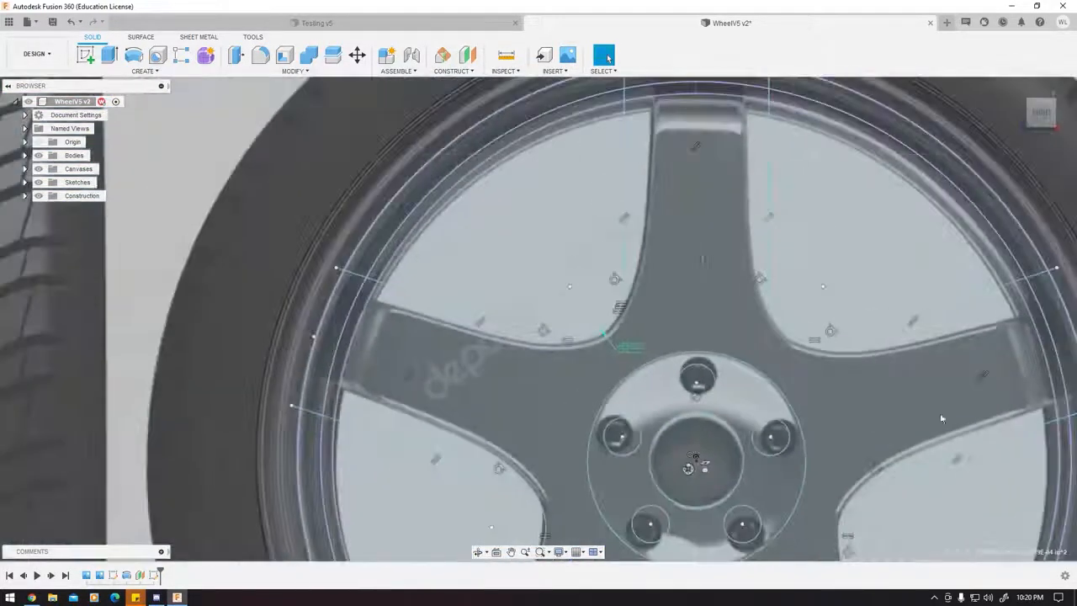
{"action": "left_click", "coordinate": [1062, 375]}
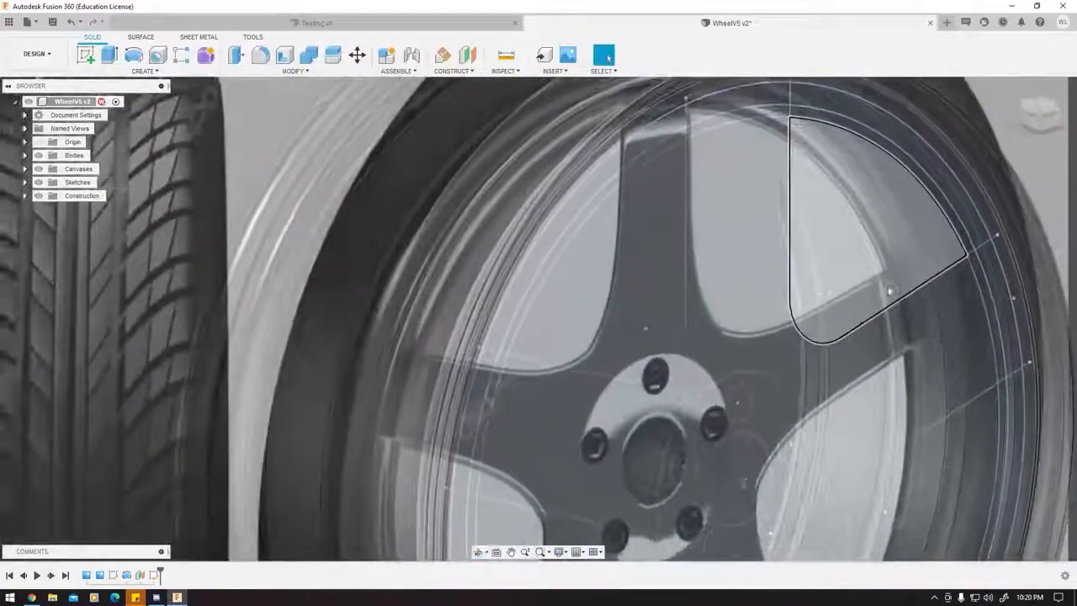
Select the five-spoke profile together with the narrow end strips of the top and upper-right spokes.
{"action": "middle_click_drag", "start_coordinate": [890, 291], "coordinate": [687, 324]}
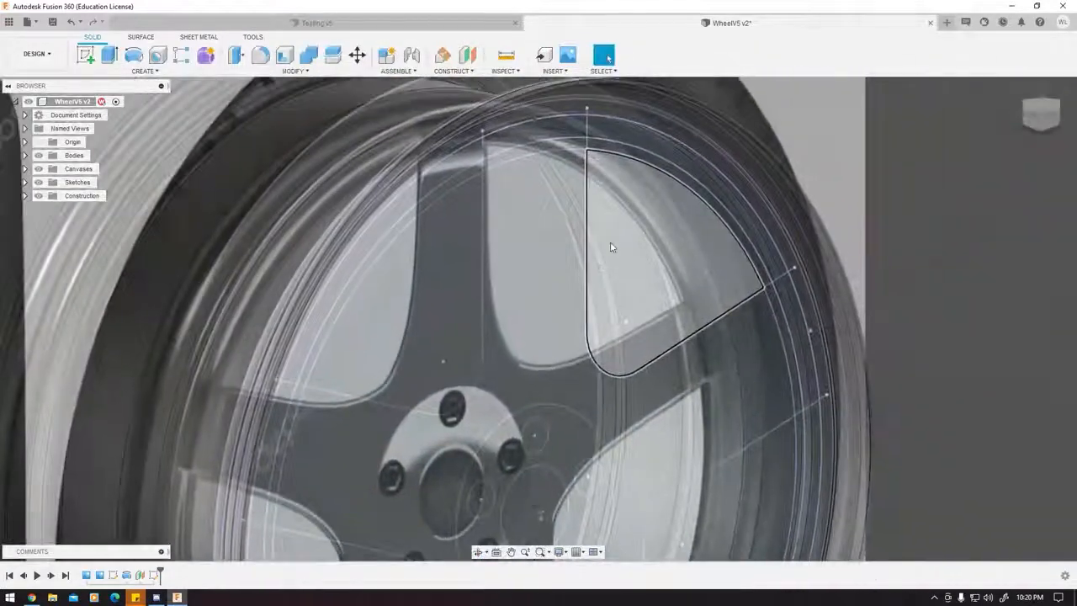
{"action": "left_click", "coordinate": [551, 239]}
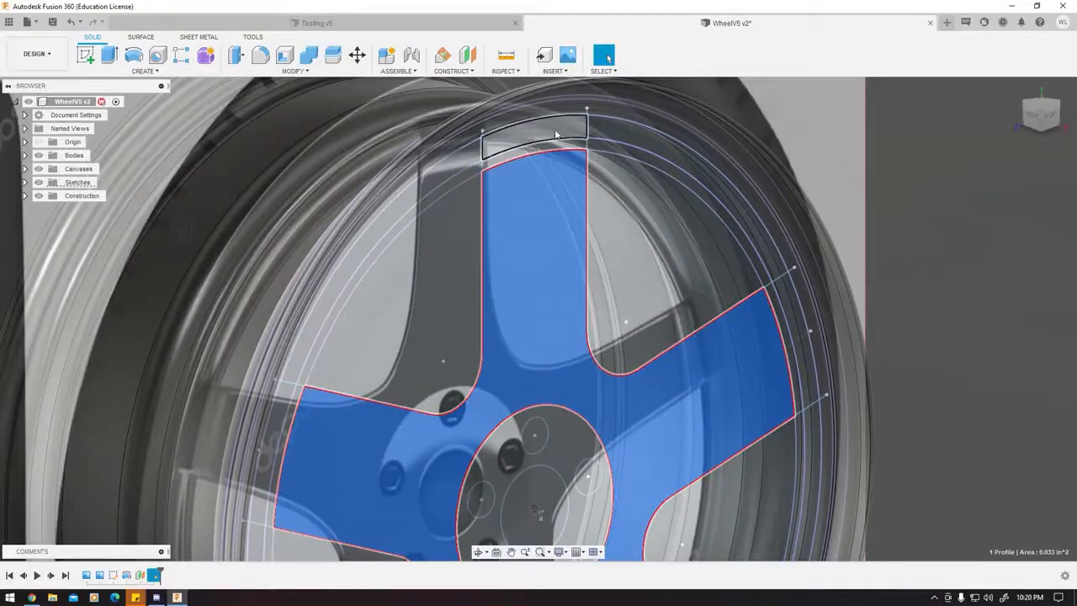
{"action": "left_click", "coordinate": [555, 135], "text": "shift"}
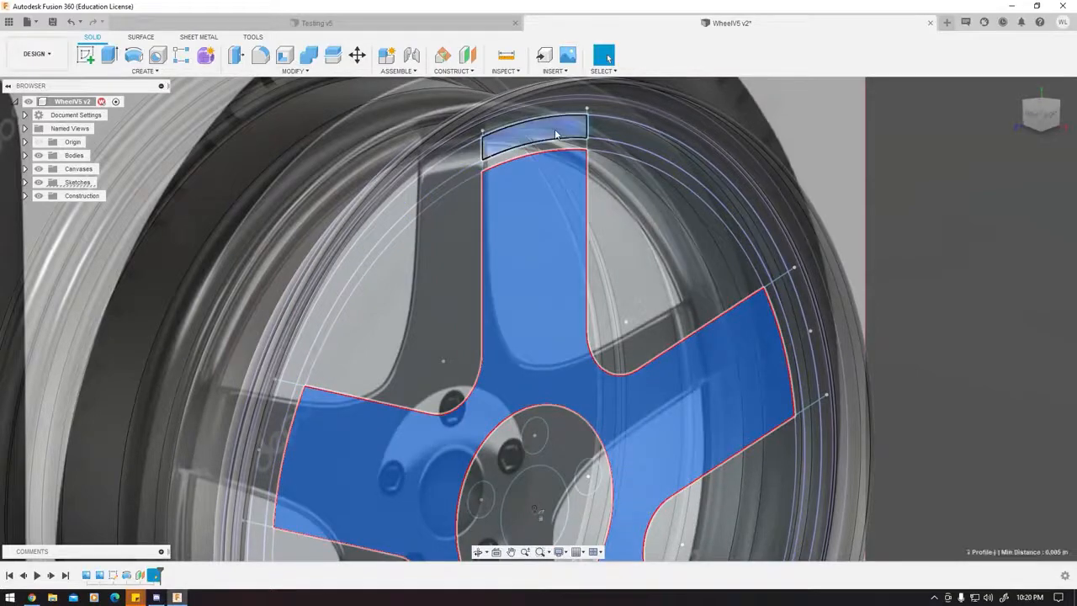
{"action": "left_click", "coordinate": [800, 329], "text": "shift"}
{"action": "scroll", "coordinate": [785, 322], "scroll_direction": "up", "scroll_amount": 4}
{"action": "left_click", "coordinate": [781, 319], "text": "shift"}
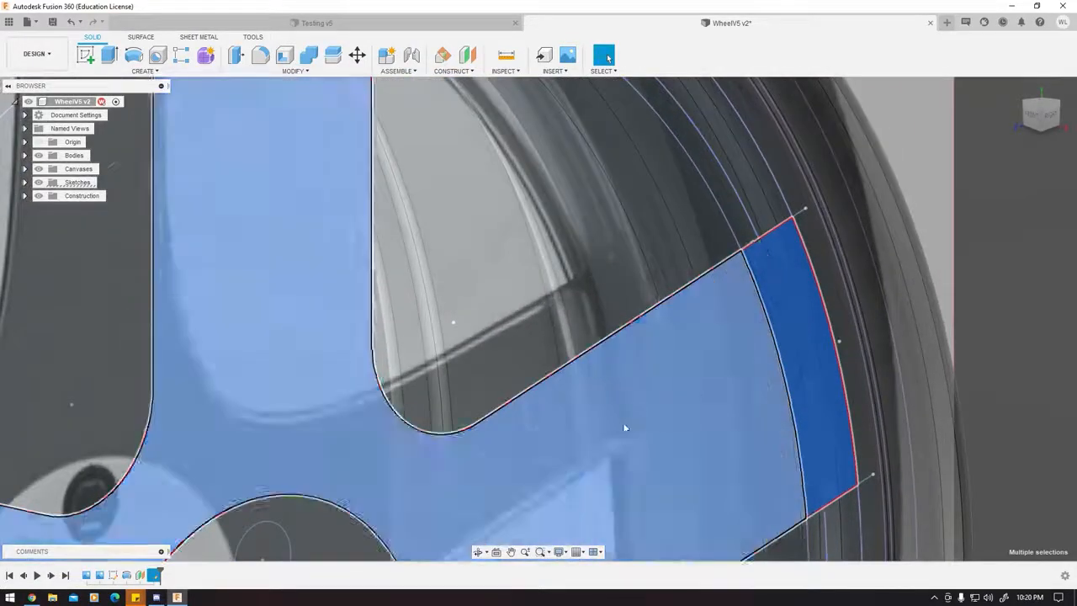
Add the narrow end strips of the lower-right, lower-left and upper-left spokes to the profile selection.
{"action": "scroll", "coordinate": [622, 422], "scroll_direction": "down", "scroll_amount": 5}
{"action": "middle_click_drag", "start_coordinate": [590, 455], "coordinate": [568, 151]}
{"action": "scroll", "coordinate": [595, 447], "scroll_direction": "up", "scroll_amount": 4}
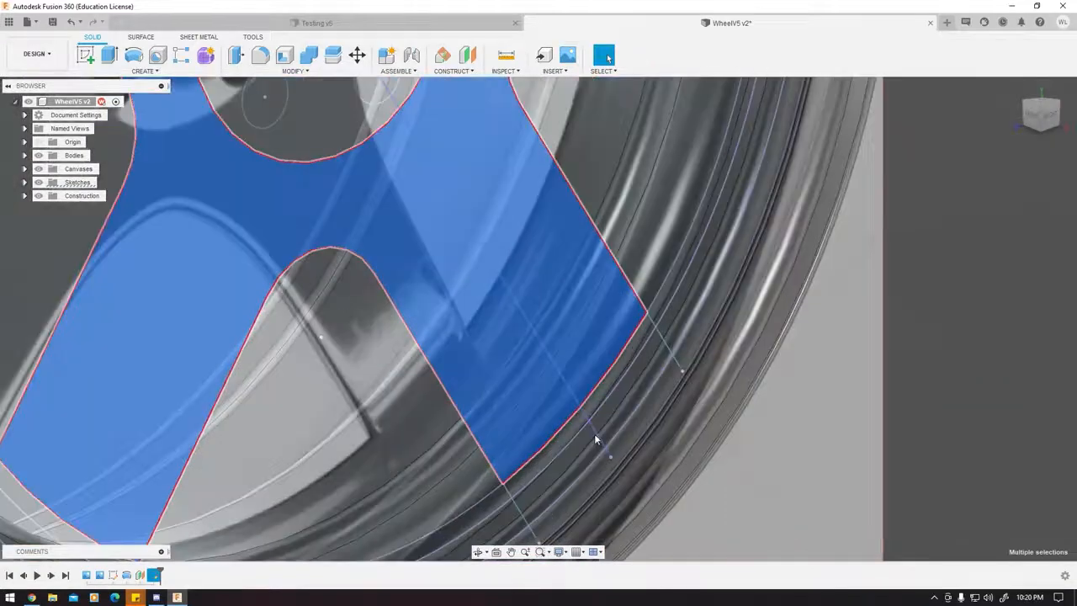
{"action": "left_click", "coordinate": [594, 435], "text": "shift"}
{"action": "left_click", "coordinate": [568, 436], "text": "shift"}
{"action": "middle_click_drag", "start_coordinate": [339, 395], "coordinate": [677, 357]}
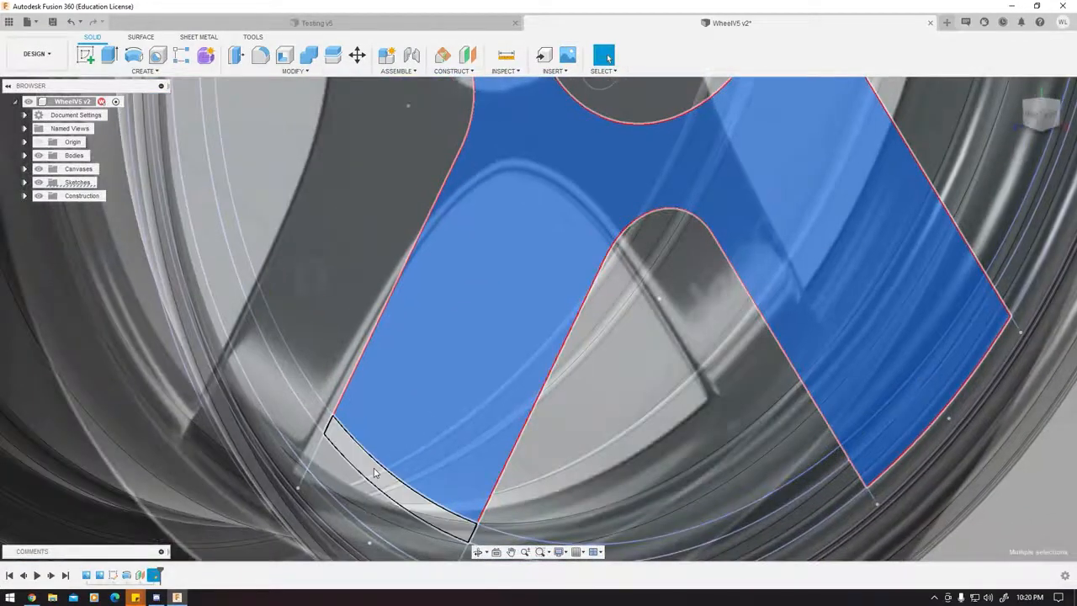
{"action": "left_click", "coordinate": [350, 490], "text": "shift"}
{"action": "middle_click_drag", "start_coordinate": [406, 86], "coordinate": [506, 510]}
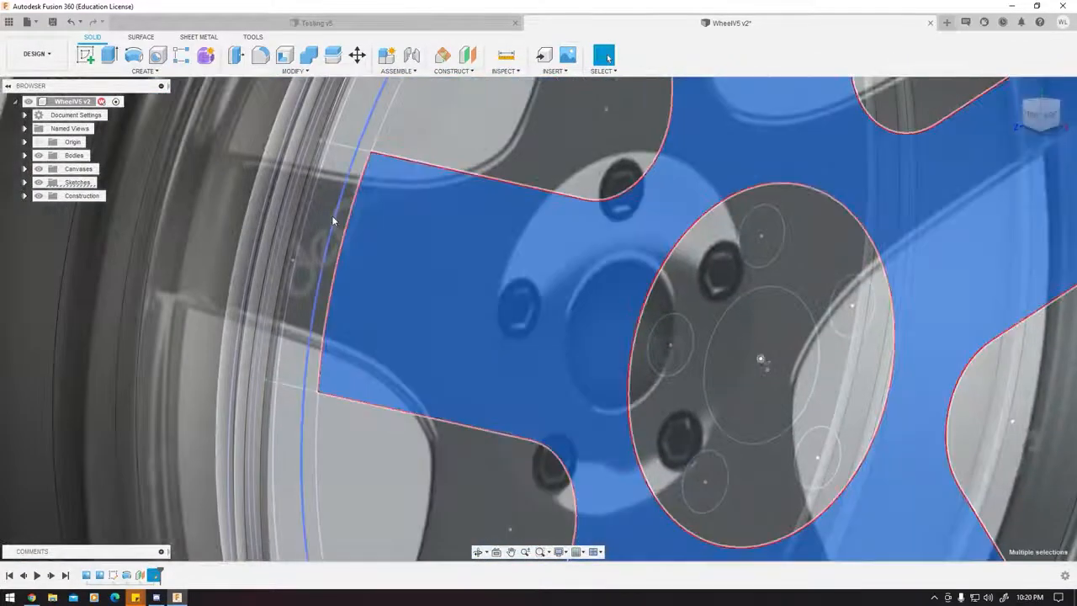
{"action": "left_click", "coordinate": [325, 220], "text": "shift"}
{"action": "left_click", "coordinate": [345, 227], "text": "shift"}
Add the hub ring, the centre circle and the five bolt-hole circles to the profile selection.
{"action": "left_click", "coordinate": [706, 286], "text": "shift"}
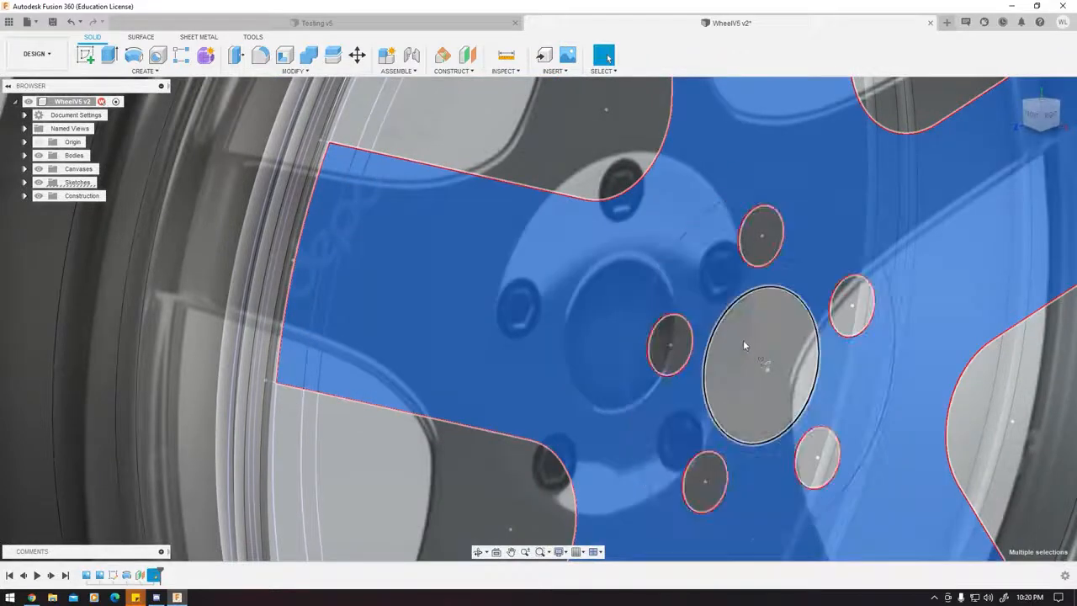
{"action": "left_click", "coordinate": [681, 343], "text": "shift"}
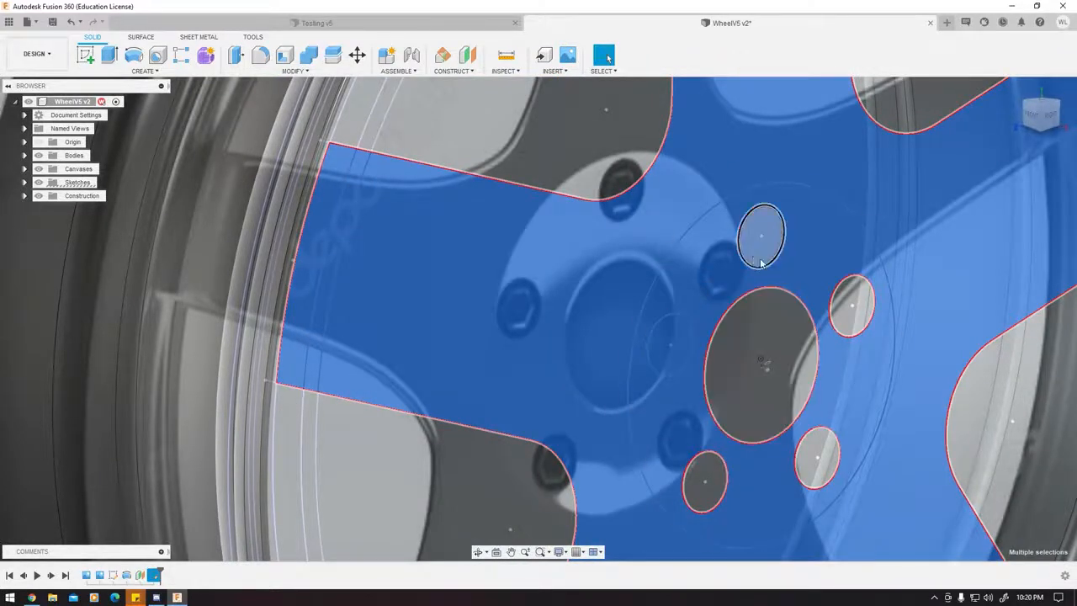
{"action": "left_click", "coordinate": [761, 236], "text": "shift"}
{"action": "left_click", "coordinate": [776, 323], "text": "shift"}
{"action": "left_click", "coordinate": [848, 305], "text": "shift"}
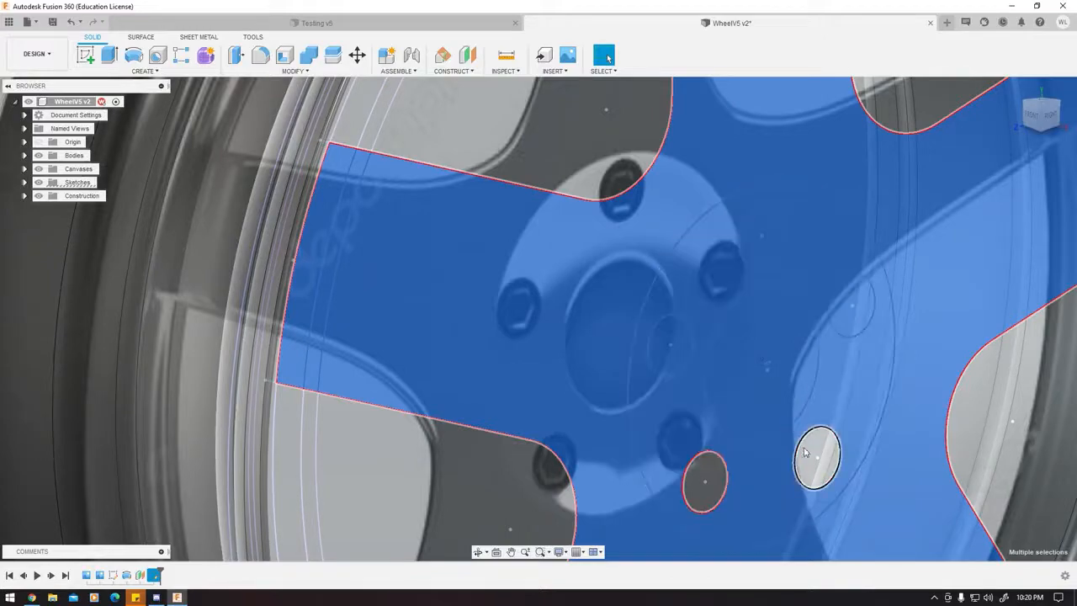
{"action": "left_click", "coordinate": [815, 458], "text": "shift"}
{"action": "left_click", "coordinate": [713, 469], "text": "shift"}
Extrude the selected five-spoke and hub profiles by -0.01 in as a new body.
{"action": "middle_click_drag", "start_coordinate": [750, 370], "coordinate": [546, 327]}
{"action": "scroll", "coordinate": [546, 327], "scroll_direction": "down", "scroll_amount": 4}
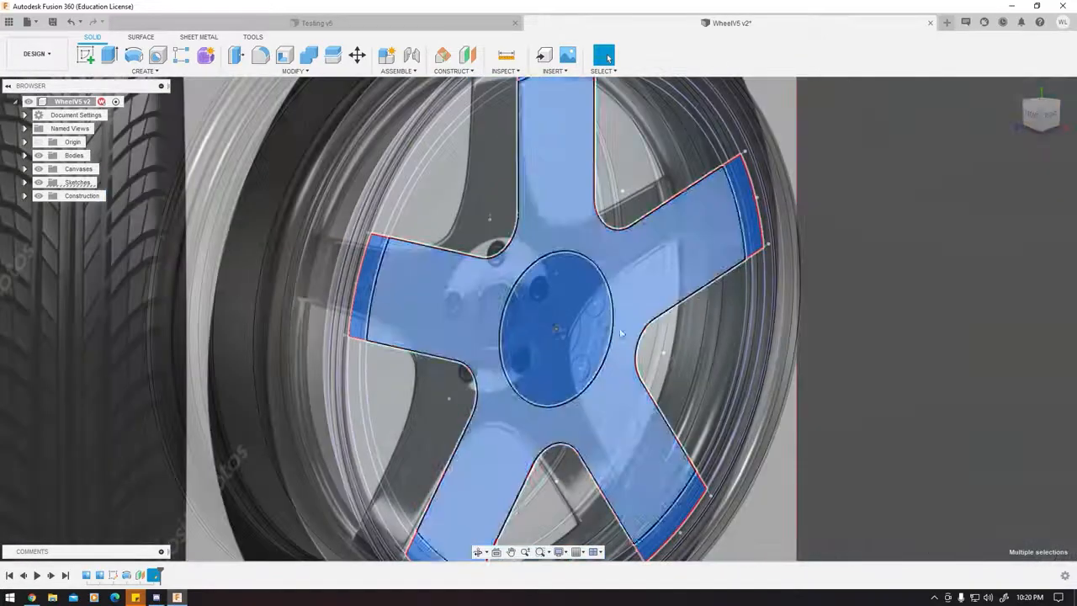
{"action": "middle_click_drag", "start_coordinate": [661, 346], "coordinate": [530, 300]}
{"action": "middle_click_drag", "start_coordinate": [530, 301], "coordinate": [577, 331], "text": "shift"}
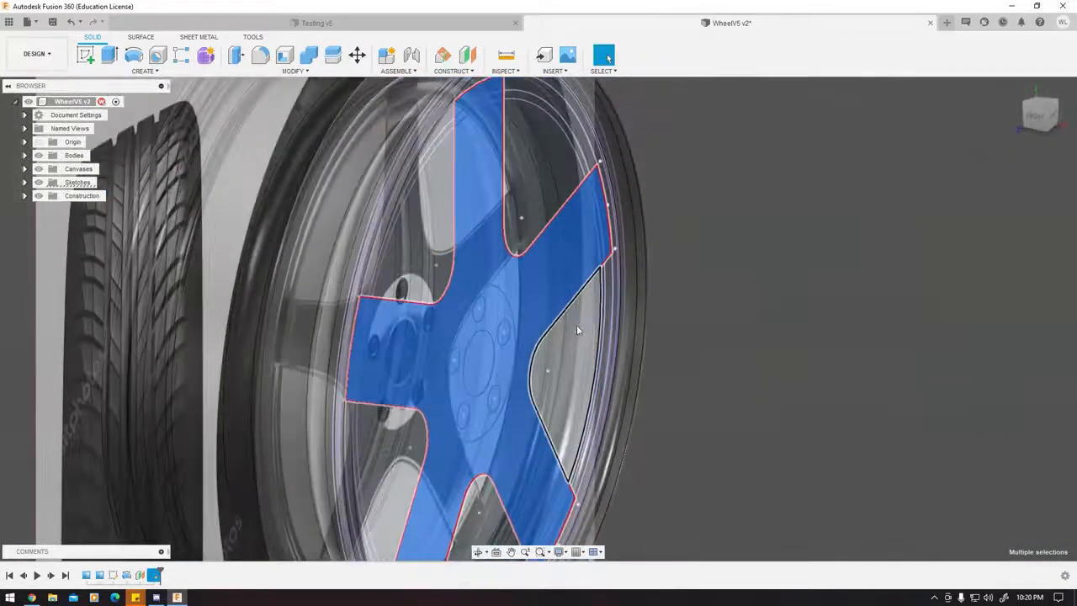
{"action": "left_click", "coordinate": [110, 55]}
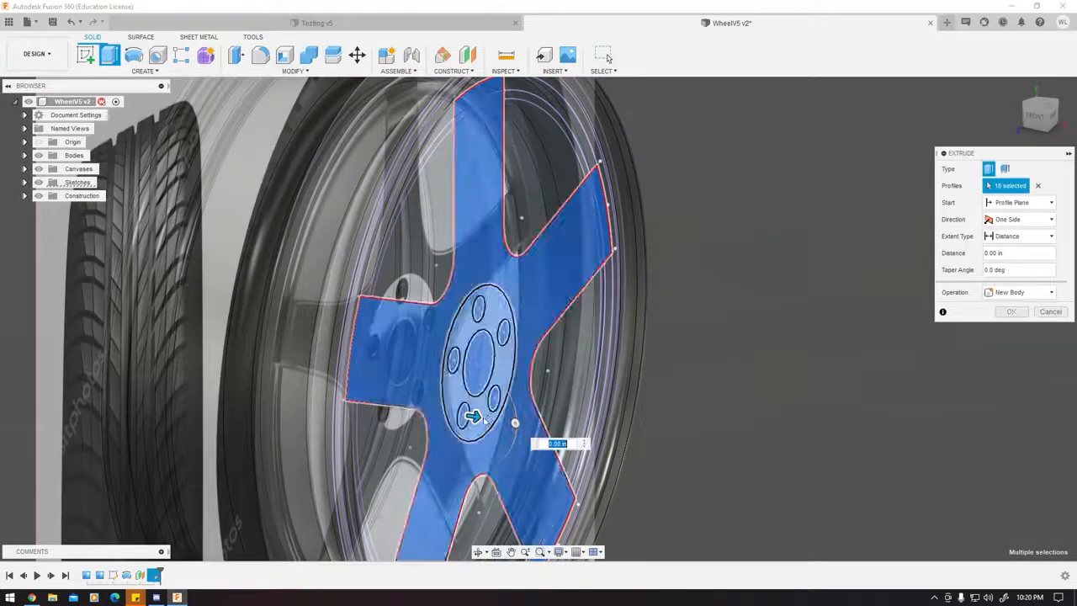
{"action": "left_click_drag", "start_coordinate": [479, 427], "coordinate": [472, 426]}
{"action": "middle_click_drag", "start_coordinate": [569, 409], "coordinate": [617, 224], "text": "shift"}
{"action": "middle_click_drag", "start_coordinate": [446, 247], "coordinate": [440, 301], "text": "shift"}
{"action": "middle_click_drag", "start_coordinate": [621, 327], "coordinate": [643, 301], "text": "shift"}
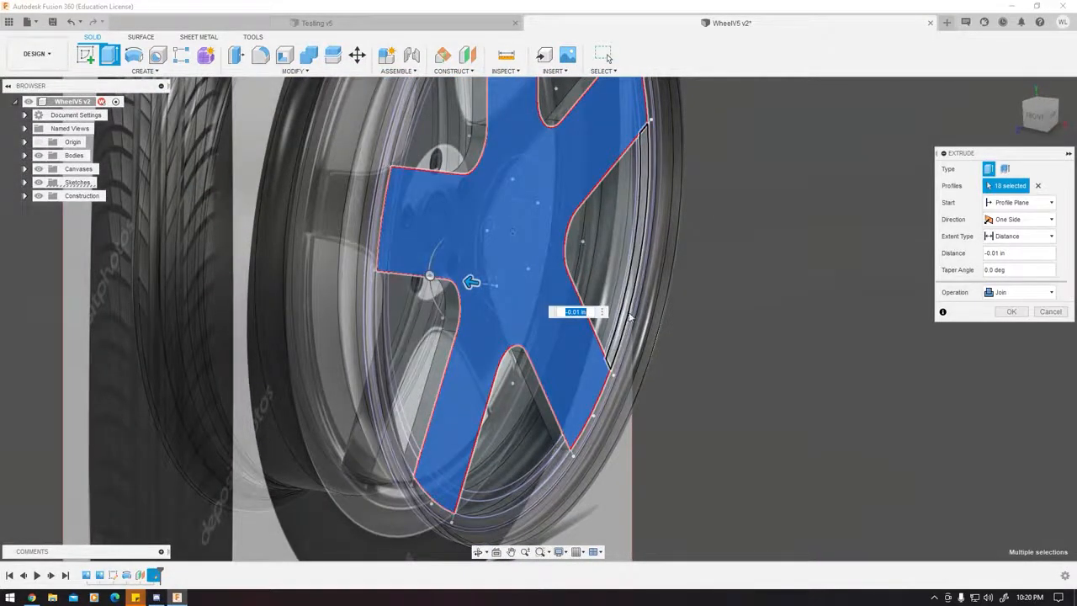
{"action": "left_click", "coordinate": [1019, 292]}
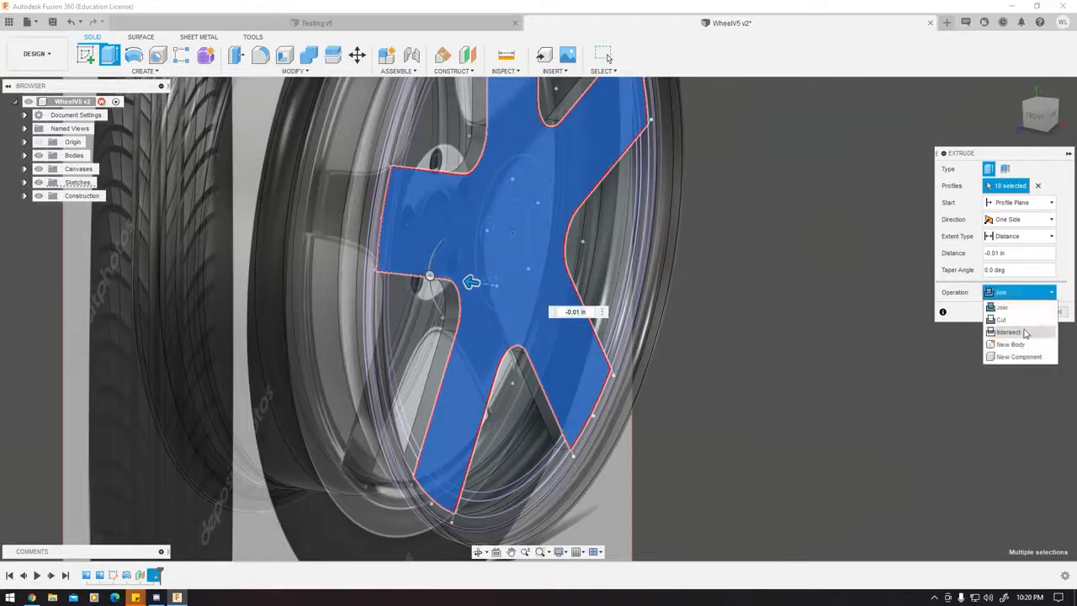
{"action": "left_click", "coordinate": [1013, 345]}
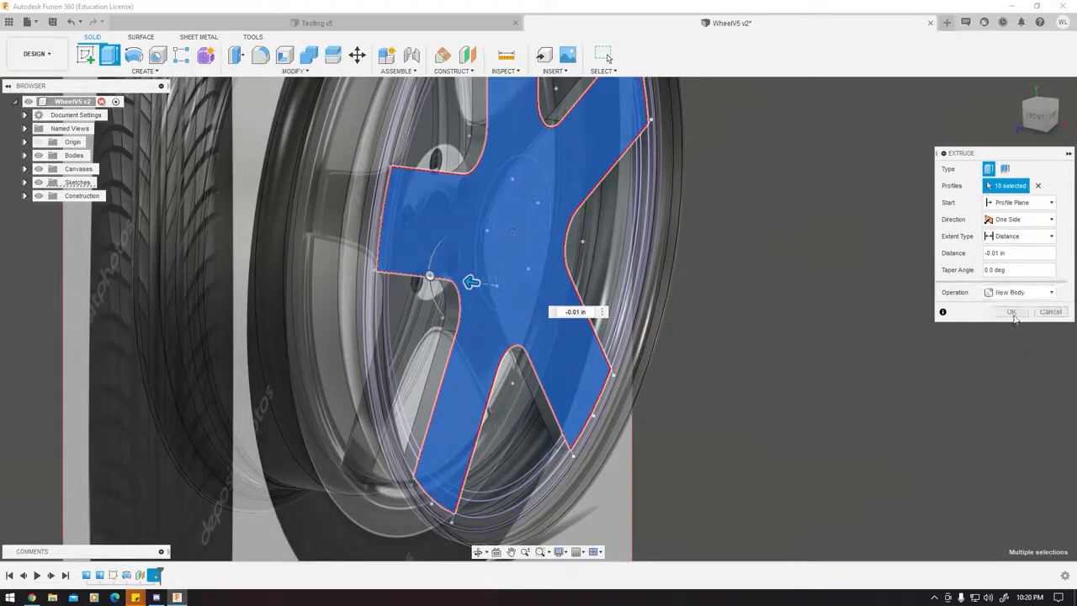
{"action": "left_click", "coordinate": [1016, 313]}
Make Sketch2 visible again over the extruded spoke body.
{"action": "middle_click_drag", "start_coordinate": [968, 313], "coordinate": [863, 440], "text": "shift"}
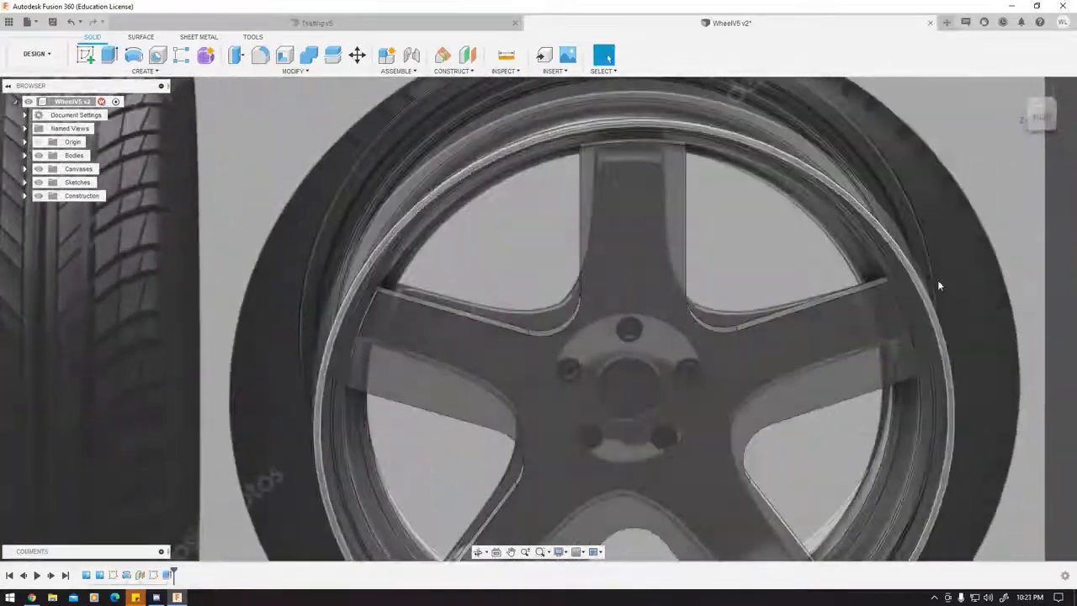
{"action": "middle_click_drag", "start_coordinate": [845, 282], "coordinate": [794, 158]}
{"action": "middle_click_drag", "start_coordinate": [646, 244], "coordinate": [660, 302], "text": "shift"}
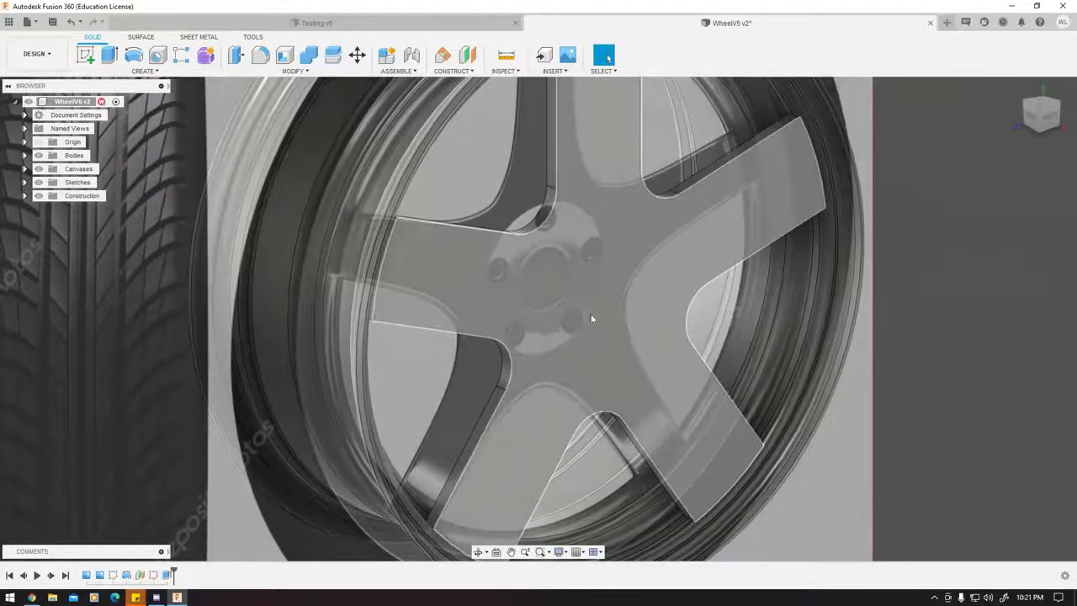
{"action": "left_click", "coordinate": [25, 182]}
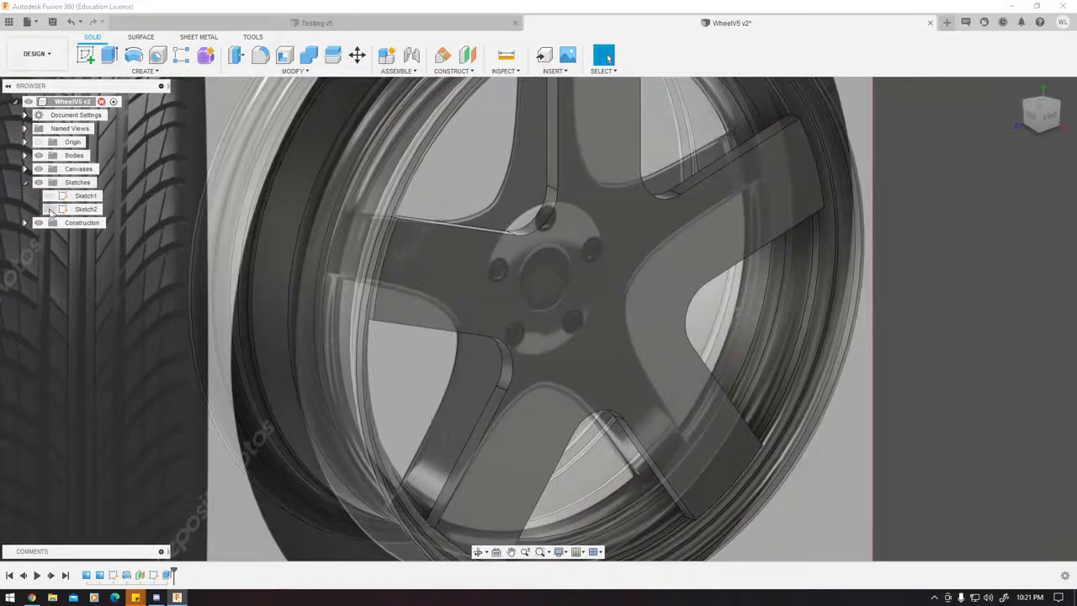
{"action": "left_click", "coordinate": [49, 209]}
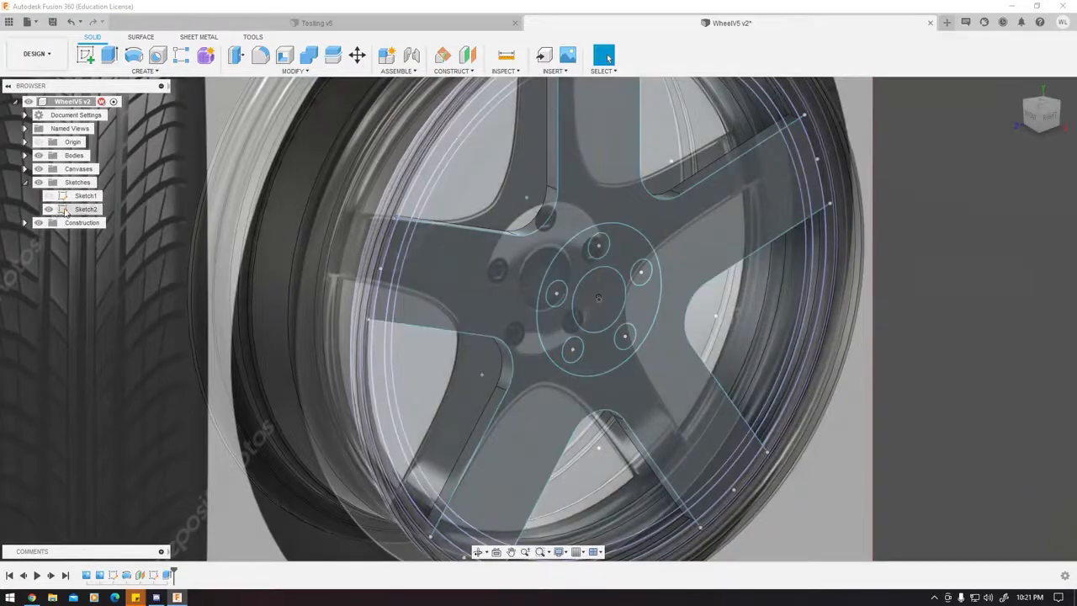
{"action": "middle_click_drag", "start_coordinate": [446, 284], "coordinate": [589, 300], "text": "shift"}
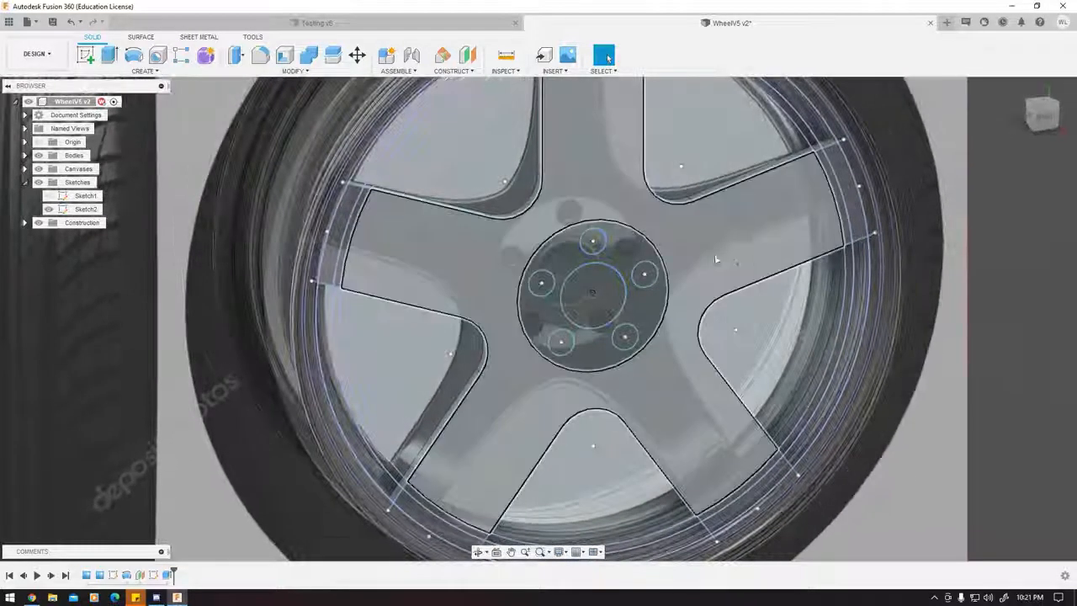
Select the hub ring together with the centre circle and the five bolt-hole circles in the sketch.
{"action": "mouse_move", "coordinate": [716, 260]}
{"action": "middle_mouse_down", "text": "shift"}
{"action": "mouse_move", "coordinate": [685, 223]}
{"action": "mouse_move", "coordinate": [656, 269]}
{"action": "middle_mouse_up", "text": "shift"}
{"action": "scroll", "coordinate": [615, 314], "scroll_direction": "up", "scroll_amount": 5}
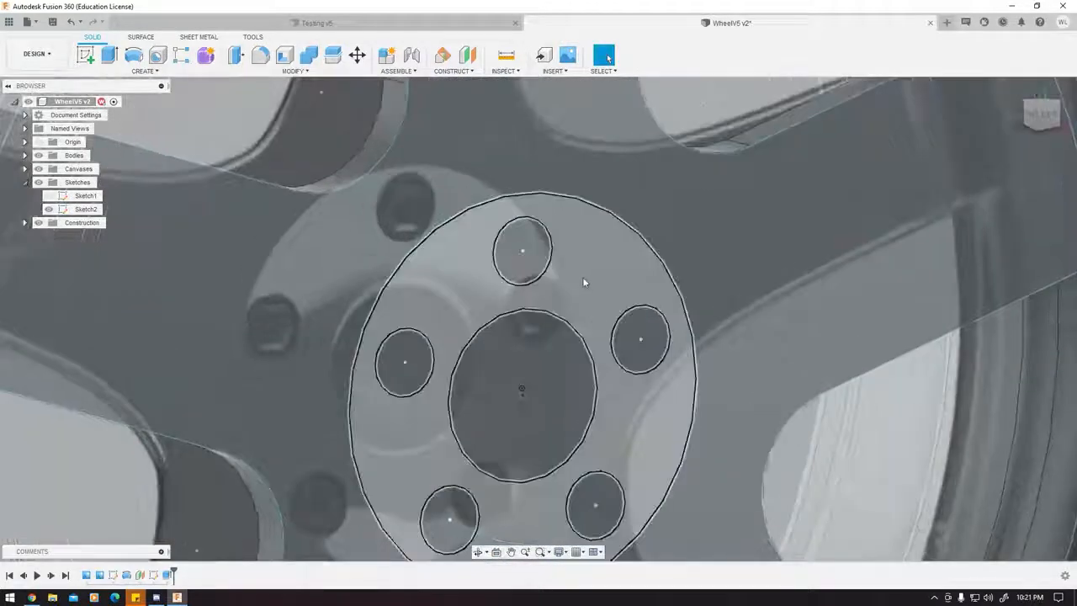
{"action": "left_click", "coordinate": [584, 282]}
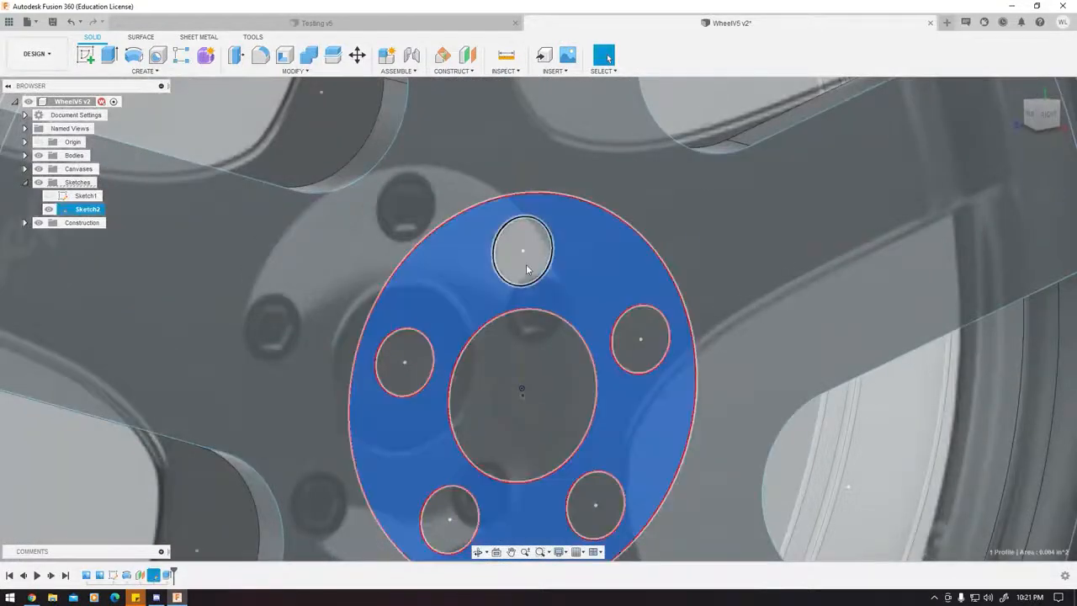
{"action": "left_click", "coordinate": [527, 269], "text": "shift"}
{"action": "left_click", "coordinate": [628, 336], "text": "shift"}
{"action": "left_click", "coordinate": [577, 384], "text": "shift"}
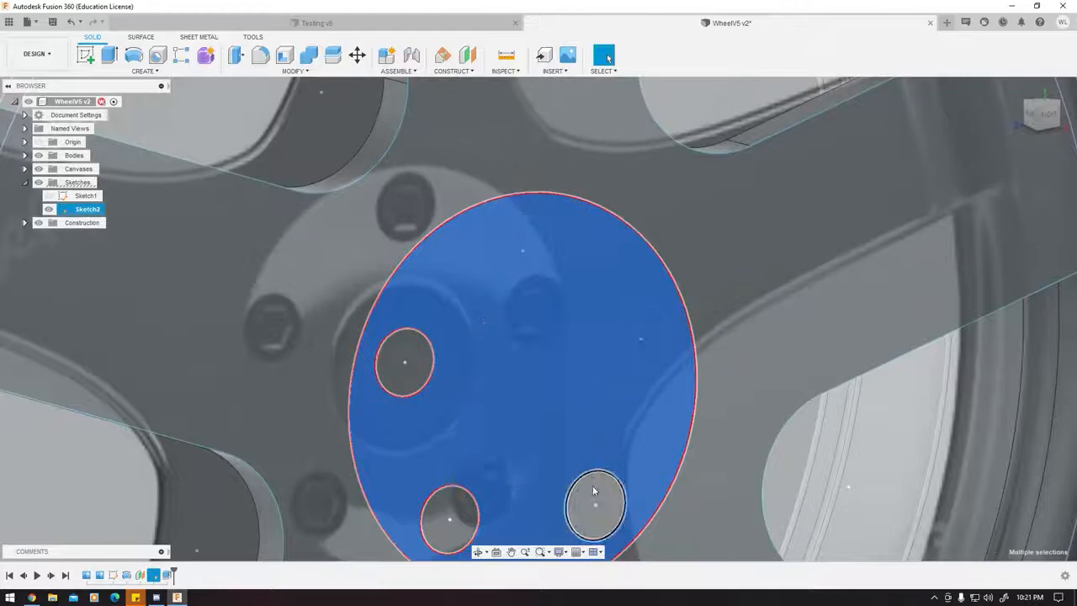
{"action": "left_click", "coordinate": [467, 524], "text": "shift"}
{"action": "left_click", "coordinate": [404, 362], "text": "shift"}
{"action": "middle_click_drag", "start_coordinate": [405, 362], "coordinate": [515, 281], "text": "shift"}
Extrude the selected hub profiles outward 0.005 in, joined to the wheel body.
{"action": "key", "text": "e"}
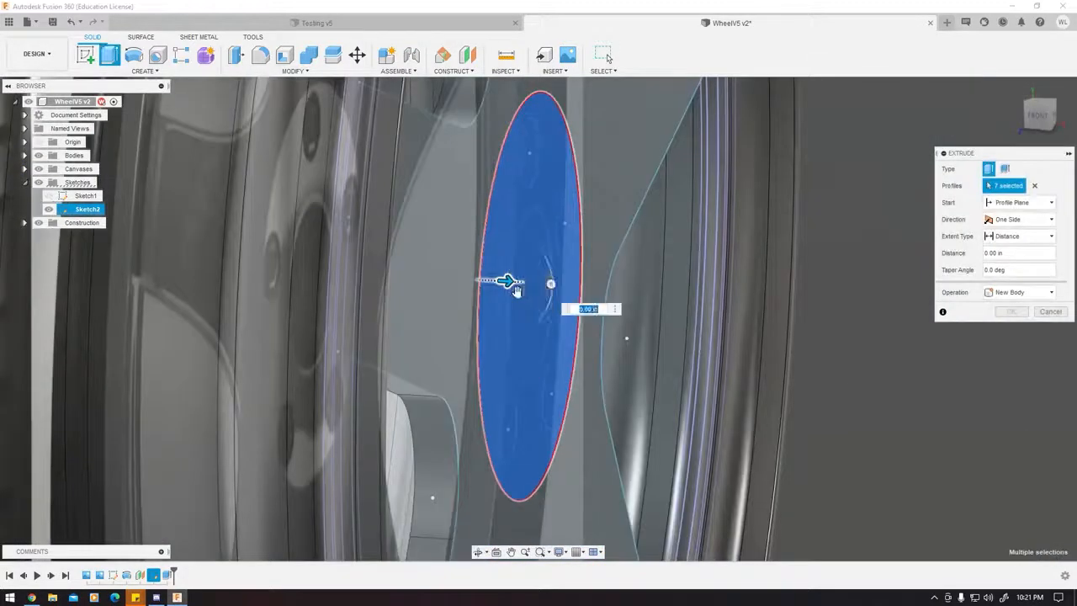
{"action": "left_click_drag", "start_coordinate": [549, 293], "coordinate": [551, 293]}
{"action": "scroll", "coordinate": [615, 272], "scroll_direction": "down", "scroll_amount": 4}
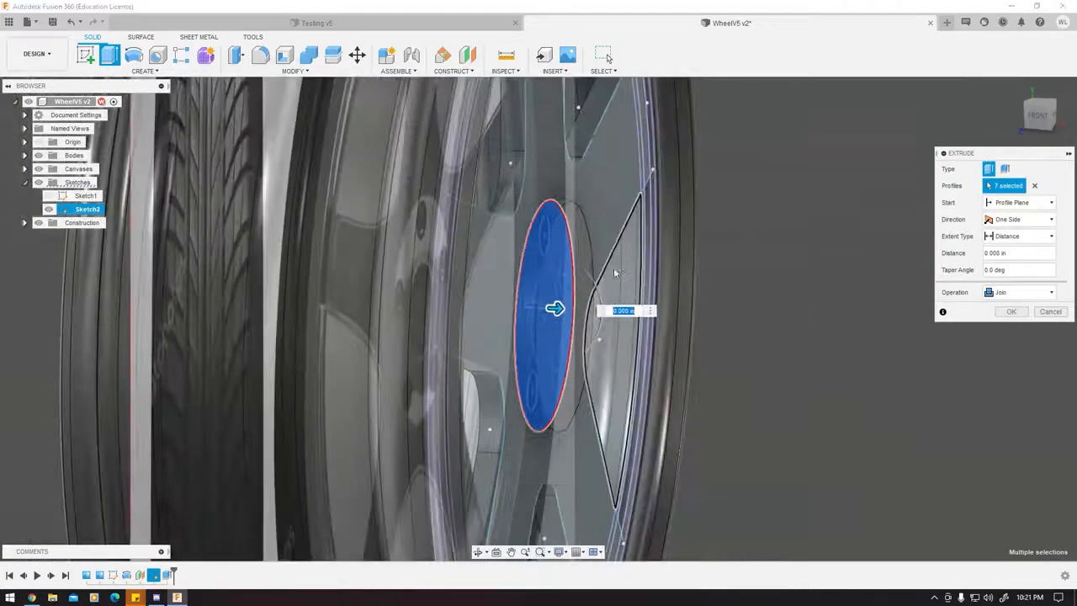
{"action": "left_click", "coordinate": [1012, 312]}
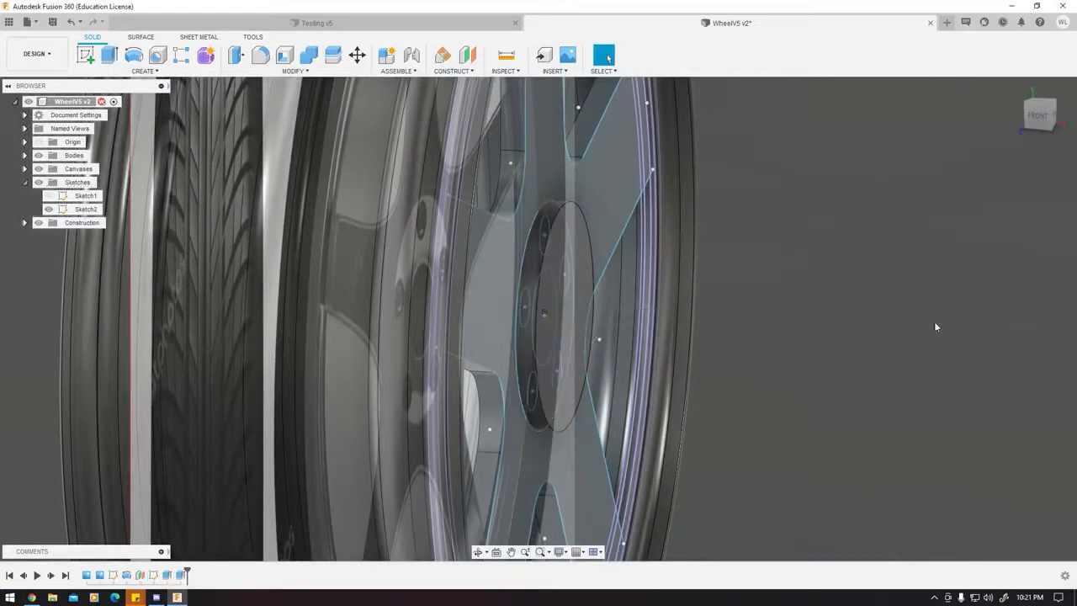
{"action": "middle_click_drag", "start_coordinate": [934, 323], "coordinate": [386, 306], "text": "shift"}
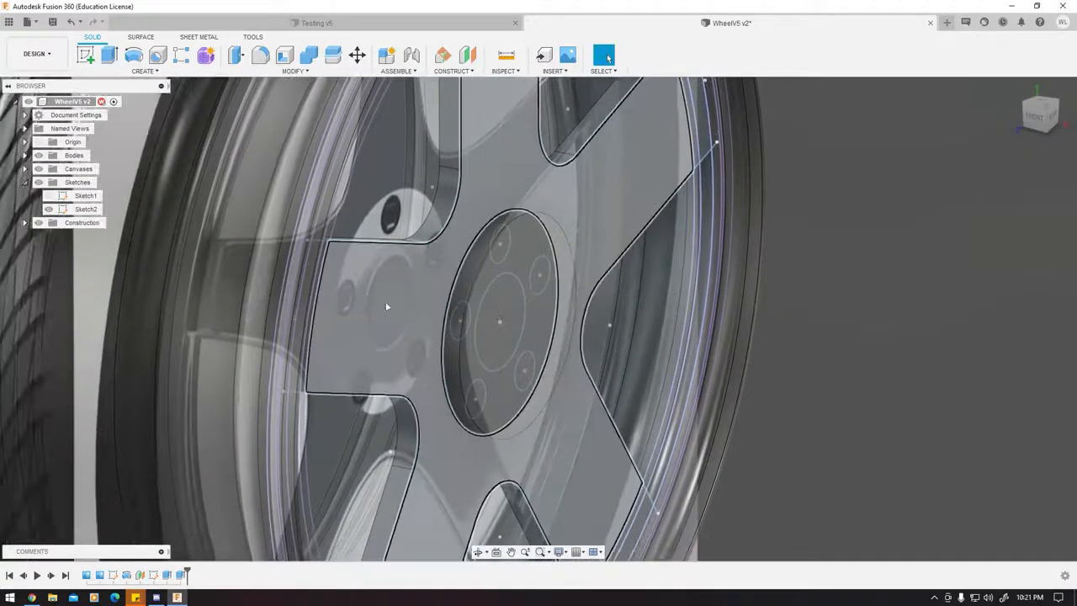
{"action": "scroll", "coordinate": [500, 244], "scroll_direction": "up", "scroll_amount": 4}
{"action": "middle_click_drag", "start_coordinate": [549, 269], "coordinate": [578, 222]}
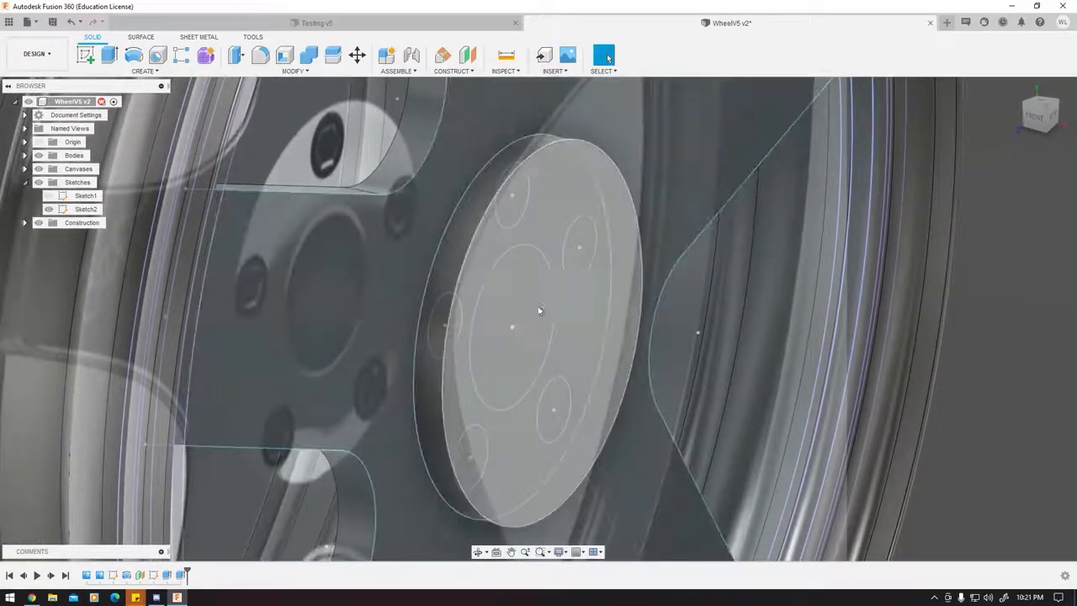
{"action": "middle_click_drag", "start_coordinate": [530, 313], "coordinate": [509, 238], "text": "shift"}
{"action": "left_click", "coordinate": [517, 214]}
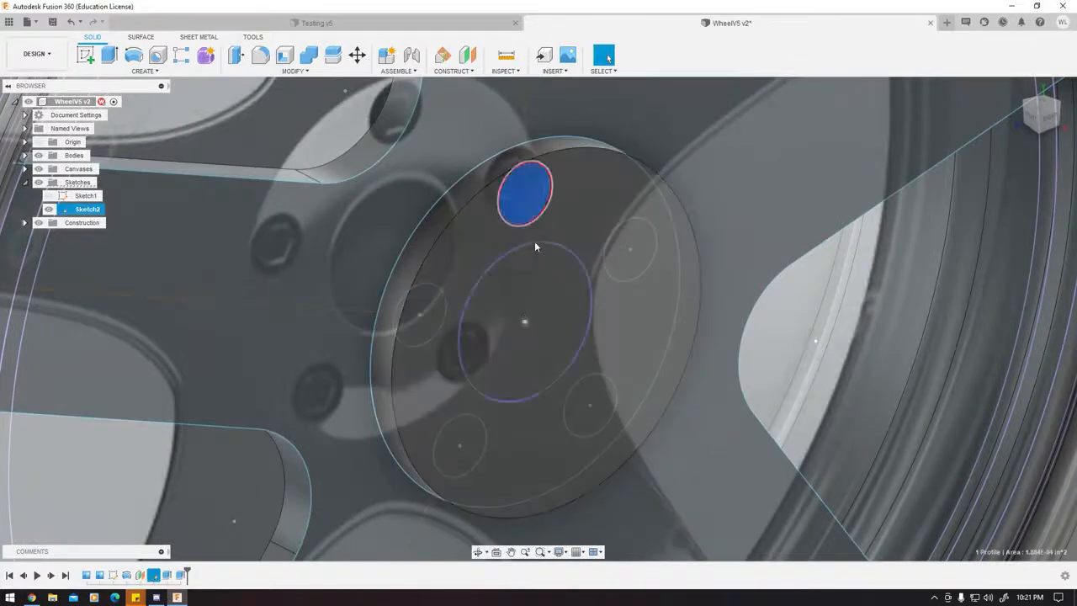
{"action": "left_click", "coordinate": [615, 244]}
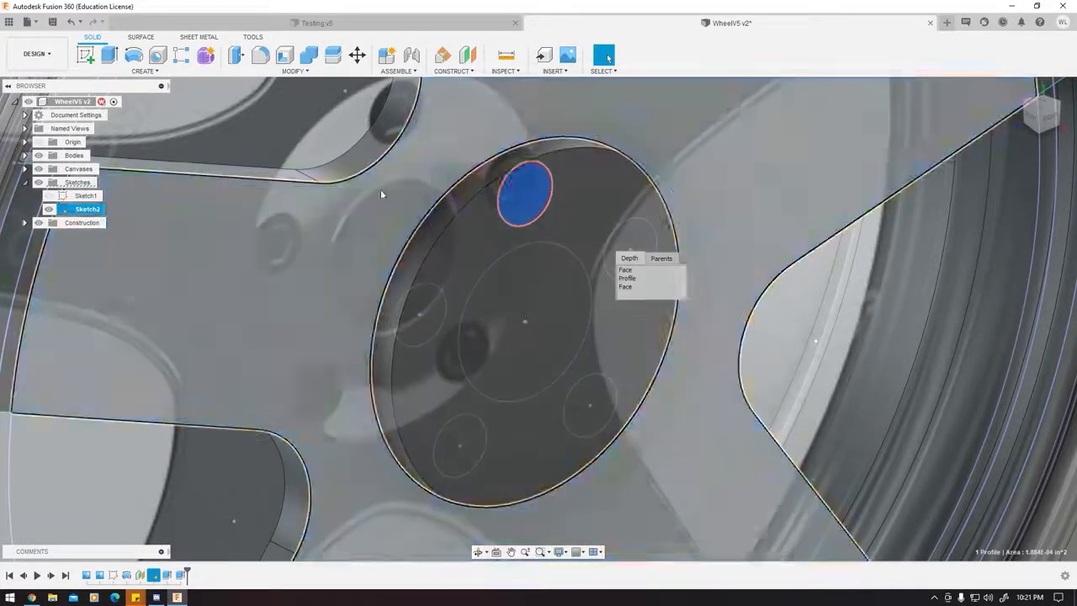
{"action": "left_click", "coordinate": [279, 243]}
{"action": "left_click", "coordinate": [292, 166]}
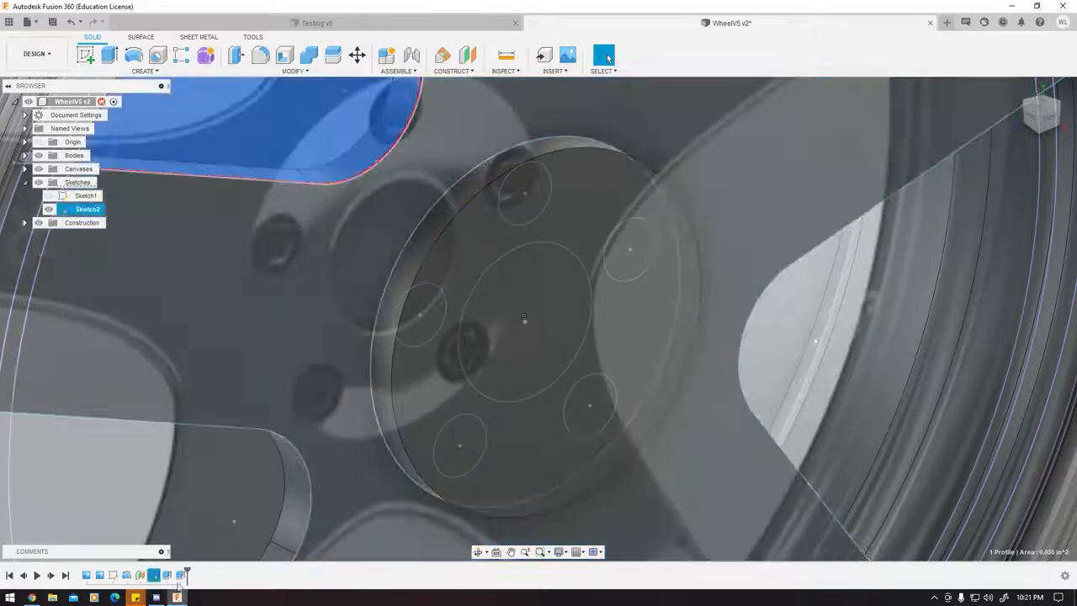
Roll the timeline back before the hub extrusion, select the five bolt-hole circles, and roll the timeline forward again.
{"action": "left_click_drag", "start_coordinate": [187, 576], "coordinate": [174, 576]}
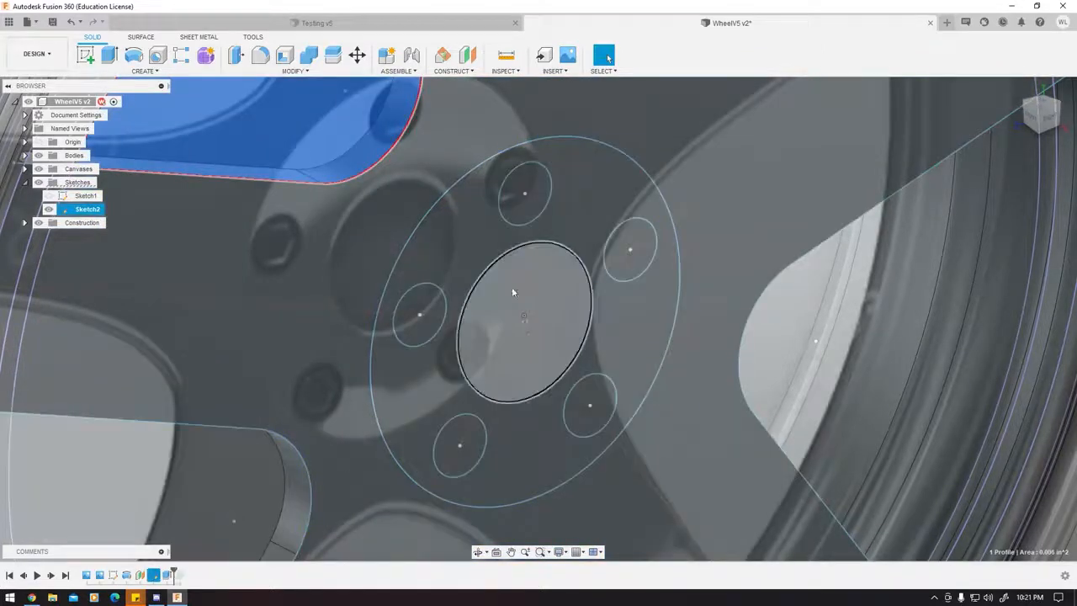
{"action": "middle_click_drag", "start_coordinate": [523, 231], "coordinate": [533, 210]}
{"action": "left_click", "coordinate": [528, 189]}
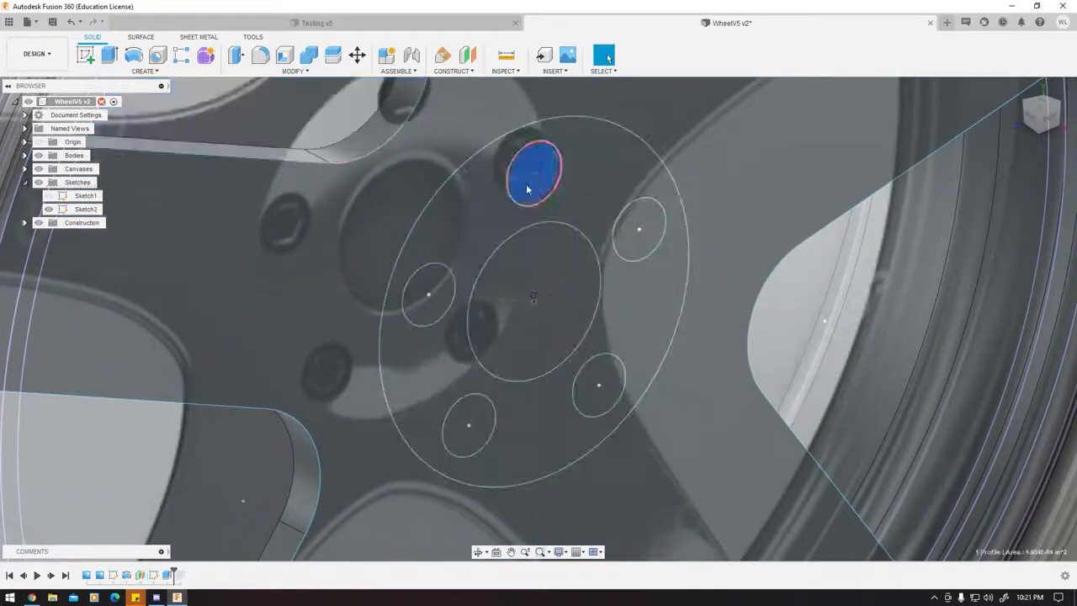
{"action": "left_click", "coordinate": [610, 387]}
{"action": "left_click", "coordinate": [478, 424]}
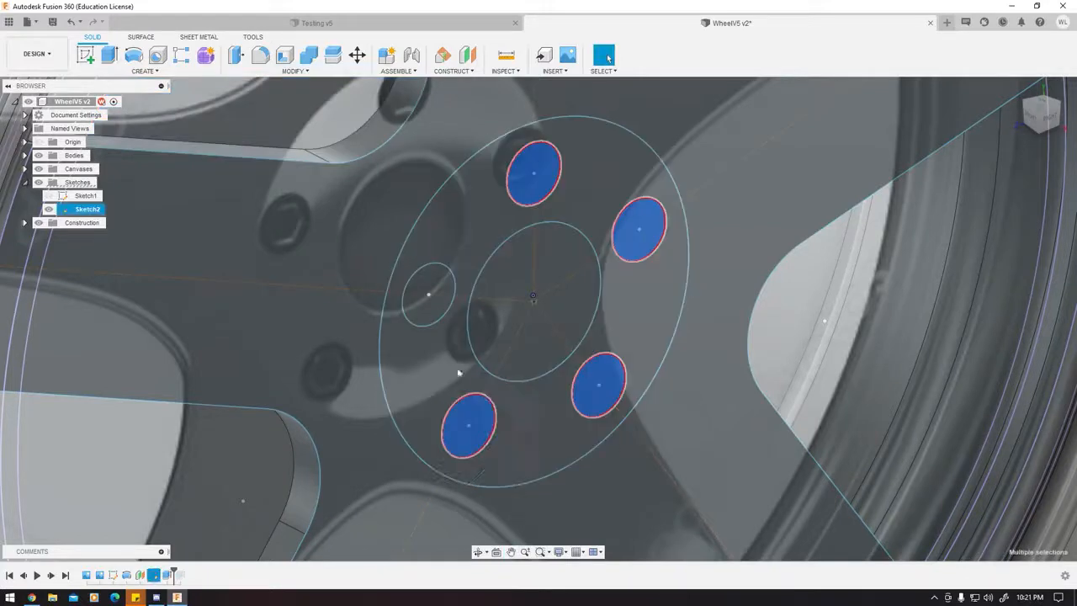
{"action": "left_click", "coordinate": [427, 312]}
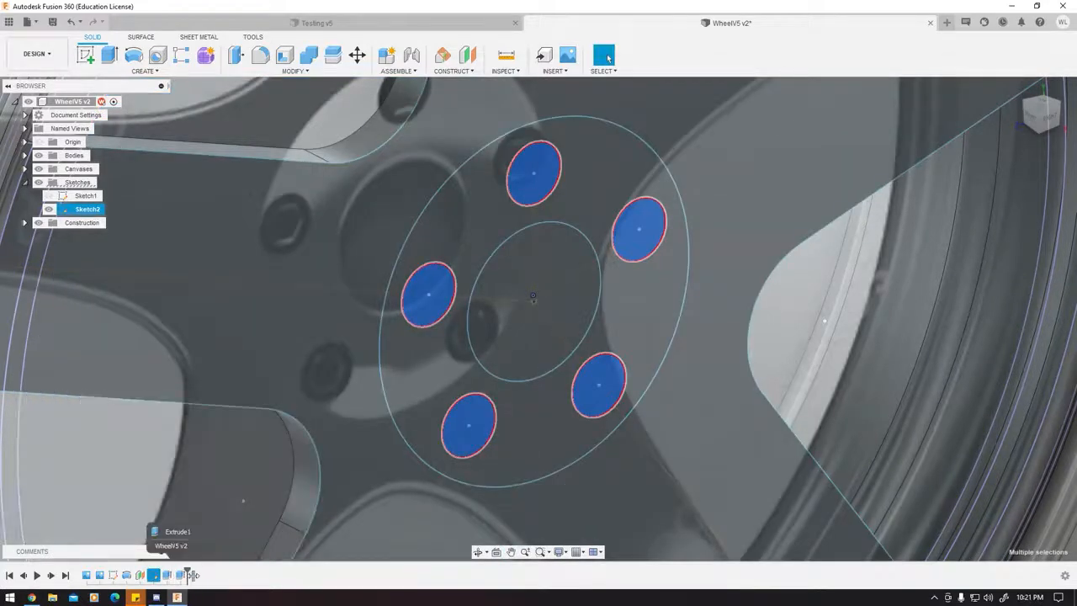
Extrude the five bolt circles outward 0.015 in with the operation set to Join.
{"action": "middle_click_drag", "start_coordinate": [533, 297], "coordinate": [485, 294], "text": "shift"}
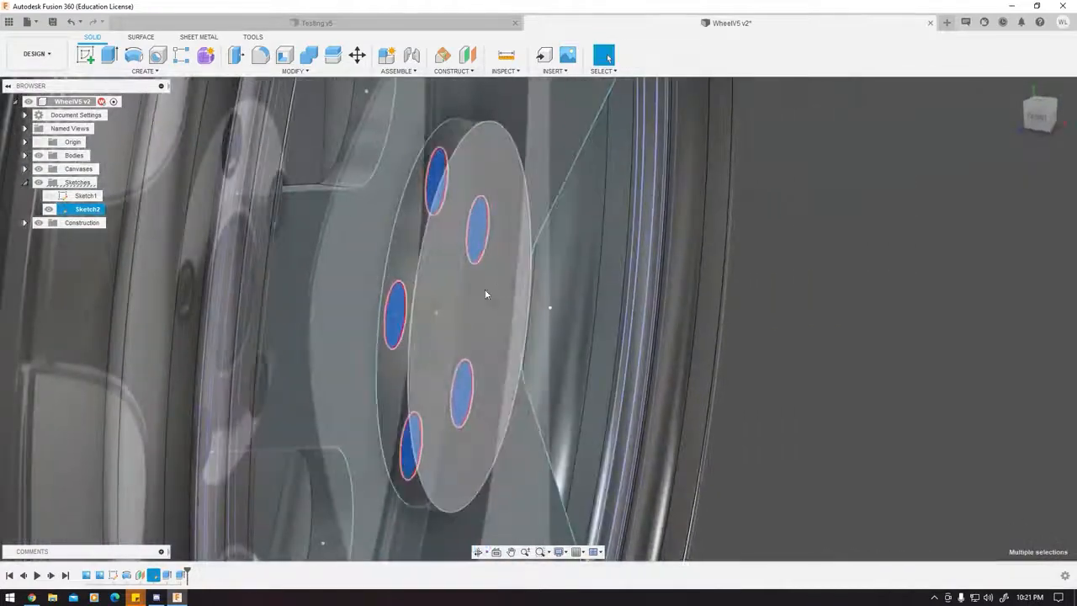
{"action": "key", "text": "e"}
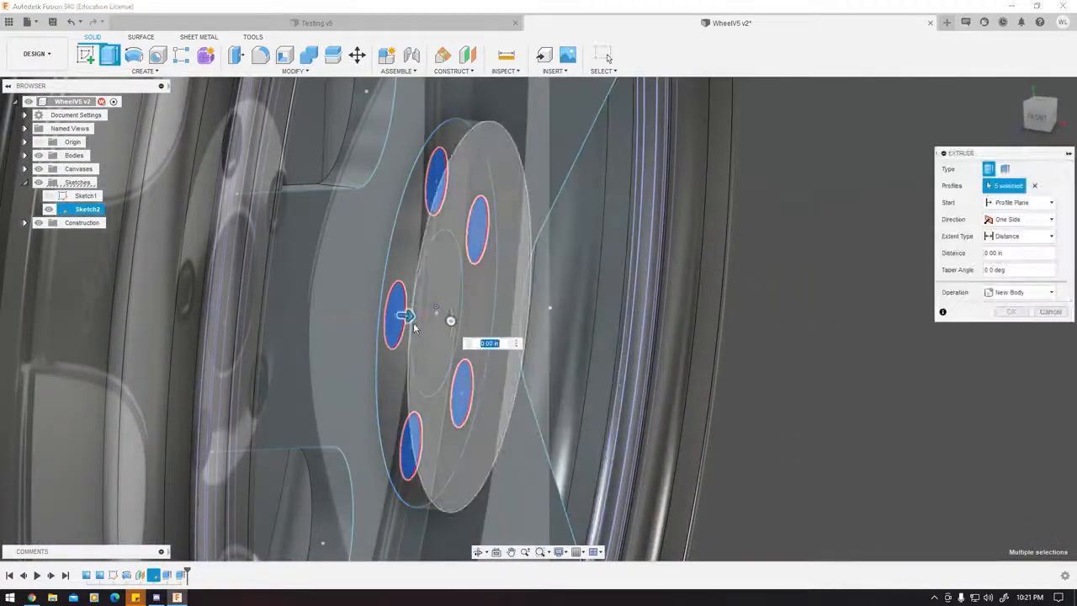
{"action": "left_click_drag", "start_coordinate": [406, 316], "coordinate": [483, 332]}
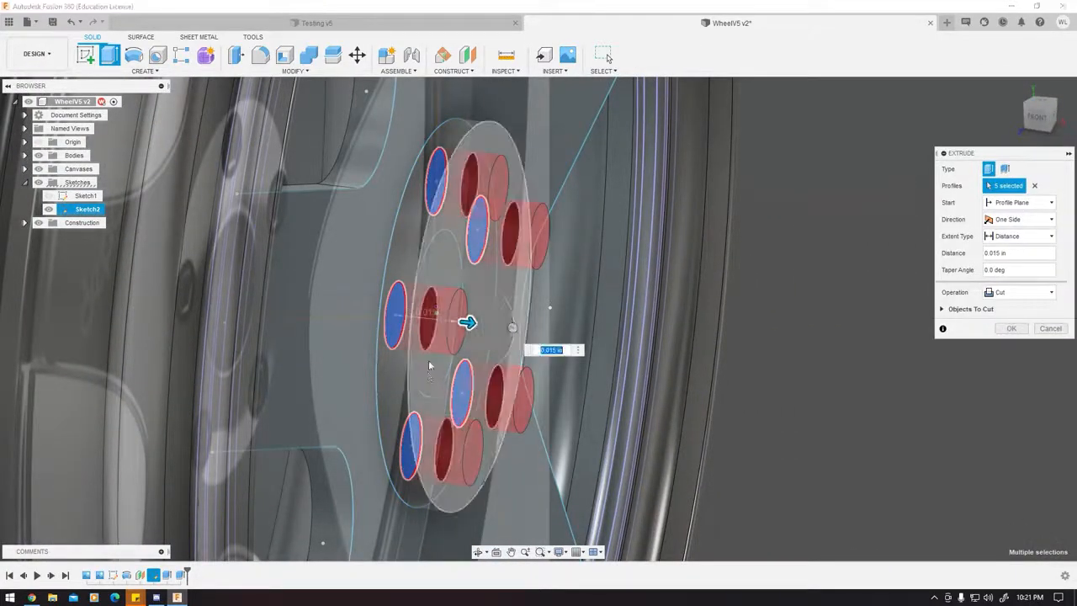
{"action": "middle_click_drag", "start_coordinate": [428, 360], "coordinate": [453, 348], "text": "shift"}
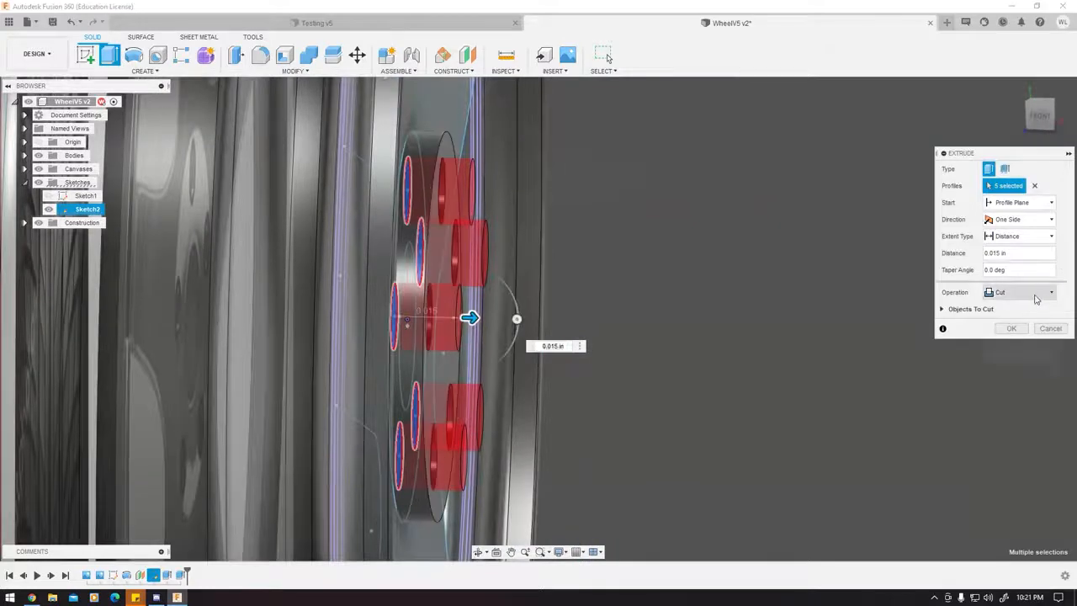
{"action": "left_click", "coordinate": [1001, 307]}
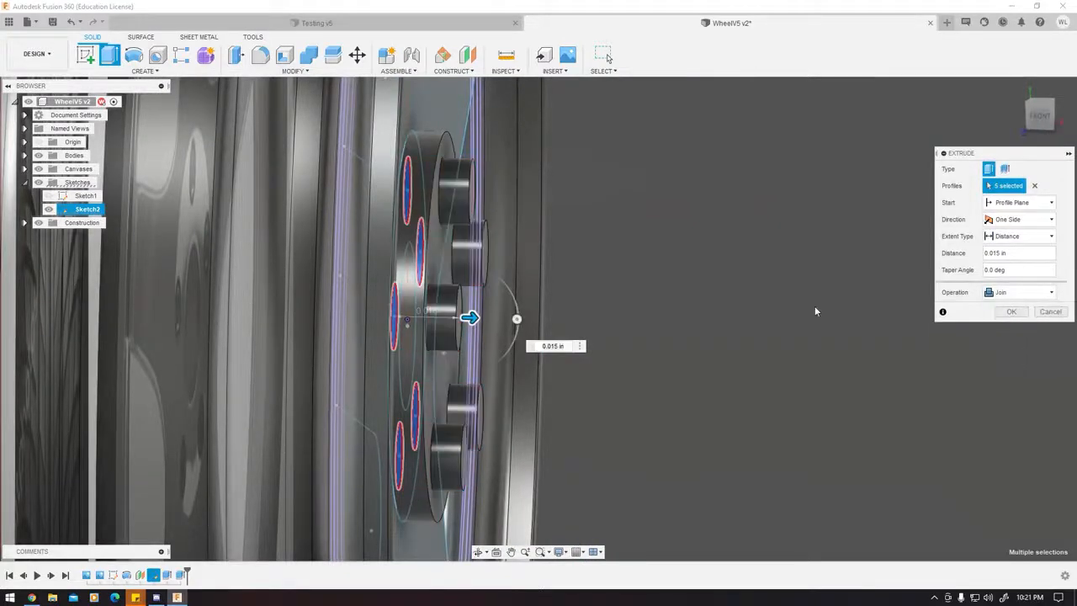
{"action": "middle_click_drag", "start_coordinate": [815, 305], "coordinate": [845, 176], "text": "shift"}
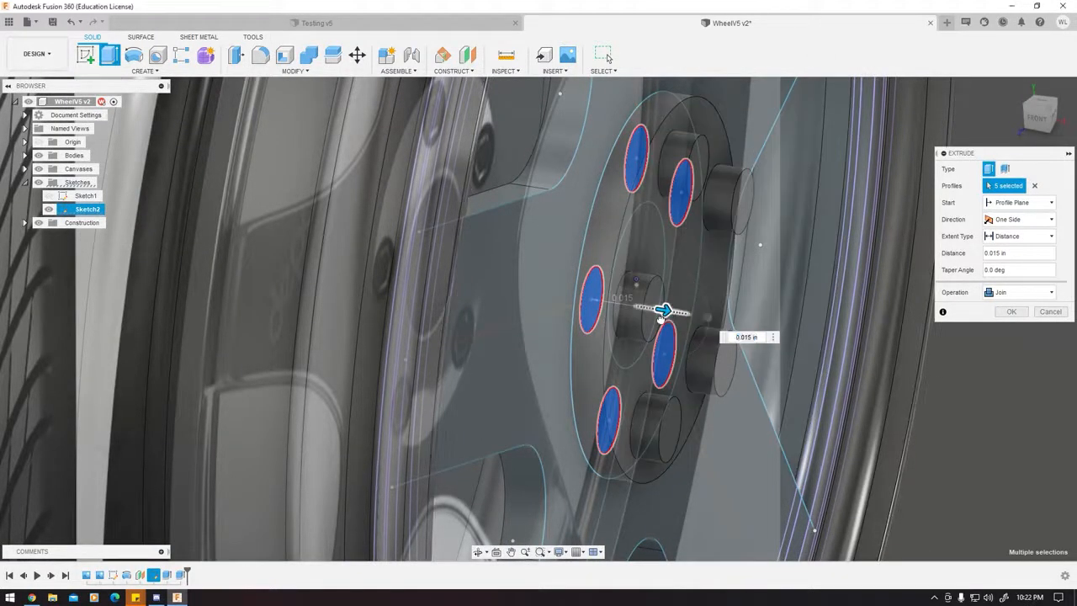
{"action": "left_click", "coordinate": [1014, 312]}
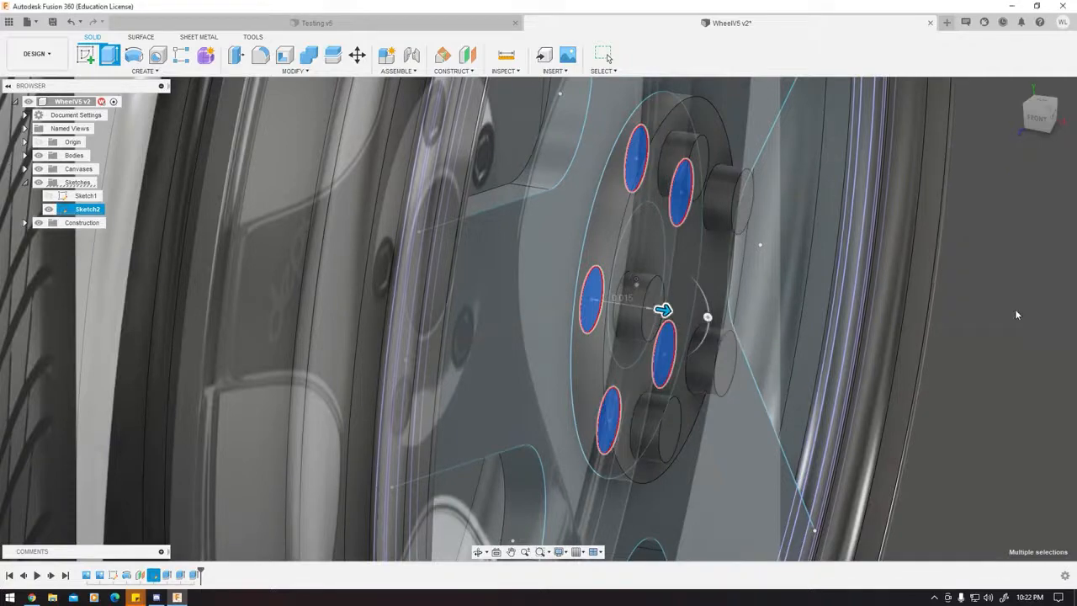
Inspect the extruded hub and bolts on the wheel and hide Sketch2.
{"action": "middle_click_drag", "start_coordinate": [716, 313], "coordinate": [581, 305], "text": "shift"}
{"action": "middle_click_drag", "start_coordinate": [739, 281], "coordinate": [588, 274]}
{"action": "middle_click_drag", "start_coordinate": [587, 236], "coordinate": [363, 263], "text": "shift"}
{"action": "middle_click_drag", "start_coordinate": [499, 263], "coordinate": [625, 236], "text": "shift"}
{"action": "scroll", "coordinate": [559, 267], "scroll_direction": "down", "scroll_amount": 5}
{"action": "scroll", "coordinate": [625, 345], "scroll_direction": "up", "scroll_amount": 8}
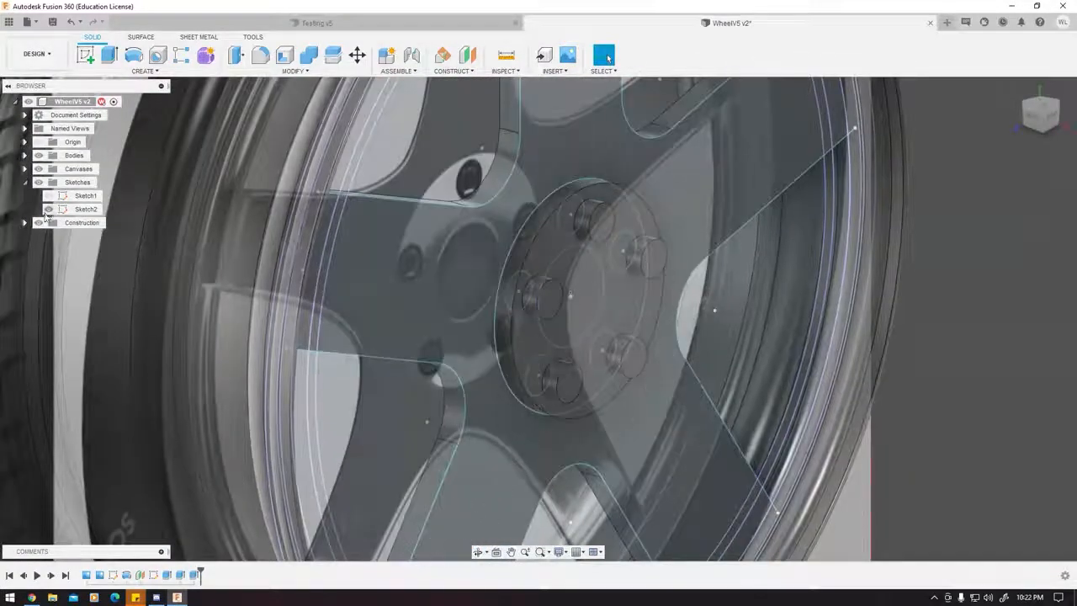
{"action": "scroll", "coordinate": [635, 342], "scroll_direction": "down", "scroll_amount": 8}
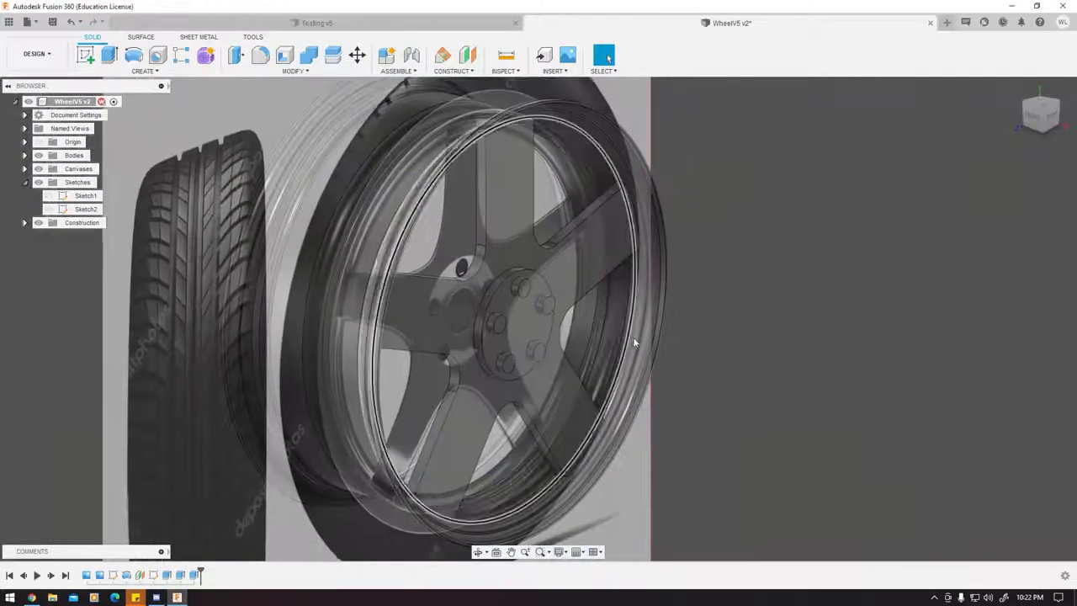
Fillet the front edges around all five openings between the spokes with a 0.007 in radius.
{"action": "middle_click_drag", "start_coordinate": [634, 342], "coordinate": [533, 360], "text": "shift"}
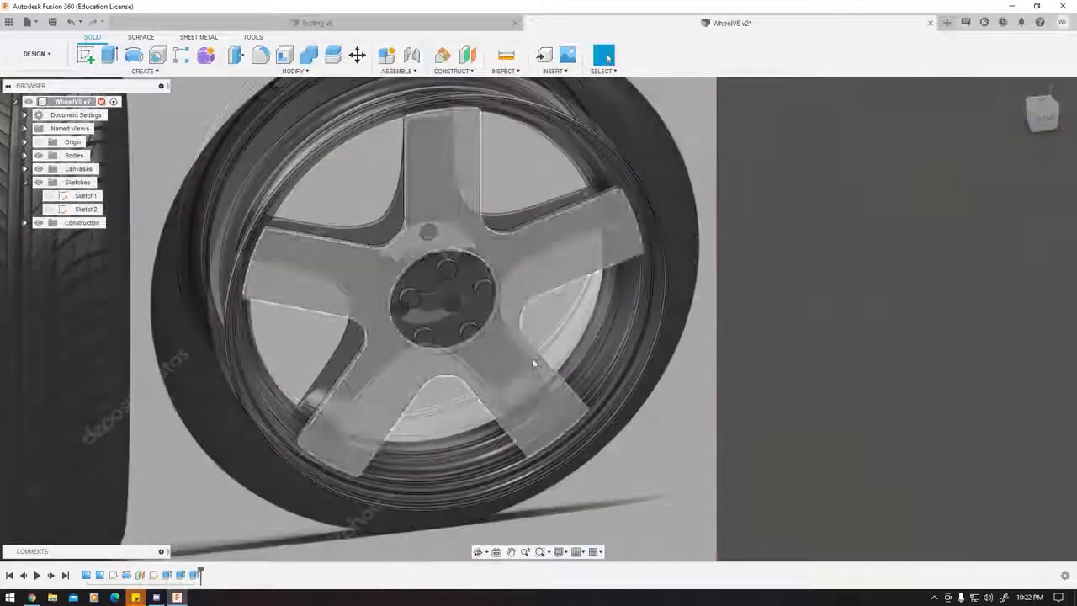
{"action": "key", "text": "f"}
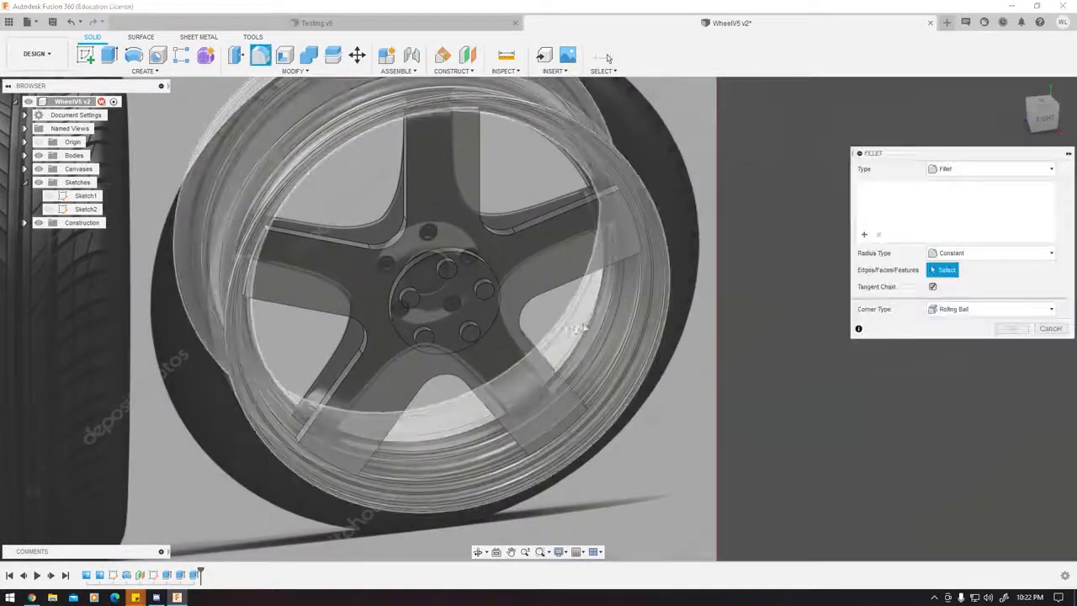
{"action": "middle_click_drag", "start_coordinate": [791, 273], "coordinate": [859, 322]}
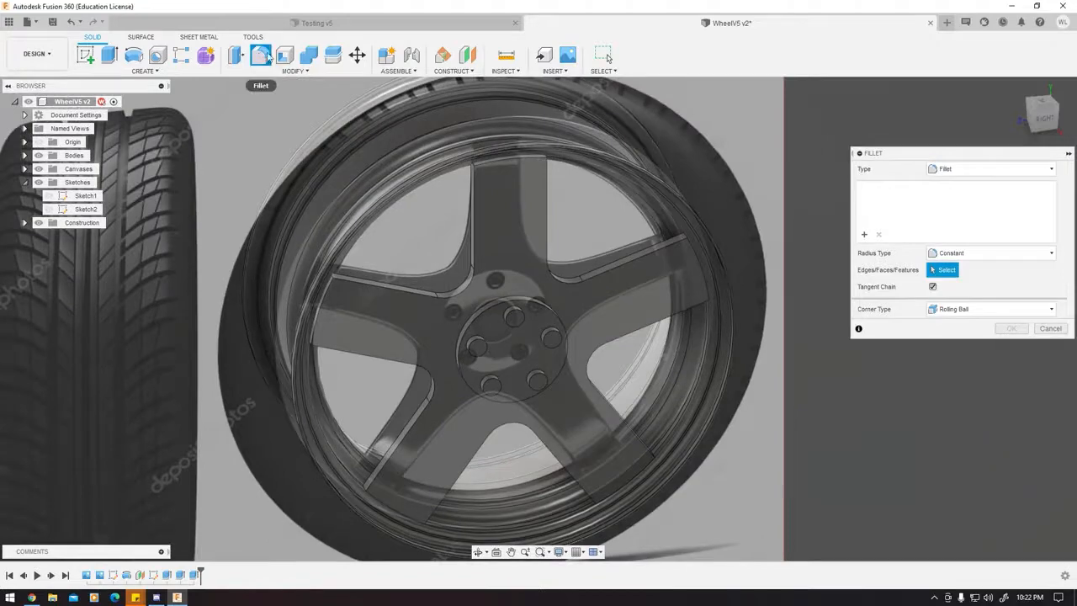
{"action": "scroll", "coordinate": [573, 280], "scroll_direction": "up", "scroll_amount": 4}
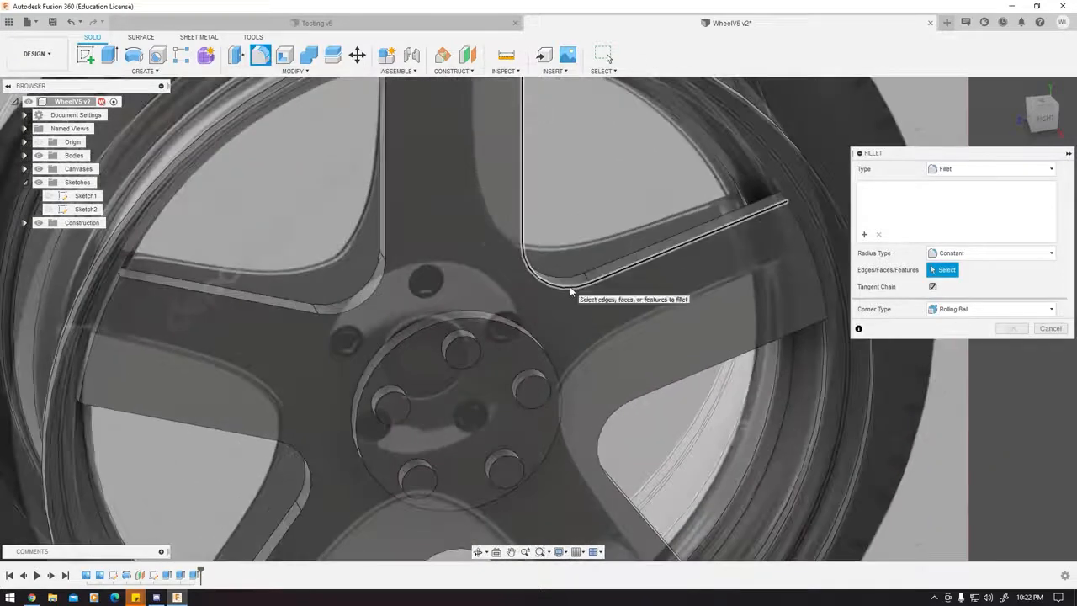
{"action": "left_click", "coordinate": [570, 285]}
{"action": "left_click", "coordinate": [365, 311]}
{"action": "middle_click_drag", "start_coordinate": [362, 312], "coordinate": [441, 371], "text": "shift"}
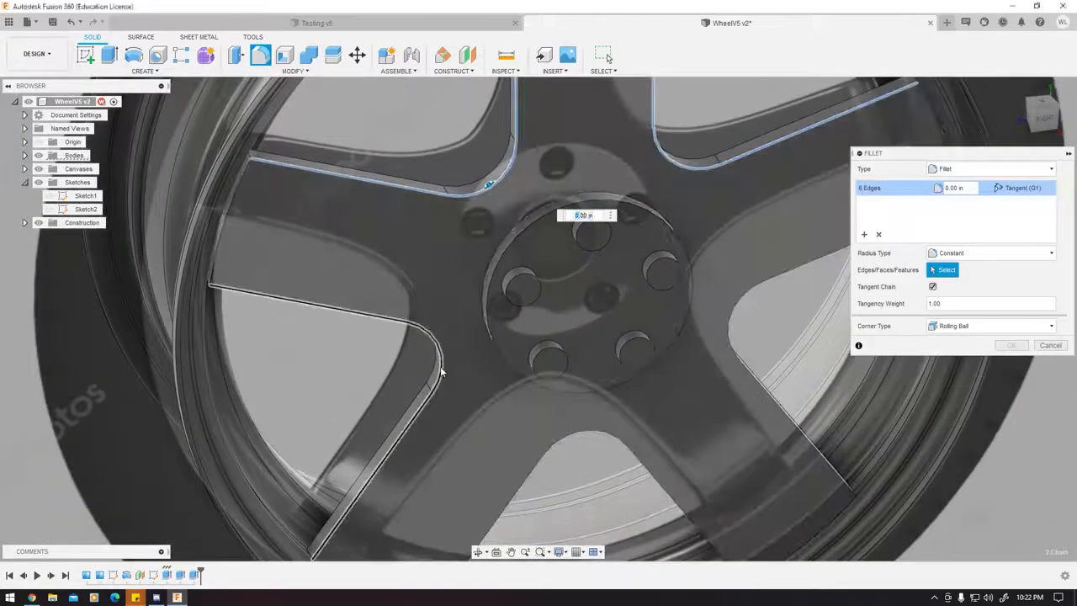
{"action": "left_click", "coordinate": [540, 452]}
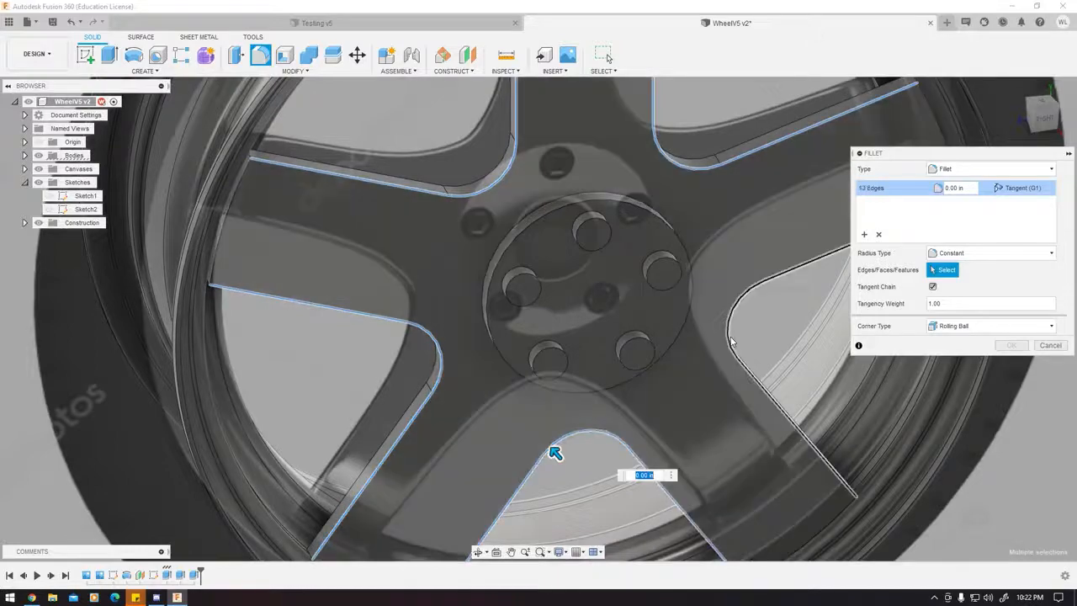
{"action": "middle_click_drag", "start_coordinate": [739, 354], "coordinate": [566, 348]}
{"action": "scroll", "coordinate": [545, 328], "scroll_direction": "up", "scroll_amount": 4}
{"action": "left_click_drag", "start_coordinate": [566, 346], "coordinate": [561, 329]}
{"action": "scroll", "coordinate": [560, 370], "scroll_direction": "down", "scroll_amount": 5}
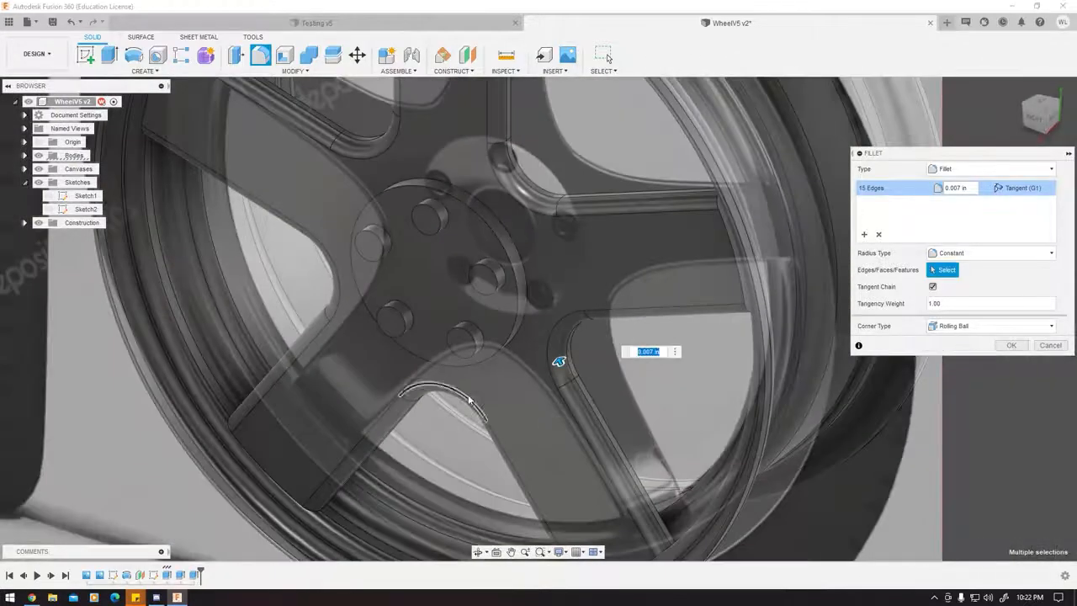
{"action": "middle_click_drag", "start_coordinate": [469, 400], "coordinate": [828, 373], "text": "shift"}
{"action": "left_click", "coordinate": [1010, 345]}
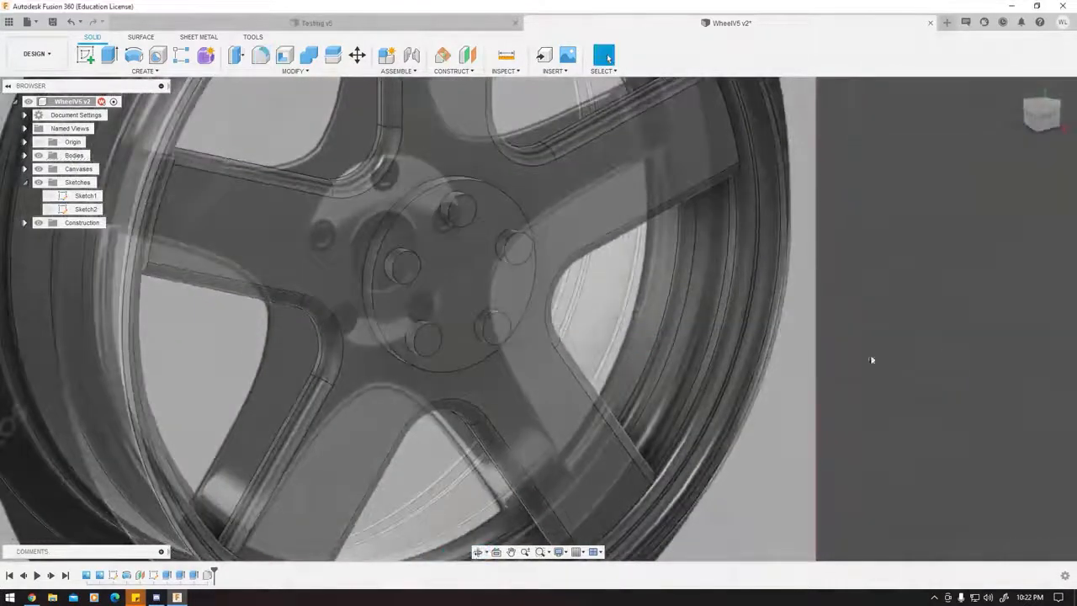
Fillet the outer circular edge of the raised hub disc with a 0.015 in radius.
{"action": "scroll", "coordinate": [870, 361], "scroll_direction": "down", "scroll_amount": 4}
{"action": "scroll", "coordinate": [521, 333], "scroll_direction": "up", "scroll_amount": 6}
{"action": "scroll", "coordinate": [550, 302], "scroll_direction": "up", "scroll_amount": 1}
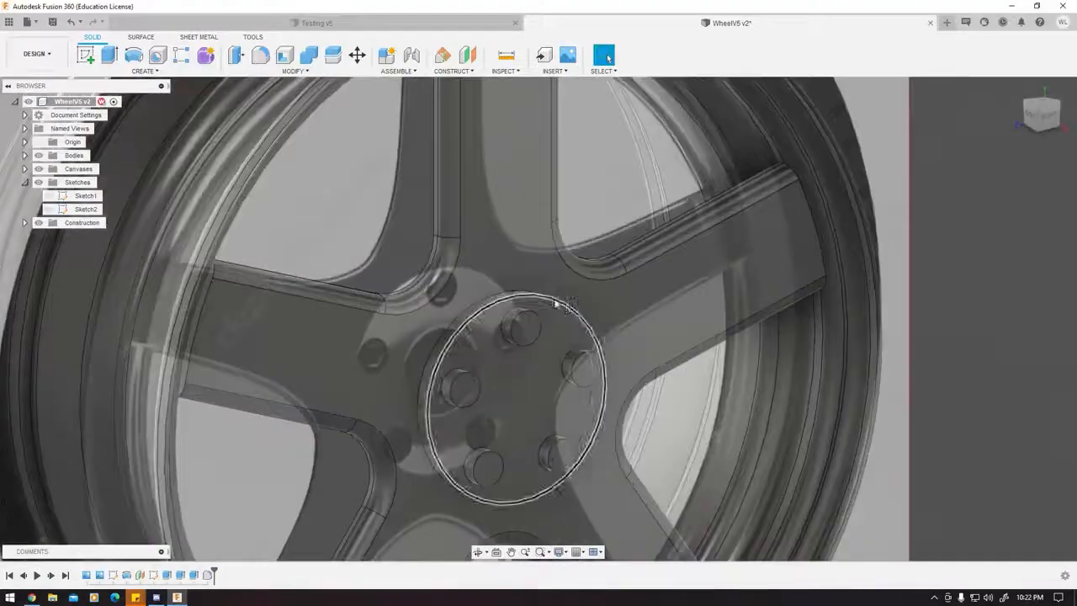
{"action": "key", "text": "f"}
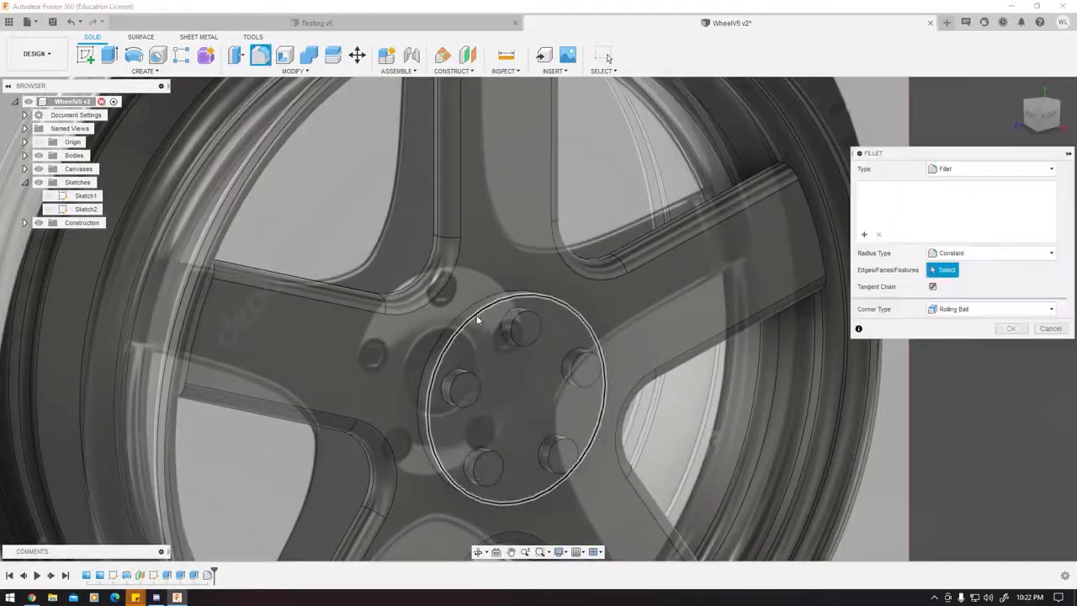
{"action": "left_click", "coordinate": [478, 311]}
{"action": "middle_click_drag", "start_coordinate": [478, 311], "coordinate": [469, 336], "text": "shift"}
{"action": "scroll", "coordinate": [470, 337], "scroll_direction": "up", "scroll_amount": 4}
{"action": "left_click_drag", "start_coordinate": [474, 304], "coordinate": [476, 325]}
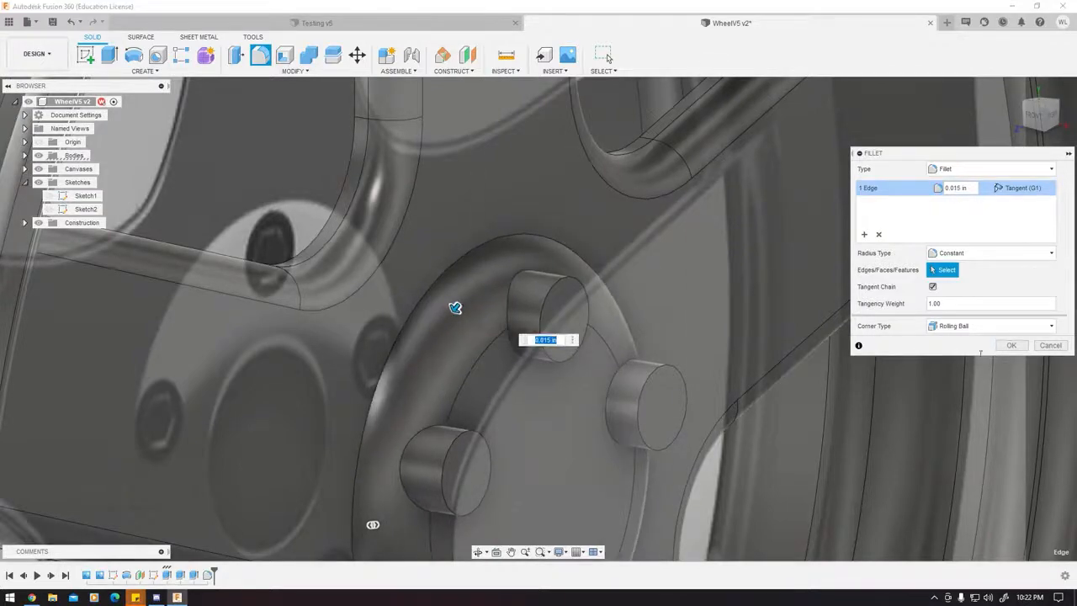
{"action": "left_click", "coordinate": [1015, 347]}
Edit the hub disc's fillet and enlarge its radius to narrow the flat centre face, using the reference hub as a guide.
{"action": "scroll", "coordinate": [605, 355], "scroll_direction": "down", "scroll_amount": 5}
{"action": "mouse_move", "coordinate": [596, 342]}
{"action": "middle_mouse_down", "text": "shift"}
{"action": "mouse_move", "coordinate": [521, 349]}
{"action": "mouse_move", "coordinate": [599, 339]}
{"action": "mouse_move", "coordinate": [588, 337]}
{"action": "middle_mouse_up", "text": "shift"}
{"action": "left_click", "coordinate": [1048, 116]}
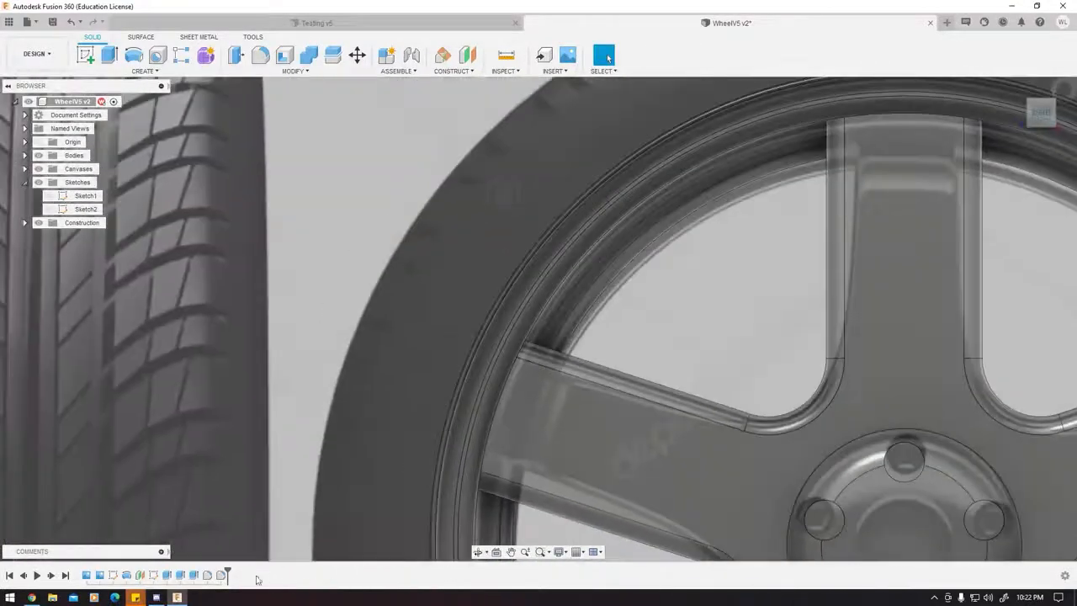
{"action": "double_click", "coordinate": [226, 576]}
{"action": "middle_click_drag", "start_coordinate": [873, 404], "coordinate": [555, 252]}
{"action": "scroll", "coordinate": [662, 395], "scroll_direction": "up", "scroll_amount": 5}
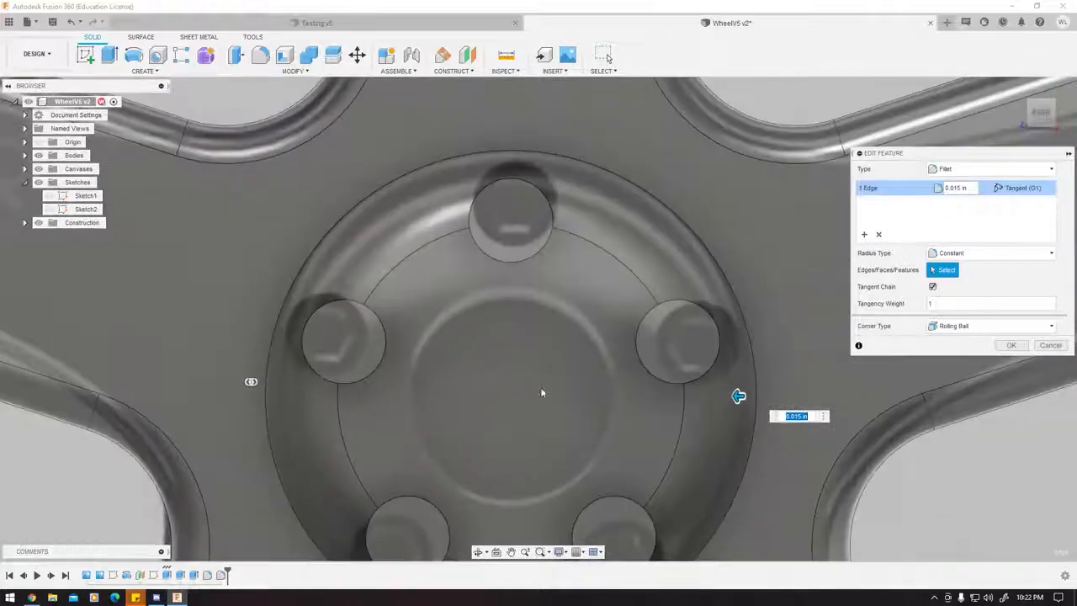
{"action": "left_click_drag", "start_coordinate": [739, 399], "coordinate": [707, 429]}
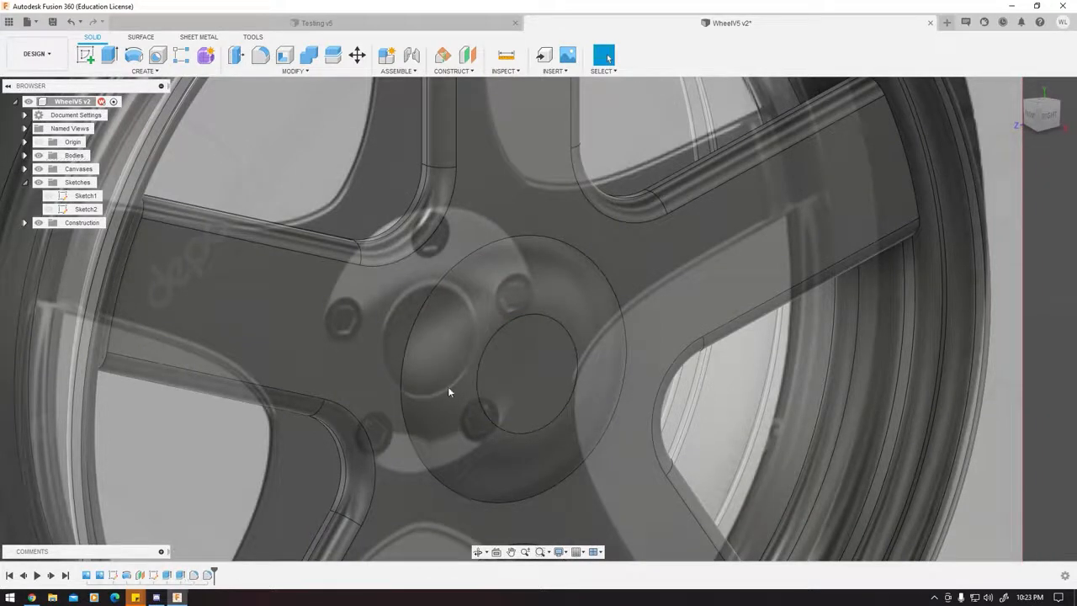
Start a sketch on the hub's flat centre face and draw a circle of about 0.008 in radius over the topmost reference bolt.
{"action": "left_click", "coordinate": [86, 55]}
{"action": "left_click", "coordinate": [536, 365]}
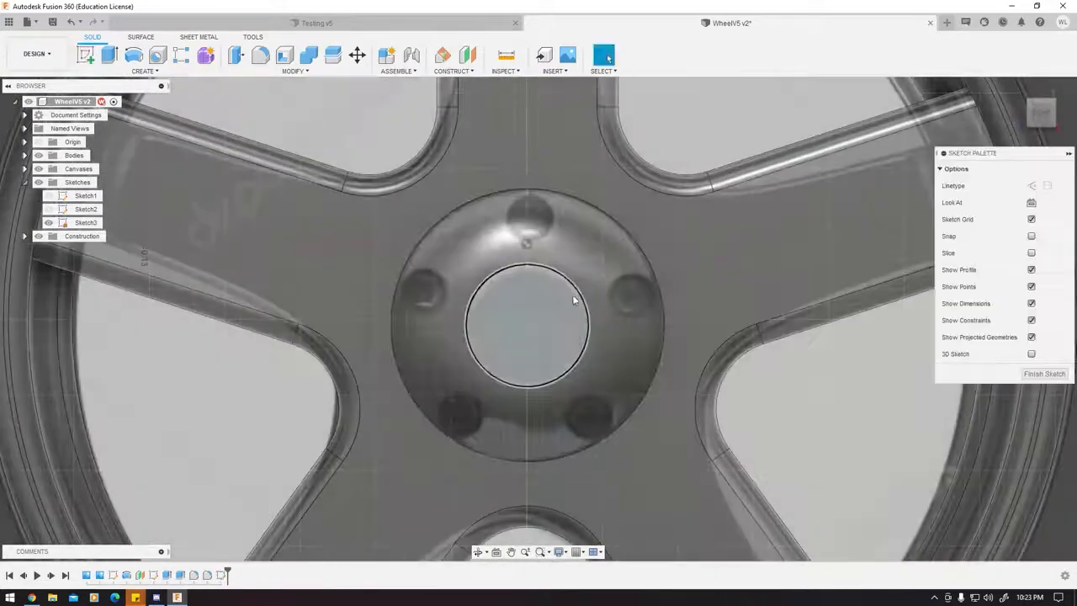
{"action": "key", "text": "c"}
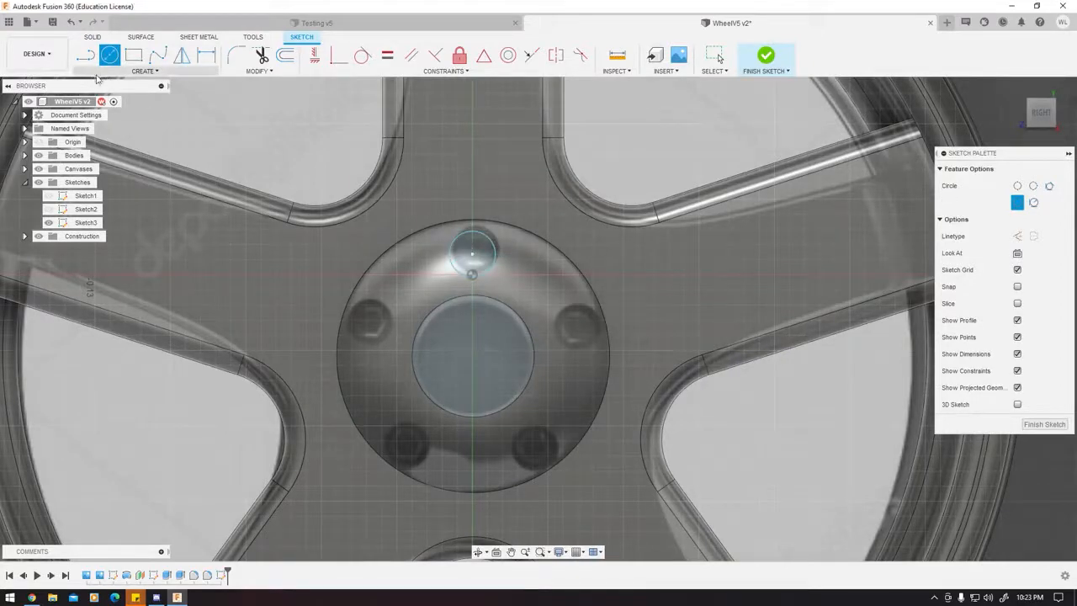
{"action": "key", "text": "Escape"}
Pattern the bolt circle around the hub centre with full angular spacing and a quantity of 5, and finish the sketch.
{"action": "middle_click_drag", "start_coordinate": [502, 370], "coordinate": [536, 335]}
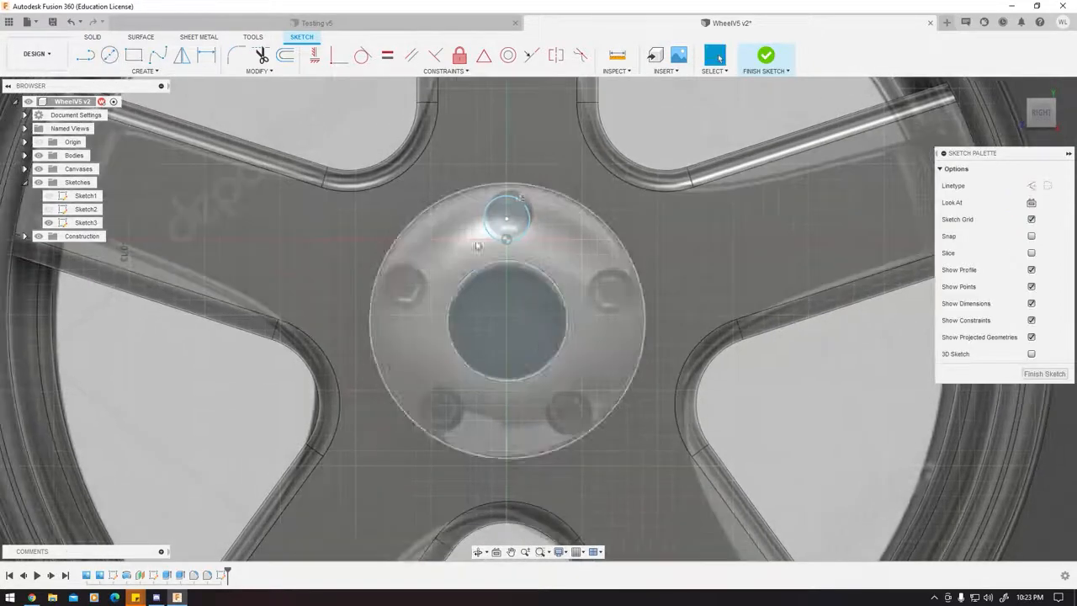
{"action": "middle_click_drag", "start_coordinate": [556, 213], "coordinate": [474, 252], "text": "shift"}
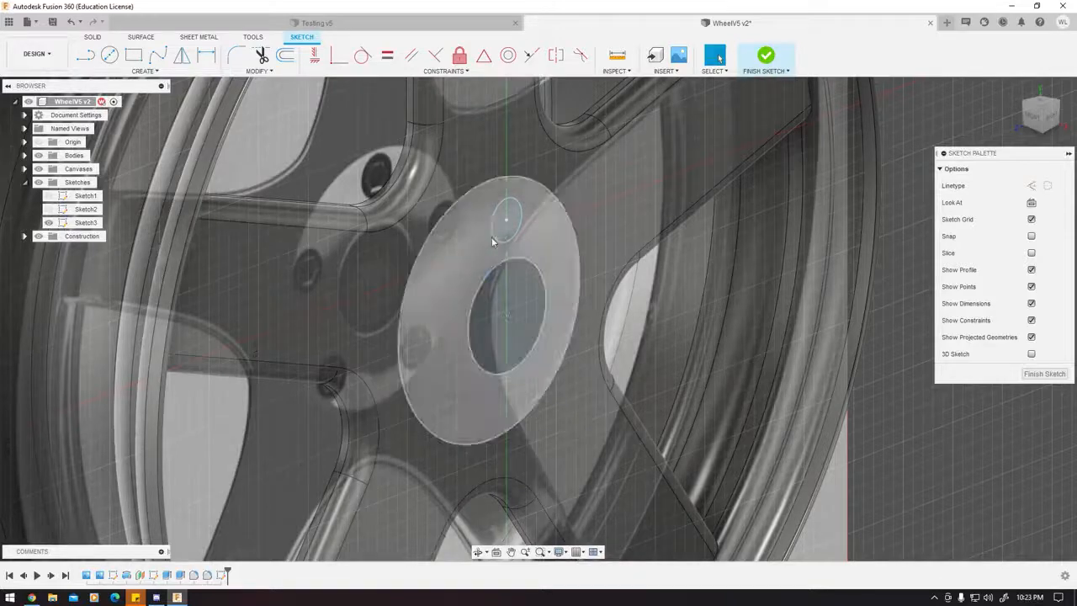
{"action": "middle_click_drag", "start_coordinate": [552, 296], "coordinate": [456, 255], "text": "shift"}
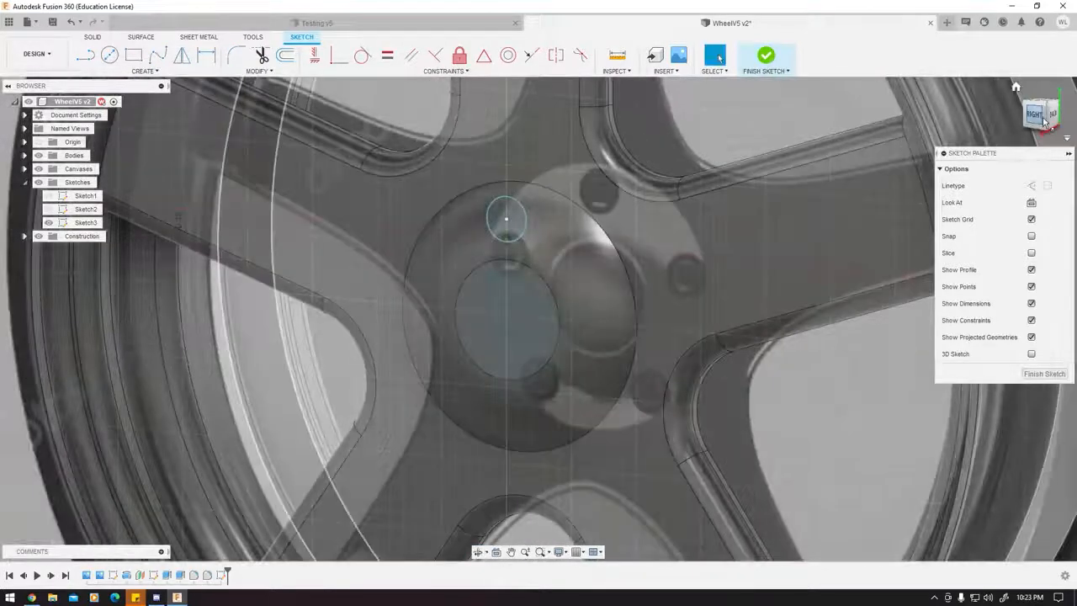
{"action": "left_click", "coordinate": [1041, 114]}
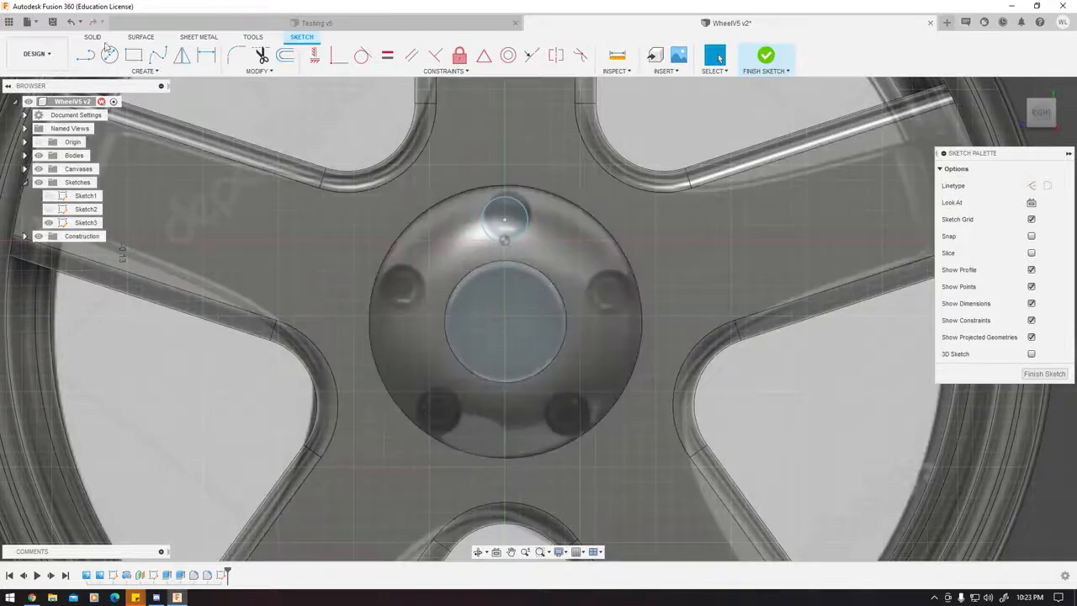
{"action": "left_click", "coordinate": [109, 55]}
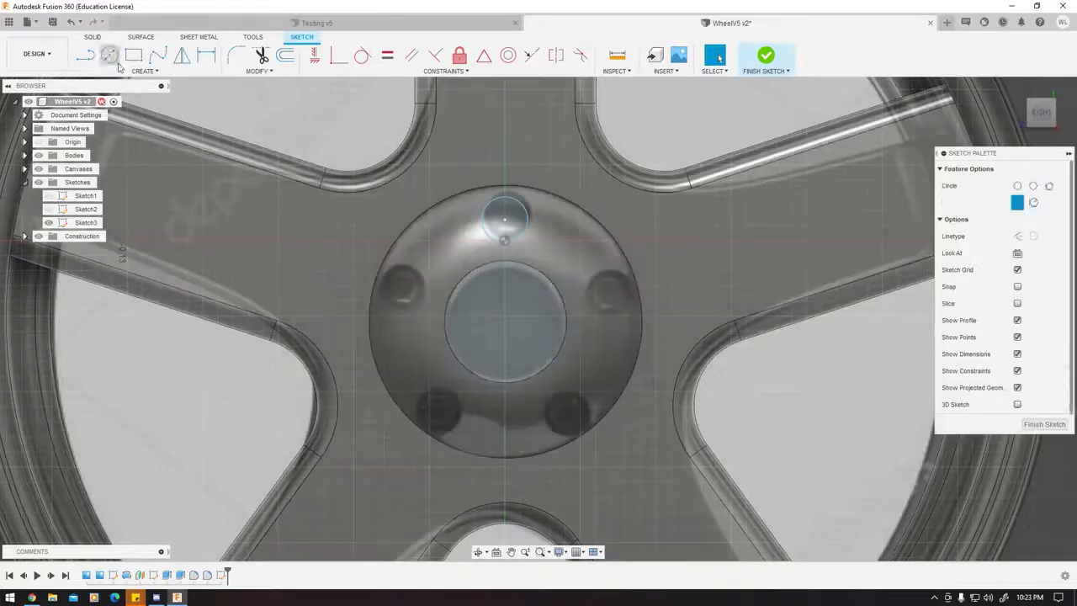
{"action": "key", "text": "Escape"}
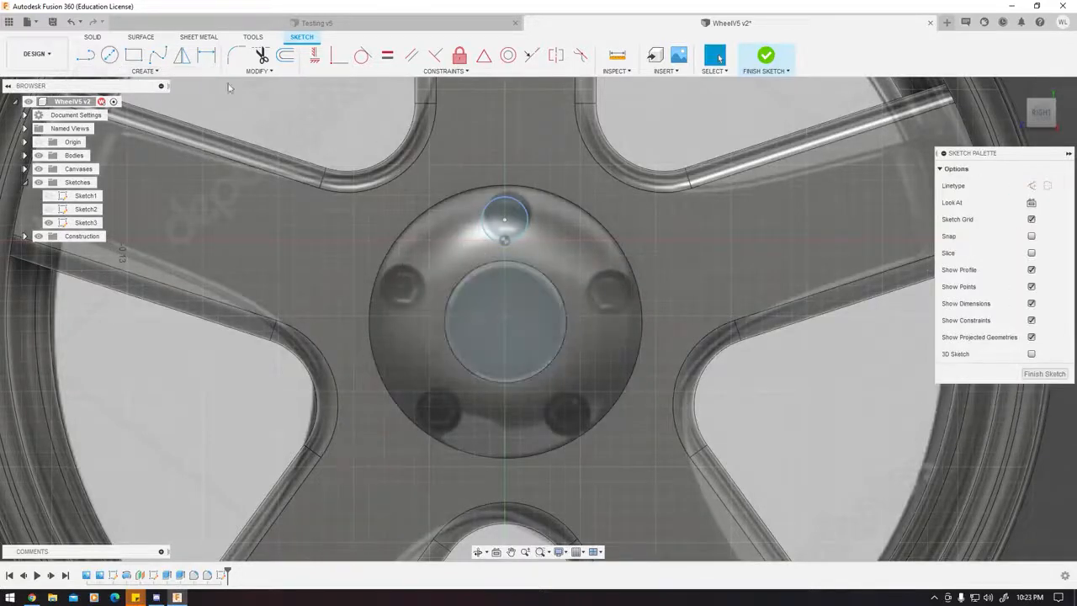
{"action": "left_click", "coordinate": [143, 70]}
{"action": "left_click", "coordinate": [172, 251]}
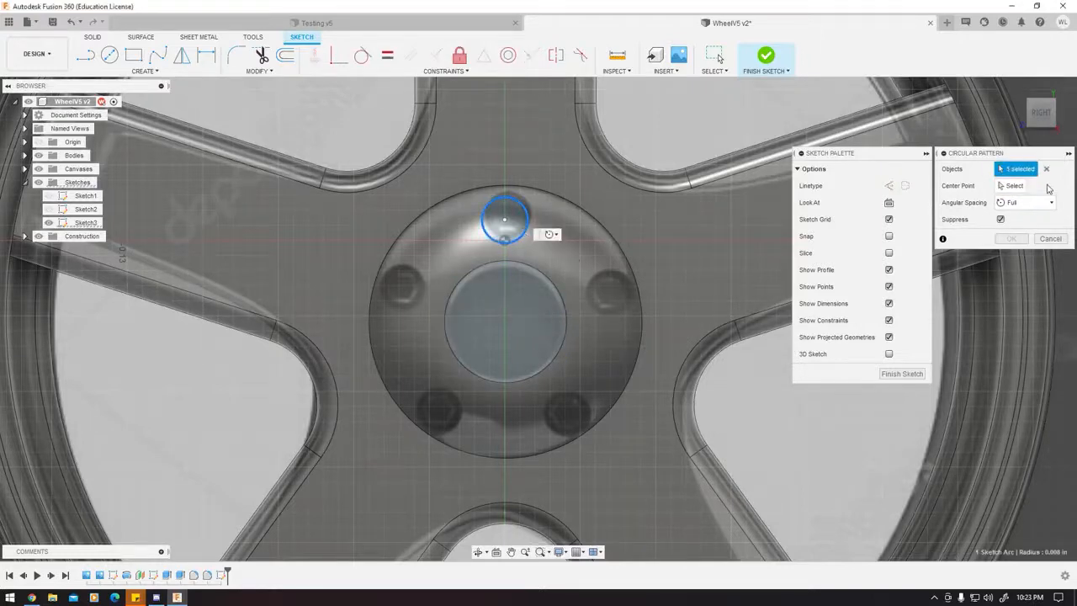
{"action": "left_click", "coordinate": [505, 324]}
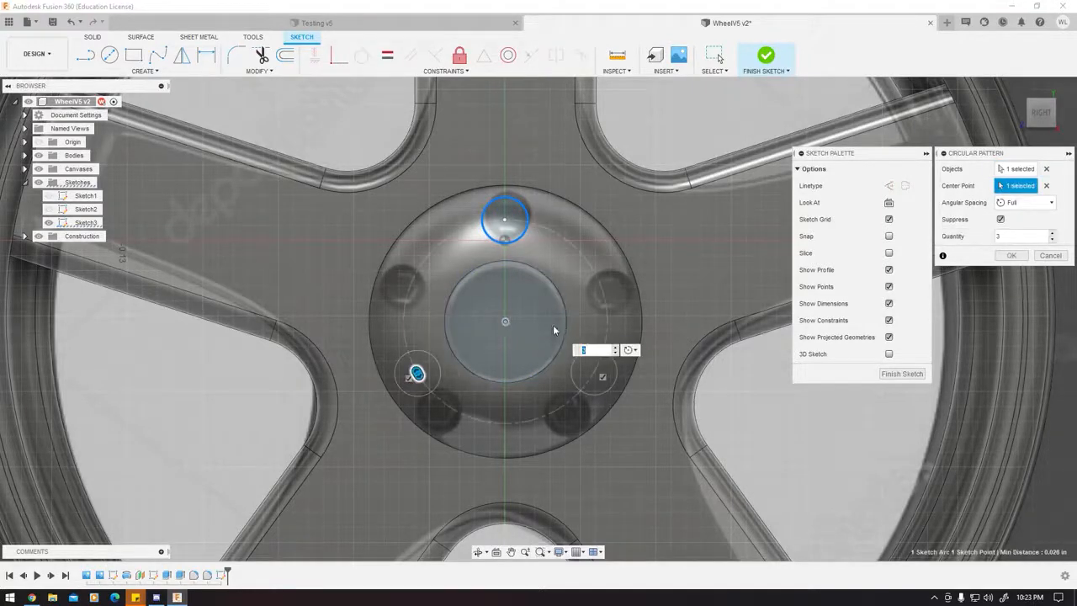
{"action": "key", "text": "Return"}
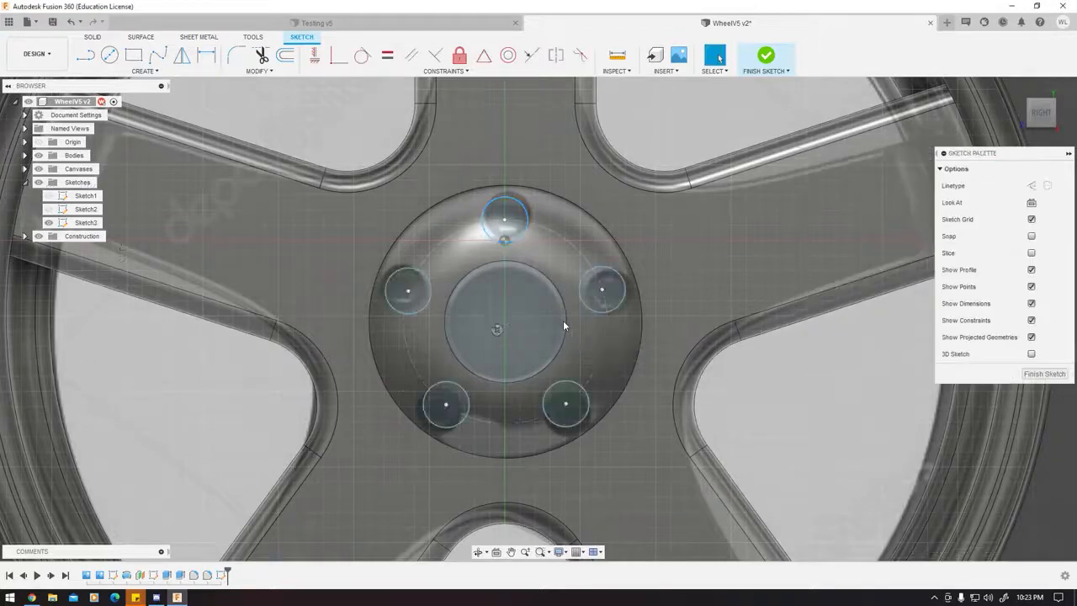
{"action": "left_click", "coordinate": [1044, 373]}
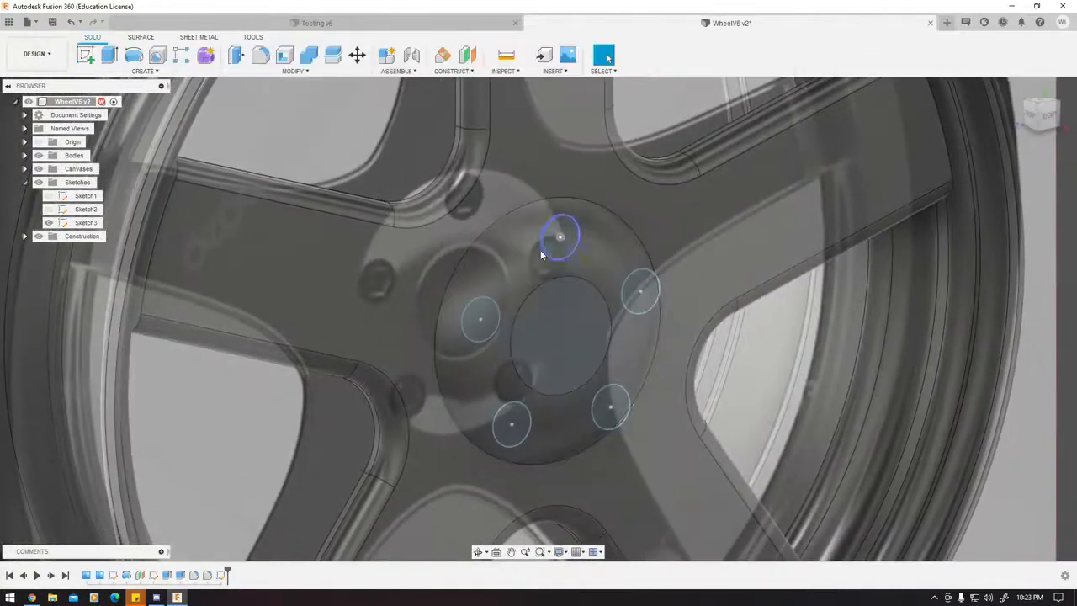
Extrude the five bolt circles -0.01 in into the hub with the operation set to Cut.
{"action": "left_click", "coordinate": [635, 296]}
{"action": "left_click", "coordinate": [611, 408]}
{"action": "left_click", "coordinate": [512, 423]}
{"action": "mouse_move", "coordinate": [559, 339]}
{"action": "middle_mouse_down", "text": "shift"}
{"action": "mouse_move", "coordinate": [558, 349]}
{"action": "mouse_move", "coordinate": [407, 193]}
{"action": "middle_mouse_up", "text": "shift"}
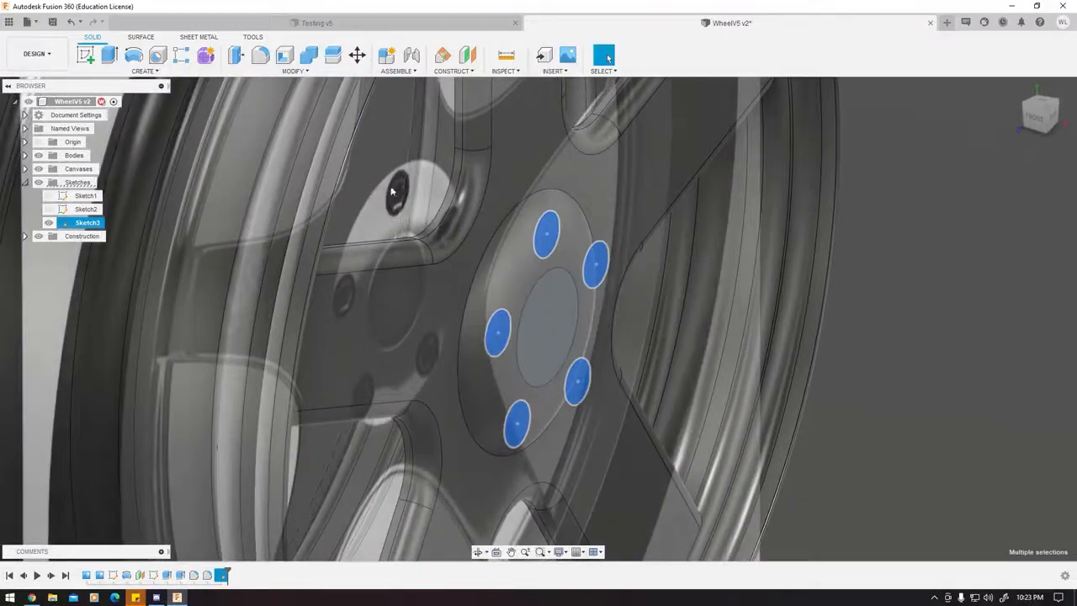
{"action": "key", "text": "e"}
{"action": "middle_click_drag", "start_coordinate": [534, 313], "coordinate": [556, 344], "text": "shift"}
{"action": "left_click_drag", "start_coordinate": [550, 430], "coordinate": [524, 440]}
{"action": "middle_click_drag", "start_coordinate": [524, 440], "coordinate": [327, 242], "text": "shift"}
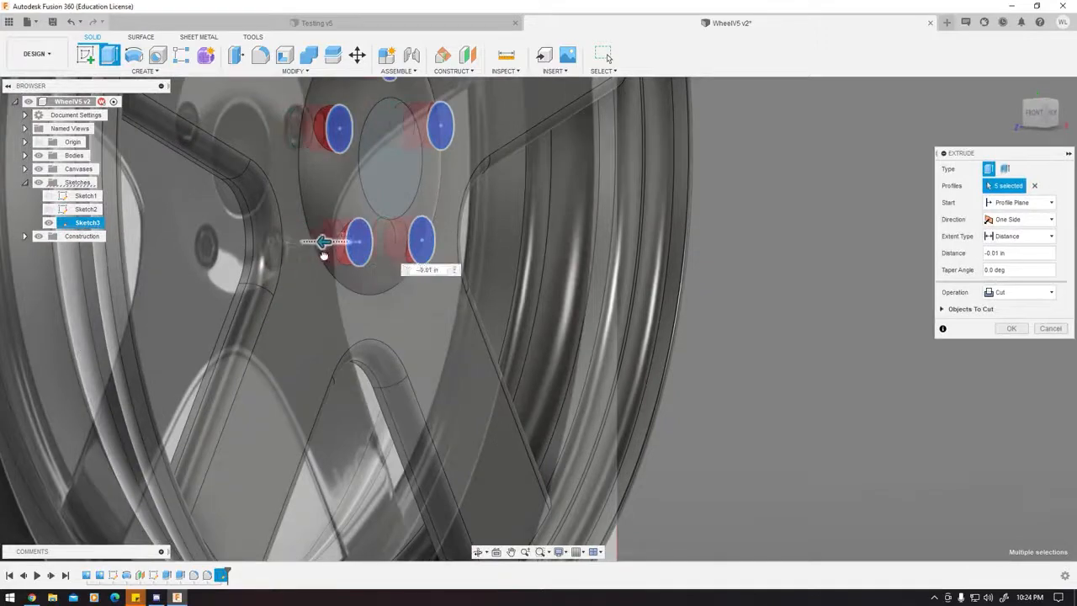
{"action": "left_click_drag", "start_coordinate": [324, 255], "coordinate": [326, 254]}
{"action": "middle_click_drag", "start_coordinate": [327, 254], "coordinate": [388, 291], "text": "shift"}
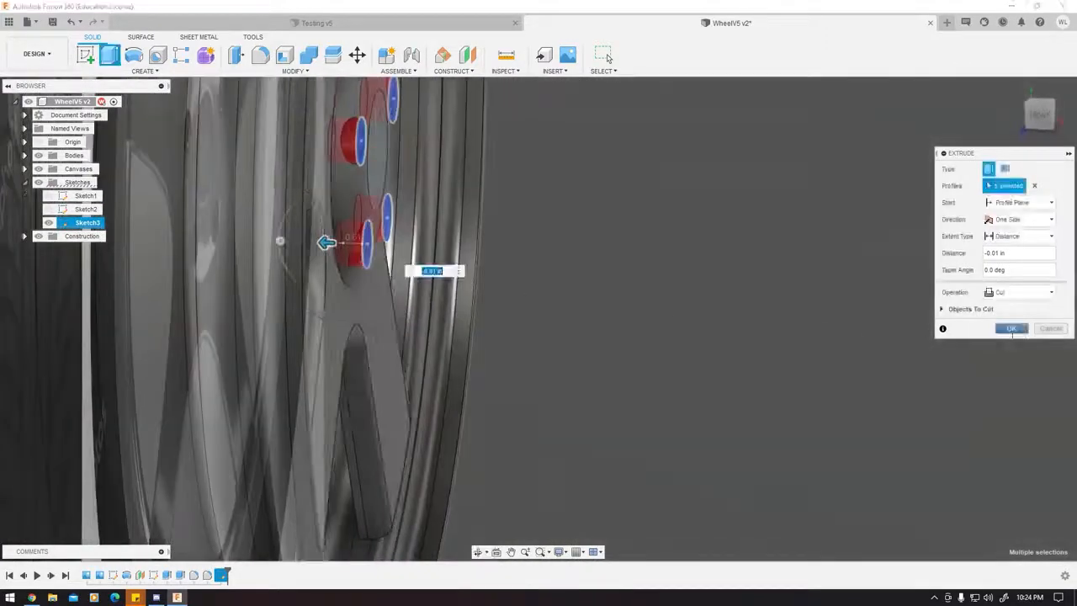
{"action": "left_click", "coordinate": [1012, 330]}
Extrude the hub's flat centre face -0.005 in as a cut to form a central recess.
{"action": "middle_click_drag", "start_coordinate": [662, 286], "coordinate": [514, 277], "text": "shift"}
{"action": "middle_click_drag", "start_coordinate": [514, 278], "coordinate": [729, 488]}
{"action": "middle_click_drag", "start_coordinate": [589, 421], "coordinate": [463, 338], "text": "shift"}
{"action": "left_click", "coordinate": [464, 338]}
{"action": "middle_click_drag", "start_coordinate": [446, 385], "coordinate": [469, 341], "text": "shift"}
{"action": "key", "text": "e"}
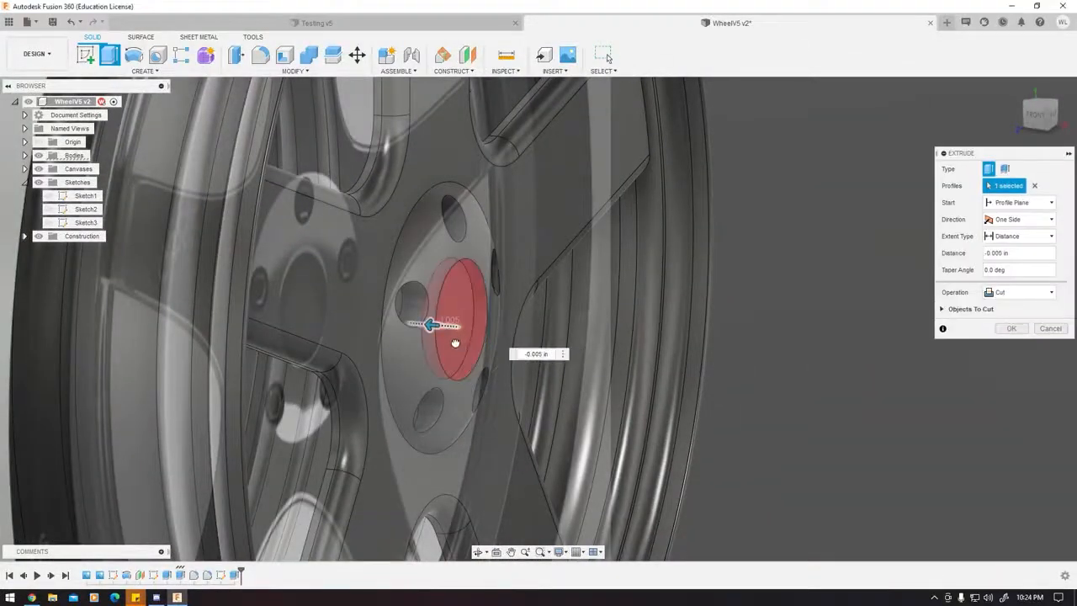
{"action": "left_click", "coordinate": [1012, 329]}
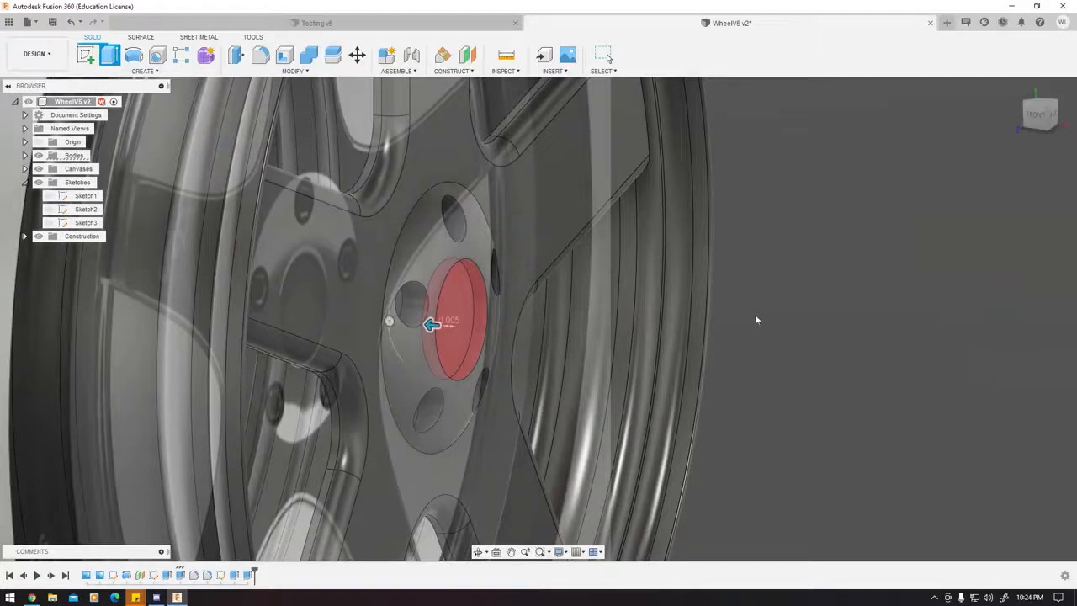
Fillet the rim edge of the hub's central recess with a radius of 0.001 in.
{"action": "middle_click_drag", "start_coordinate": [465, 324], "coordinate": [483, 287], "text": "shift"}
{"action": "scroll", "coordinate": [303, 231], "scroll_direction": "up", "scroll_amount": 3}
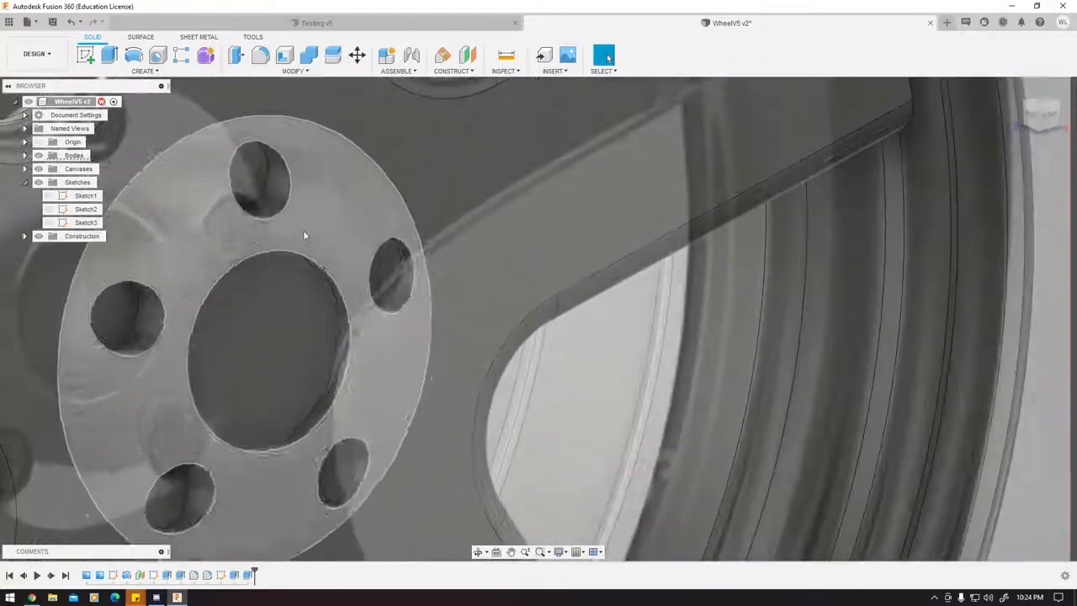
{"action": "middle_click_drag", "start_coordinate": [303, 229], "coordinate": [413, 252], "text": "shift"}
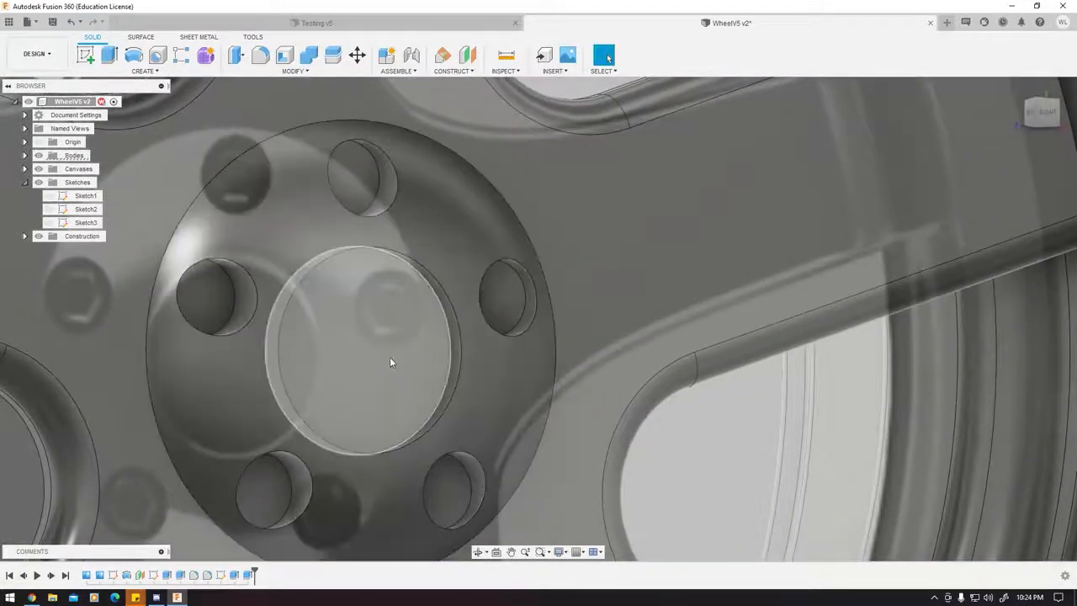
{"action": "key", "text": "f"}
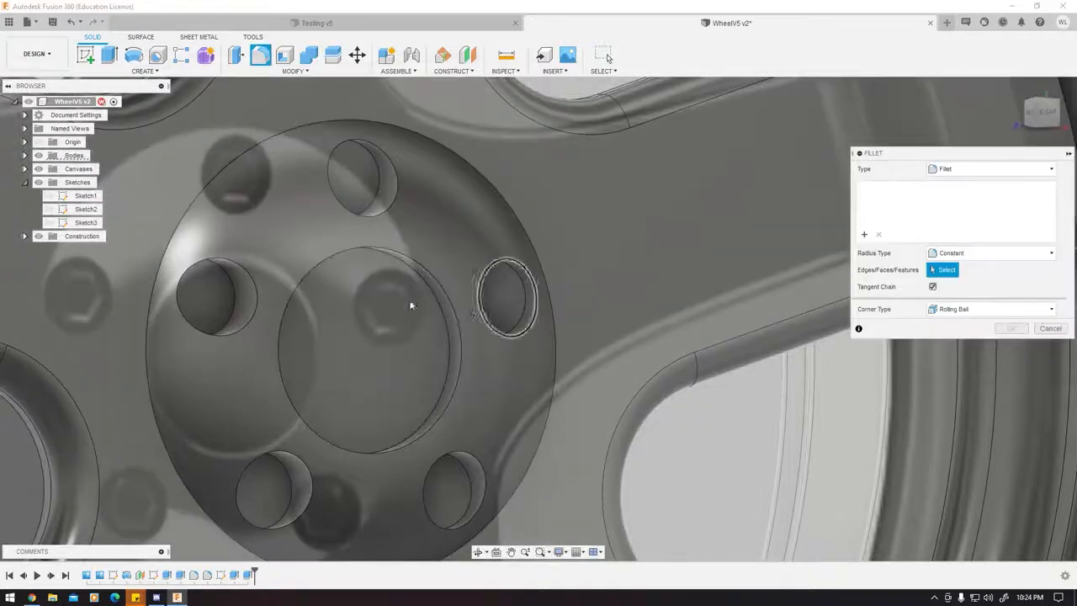
{"action": "middle_click_drag", "start_coordinate": [414, 305], "coordinate": [517, 308]}
{"action": "left_click", "coordinate": [524, 306]}
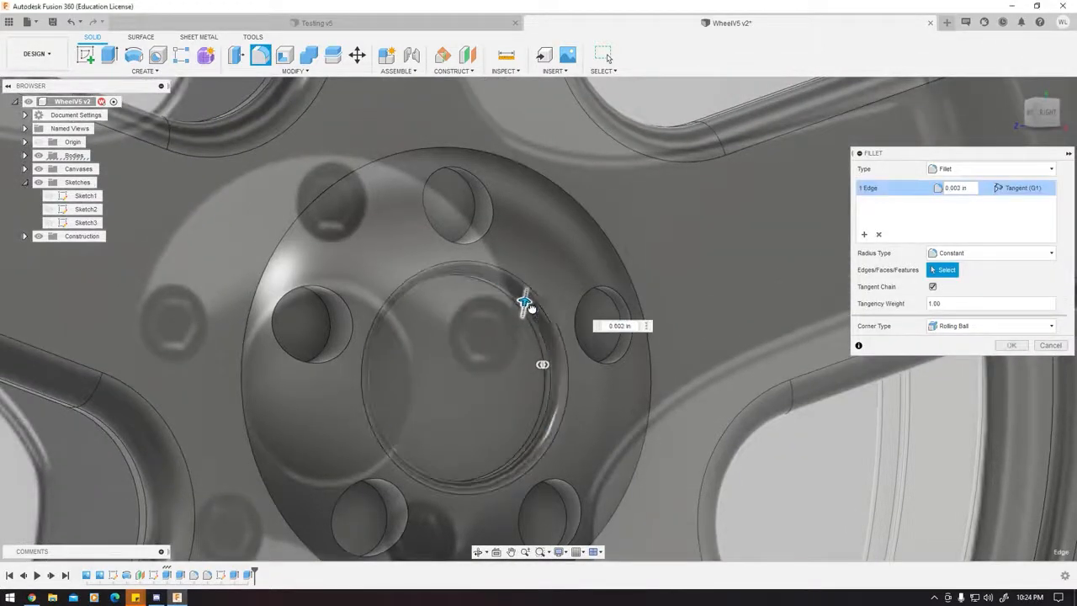
{"action": "left_click_drag", "start_coordinate": [525, 303], "coordinate": [526, 308]}
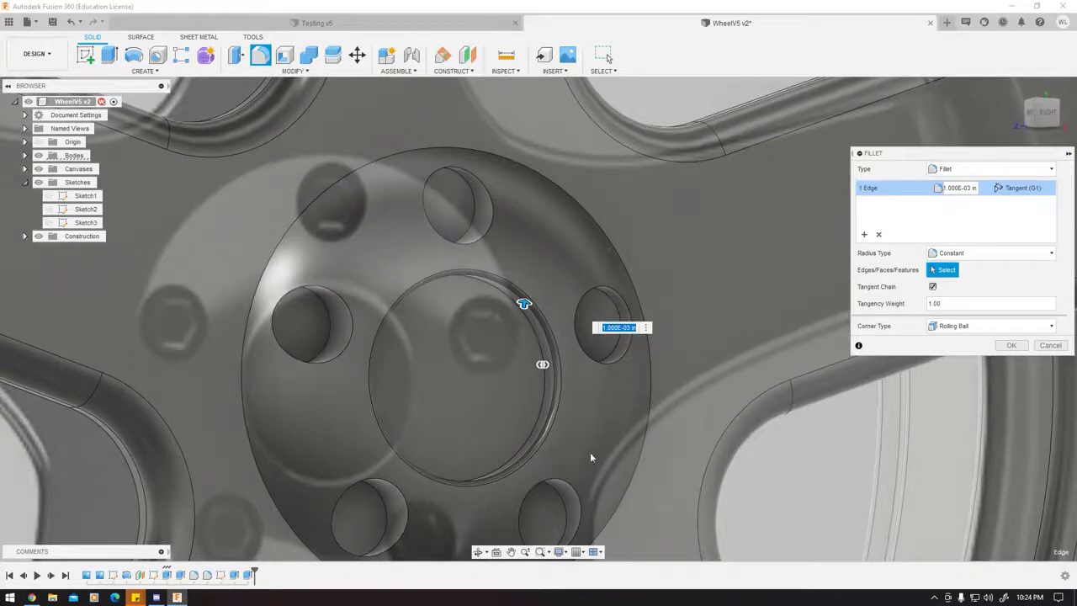
Add the outer edges of the five bolt holes to the same 0.001 in fillet and apply it.
{"action": "left_click", "coordinate": [576, 316]}
{"action": "left_click", "coordinate": [539, 496]}
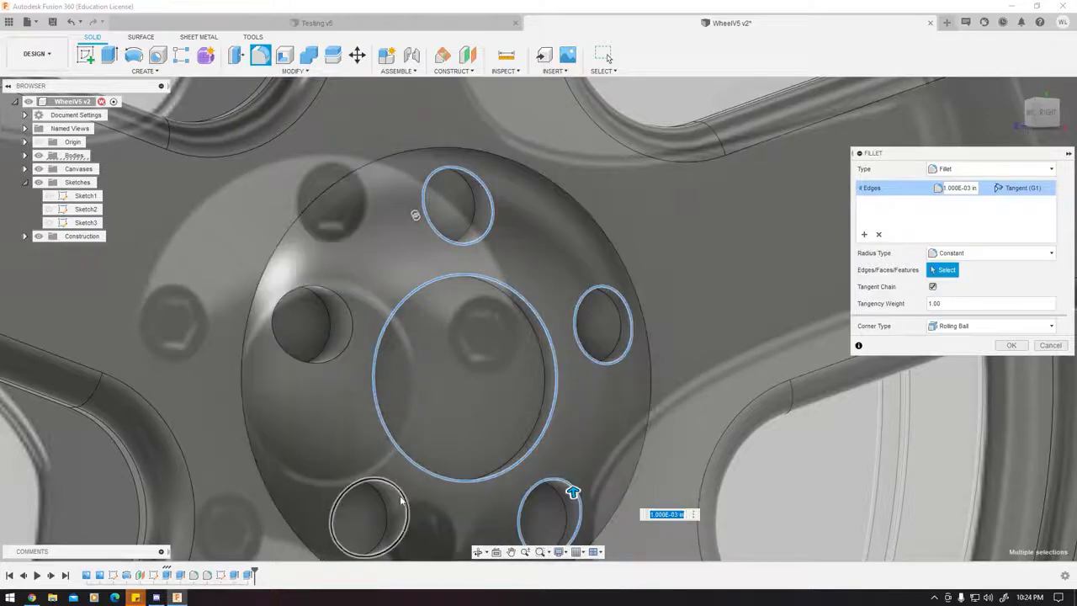
{"action": "left_click", "coordinate": [396, 499]}
{"action": "left_click", "coordinate": [343, 346]}
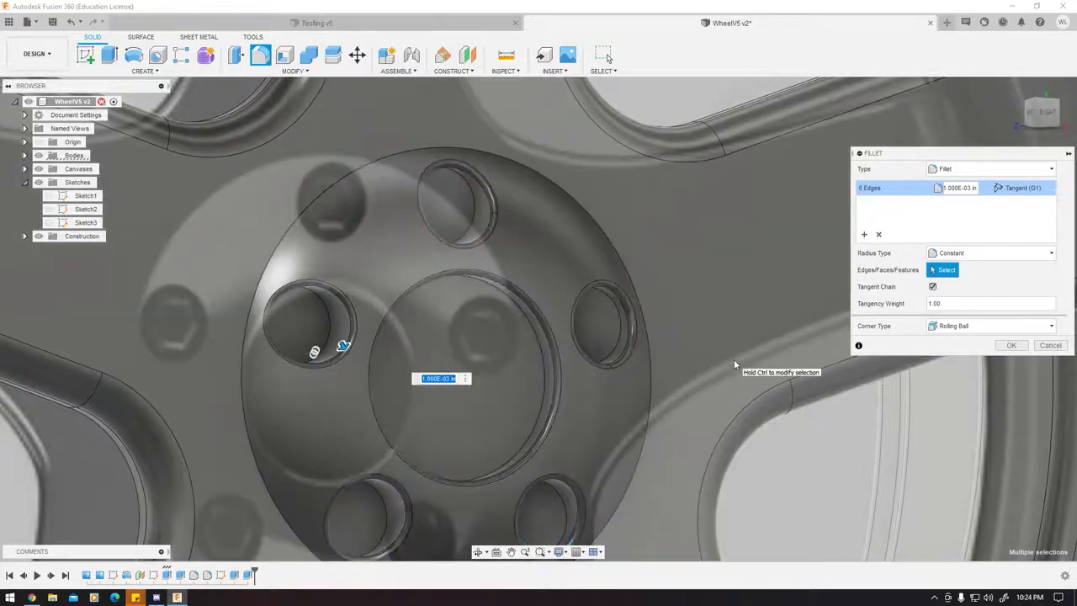
{"action": "middle_click_drag", "start_coordinate": [658, 416], "coordinate": [535, 459], "text": "shift"}
{"action": "left_click", "coordinate": [1011, 346]}
Set the offset distance of the construction plane that carries the spokes to 0.04 in.
{"action": "scroll", "coordinate": [590, 390], "scroll_direction": "down", "scroll_amount": 5}
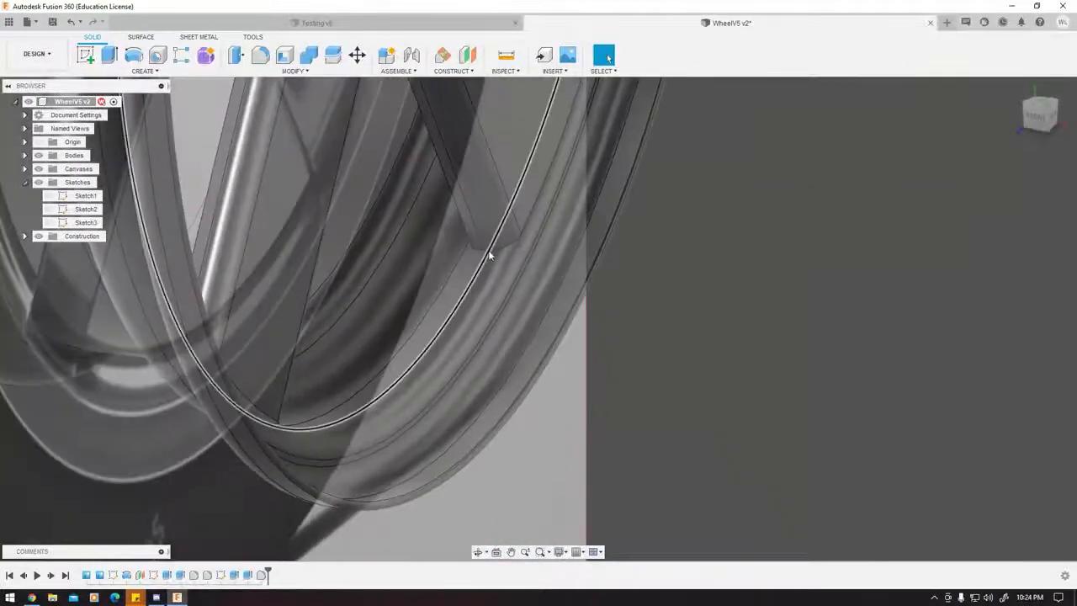
{"action": "middle_click_drag", "start_coordinate": [488, 250], "coordinate": [433, 426]}
{"action": "scroll", "coordinate": [506, 292], "scroll_direction": "up", "scroll_amount": 3}
{"action": "scroll", "coordinate": [539, 279], "scroll_direction": "down", "scroll_amount": 5}
{"action": "middle_click_drag", "start_coordinate": [432, 425], "coordinate": [447, 431], "text": "shift"}
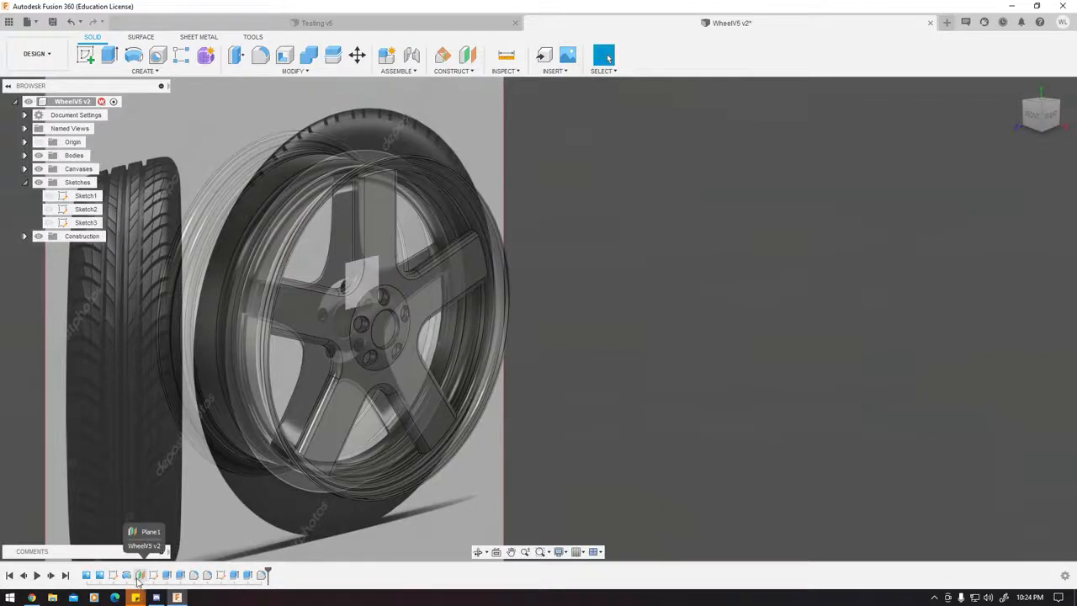
{"action": "middle_click_drag", "start_coordinate": [335, 346], "coordinate": [376, 334], "text": "shift"}
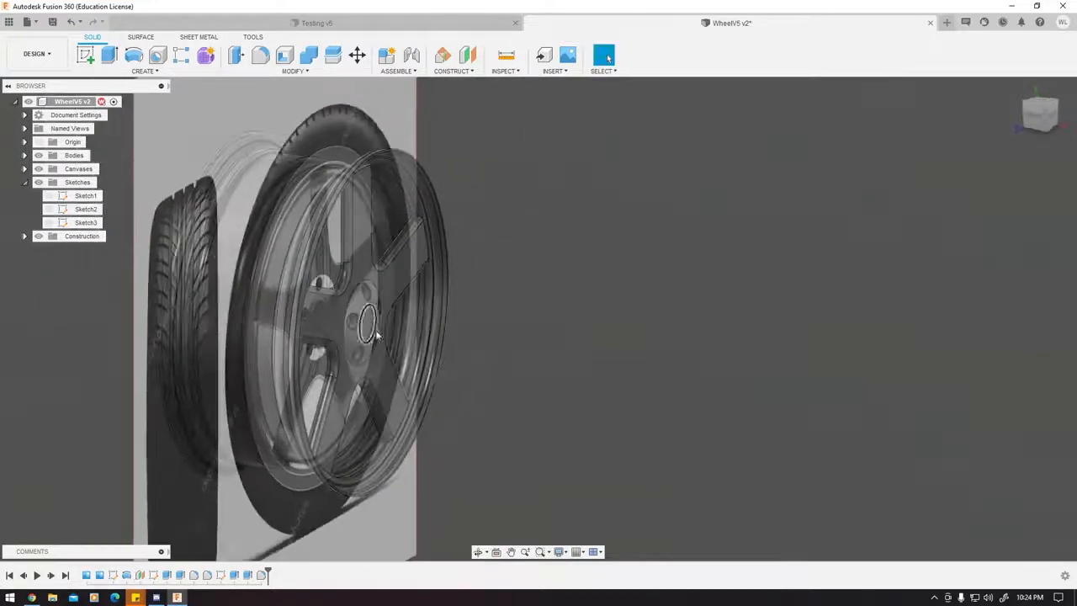
{"action": "double_click", "coordinate": [140, 576]}
{"action": "middle_click_drag", "start_coordinate": [388, 351], "coordinate": [464, 306], "text": "shift"}
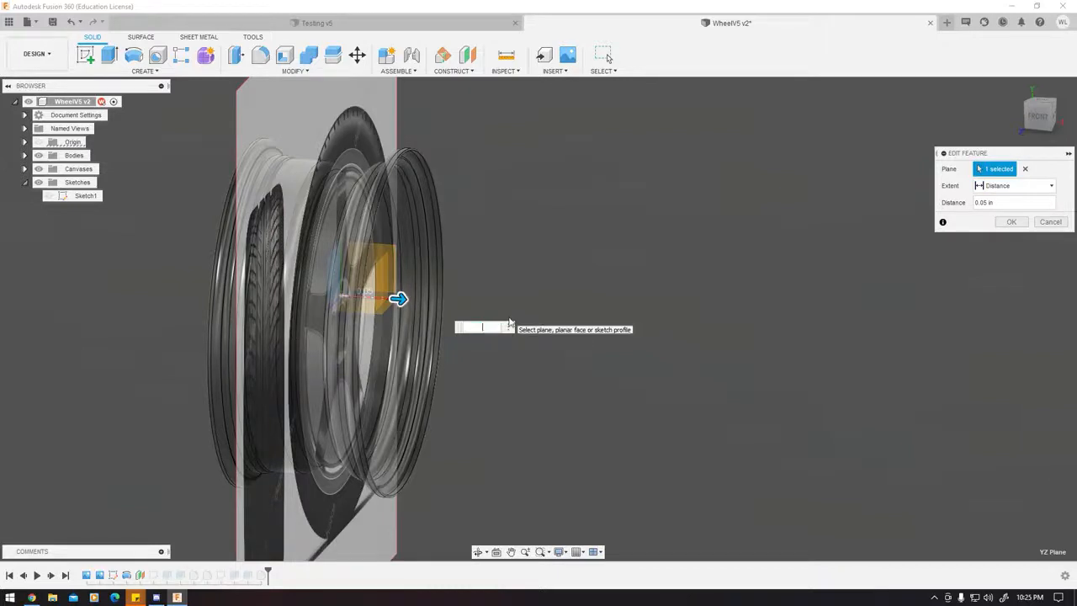
{"action": "key", "text": "Return"}
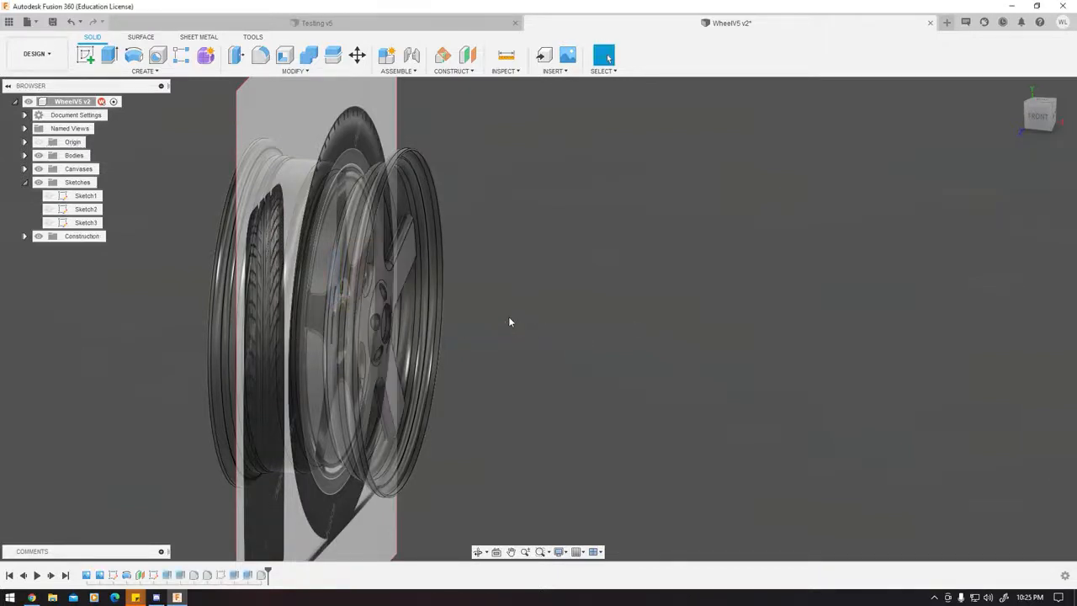
Inspect the spoke ends against the rim, reopen the spokes' offset plane and re-enter its distance as 0.04 in.
{"action": "scroll", "coordinate": [403, 379], "scroll_direction": "up", "scroll_amount": 5}
{"action": "middle_click_drag", "start_coordinate": [409, 495], "coordinate": [458, 389]}
{"action": "middle_click_drag", "start_coordinate": [459, 389], "coordinate": [510, 382], "text": "shift"}
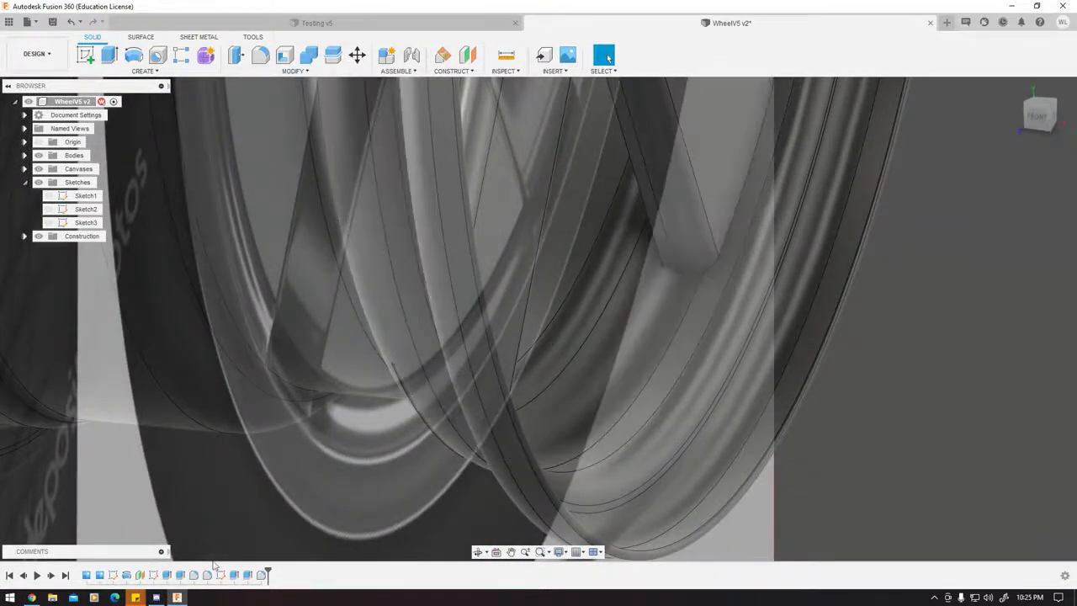
{"action": "double_click", "coordinate": [139, 576]}
{"action": "middle_click_drag", "start_coordinate": [673, 301], "coordinate": [614, 408], "text": "shift"}
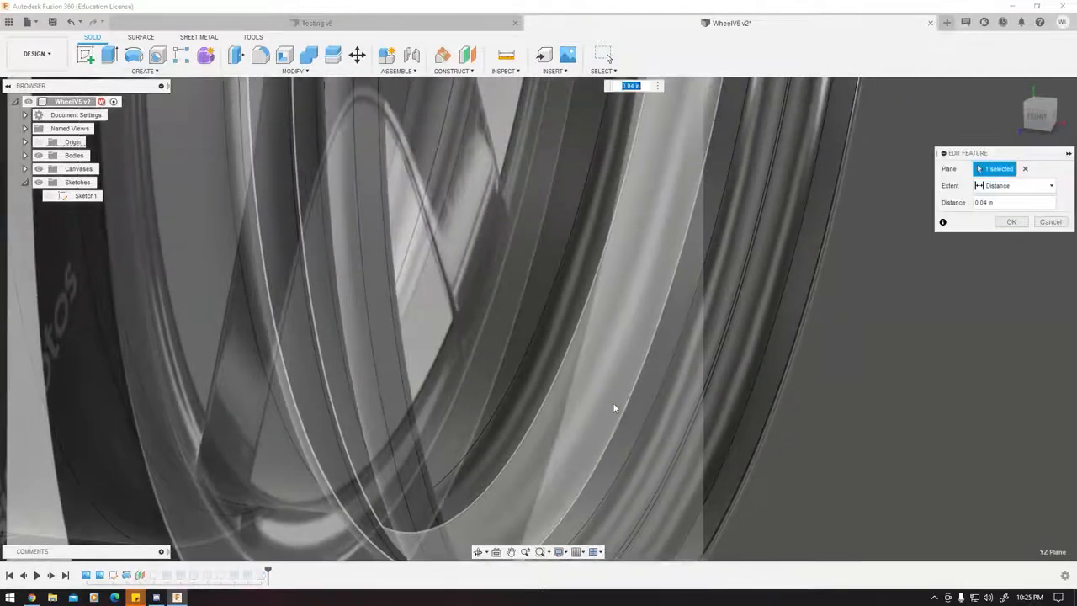
{"action": "type", "text": "."}
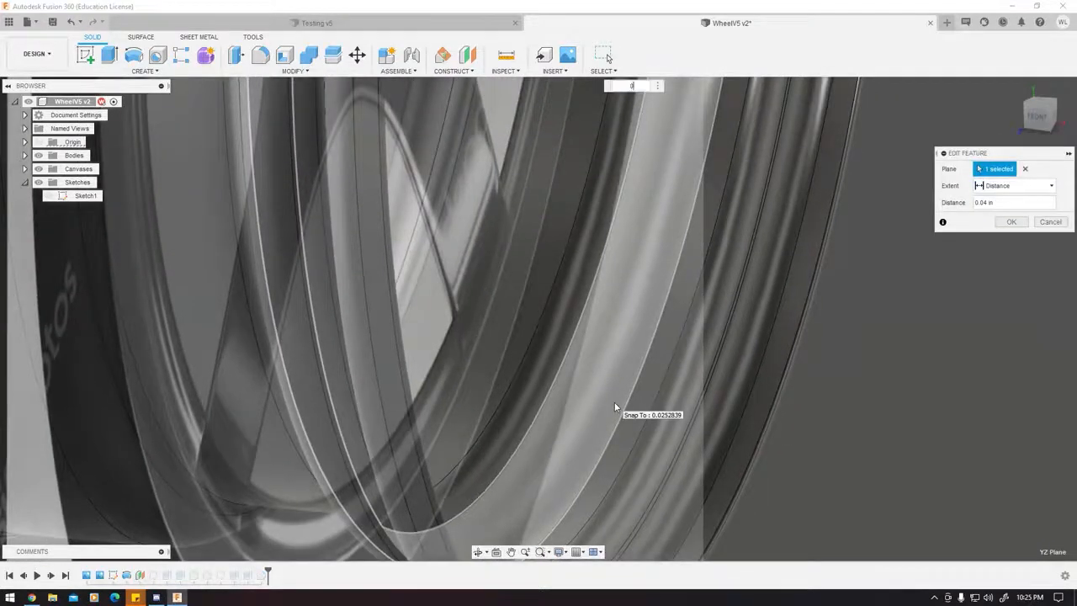
{"action": "type", "text": "04"}
{"action": "key", "text": "Return"}
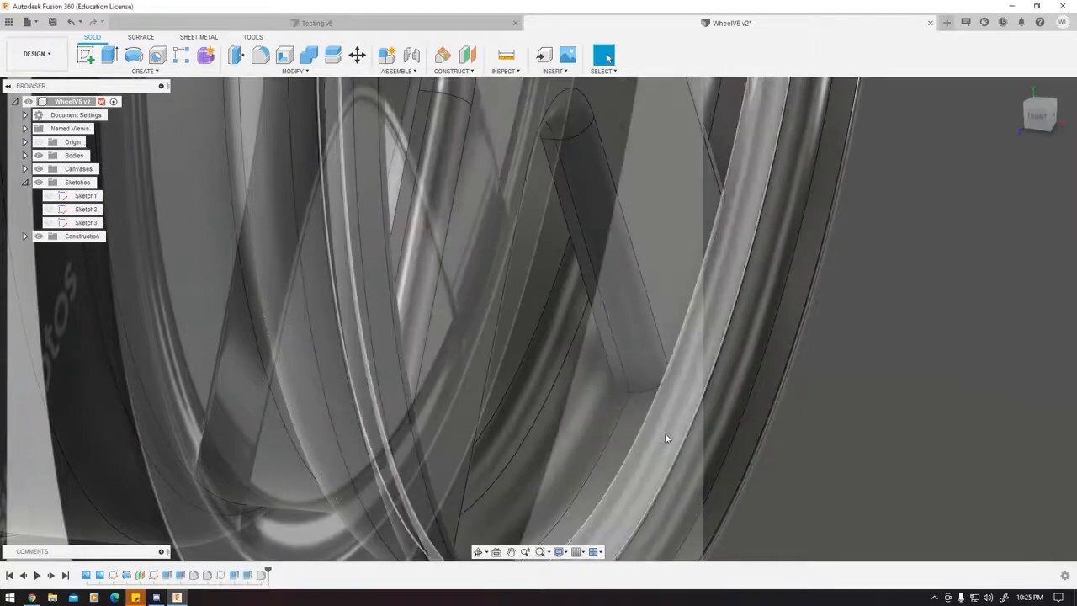
Hide the tires-front-and-side canvas to examine the wheel without the reference image, and show it again.
{"action": "middle_click_drag", "start_coordinate": [665, 439], "coordinate": [643, 301], "text": "shift"}
{"action": "scroll", "coordinate": [667, 389], "scroll_direction": "down", "scroll_amount": 7}
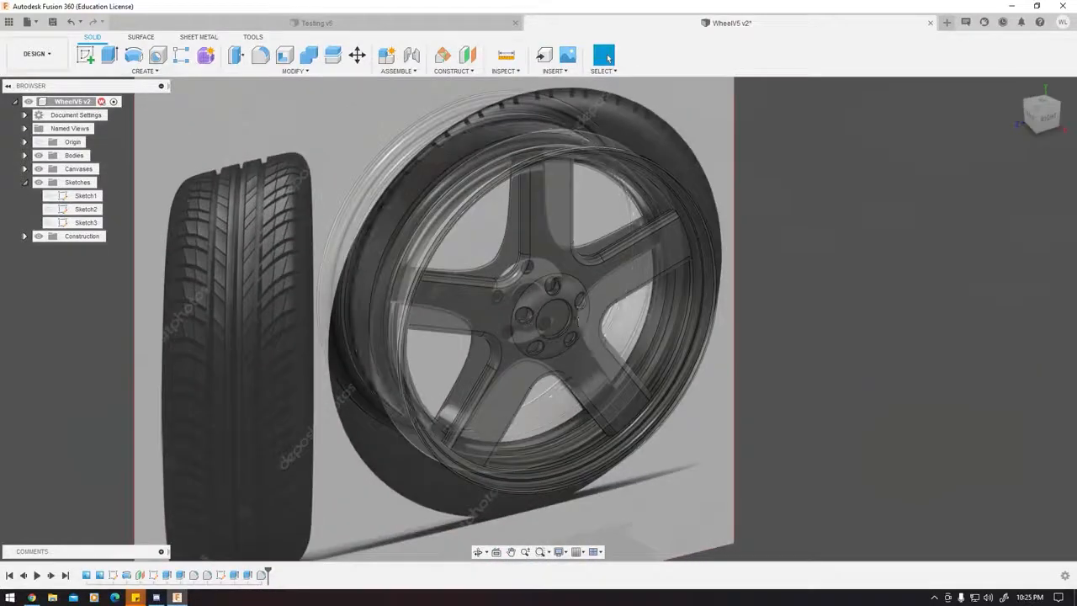
{"action": "left_click", "coordinate": [26, 184]}
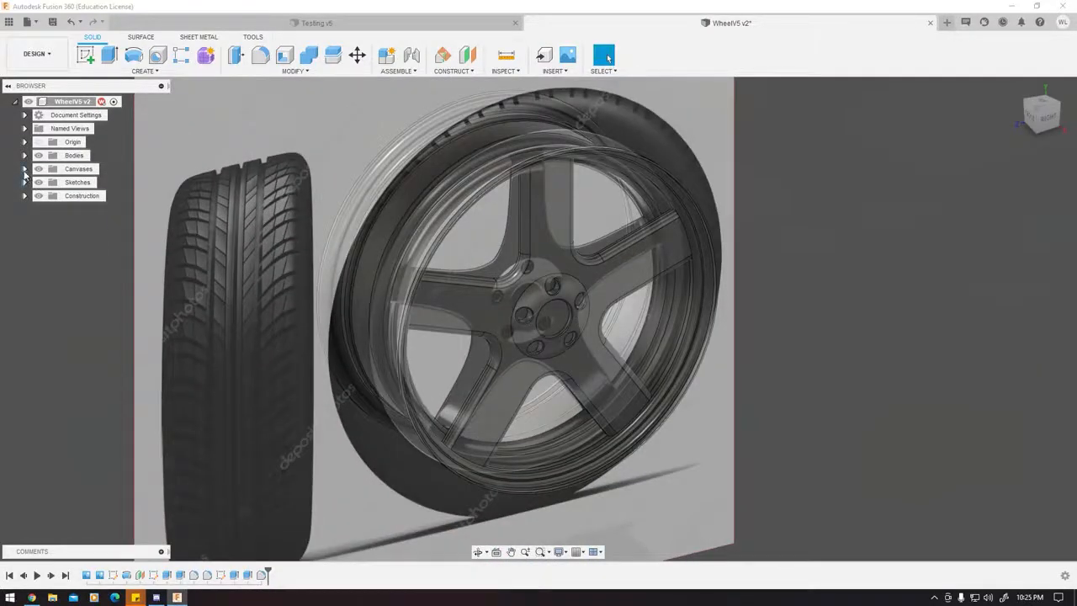
{"action": "left_click", "coordinate": [24, 171]}
{"action": "left_click", "coordinate": [49, 183]}
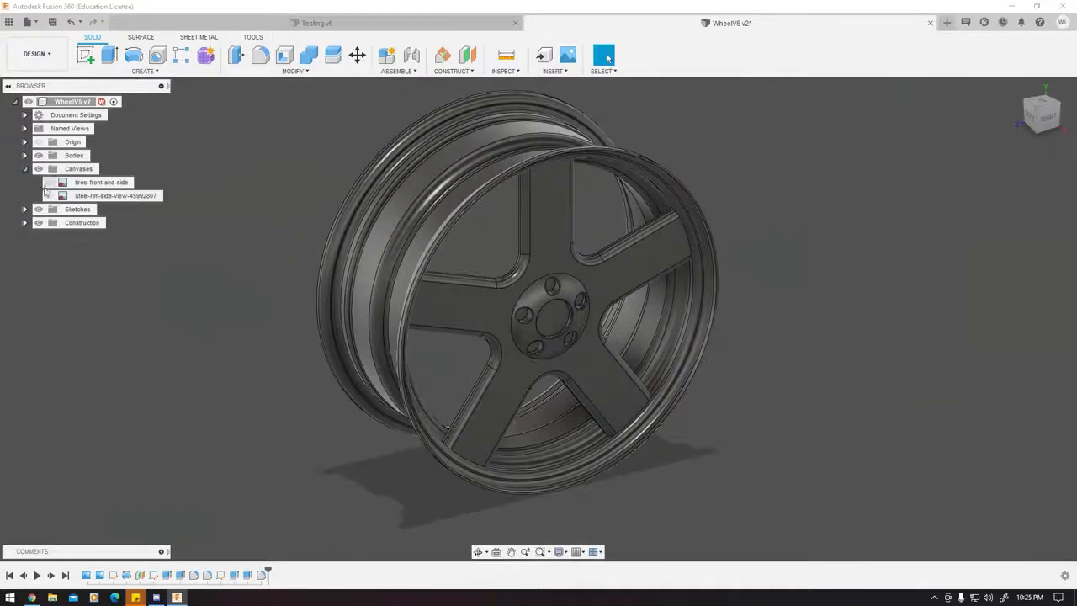
{"action": "left_click", "coordinate": [49, 183]}
Save the wheel design as a new version.
{"action": "middle_click_drag", "start_coordinate": [317, 218], "coordinate": [383, 144], "text": "shift"}
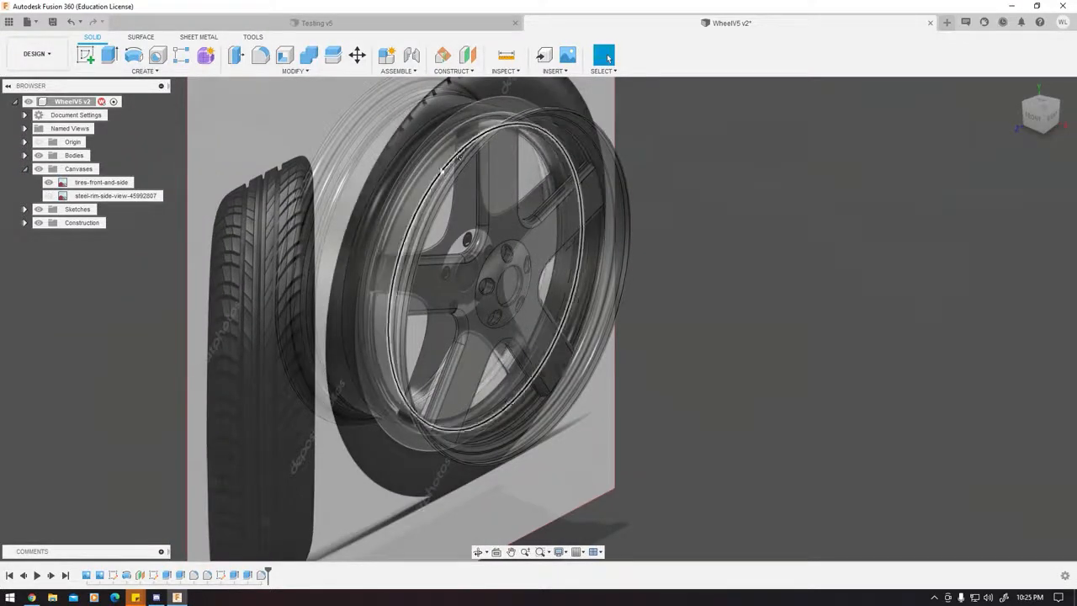
{"action": "middle_click_drag", "start_coordinate": [341, 191], "coordinate": [393, 211], "text": "shift"}
{"action": "key", "text": "ctrl+s"}
{"action": "left_click", "coordinate": [538, 315]}
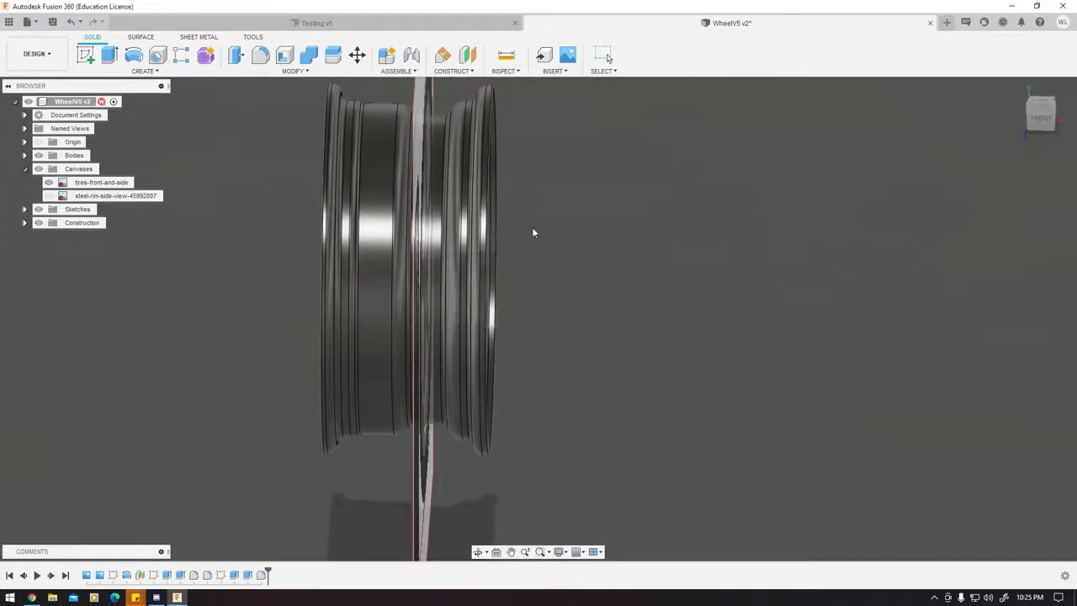
Insert tires-front-and-side.jpg from the computer as a second canvas on the XY plane.
{"action": "left_click", "coordinate": [553, 71]}
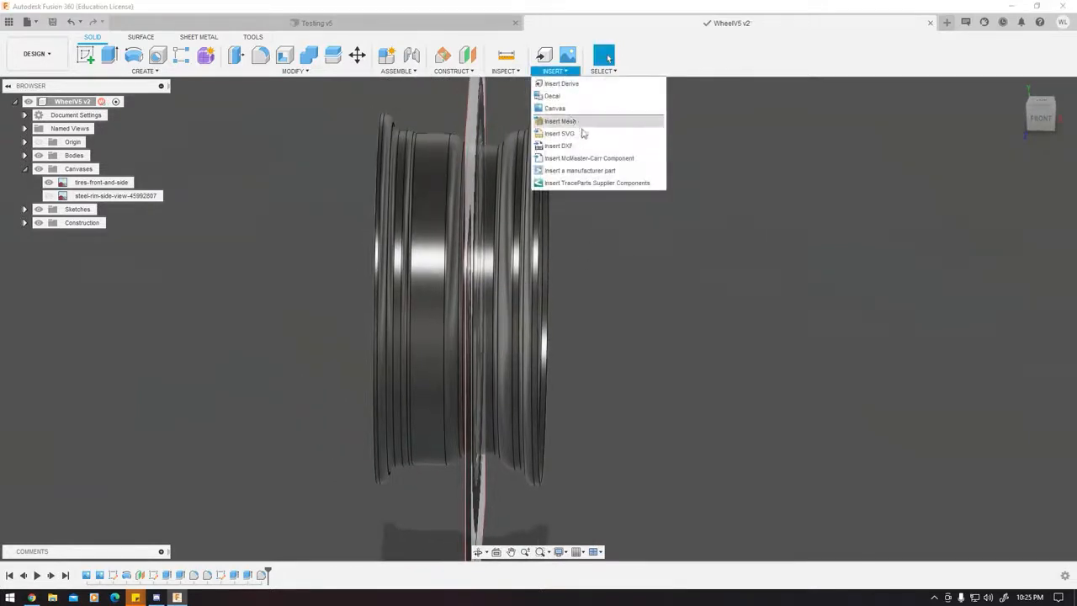
{"action": "left_click", "coordinate": [562, 108]}
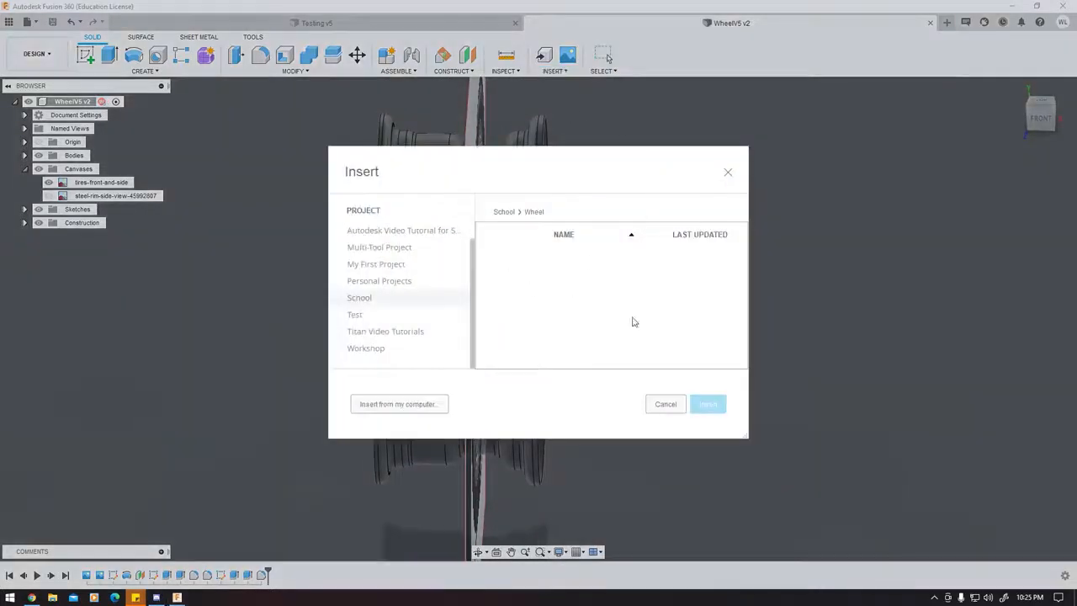
{"action": "left_click", "coordinate": [421, 411]}
{"action": "left_click", "coordinate": [193, 108]}
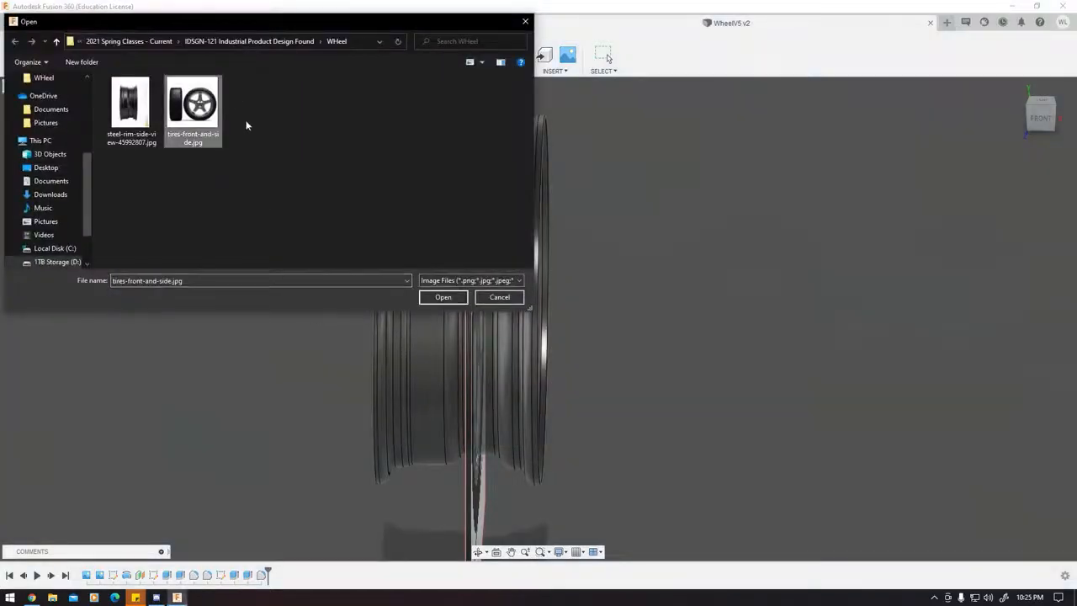
{"action": "left_click", "coordinate": [441, 297]}
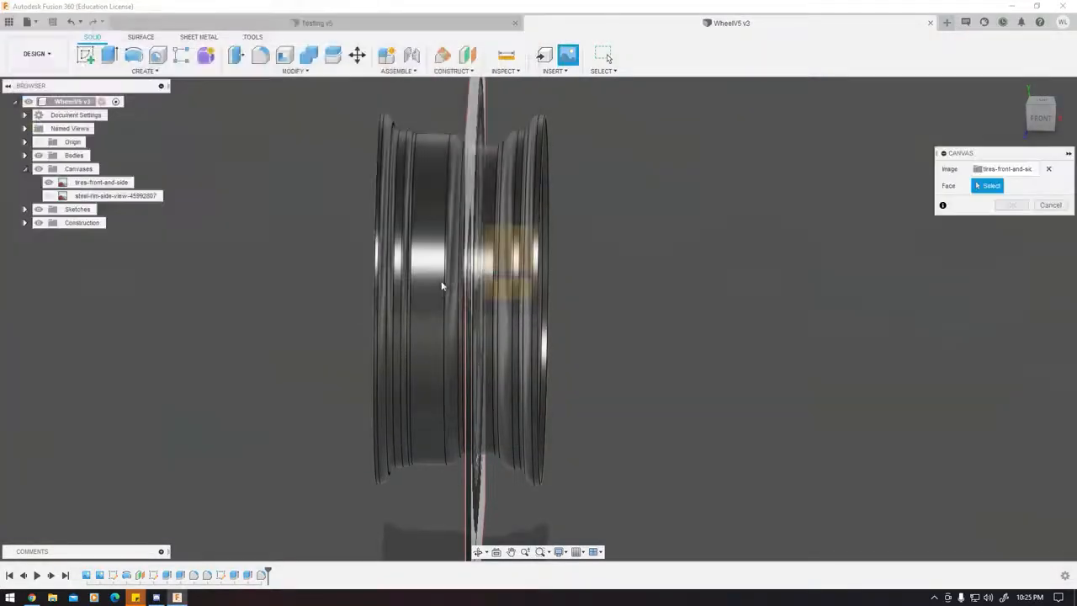
{"action": "left_click", "coordinate": [518, 250]}
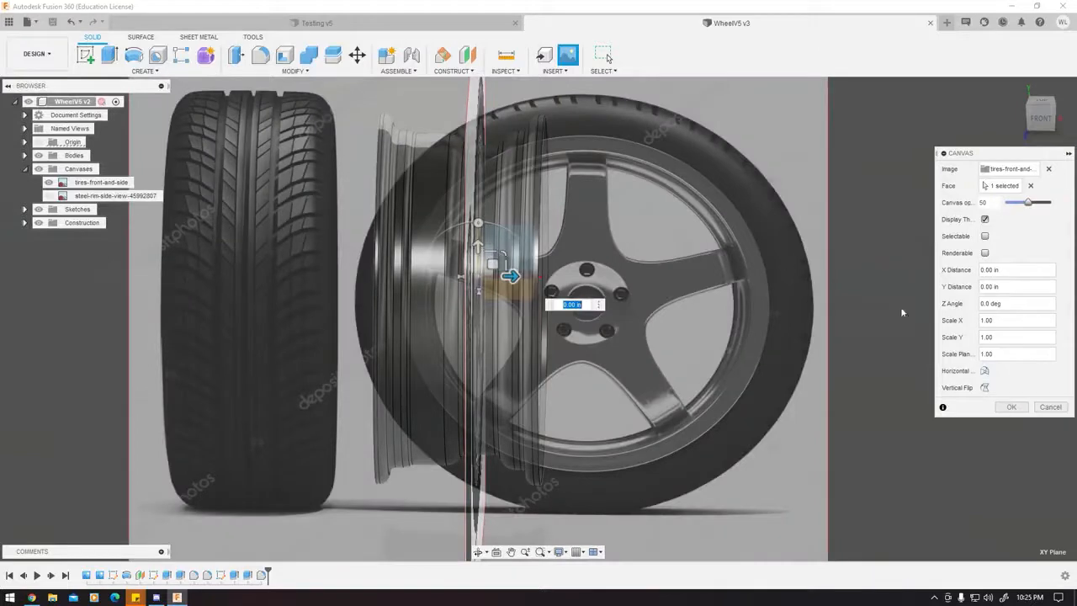
{"action": "left_click", "coordinate": [1011, 407]}
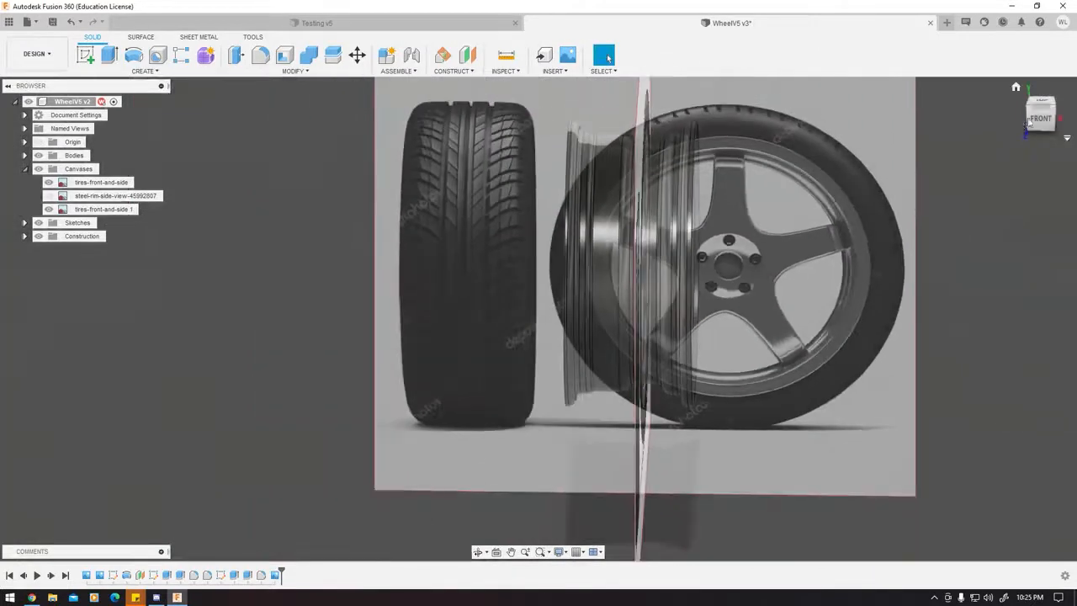
Face the model from the front and hide the original tires-front-and-side canvas, keeping the second one shown.
{"action": "left_click", "coordinate": [1035, 122]}
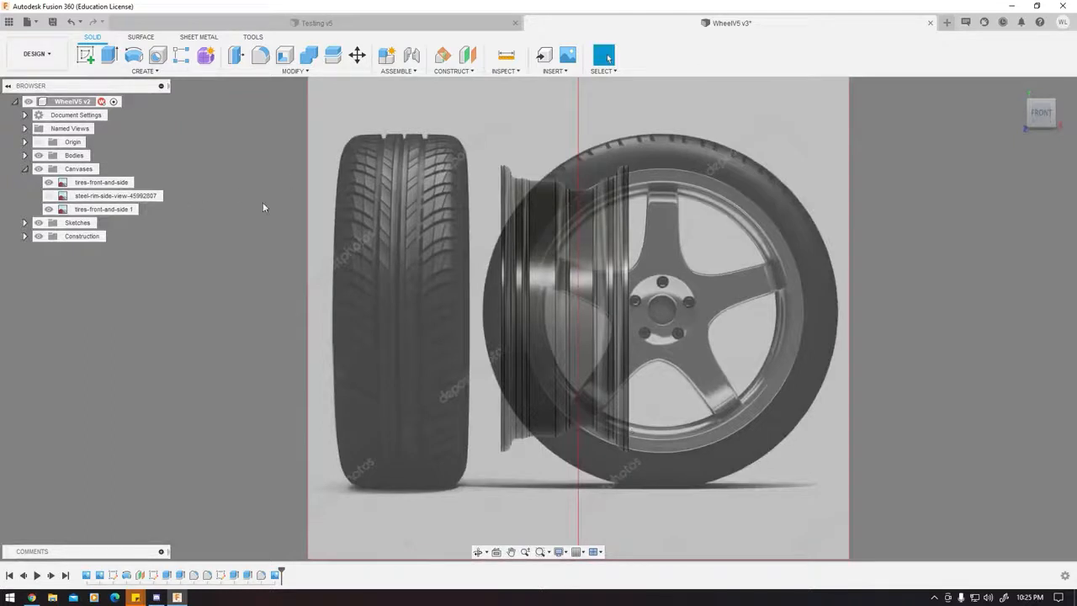
{"action": "left_click", "coordinate": [99, 182]}
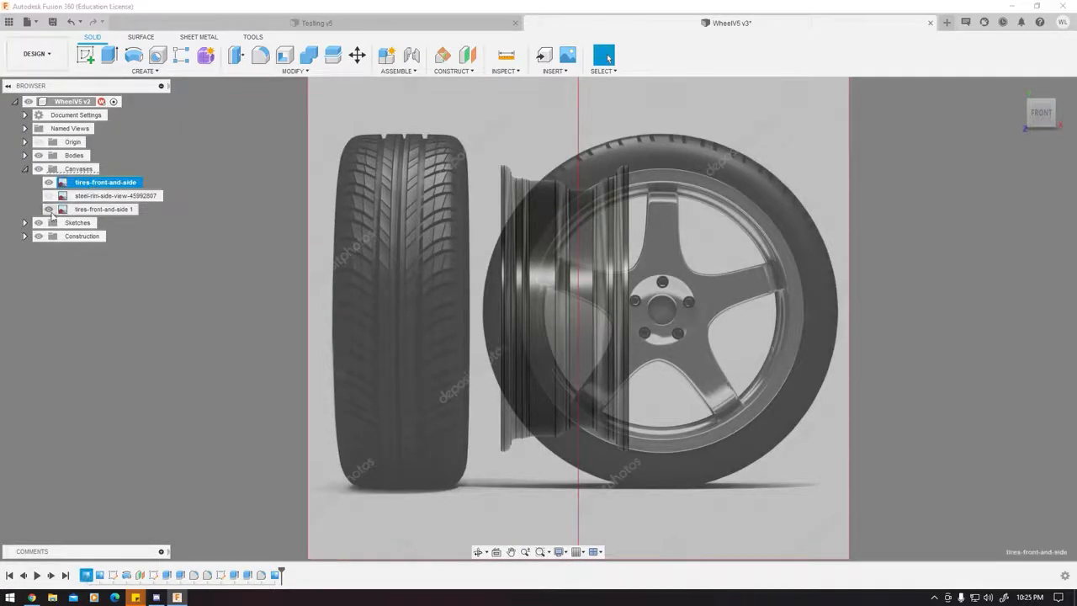
{"action": "left_click", "coordinate": [48, 209]}
{"action": "left_click", "coordinate": [48, 208]}
Edit the tires-front-and-side 1 canvas to an X distance of 0.205 in so the treaded tire lines up with the rim.
{"action": "left_click", "coordinate": [84, 209]}
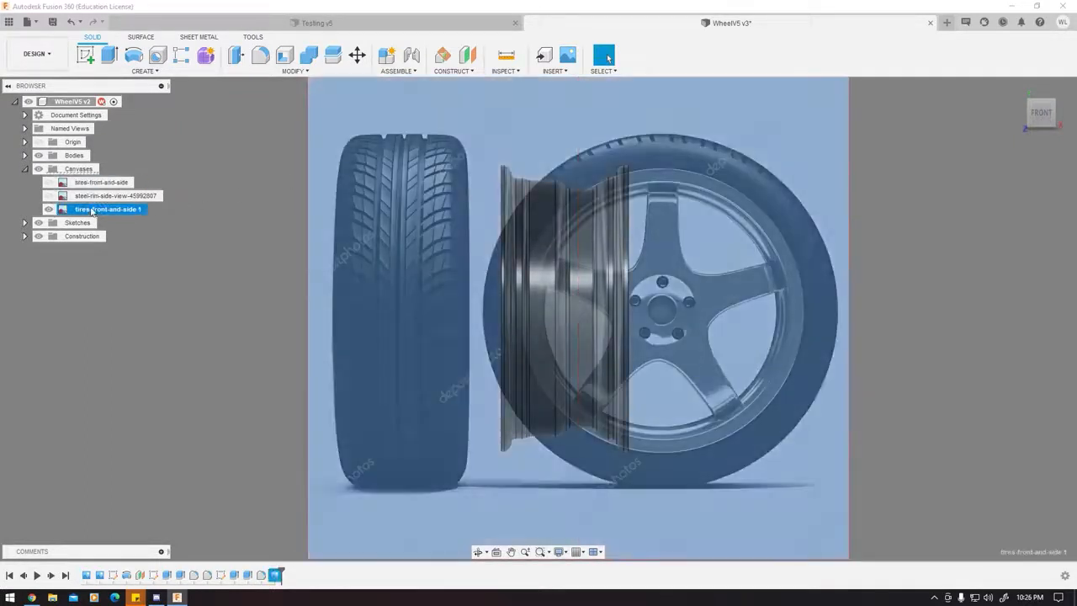
{"action": "right_click", "coordinate": [92, 209]}
{"action": "left_click", "coordinate": [120, 231]}
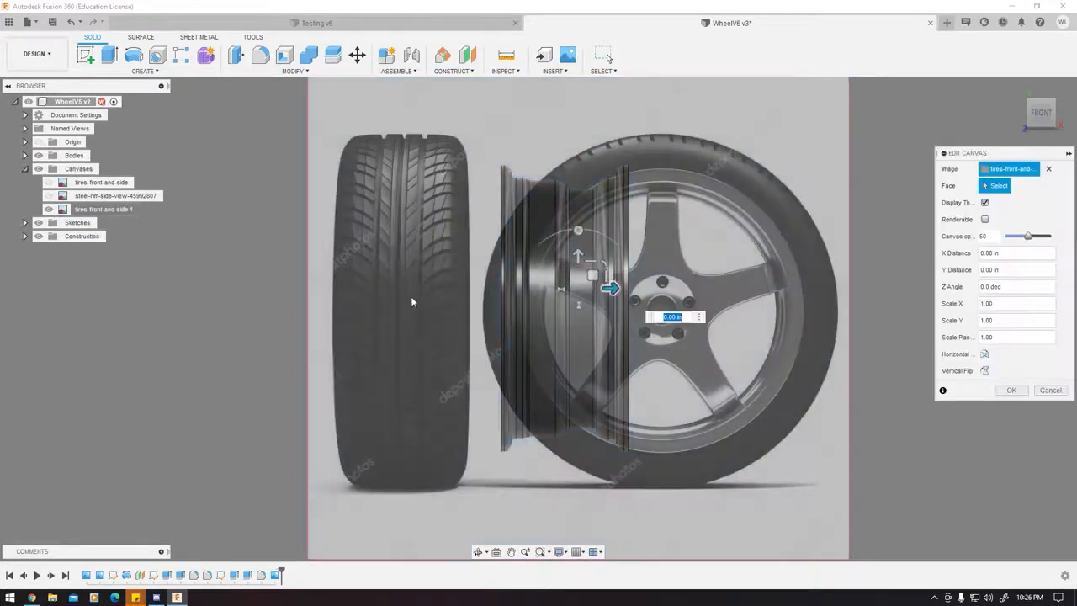
{"action": "left_click_drag", "start_coordinate": [673, 294], "coordinate": [770, 299]}
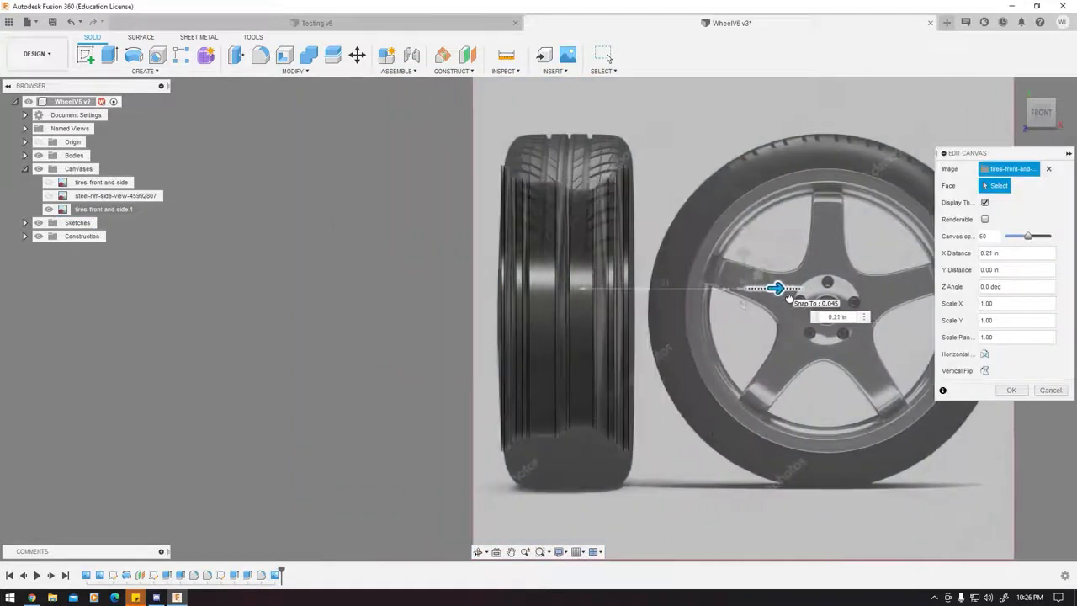
{"action": "scroll", "coordinate": [770, 265], "scroll_direction": "up", "scroll_amount": 5}
{"action": "left_click_drag", "start_coordinate": [990, 457], "coordinate": [980, 456]}
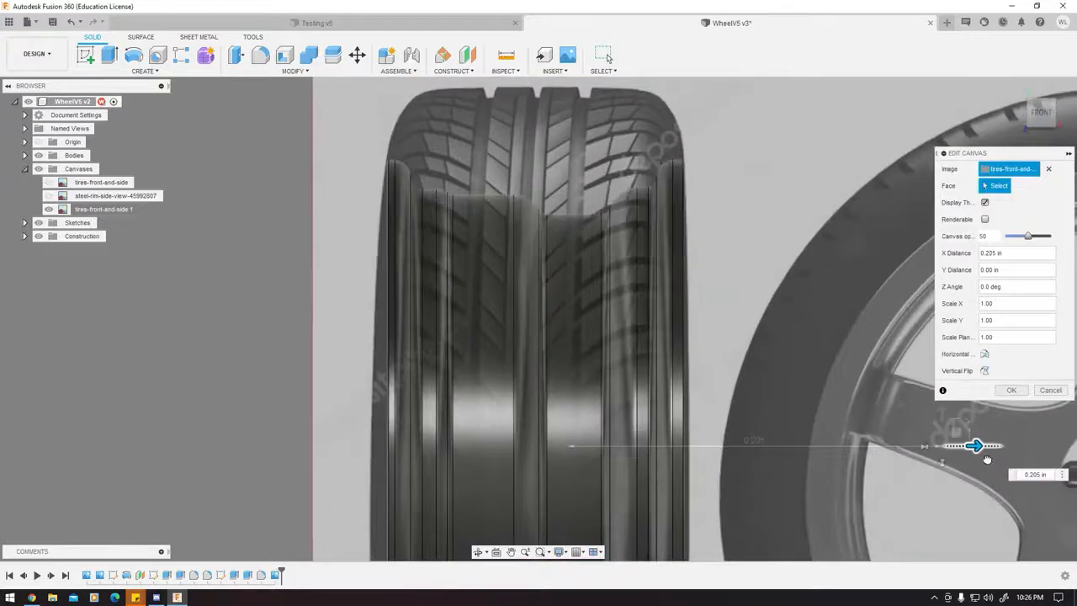
{"action": "left_click", "coordinate": [1011, 391]}
{"action": "middle_click_drag", "start_coordinate": [636, 203], "coordinate": [641, 250]}
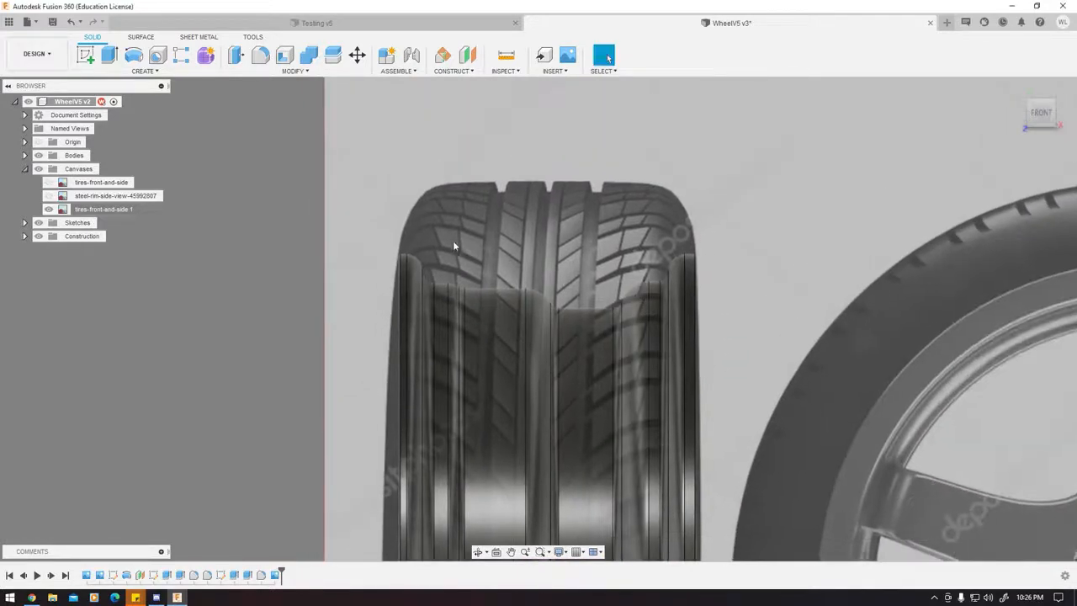
{"action": "scroll", "coordinate": [451, 241], "scroll_direction": "up", "scroll_amount": 3}
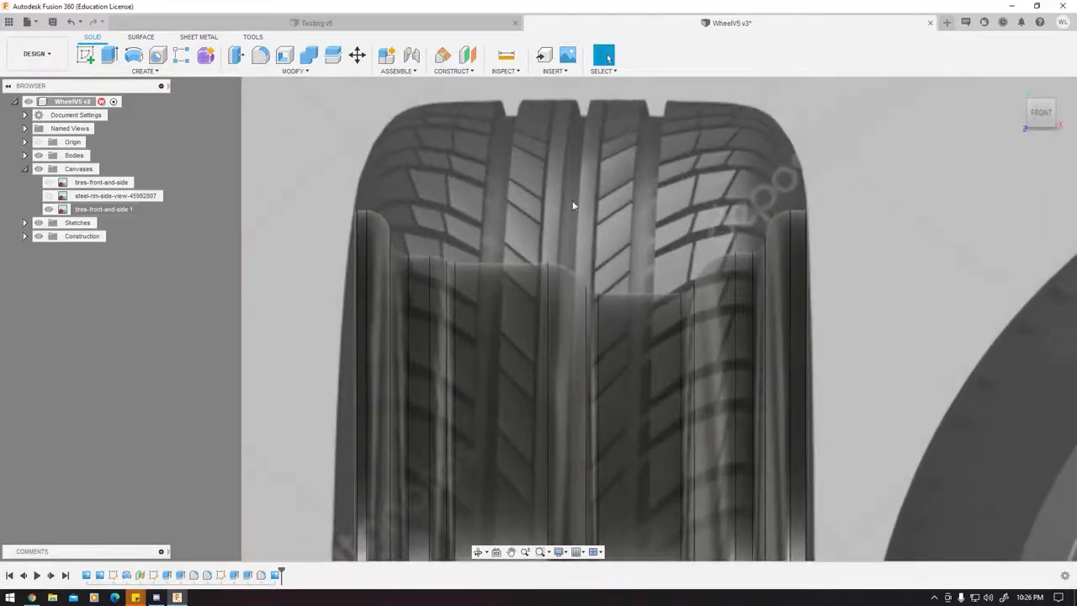
Start a new sketch on the XY plane, facing the front of the wheel and tire image.
{"action": "middle_click_drag", "start_coordinate": [721, 213], "coordinate": [639, 259]}
{"action": "middle_click_drag", "start_coordinate": [281, 195], "coordinate": [334, 220]}
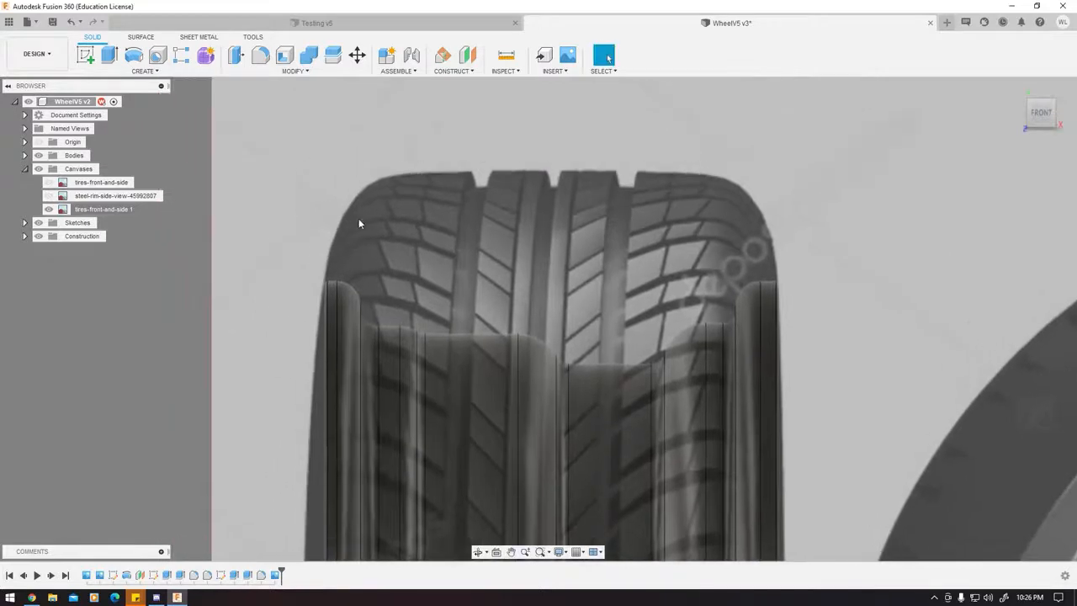
{"action": "middle_click_drag", "start_coordinate": [440, 278], "coordinate": [455, 244]}
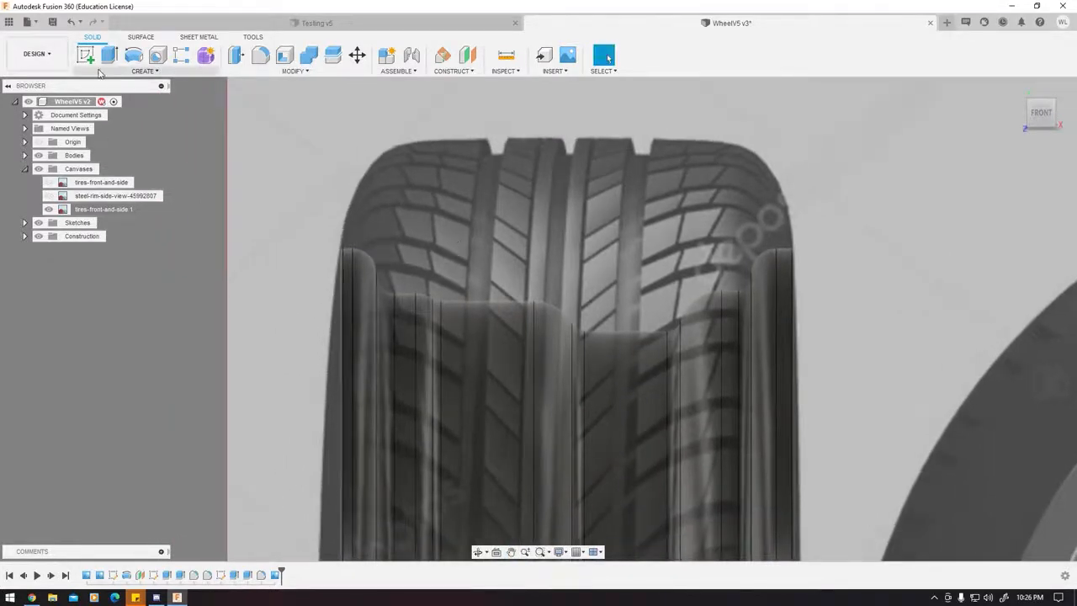
{"action": "scroll", "coordinate": [388, 410], "scroll_direction": "down", "scroll_amount": 3}
{"action": "scroll", "coordinate": [387, 409], "scroll_direction": "down", "scroll_amount": 3}
{"action": "middle_click_drag", "start_coordinate": [389, 410], "coordinate": [438, 143]}
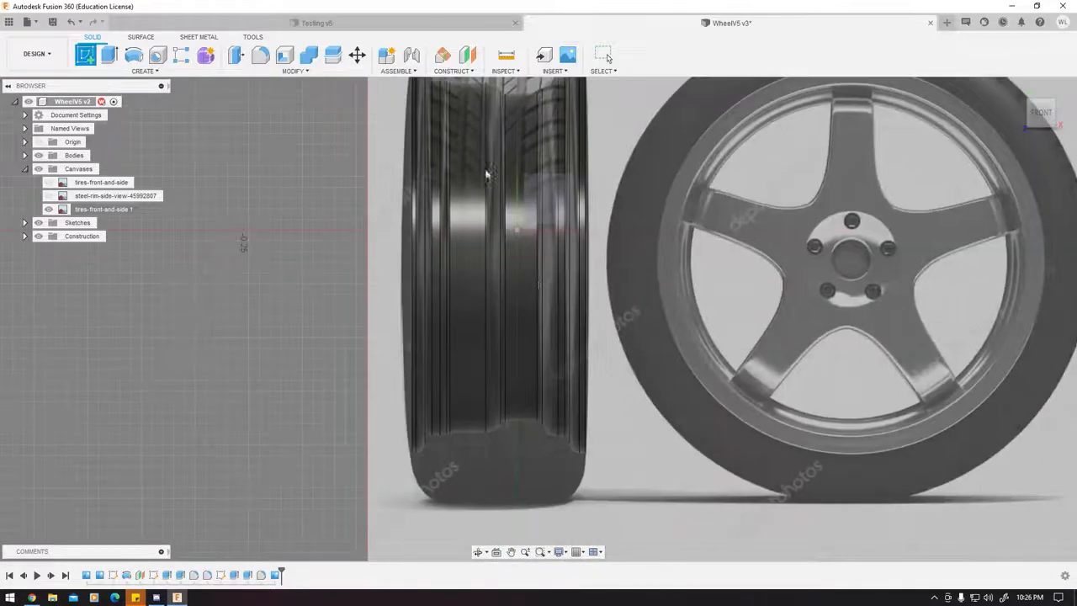
{"action": "left_click", "coordinate": [545, 195]}
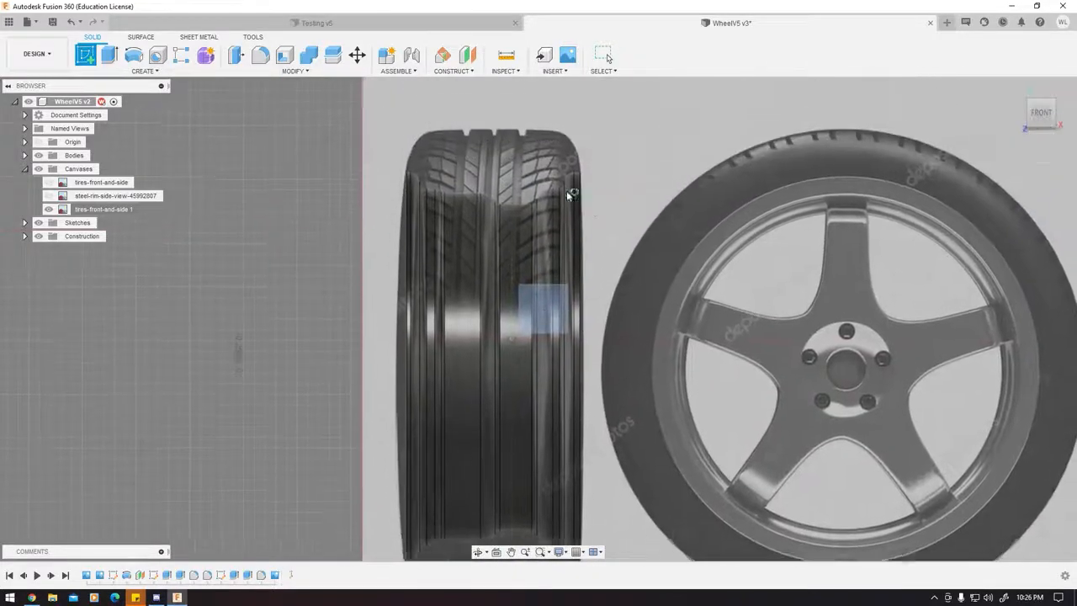
Project the narrow outer lip faces on both sides of the rim into the sketch.
{"action": "scroll", "coordinate": [472, 264], "scroll_direction": "up", "scroll_amount": 3}
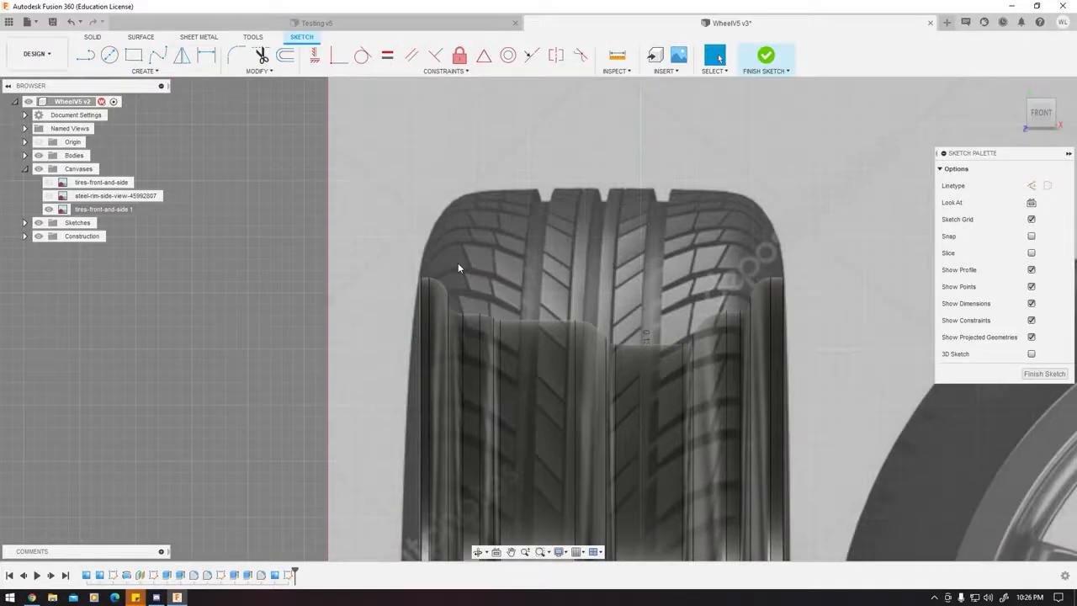
{"action": "key", "text": "p"}
{"action": "left_click", "coordinate": [426, 291]}
{"action": "scroll", "coordinate": [464, 285], "scroll_direction": "up", "scroll_amount": 2}
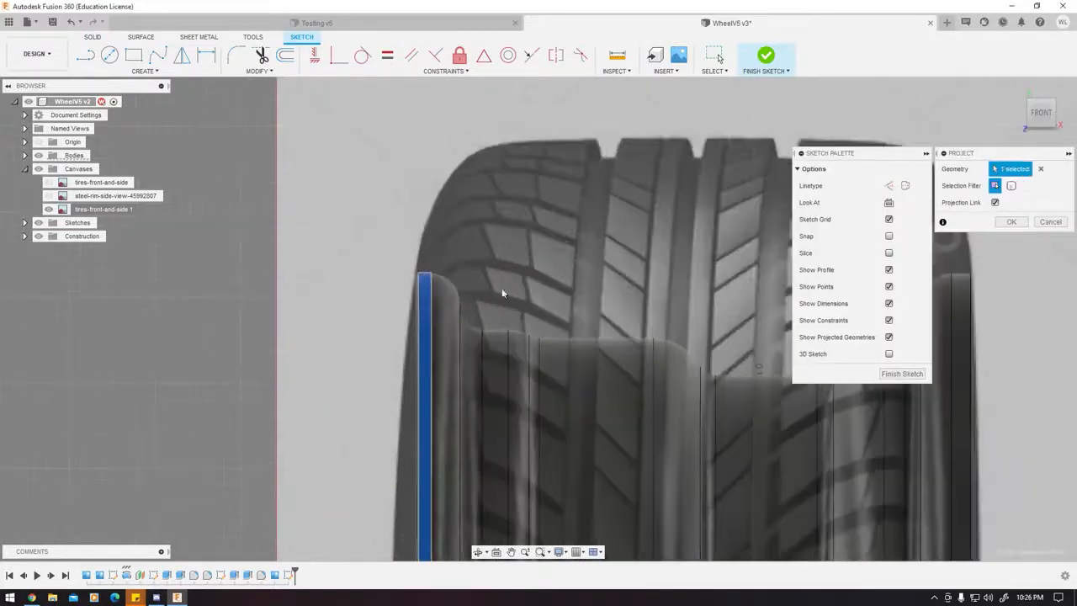
{"action": "middle_click_drag", "start_coordinate": [502, 293], "coordinate": [217, 281]}
{"action": "left_click", "coordinate": [675, 271]}
{"action": "middle_click_drag", "start_coordinate": [491, 219], "coordinate": [675, 221]}
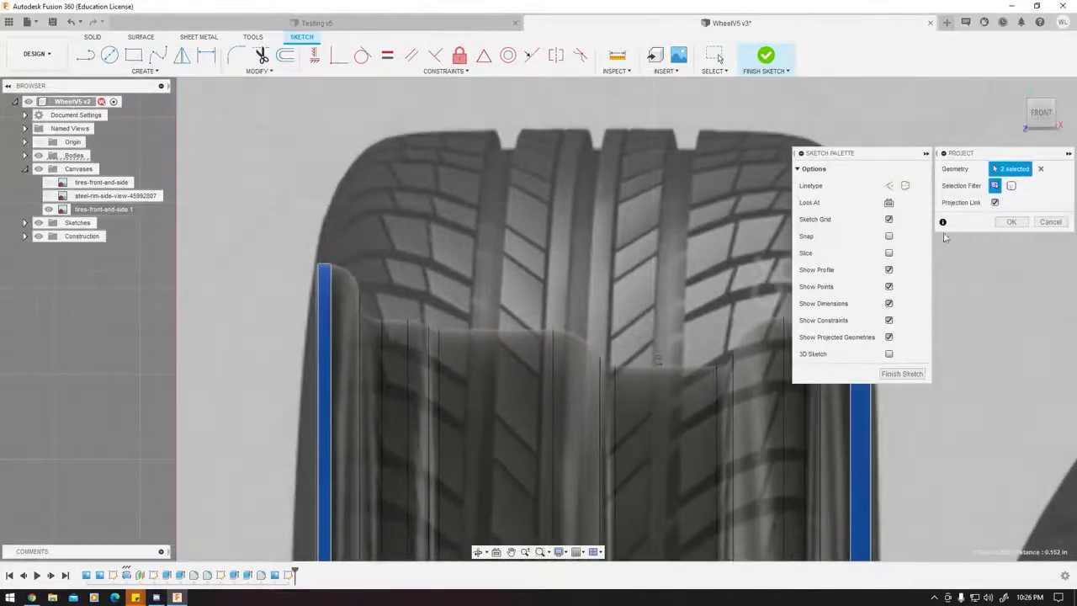
{"action": "left_click", "coordinate": [1012, 222]}
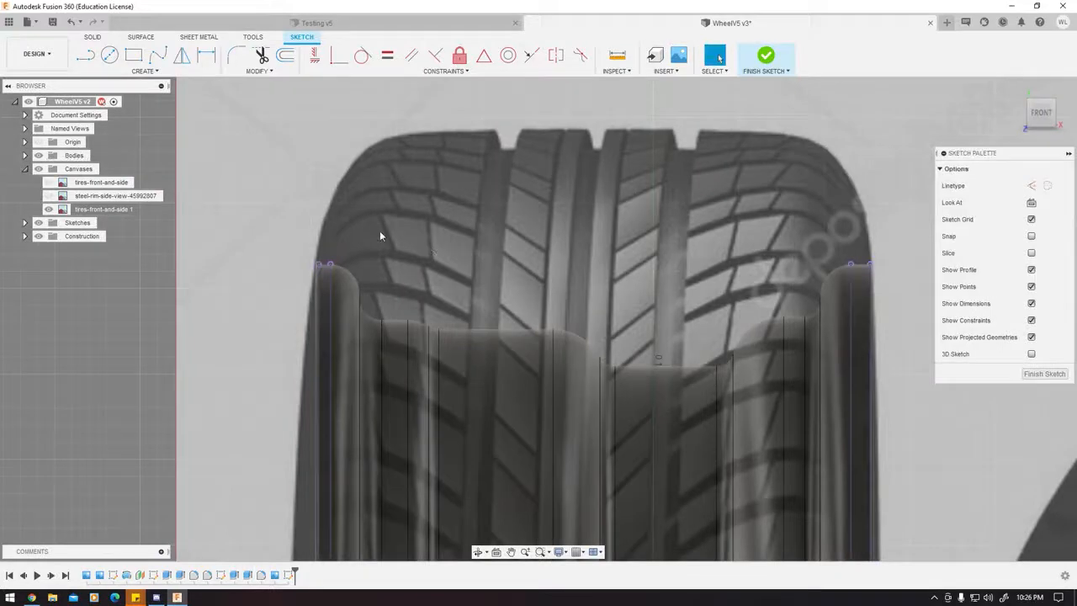
Draw a closed rectangular tire profile with lines, about 0.161 in wide, from the outer rim lip corners up to just below the tread top.
{"action": "left_click", "coordinate": [87, 57]}
{"action": "middle_click_drag", "start_coordinate": [343, 200], "coordinate": [289, 308]}
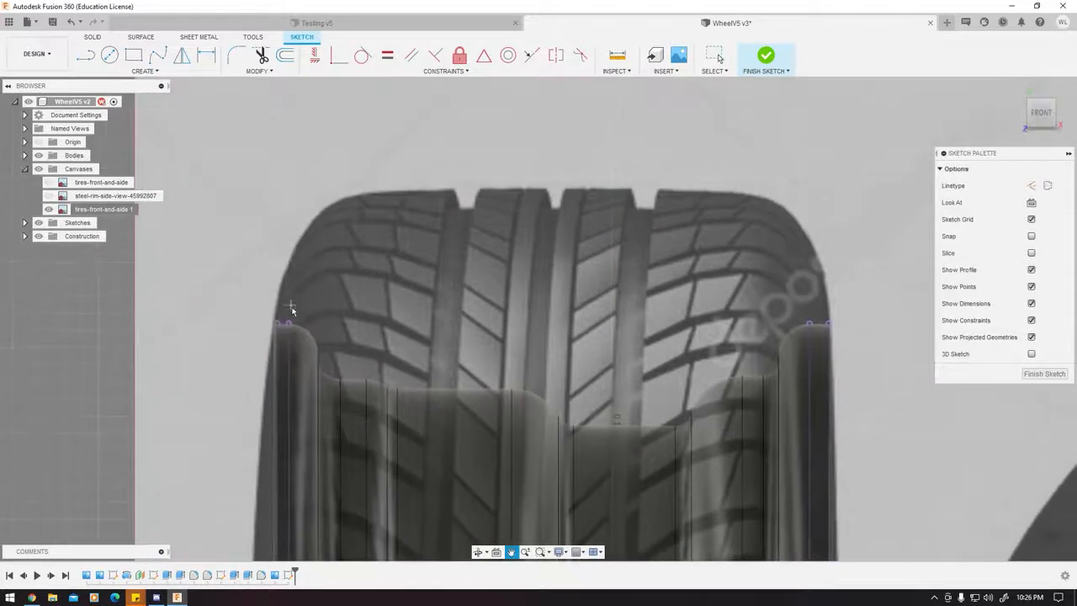
{"action": "left_click", "coordinate": [277, 322]}
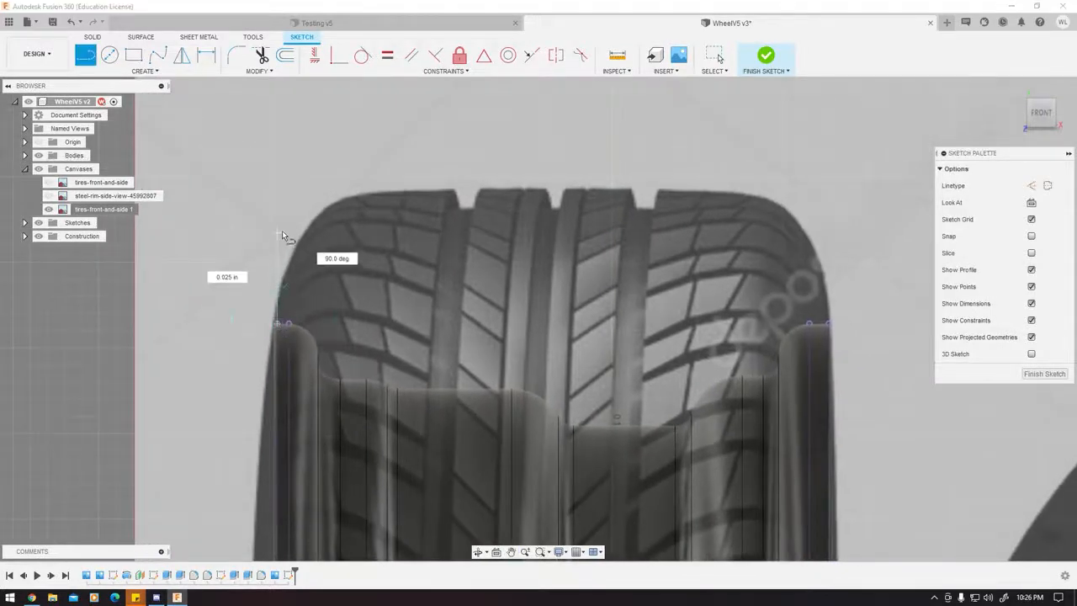
{"action": "left_click", "coordinate": [278, 200]}
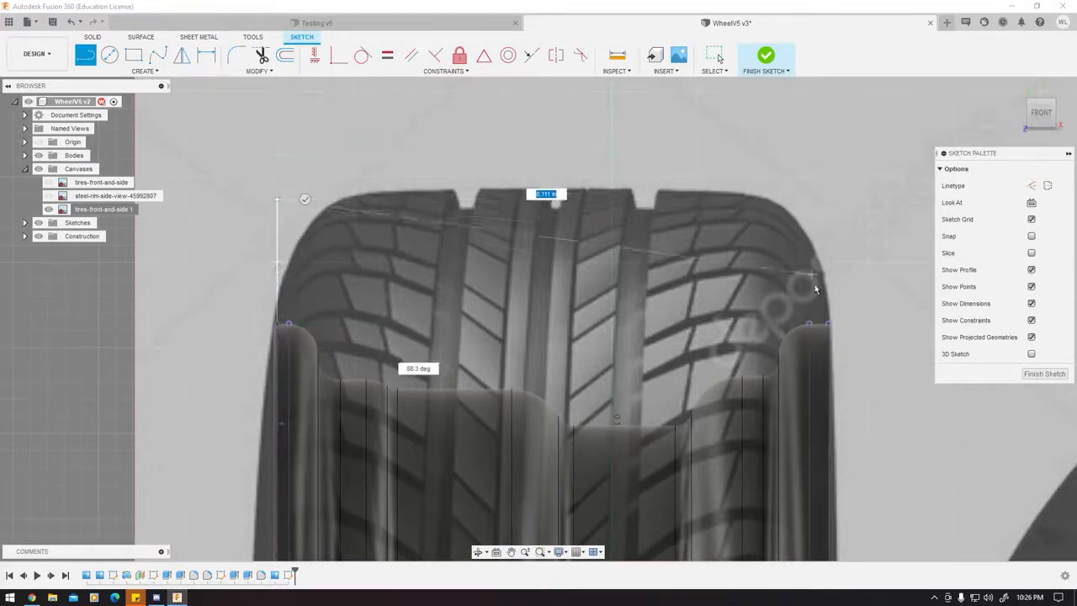
{"action": "left_click", "coordinate": [828, 200]}
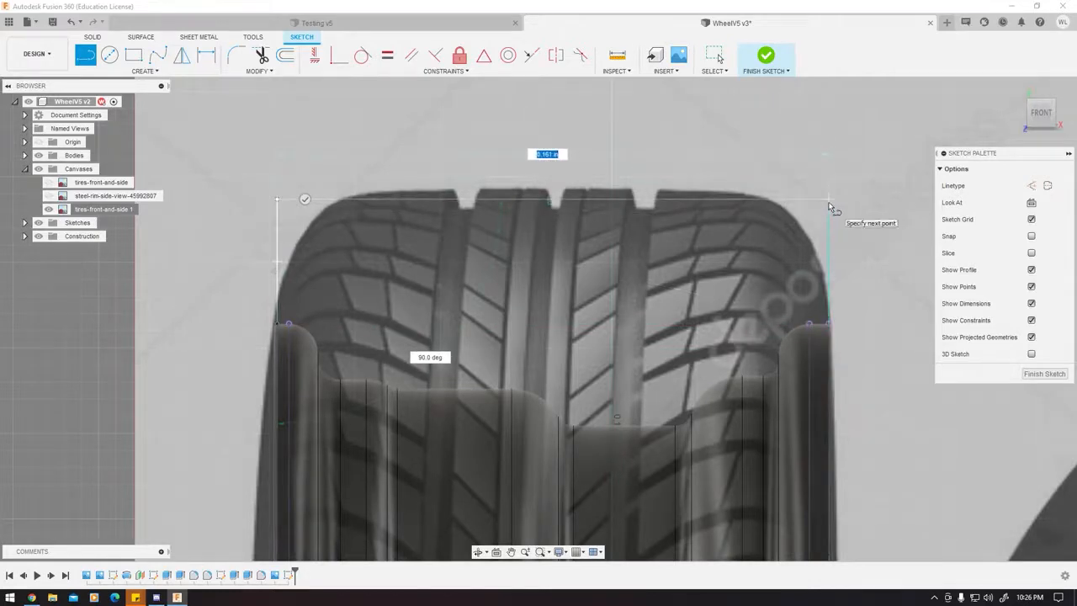
{"action": "left_click", "coordinate": [829, 324]}
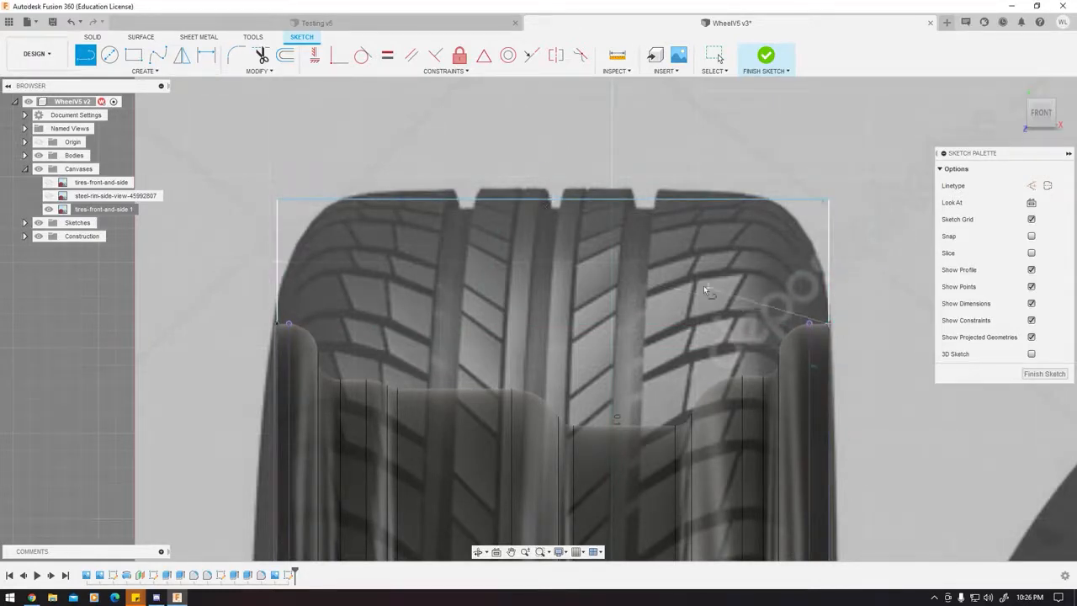
{"action": "left_click", "coordinate": [279, 324]}
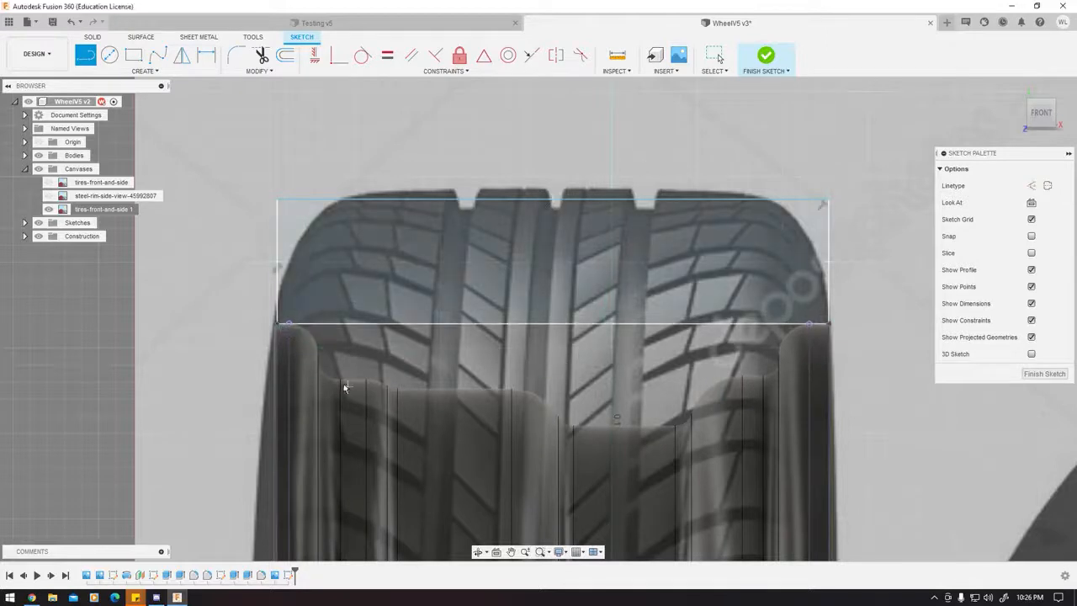
Draw three small rectangular grooves down from the profile's upper line, over the three grooves in the tread image.
{"action": "middle_click_drag", "start_coordinate": [409, 362], "coordinate": [441, 337]}
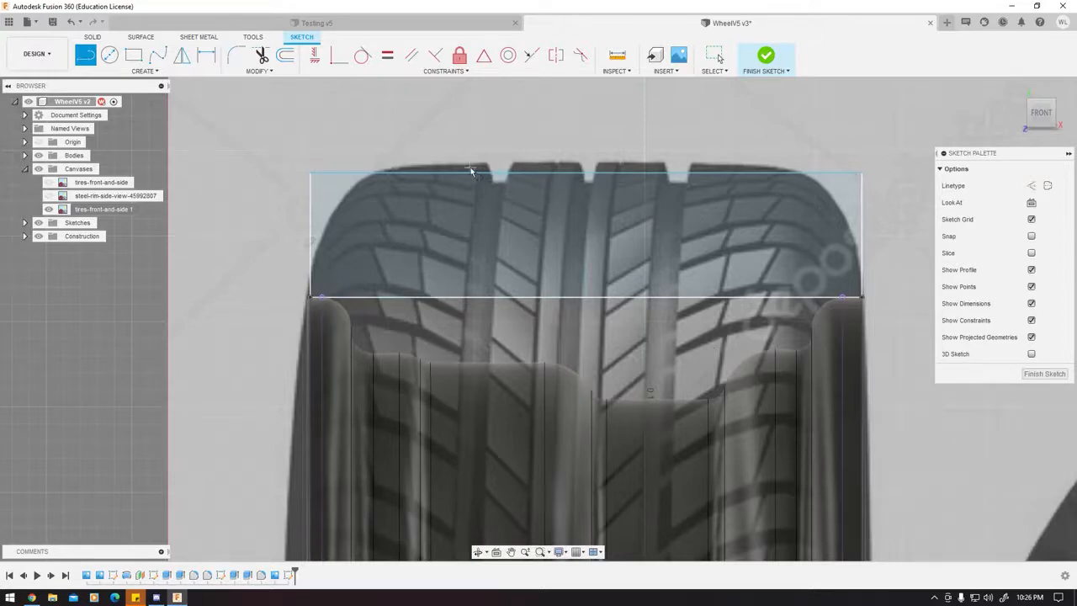
{"action": "left_click", "coordinate": [473, 203]}
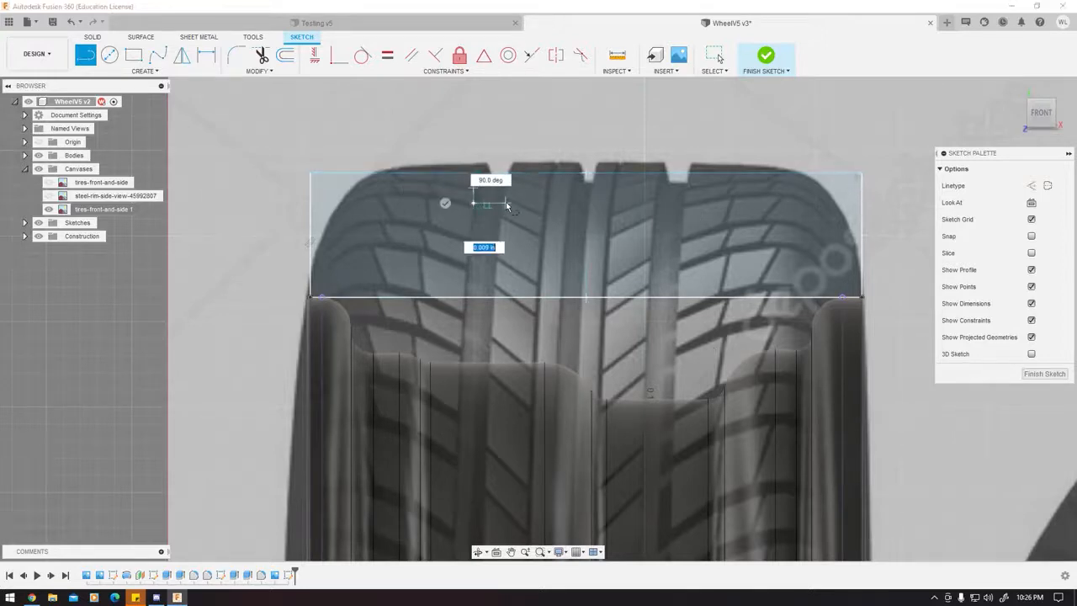
{"action": "left_click", "coordinate": [506, 203]}
{"action": "left_click", "coordinate": [506, 173]}
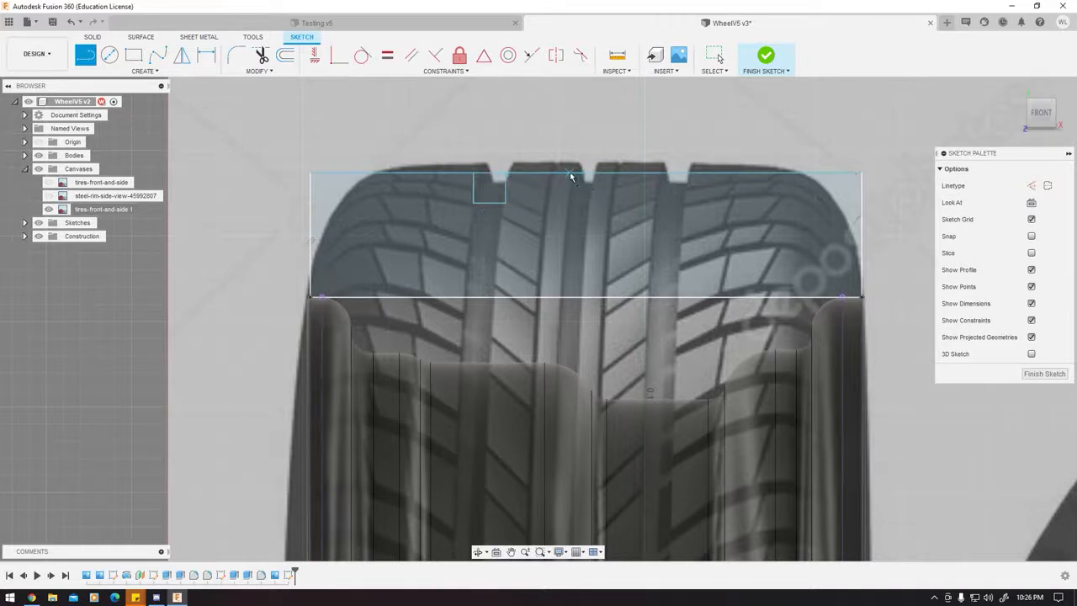
{"action": "left_click", "coordinate": [569, 200]}
{"action": "left_click", "coordinate": [597, 199]}
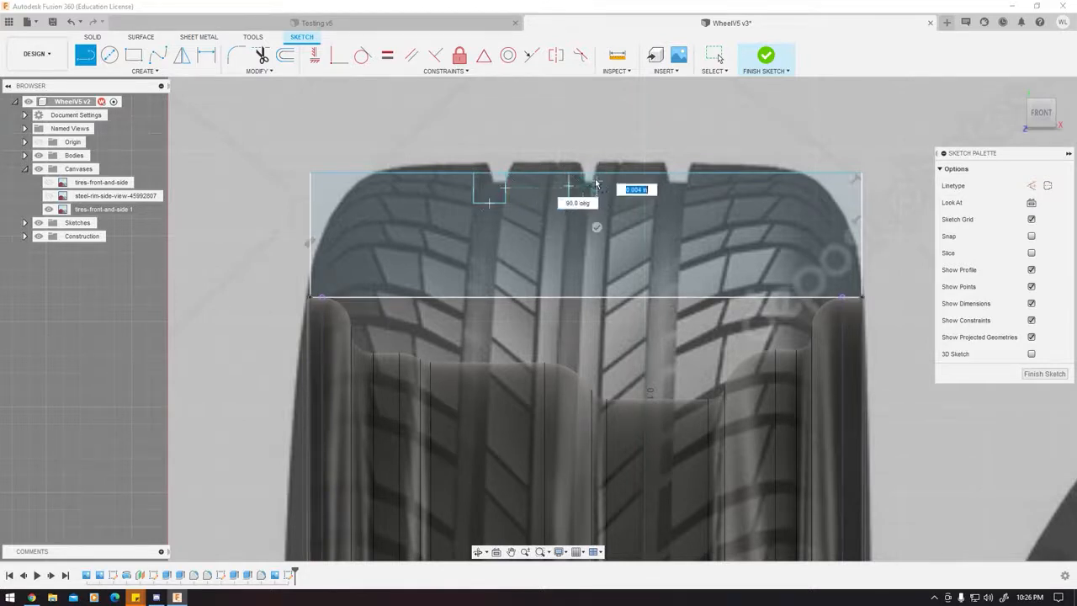
{"action": "left_click", "coordinate": [597, 174]}
{"action": "left_click", "coordinate": [661, 174]}
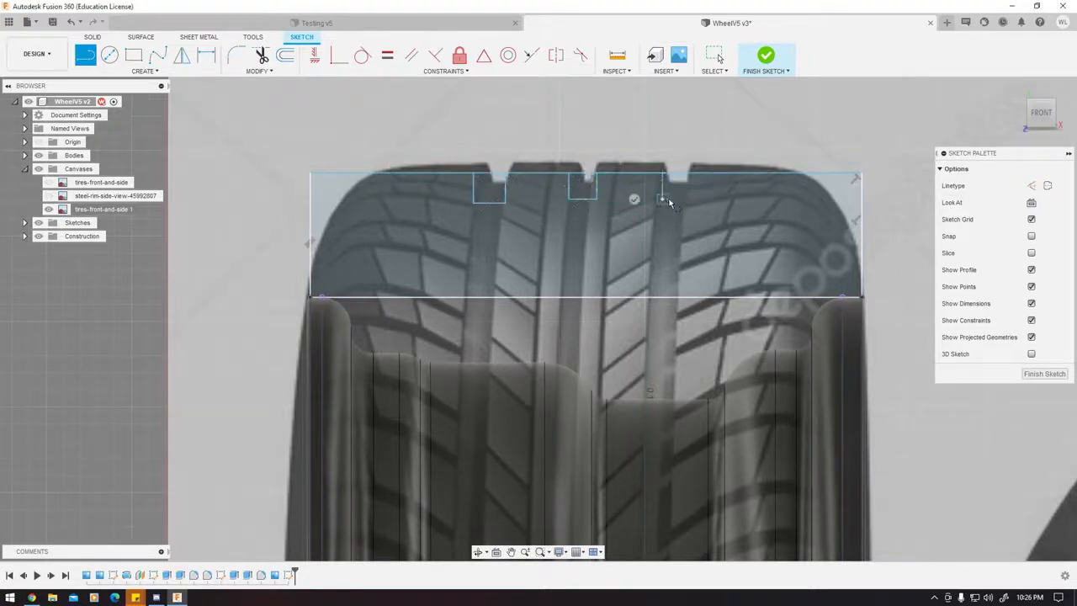
{"action": "left_click", "coordinate": [661, 199]}
{"action": "left_click", "coordinate": [694, 199]}
{"action": "left_click", "coordinate": [694, 173]}
Trim the profile's upper line across the groove openings so the grooves become part of the outline.
{"action": "left_click", "coordinate": [715, 55]}
{"action": "left_click", "coordinate": [262, 55]}
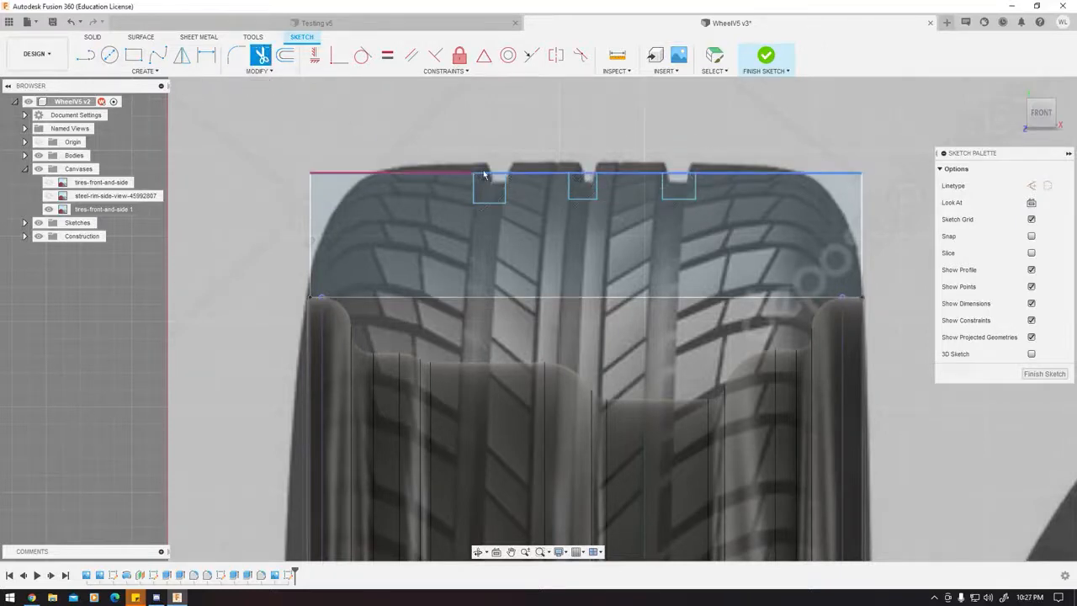
{"action": "left_click", "coordinate": [489, 174]}
{"action": "left_click", "coordinate": [584, 174]}
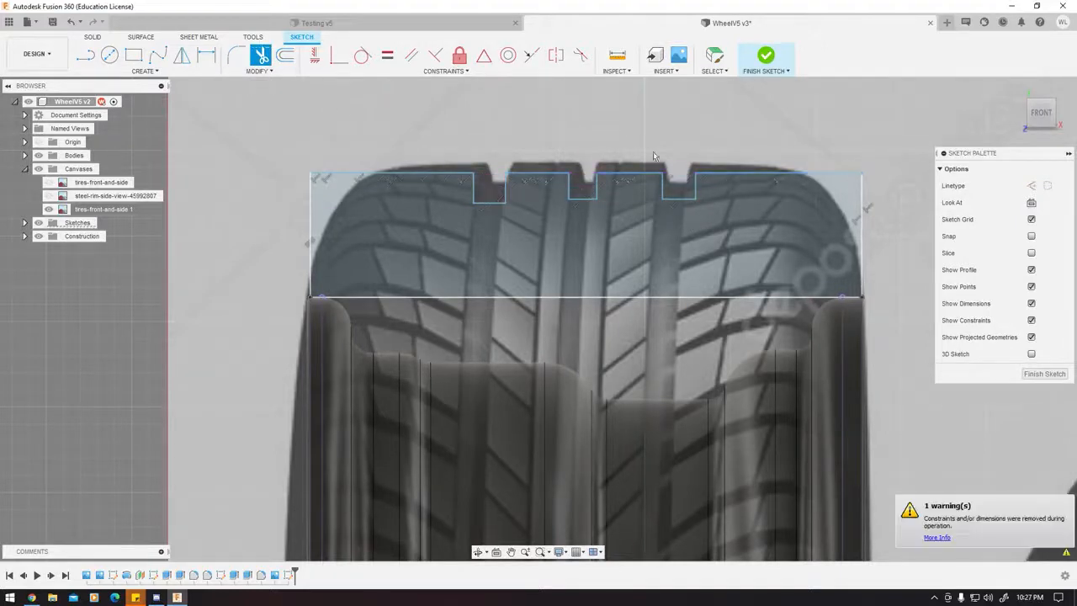
{"action": "key", "text": "Escape"}
Fillet the two upper outer corners of the tire profile with a 0.013 in radius.
{"action": "middle_click_drag", "start_coordinate": [388, 134], "coordinate": [427, 149]}
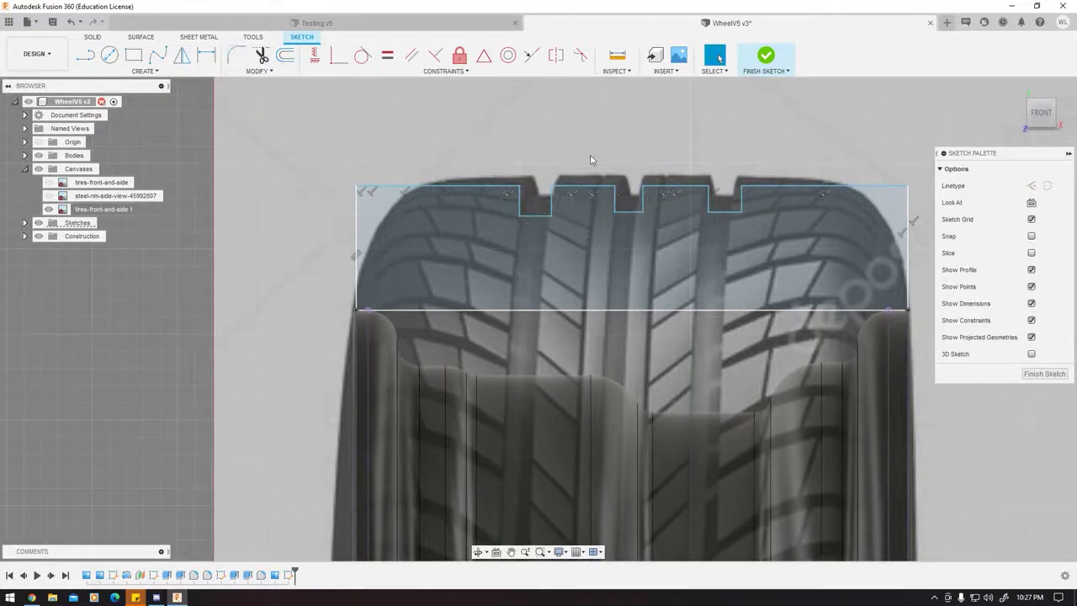
{"action": "middle_click_drag", "start_coordinate": [591, 160], "coordinate": [533, 163]}
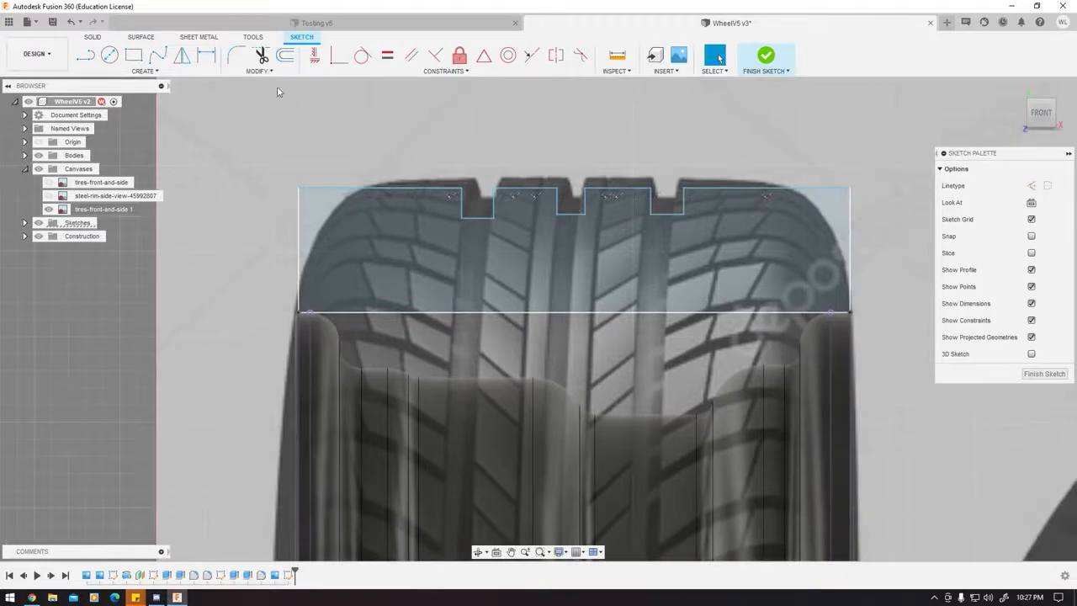
{"action": "left_click", "coordinate": [235, 59]}
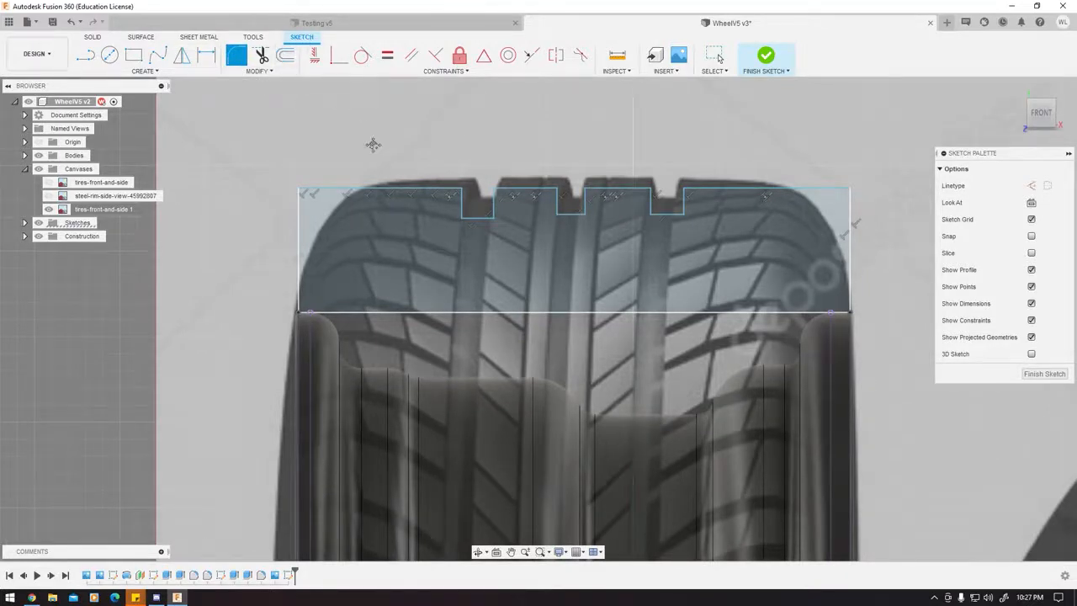
{"action": "middle_click_drag", "start_coordinate": [373, 145], "coordinate": [338, 158]}
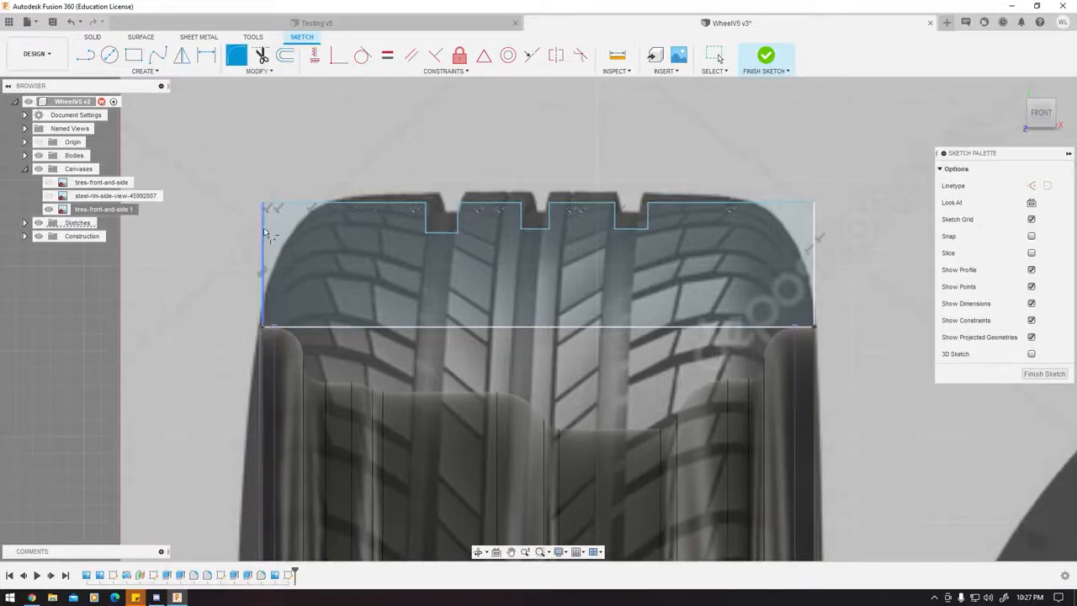
{"action": "left_click", "coordinate": [285, 208]}
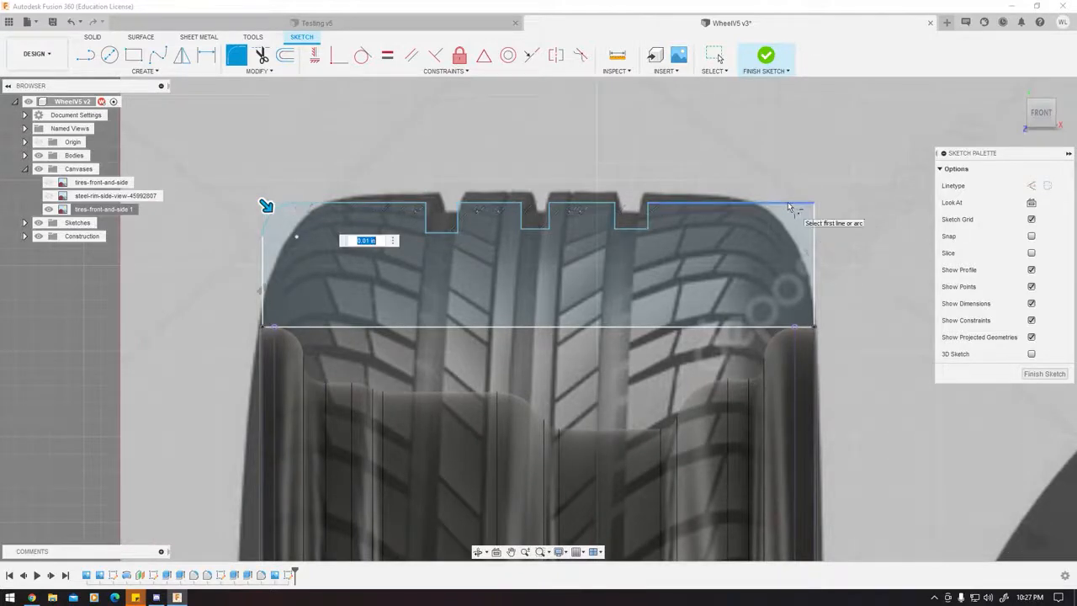
{"action": "left_click_drag", "start_coordinate": [266, 207], "coordinate": [250, 254]}
{"action": "left_click_drag", "start_coordinate": [277, 217], "coordinate": [268, 209]}
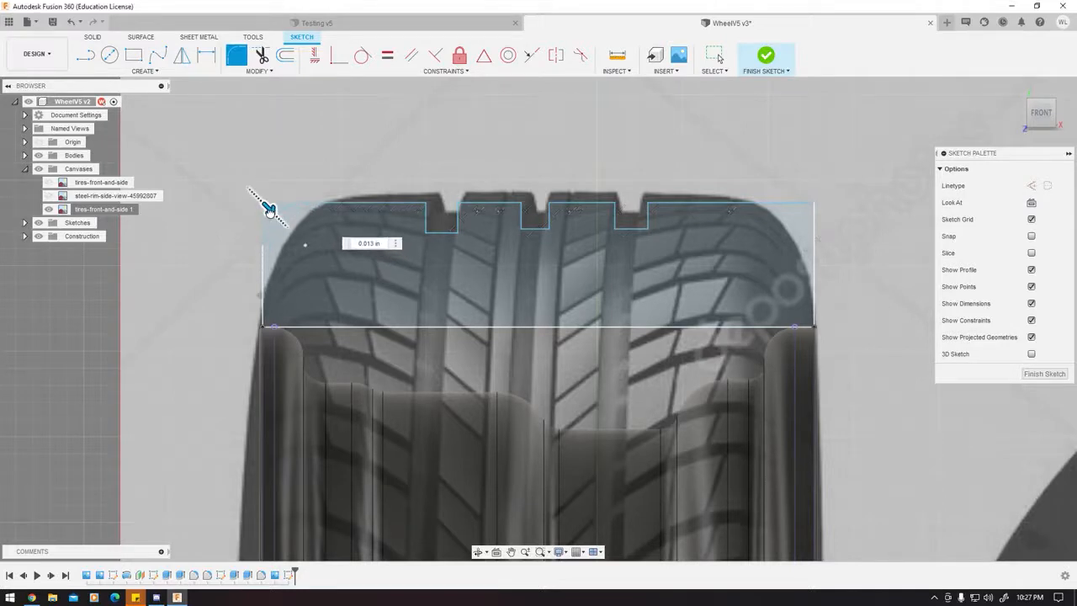
{"action": "left_click", "coordinate": [807, 210]}
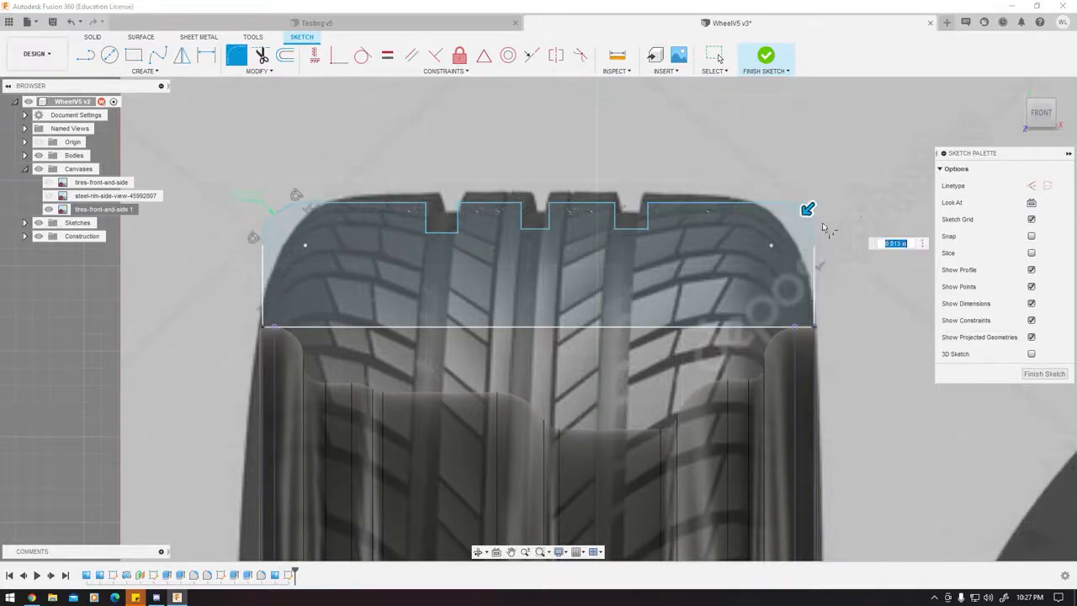
{"action": "key", "text": "Escape"}
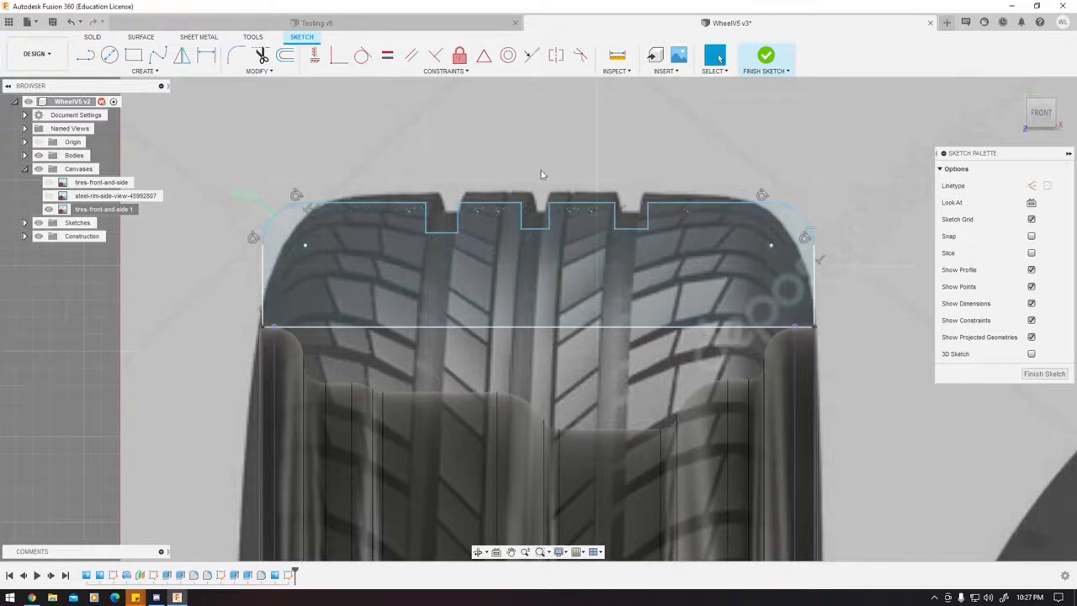
Fillet the upper corners of the three tread grooves with a 0.002 in radius.
{"action": "right_click", "coordinate": [430, 162]}
{"action": "left_click", "coordinate": [433, 122]}
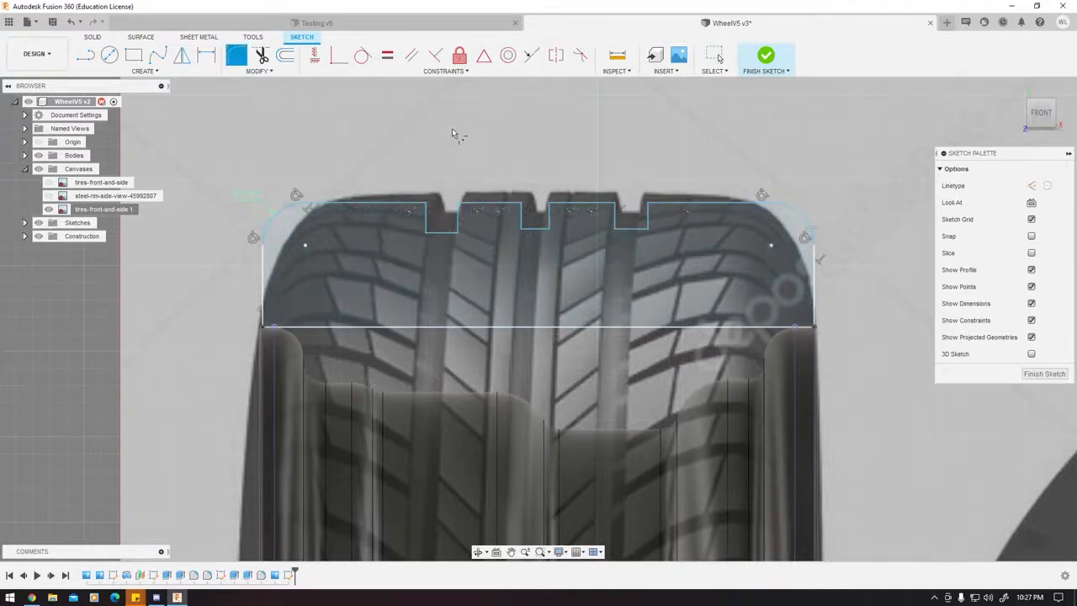
{"action": "left_click", "coordinate": [427, 205]}
{"action": "left_click", "coordinate": [458, 203]}
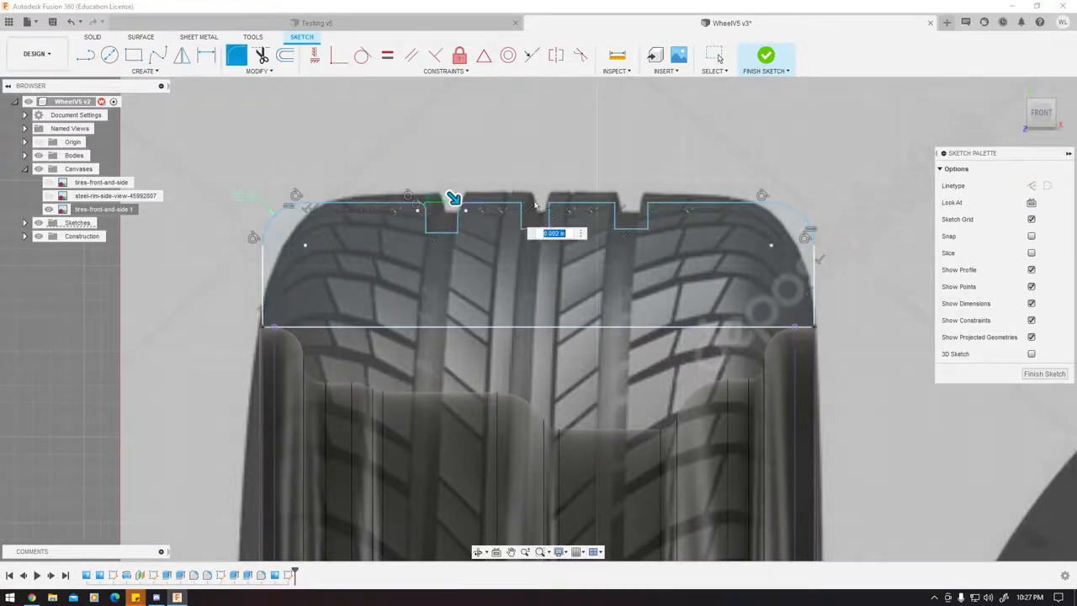
{"action": "left_click", "coordinate": [521, 204]}
{"action": "left_click", "coordinate": [548, 203]}
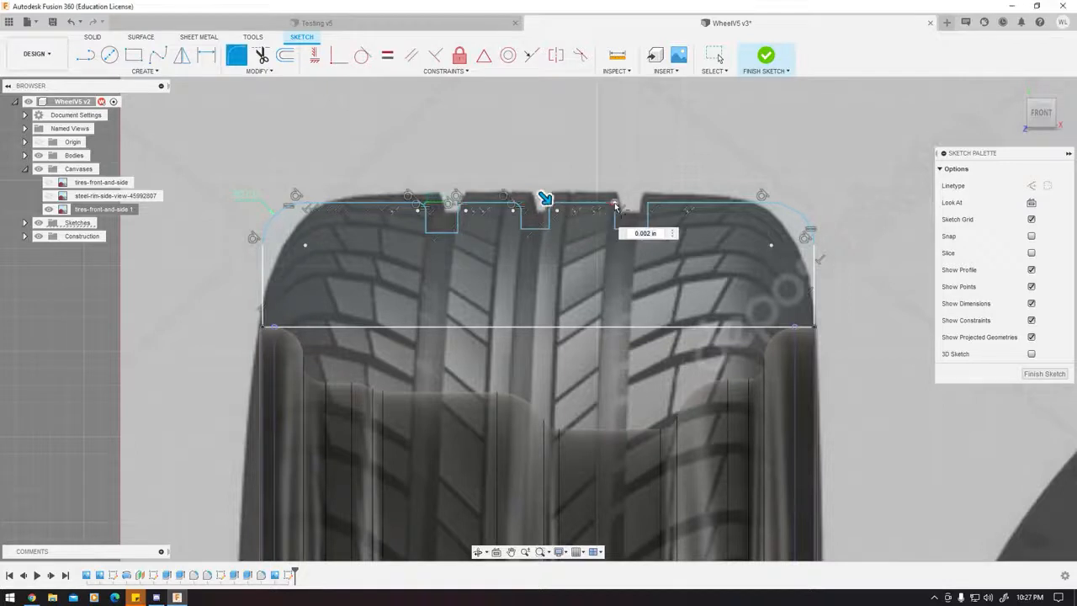
{"action": "left_click", "coordinate": [616, 205]}
{"action": "left_click", "coordinate": [647, 204]}
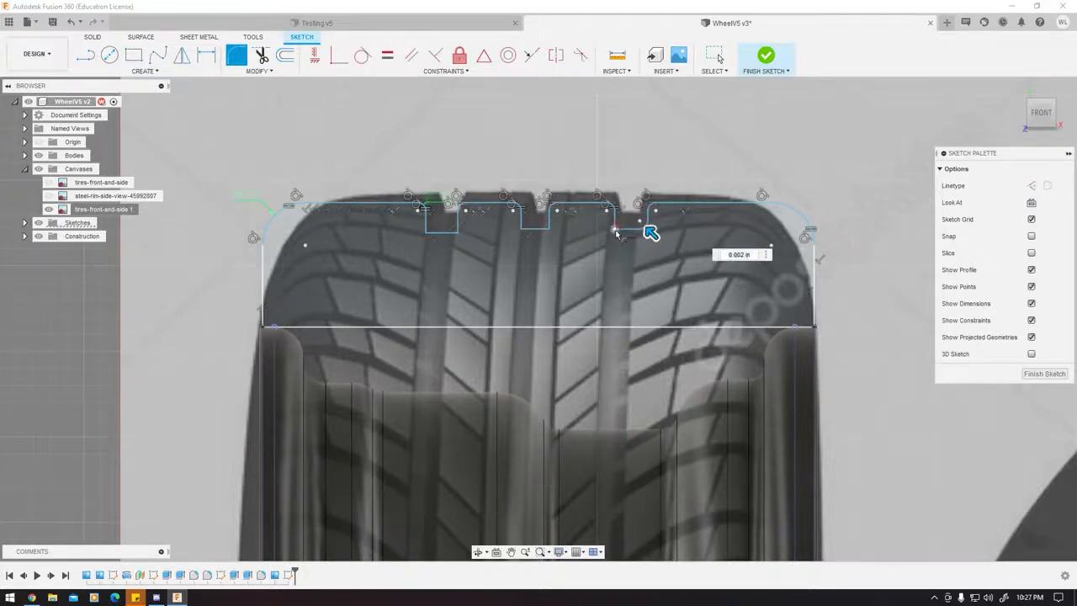
Fillet the bottom corners of the three tread grooves with the same 0.002 in radius and finish the fillet.
{"action": "left_click", "coordinate": [616, 229]}
{"action": "left_click", "coordinate": [548, 228]}
{"action": "left_click", "coordinate": [522, 228]}
{"action": "left_click", "coordinate": [457, 231]}
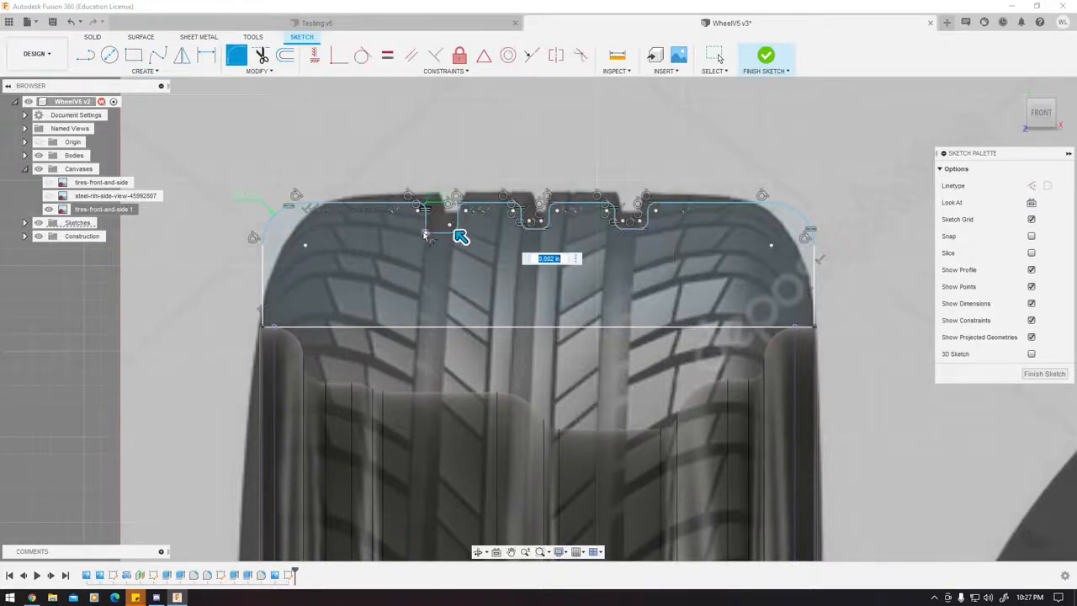
{"action": "left_click", "coordinate": [425, 232]}
{"action": "key", "text": "Return"}
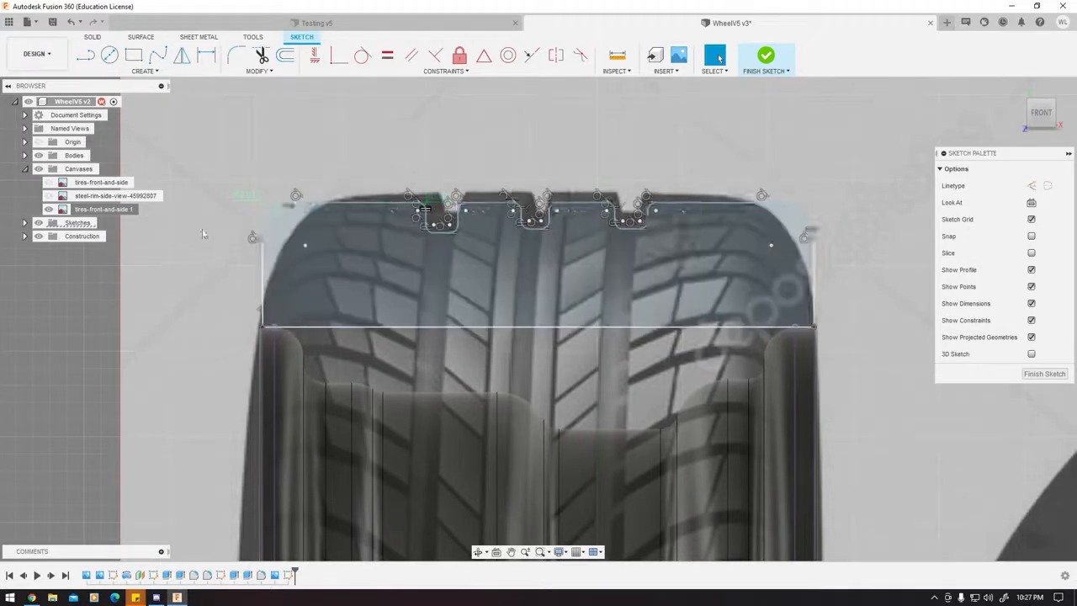
Dimension the height of the straight left sidewall edge of the tire profile at 0.03 in and finish the sketch.
{"action": "middle_click_drag", "start_coordinate": [205, 234], "coordinate": [312, 243]}
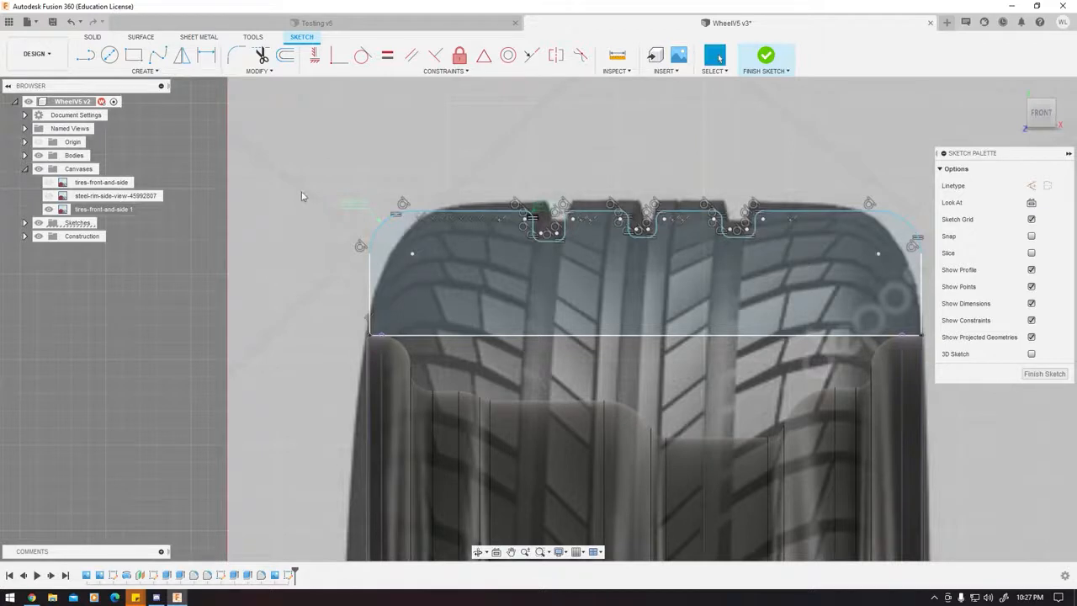
{"action": "left_click", "coordinate": [208, 58]}
{"action": "left_click", "coordinate": [370, 335]}
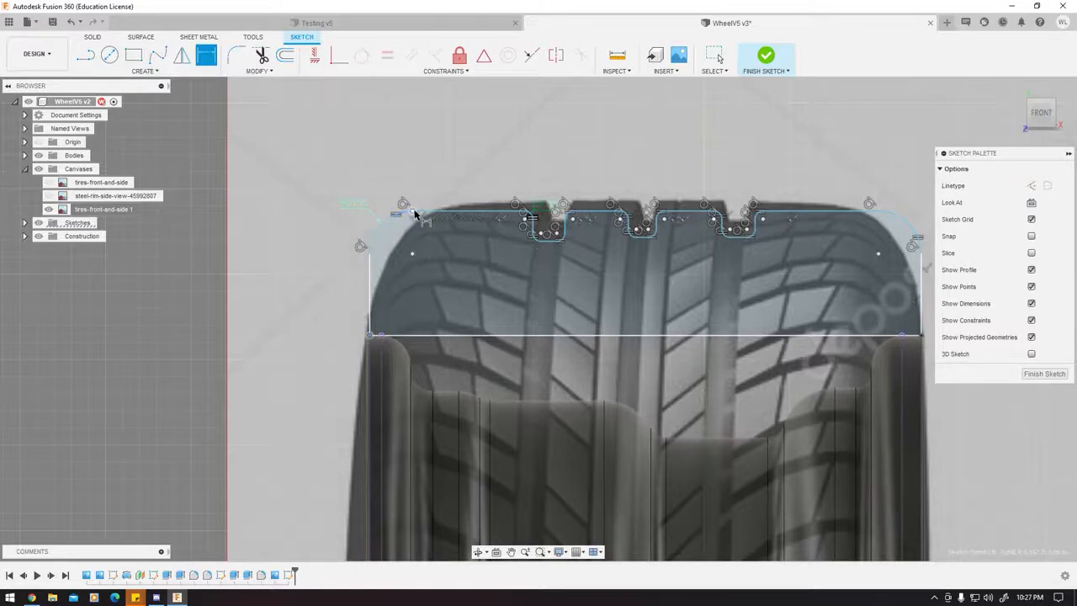
{"action": "left_click", "coordinate": [299, 257]}
{"action": "left_click", "coordinate": [320, 266]}
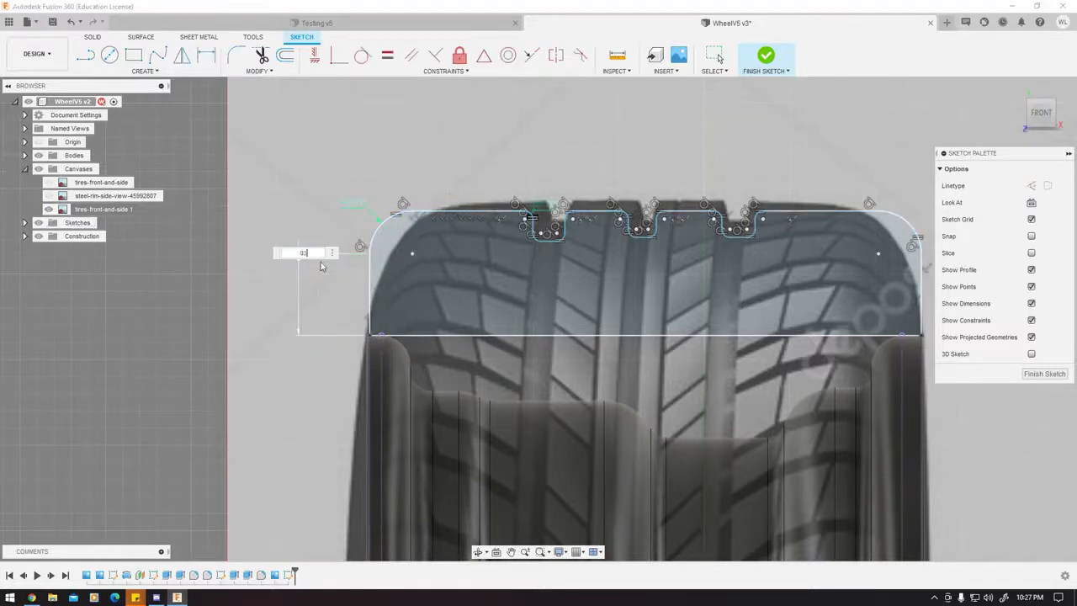
{"action": "type", "text": ".03"}
{"action": "key", "text": "Return"}
{"action": "middle_click_drag", "start_coordinate": [508, 273], "coordinate": [367, 274]}
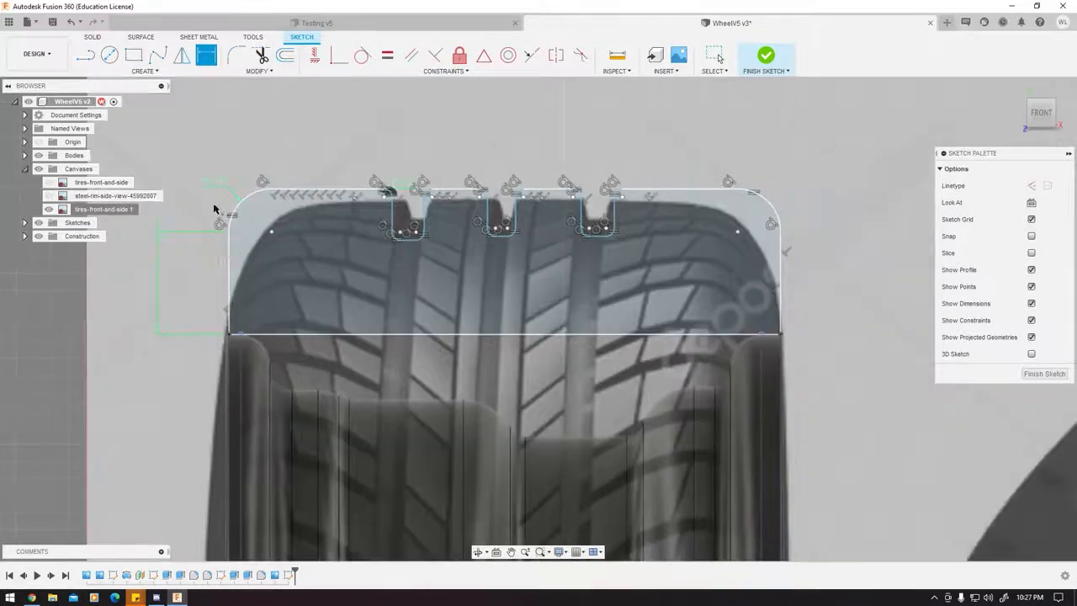
{"action": "left_click", "coordinate": [1037, 375]}
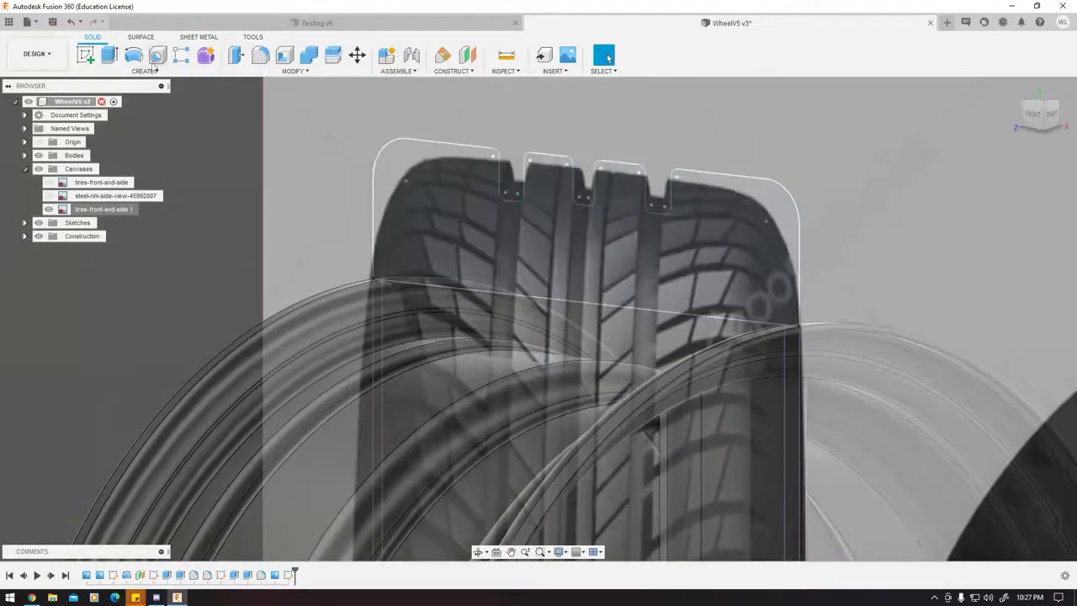
Revolve the tire profile 360 degrees about the axis of the rim's circular face as a new body.
{"action": "left_click", "coordinate": [134, 55]}
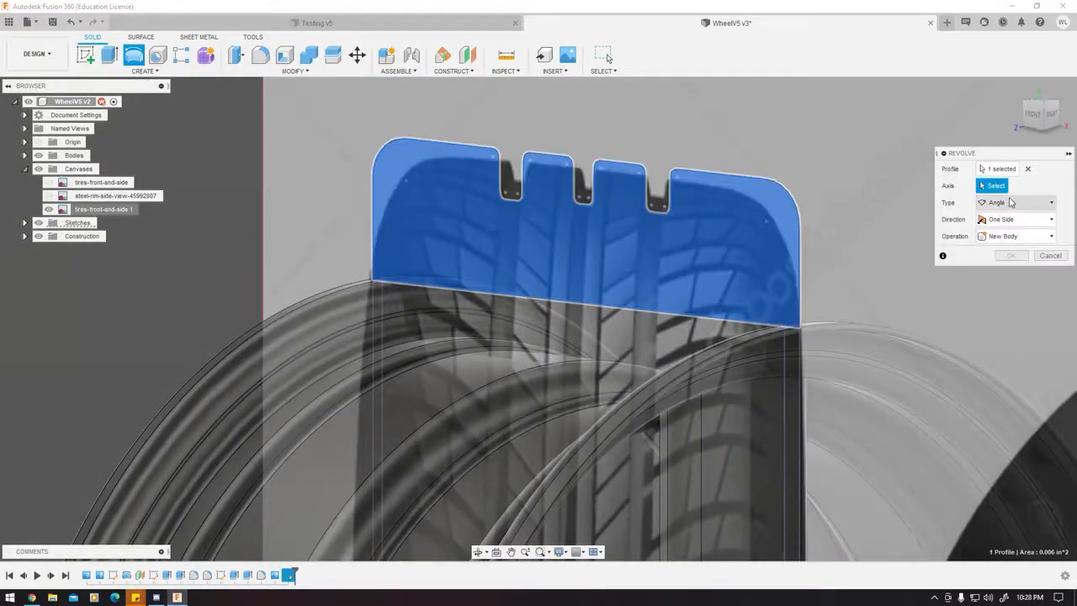
{"action": "scroll", "coordinate": [676, 312], "scroll_direction": "down", "scroll_amount": 4}
{"action": "middle_click_drag", "start_coordinate": [747, 392], "coordinate": [680, 453]}
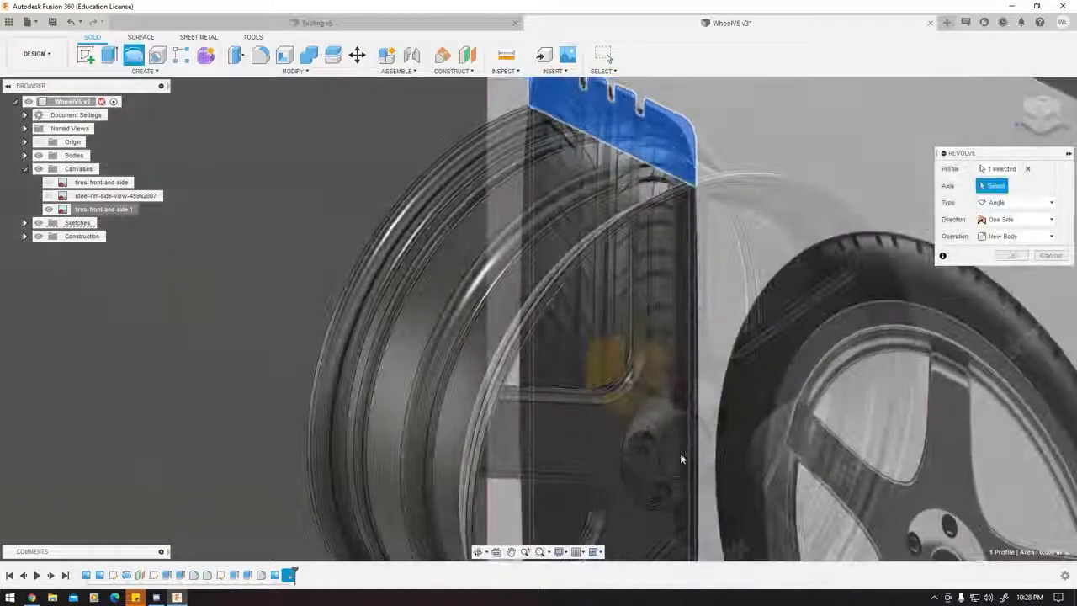
{"action": "scroll", "coordinate": [680, 453], "scroll_direction": "up", "scroll_amount": 5}
{"action": "middle_click_drag", "start_coordinate": [674, 378], "coordinate": [667, 309]}
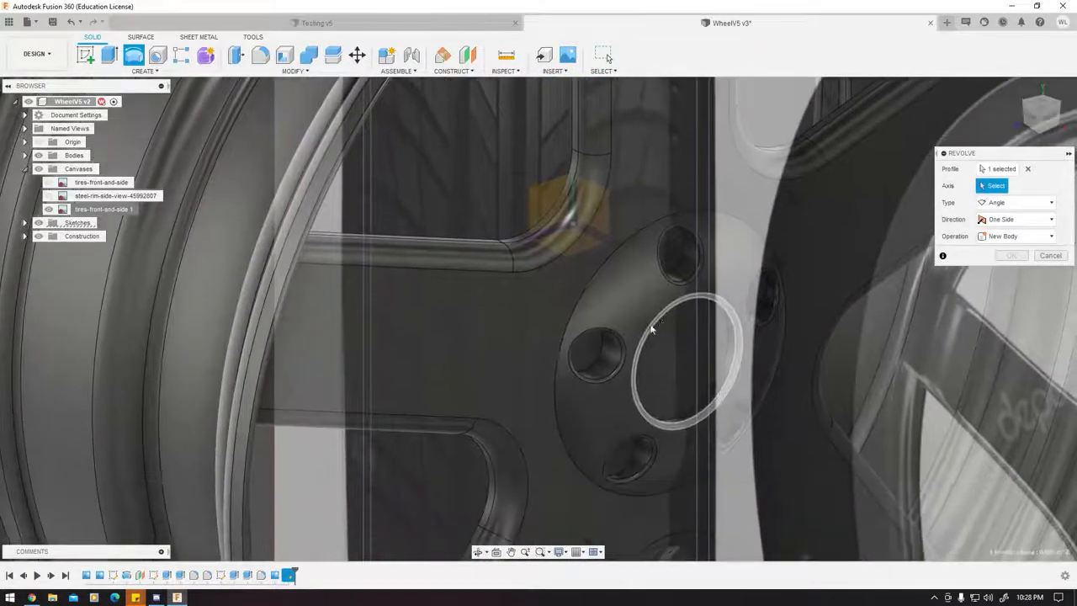
{"action": "scroll", "coordinate": [661, 327], "scroll_direction": "down", "scroll_amount": 3}
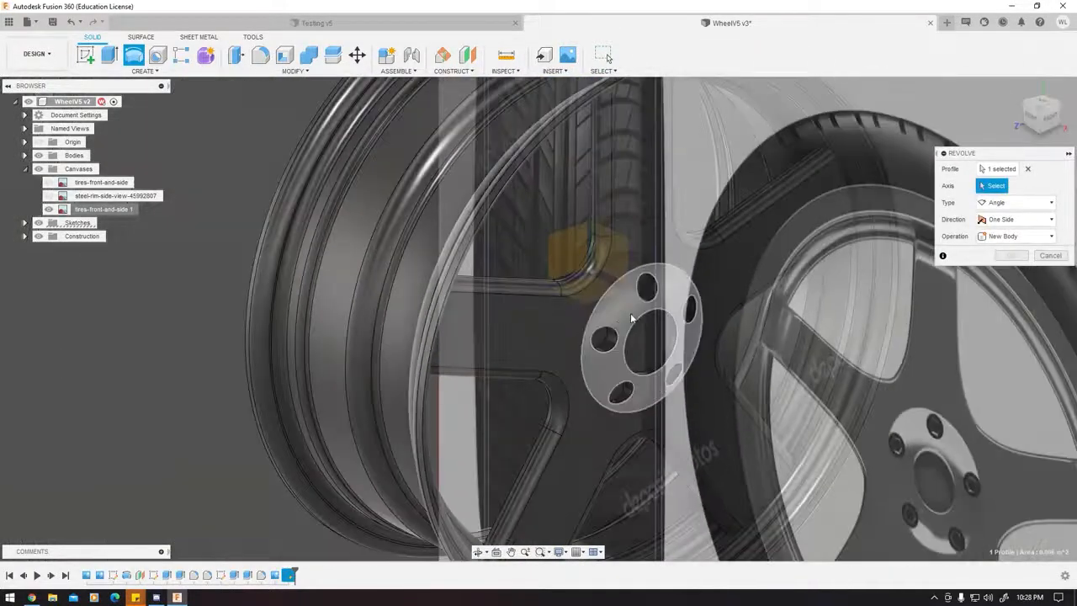
{"action": "middle_click_drag", "start_coordinate": [635, 325], "coordinate": [614, 311], "text": "shift"}
{"action": "scroll", "coordinate": [505, 269], "scroll_direction": "up", "scroll_amount": 5}
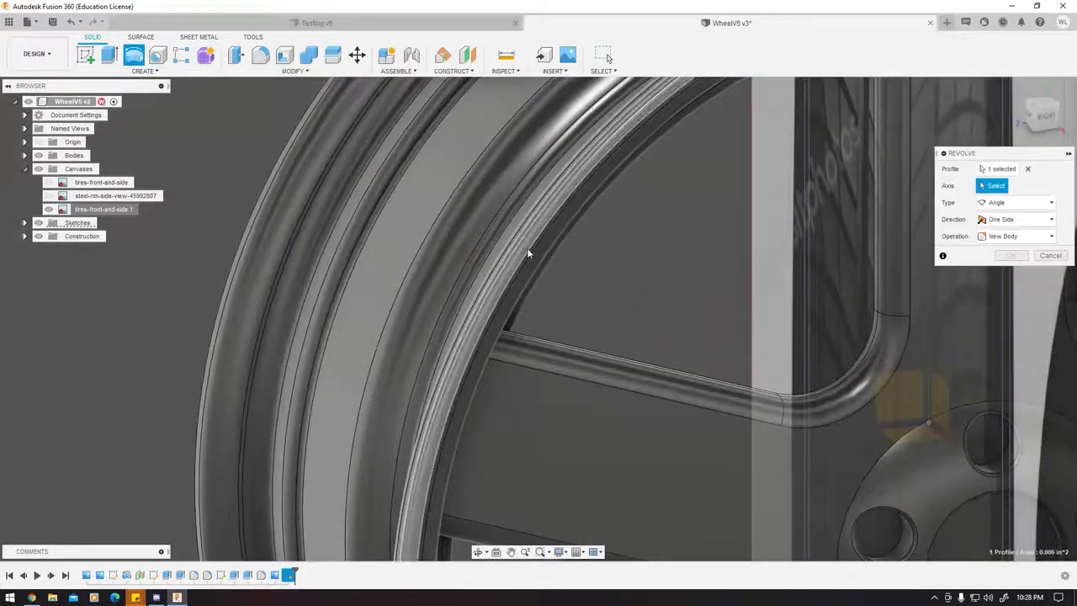
{"action": "left_click", "coordinate": [530, 261]}
{"action": "scroll", "coordinate": [531, 261], "scroll_direction": "down", "scroll_amount": 5}
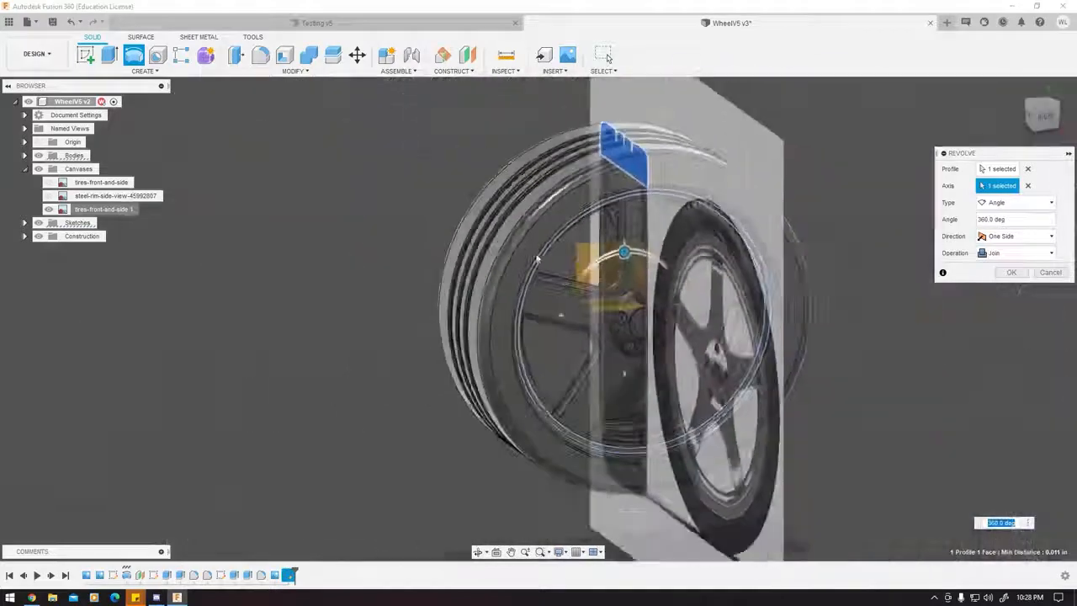
{"action": "middle_click_drag", "start_coordinate": [665, 253], "coordinate": [582, 274], "text": "shift"}
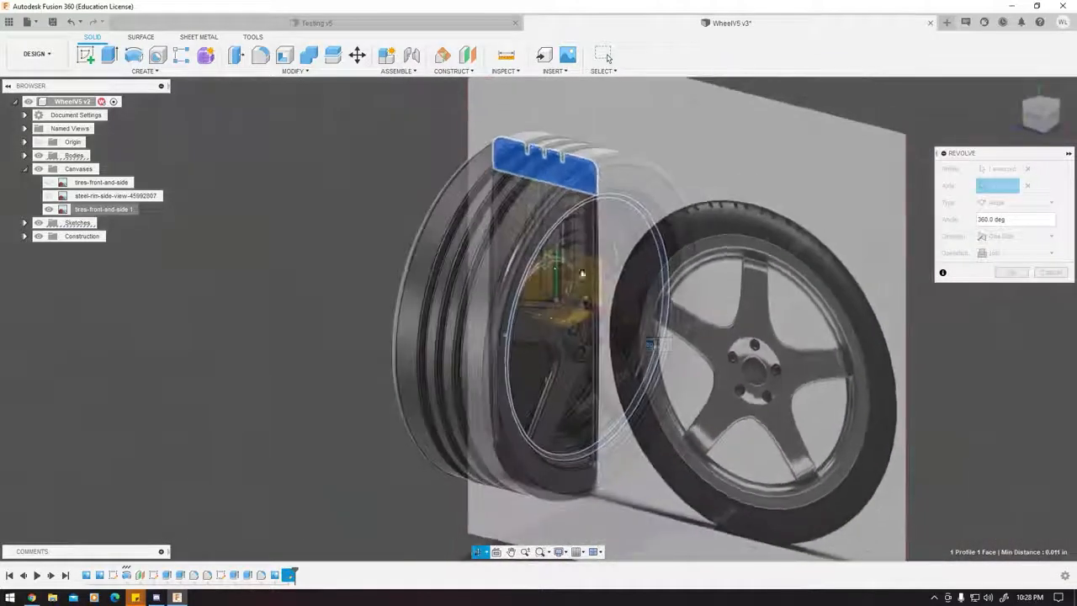
{"action": "left_click", "coordinate": [1018, 252]}
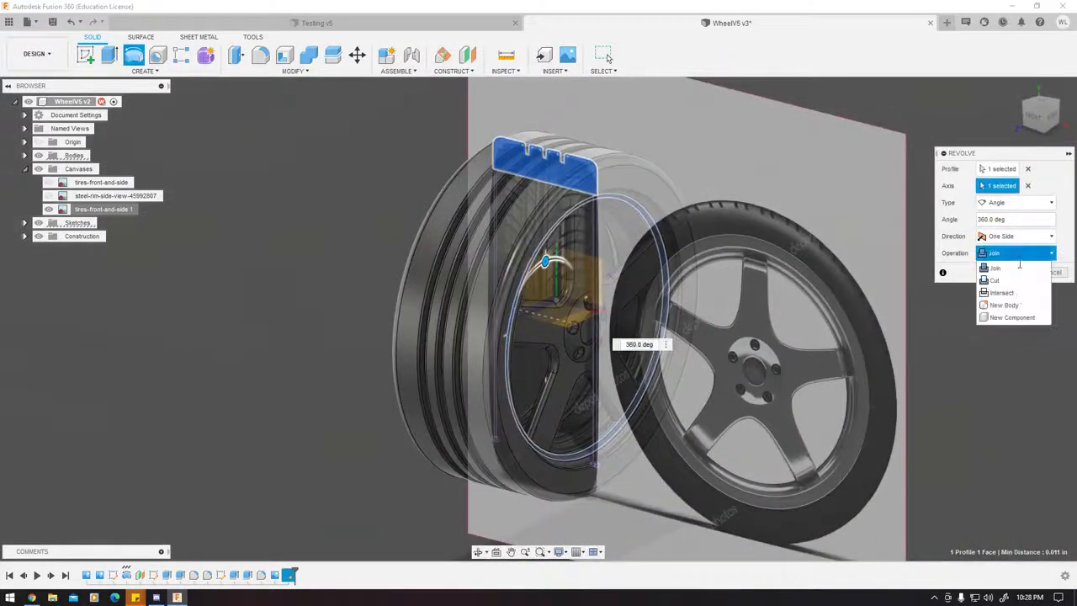
{"action": "left_click", "coordinate": [1011, 303]}
{"action": "left_click", "coordinate": [1012, 275]}
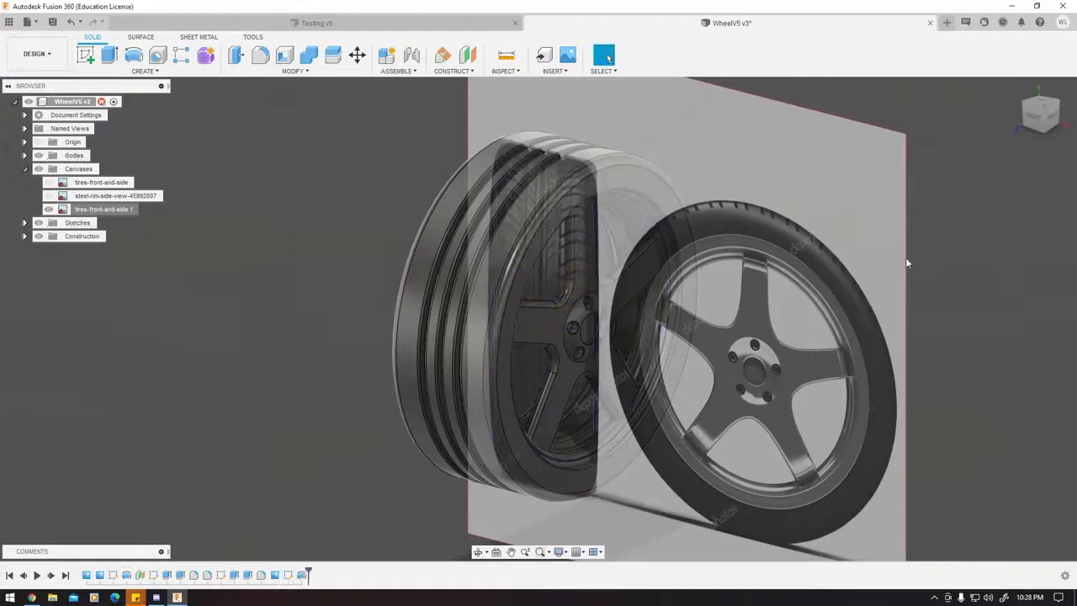
Reopen the tire profile sketch, Sketch4, and set the upper corner fillet radius to 0.02 in.
{"action": "middle_click_drag", "start_coordinate": [784, 177], "coordinate": [765, 239]}
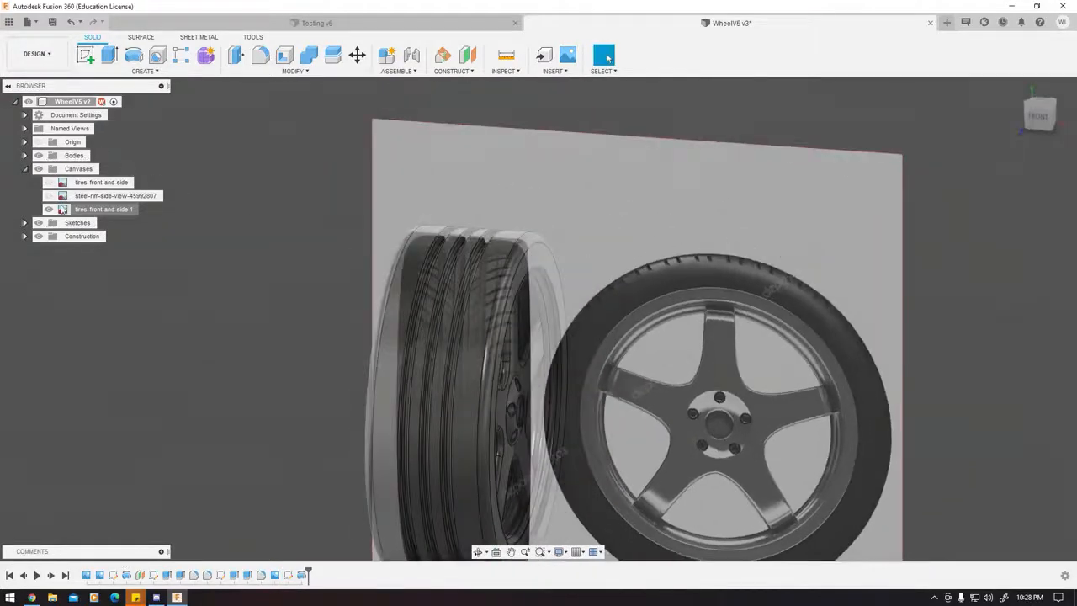
{"action": "middle_click_drag", "start_coordinate": [468, 181], "coordinate": [503, 173], "text": "shift"}
{"action": "scroll", "coordinate": [412, 235], "scroll_direction": "up", "scroll_amount": 4}
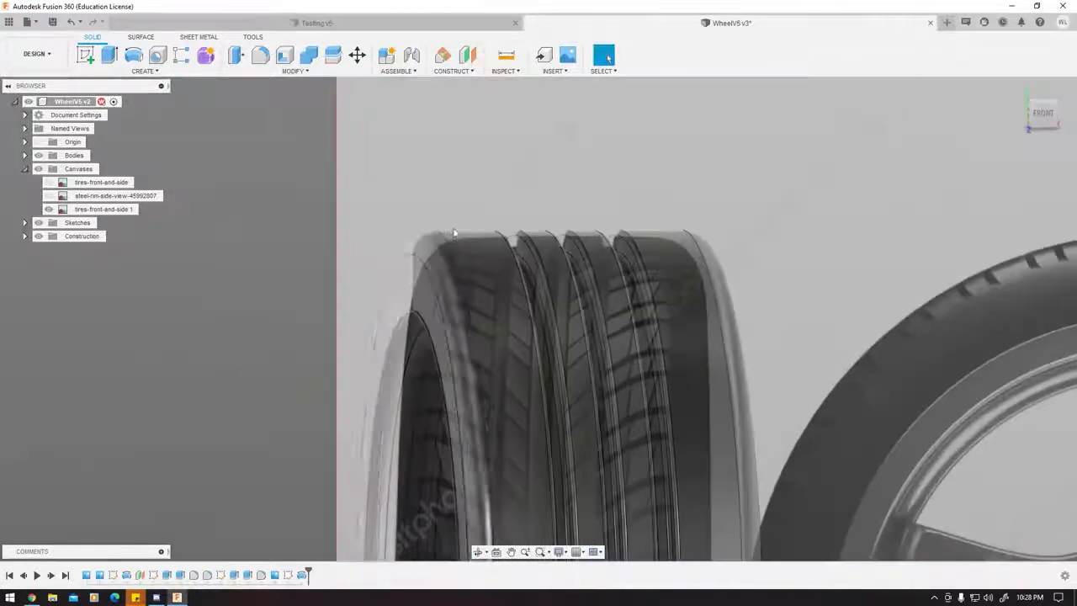
{"action": "left_click", "coordinate": [26, 223]}
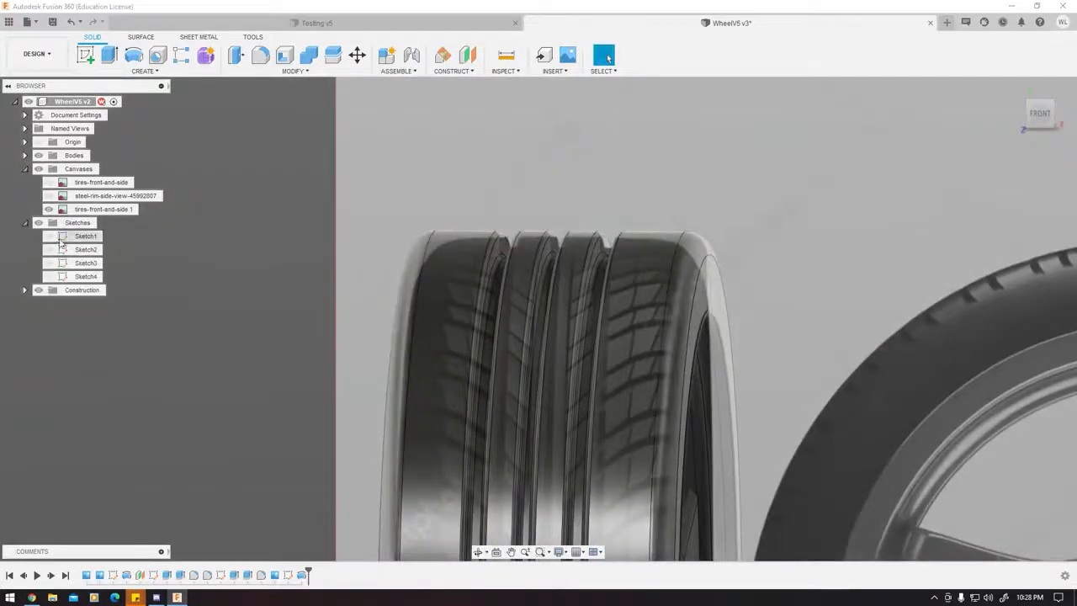
{"action": "double_click", "coordinate": [83, 276]}
{"action": "scroll", "coordinate": [463, 216], "scroll_direction": "up", "scroll_amount": 4}
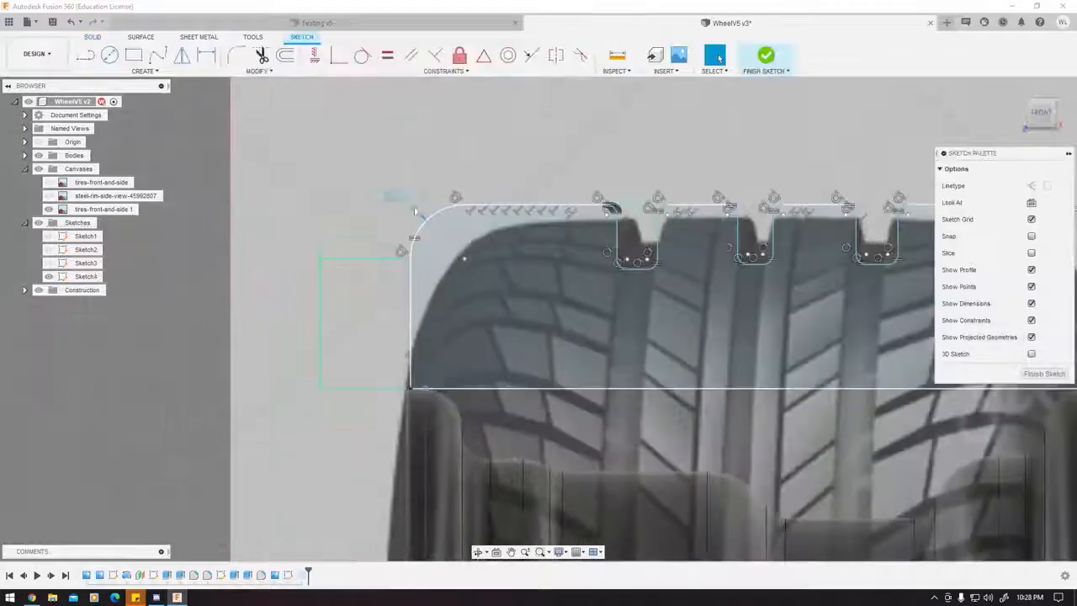
{"action": "double_click", "coordinate": [403, 203]}
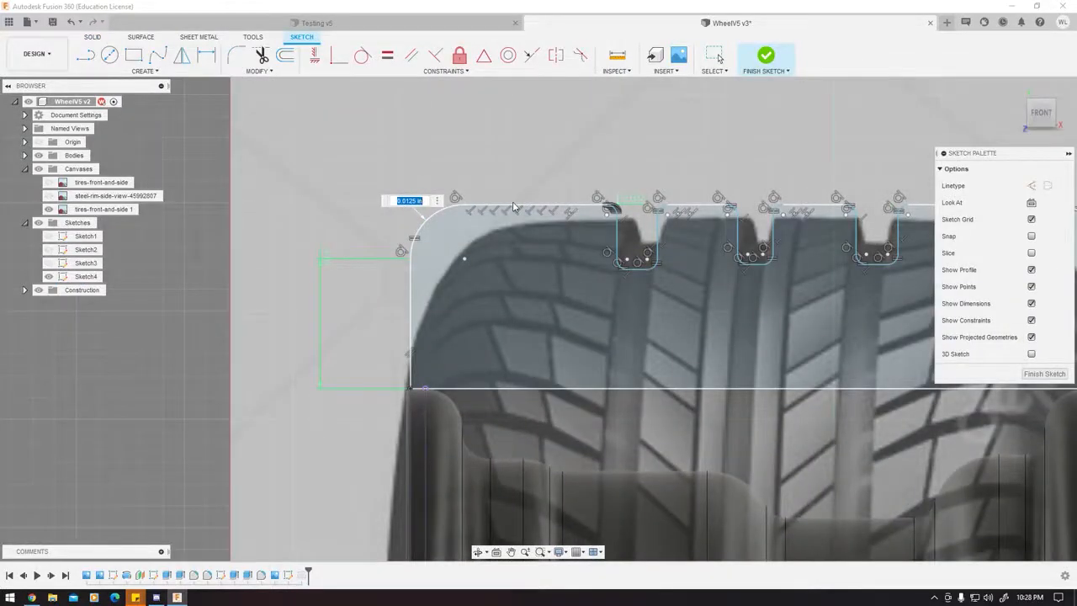
{"action": "key", "text": "BackSpace"}
{"action": "type", "text": "0.02"}
{"action": "key", "text": "Return"}
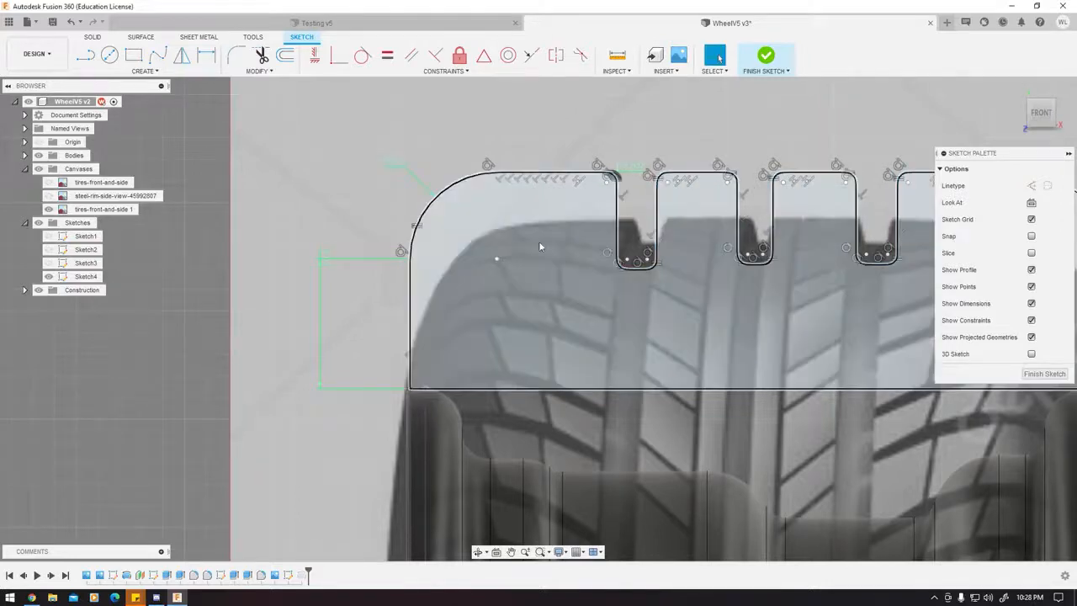
Set the straight sidewall height of the tire profile to 0.02 in and finish the sketch.
{"action": "middle_click_drag", "start_coordinate": [539, 242], "coordinate": [430, 244]}
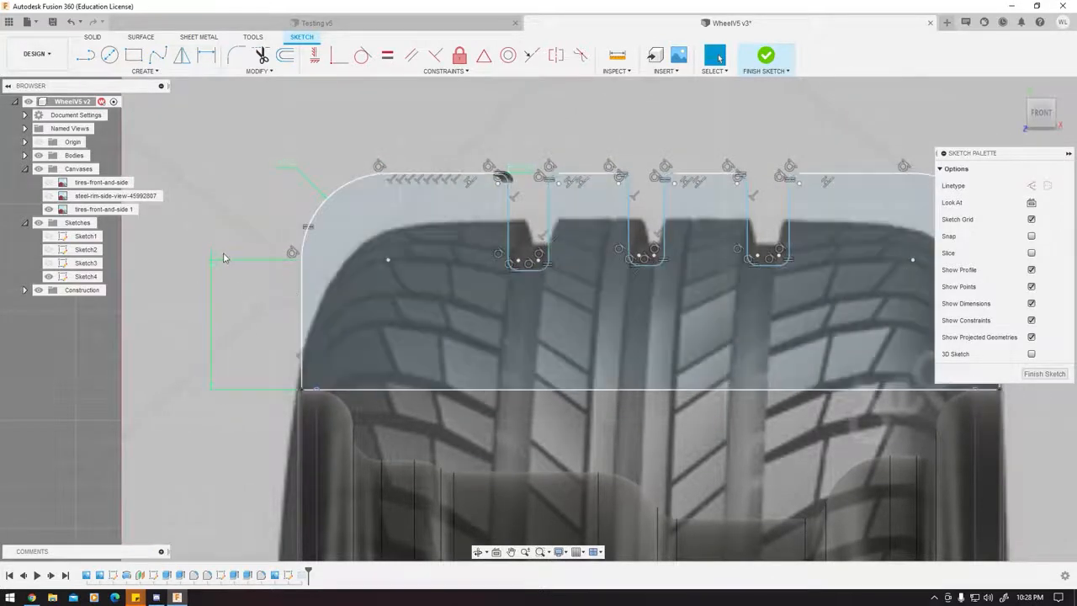
{"action": "left_click", "coordinate": [223, 258]}
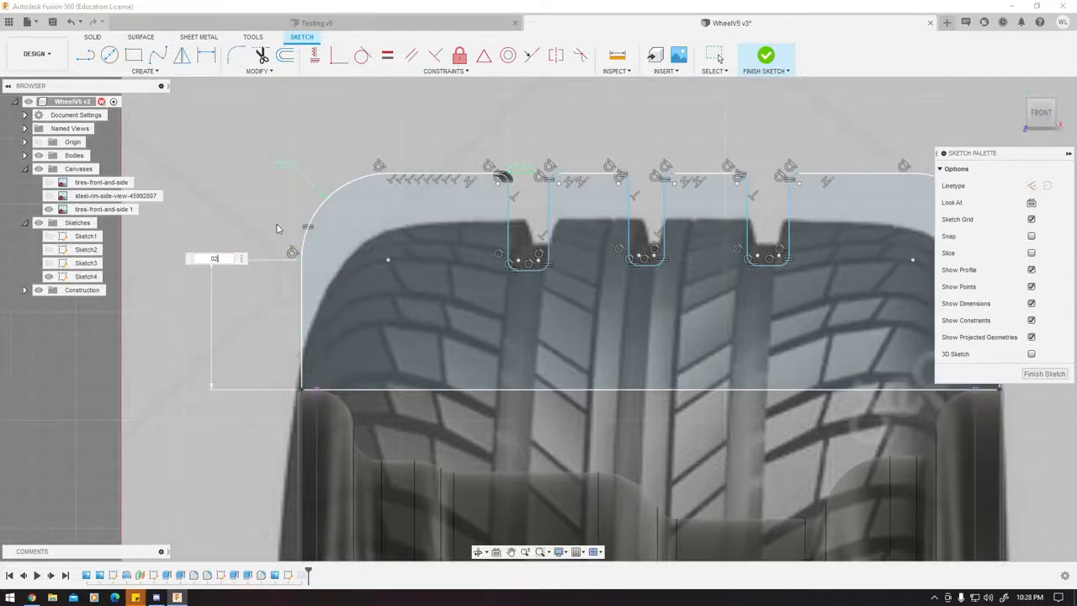
{"action": "type", "text": ".02"}
{"action": "key", "text": "Return"}
{"action": "left_click", "coordinate": [1044, 377]}
Hide the tires-front-and-side 1 canvas and save the wheel design as a new version.
{"action": "scroll", "coordinate": [765, 360], "scroll_direction": "down", "scroll_amount": 4}
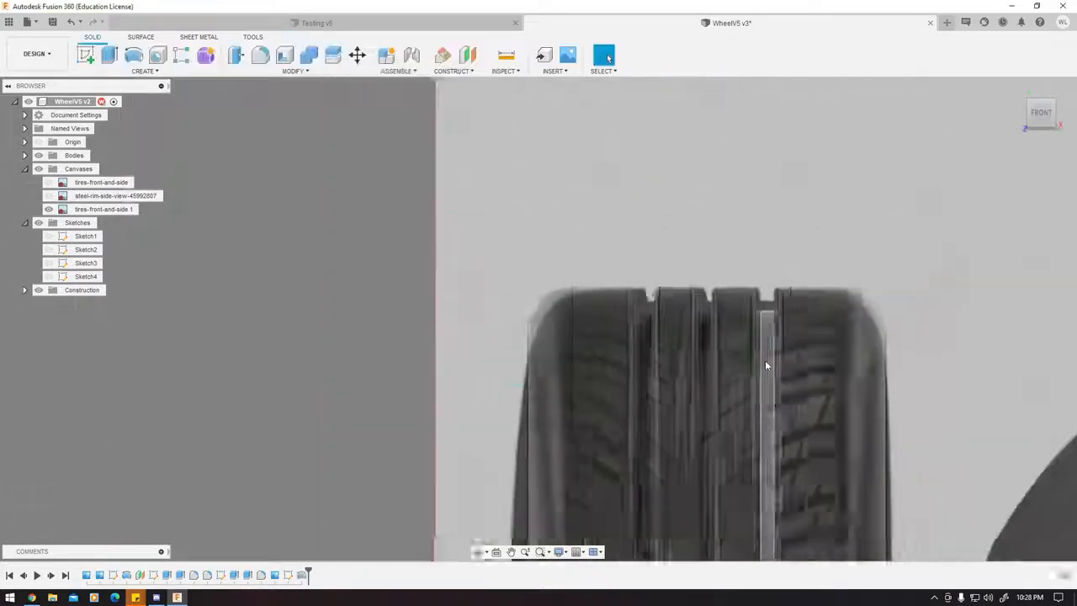
{"action": "mouse_move", "coordinate": [767, 362]}
{"action": "middle_mouse_down", "text": "shift"}
{"action": "mouse_move", "coordinate": [747, 345]}
{"action": "mouse_move", "coordinate": [859, 312]}
{"action": "mouse_move", "coordinate": [861, 337]}
{"action": "mouse_move", "coordinate": [783, 272]}
{"action": "middle_mouse_up", "text": "shift"}
{"action": "scroll", "coordinate": [783, 272], "scroll_direction": "down", "scroll_amount": 4}
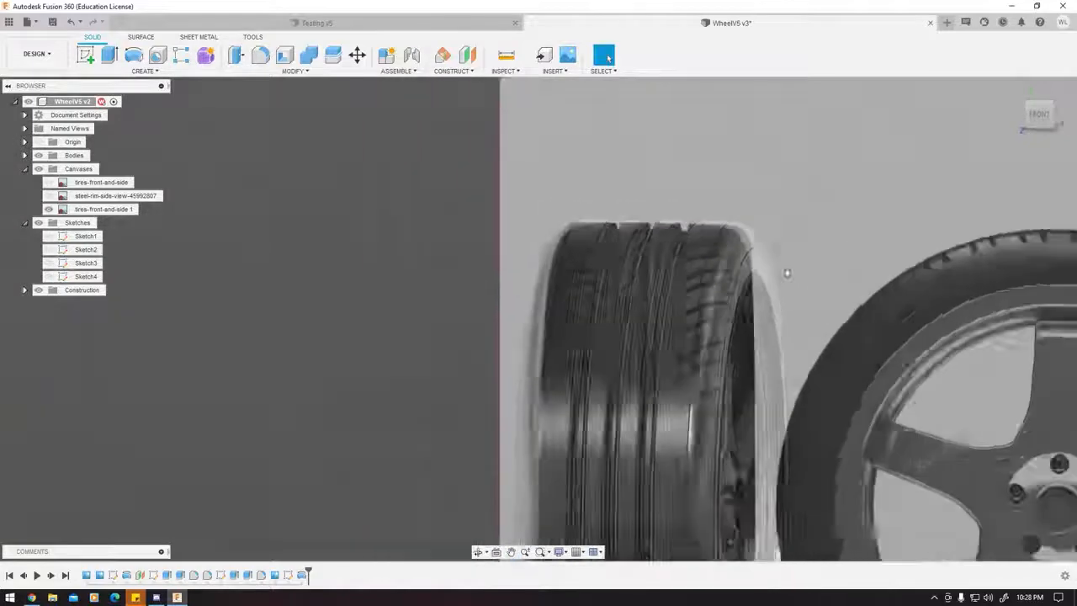
{"action": "left_click", "coordinate": [47, 209]}
{"action": "middle_click_drag", "start_coordinate": [993, 370], "coordinate": [865, 393], "text": "shift"}
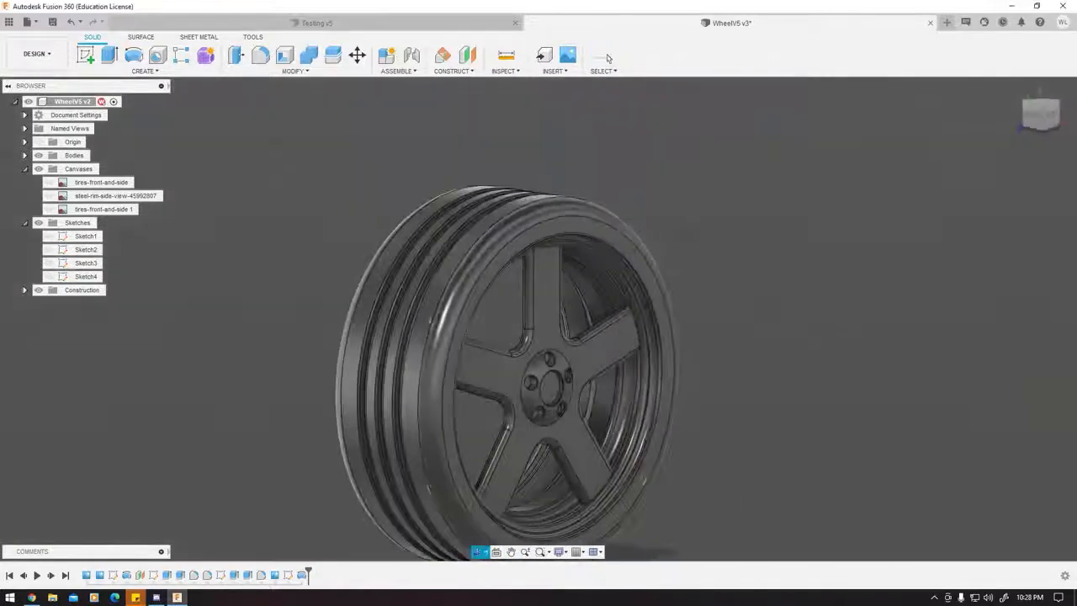
{"action": "middle_click_drag", "start_coordinate": [772, 301], "coordinate": [738, 258]}
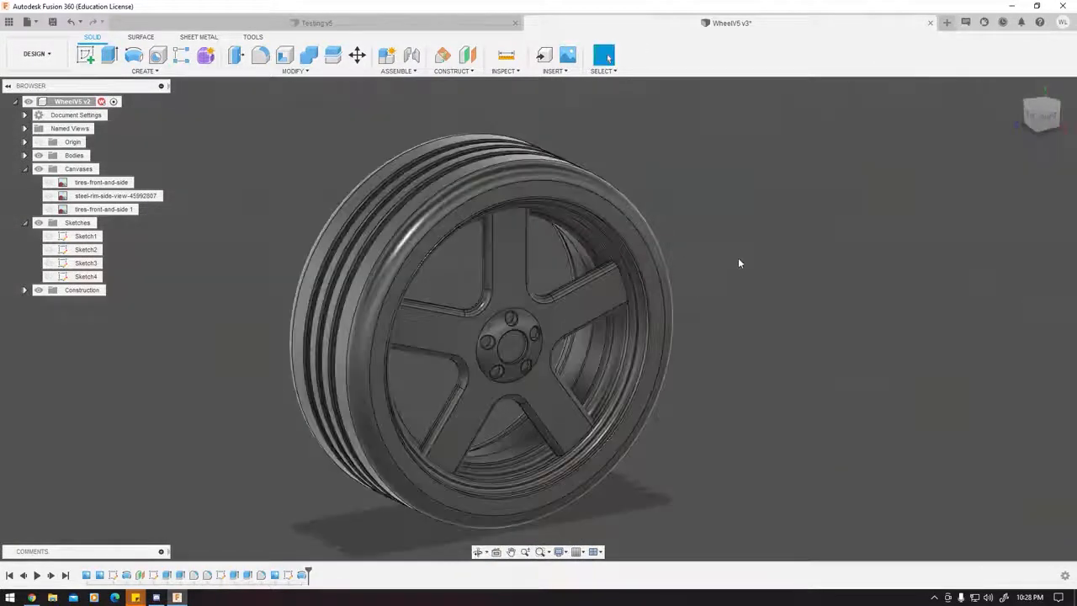
{"action": "key", "text": "ctrl+s"}
{"action": "left_click", "coordinate": [544, 316]}
{"action": "middle_click_drag", "start_coordinate": [534, 196], "coordinate": [684, 220], "text": "shift"}
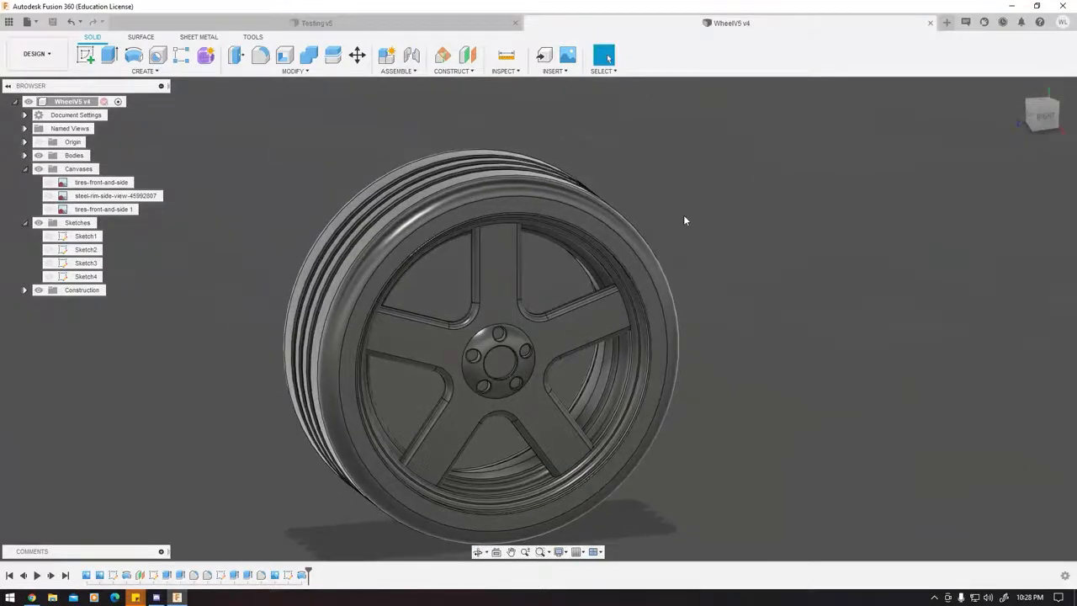
Search the appearance library for rubber and apply Rubber - Weathered to the tire body.
{"action": "key", "text": "a"}
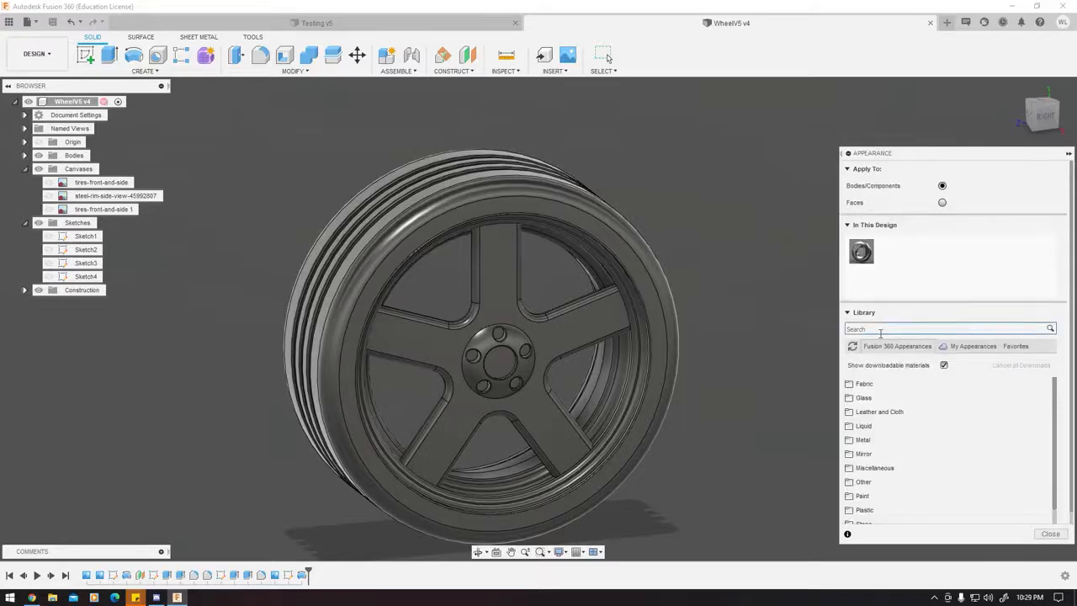
{"action": "middle_click_drag", "start_coordinate": [445, 183], "coordinate": [527, 169], "text": "shift"}
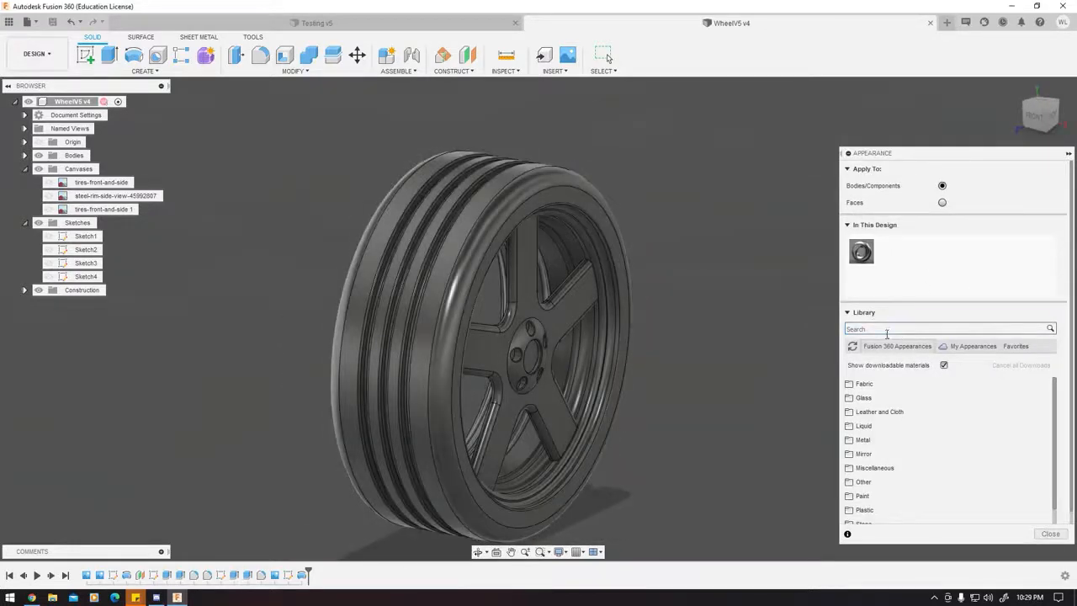
{"action": "left_click", "coordinate": [886, 329]}
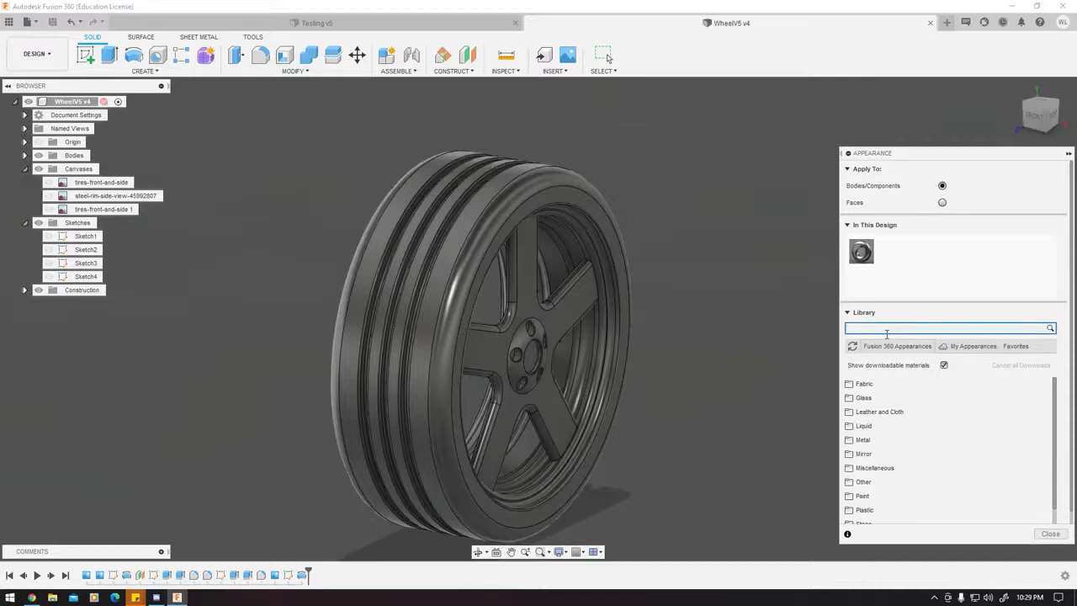
{"action": "type", "text": "rubber"}
{"action": "key", "text": "Return"}
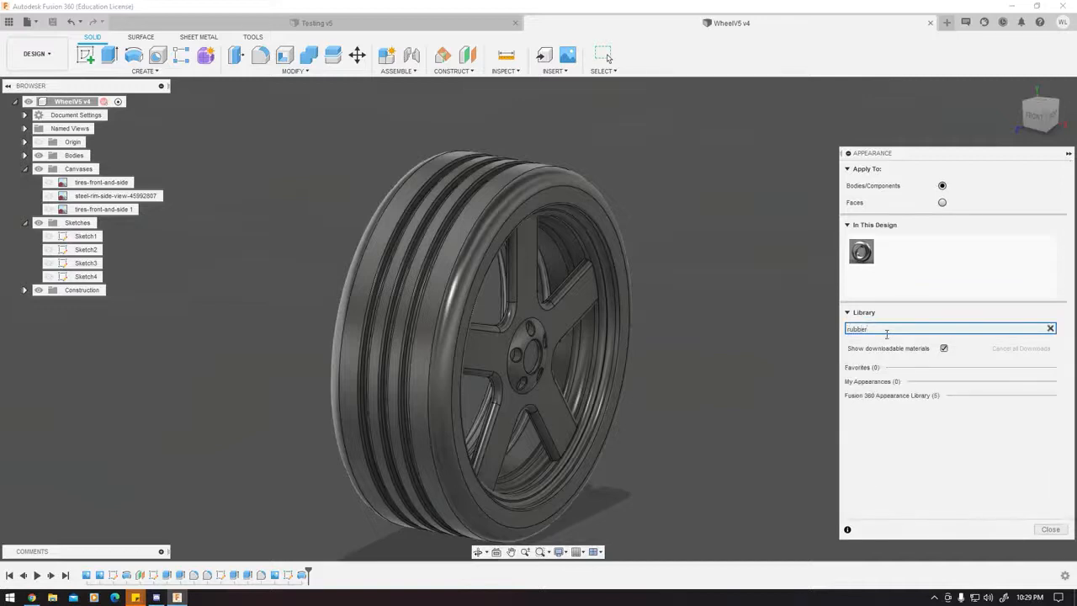
{"action": "left_click", "coordinate": [883, 397]}
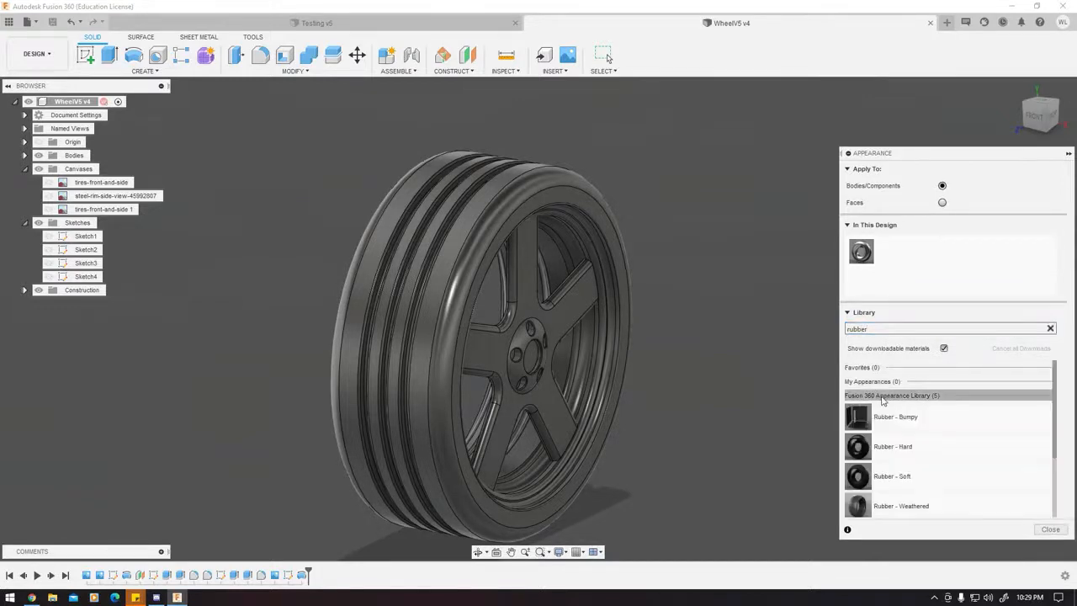
{"action": "scroll", "coordinate": [888, 404], "scroll_direction": "down", "scroll_amount": 1}
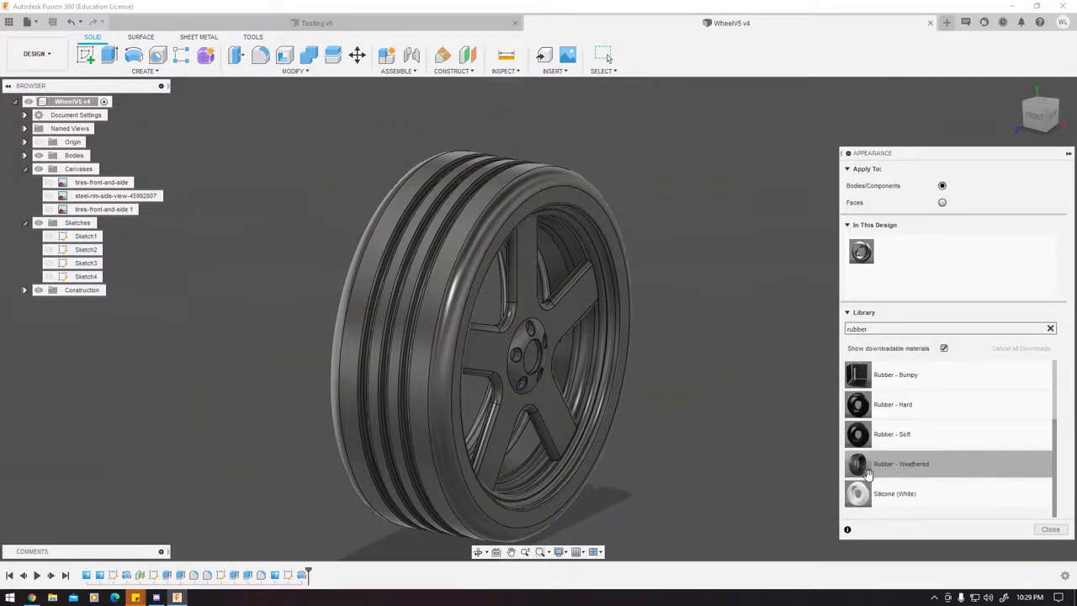
{"action": "left_click_drag", "start_coordinate": [866, 473], "coordinate": [461, 200]}
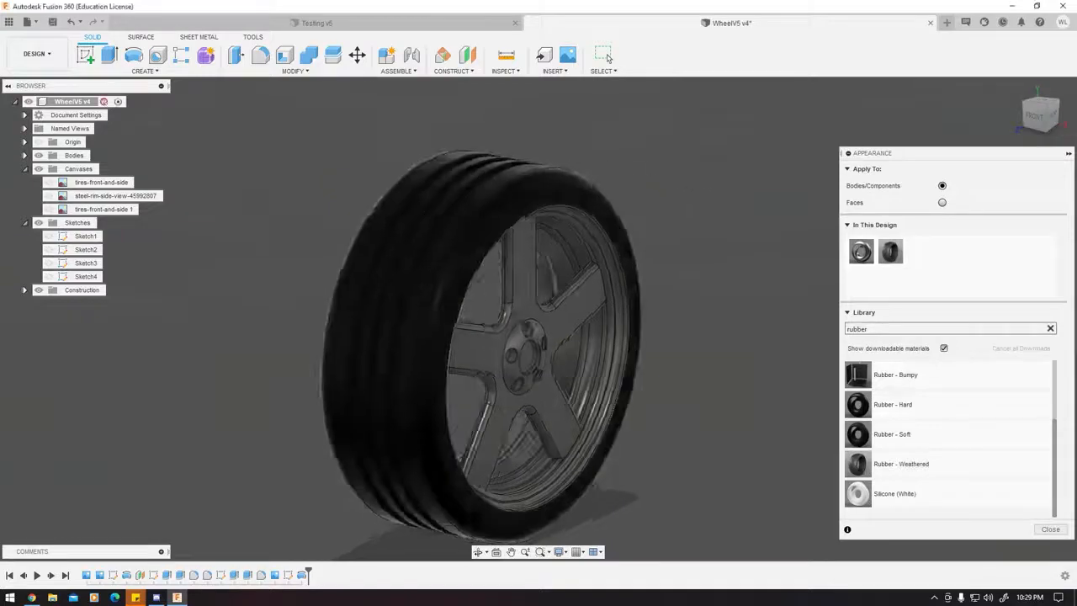
{"action": "middle_click_drag", "start_coordinate": [496, 231], "coordinate": [572, 252], "text": "shift"}
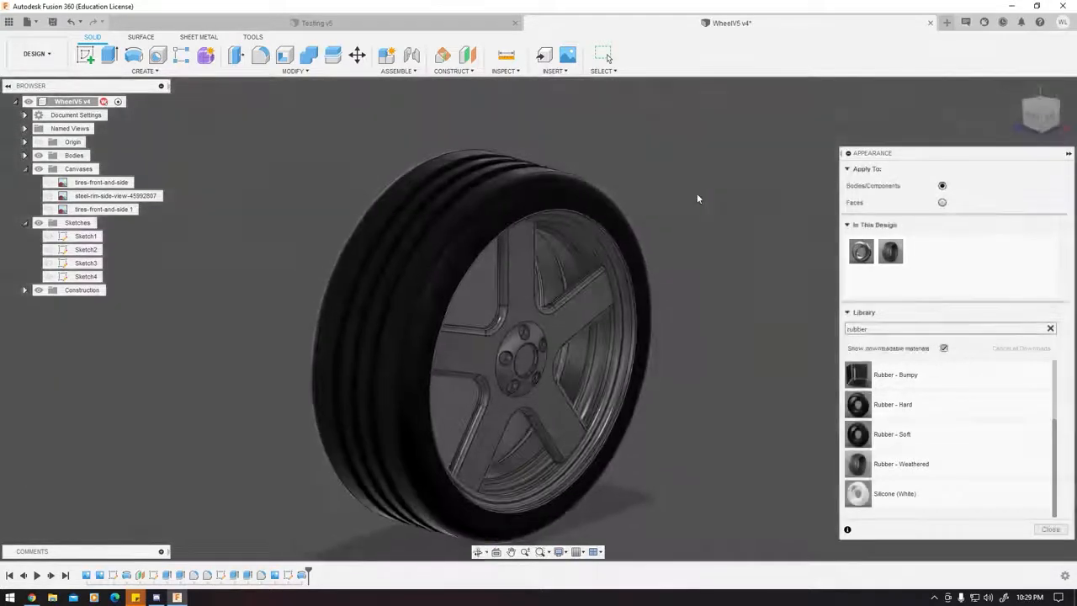
Edit the Rubber - Weathered appearance used on the tire and set its texture scale to 24.
{"action": "scroll", "coordinate": [611, 206], "scroll_direction": "up", "scroll_amount": 4}
{"action": "middle_click_drag", "start_coordinate": [611, 207], "coordinate": [673, 206], "text": "shift"}
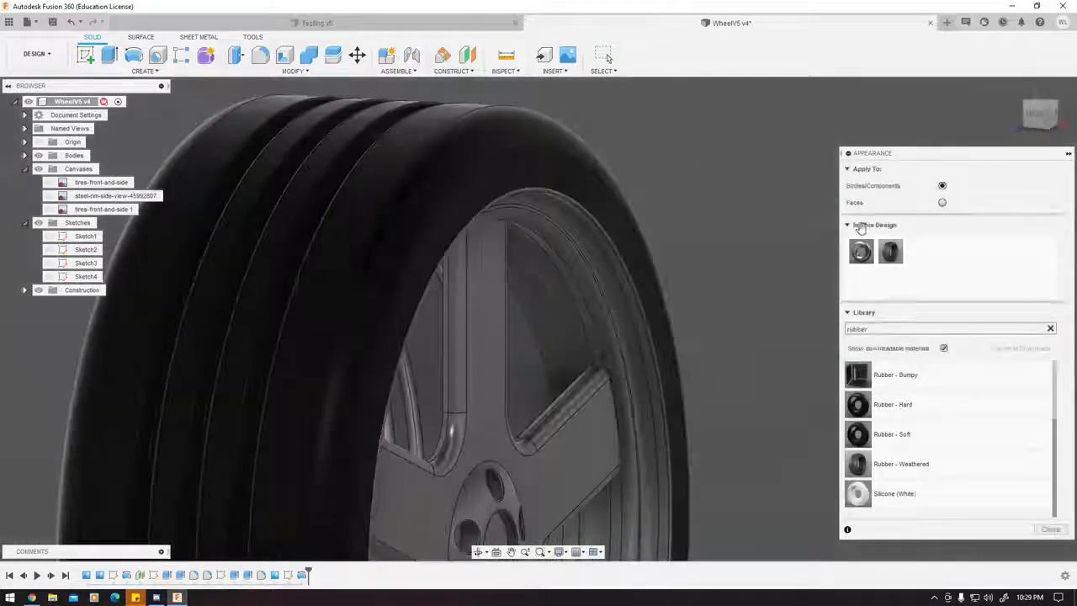
{"action": "double_click", "coordinate": [891, 252]}
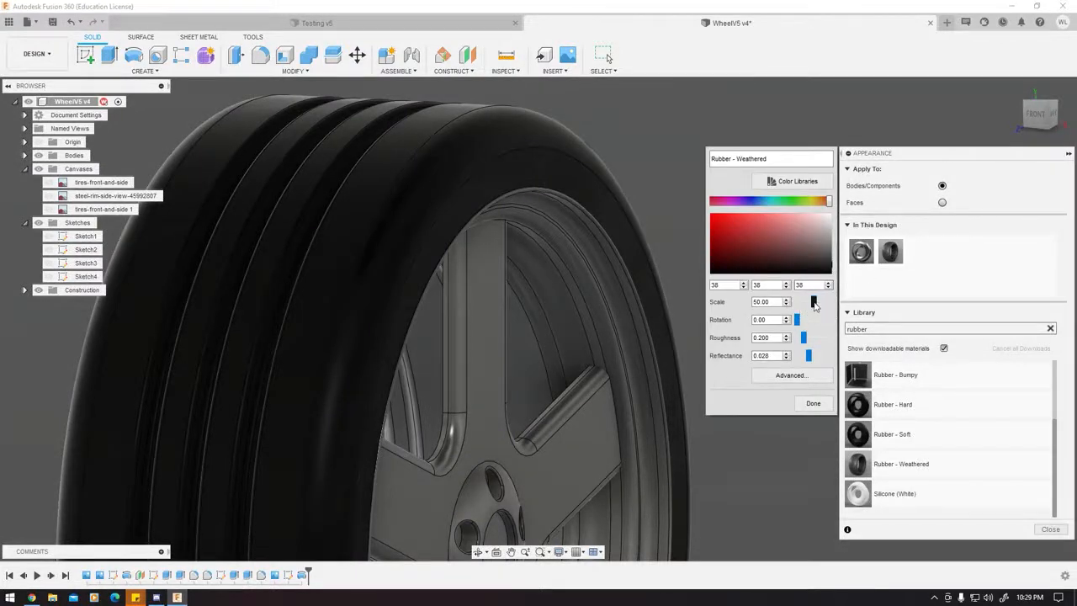
{"action": "left_click_drag", "start_coordinate": [821, 307], "coordinate": [808, 305]}
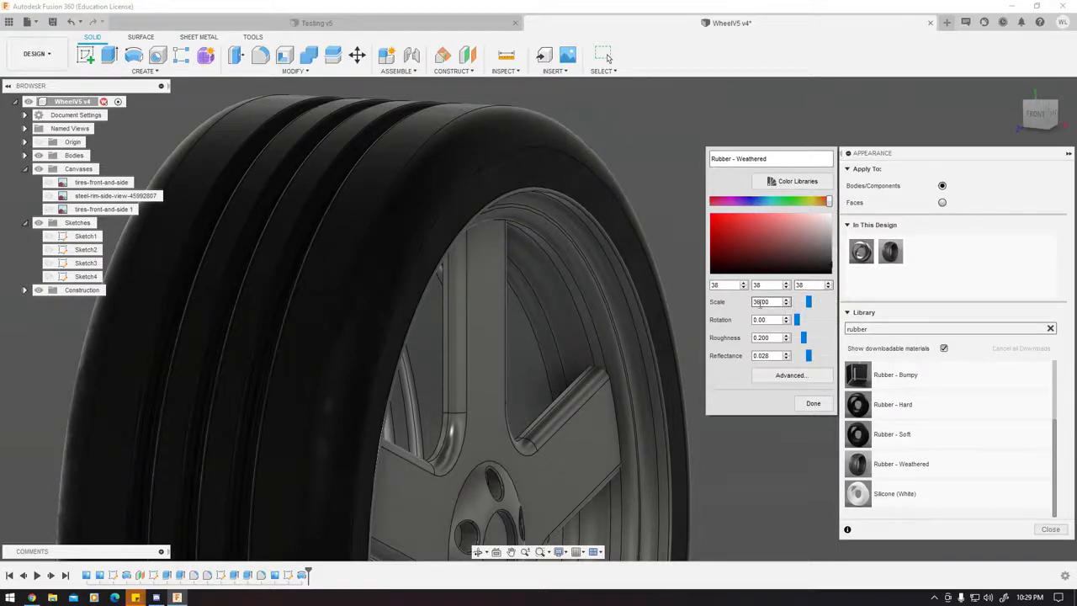
{"action": "left_click_drag", "start_coordinate": [807, 305], "coordinate": [805, 305]}
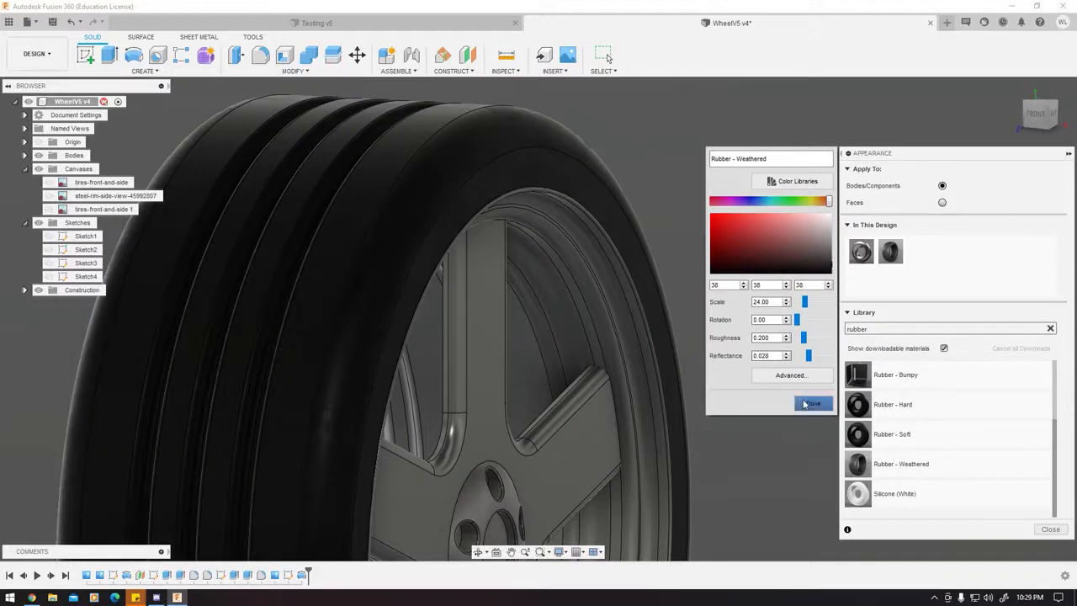
{"action": "left_click", "coordinate": [813, 404]}
Clear the rubber search, browse the library's aluminum metals and apply Aluminum - Polished to the five-spoke rim body.
{"action": "double_click", "coordinate": [855, 329]}
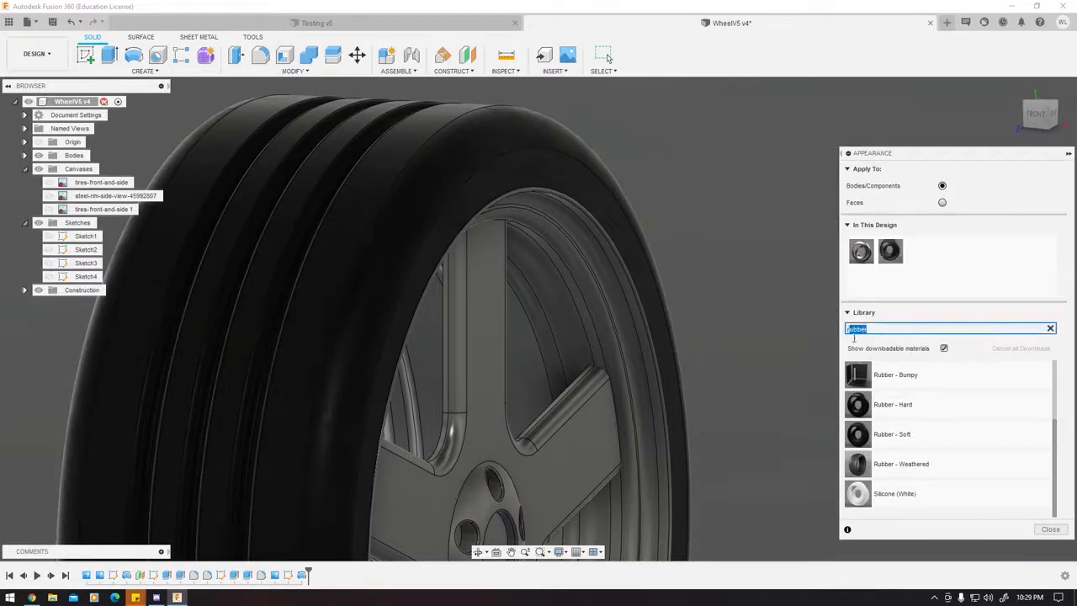
{"action": "left_click", "coordinate": [1051, 329]}
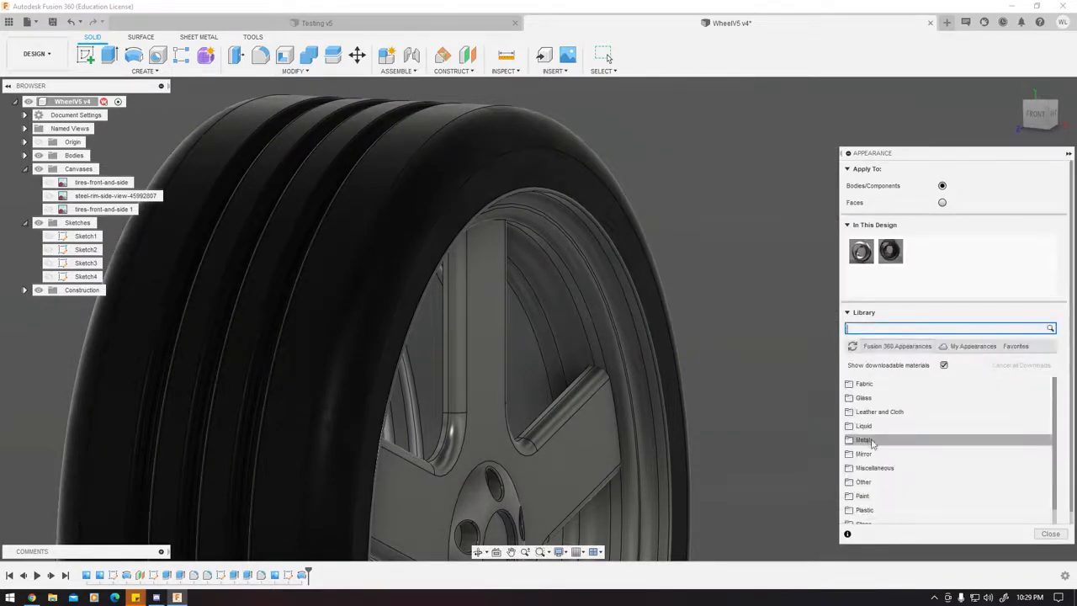
{"action": "left_click", "coordinate": [865, 441]}
{"action": "left_click", "coordinate": [877, 455]}
{"action": "scroll", "coordinate": [926, 447], "scroll_direction": "down", "scroll_amount": 5}
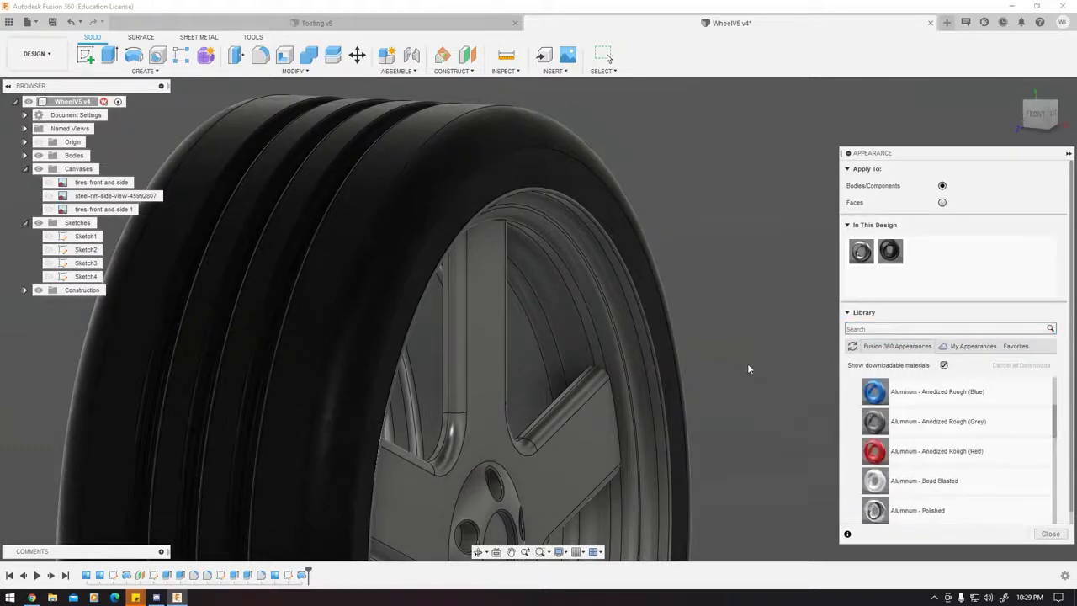
{"action": "middle_click_drag", "start_coordinate": [748, 367], "coordinate": [732, 234]}
{"action": "middle_click_drag", "start_coordinate": [680, 338], "coordinate": [660, 294], "text": "shift"}
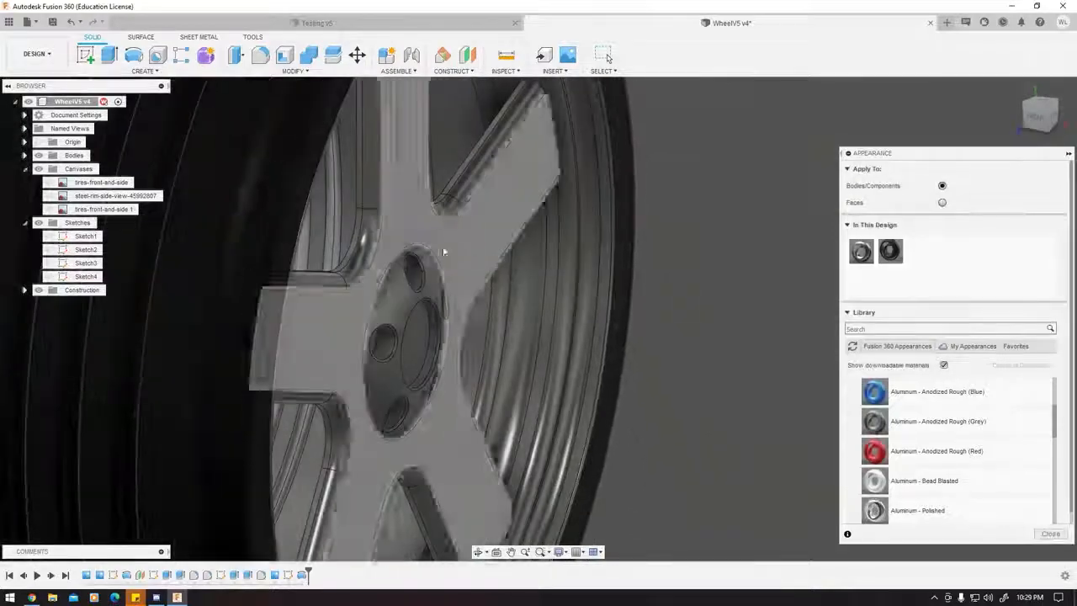
{"action": "left_click_drag", "start_coordinate": [918, 525], "coordinate": [471, 248]}
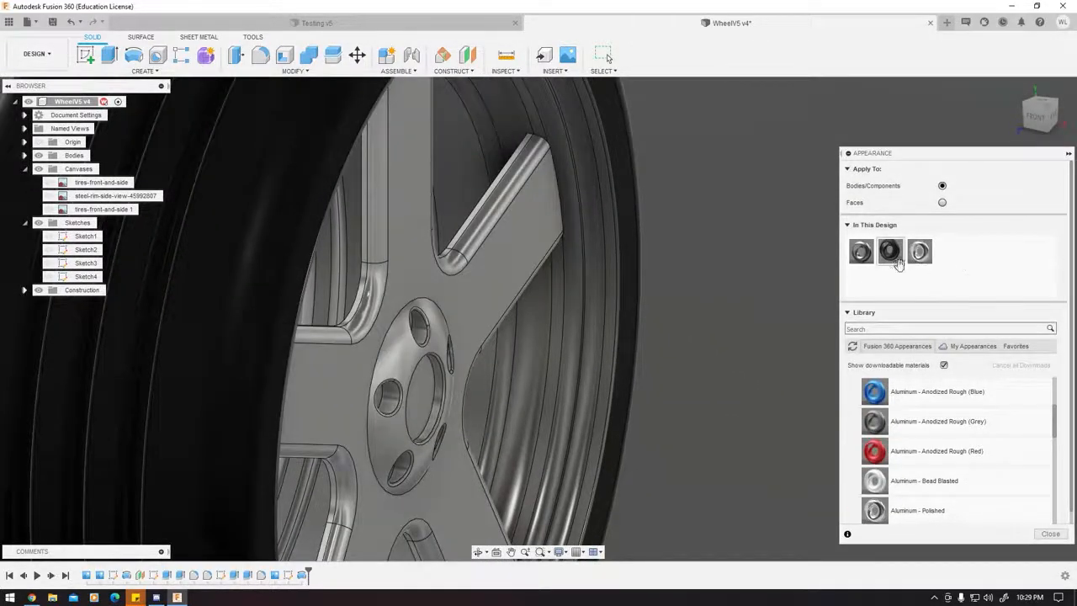
{"action": "middle_click_drag", "start_coordinate": [704, 244], "coordinate": [649, 259], "text": "shift"}
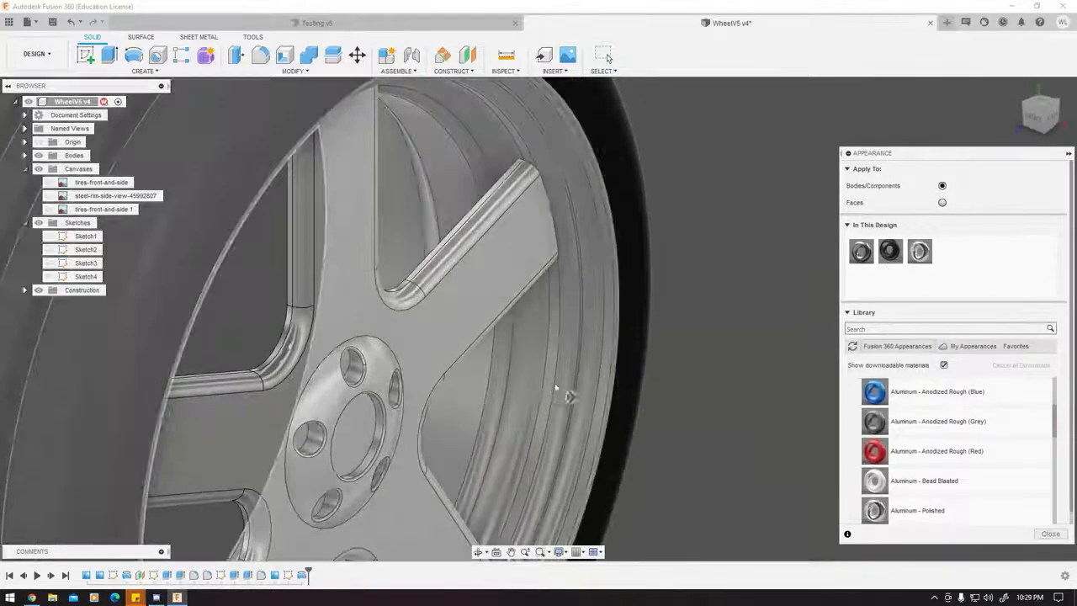
{"action": "scroll", "coordinate": [671, 223], "scroll_direction": "down", "scroll_amount": 6}
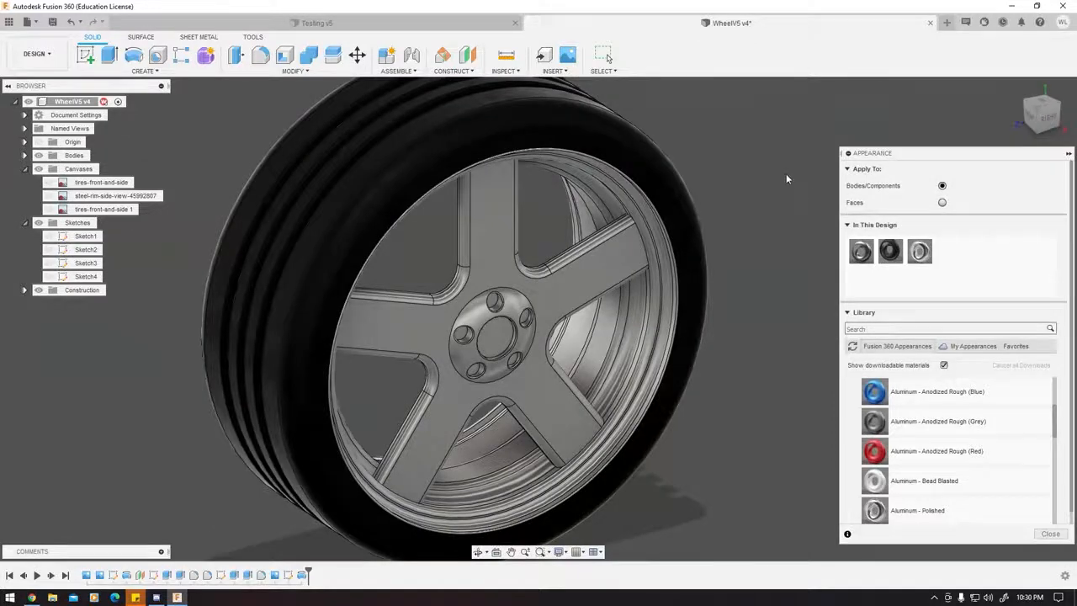
{"action": "key", "text": "Escape"}
Save the wheel design as a new version with the description User Saved.
{"action": "scroll", "coordinate": [713, 265], "scroll_direction": "down", "scroll_amount": 3}
{"action": "key", "text": "ctrl+s"}
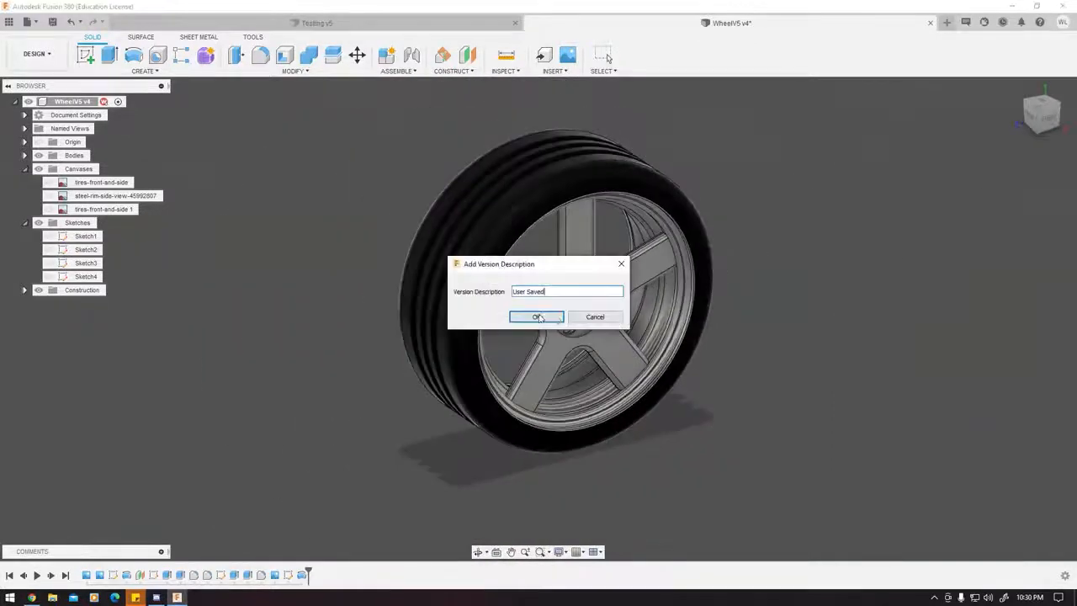
{"action": "left_click", "coordinate": [540, 317]}
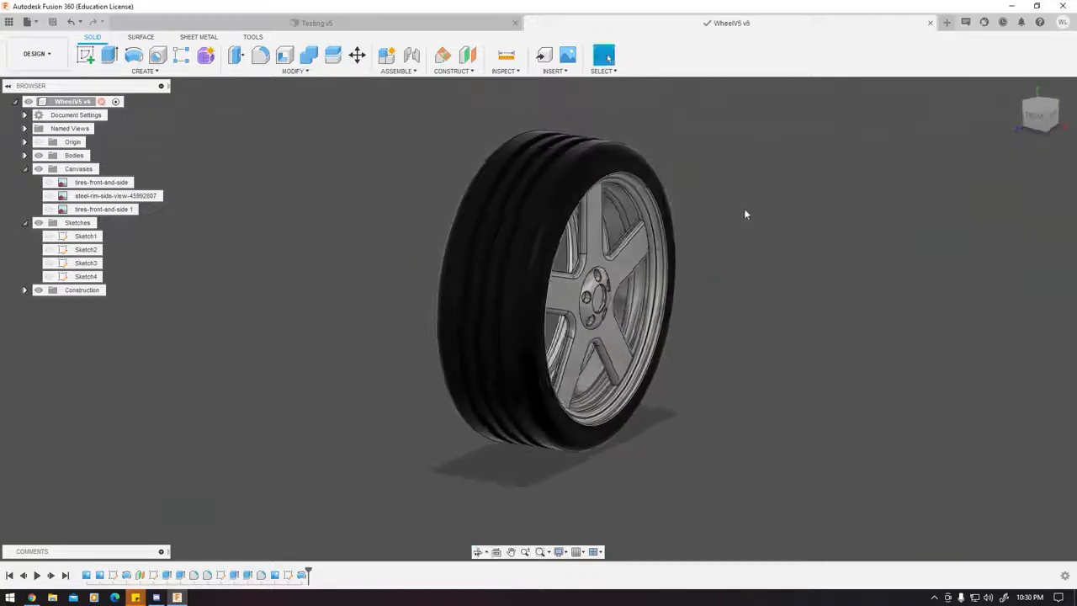